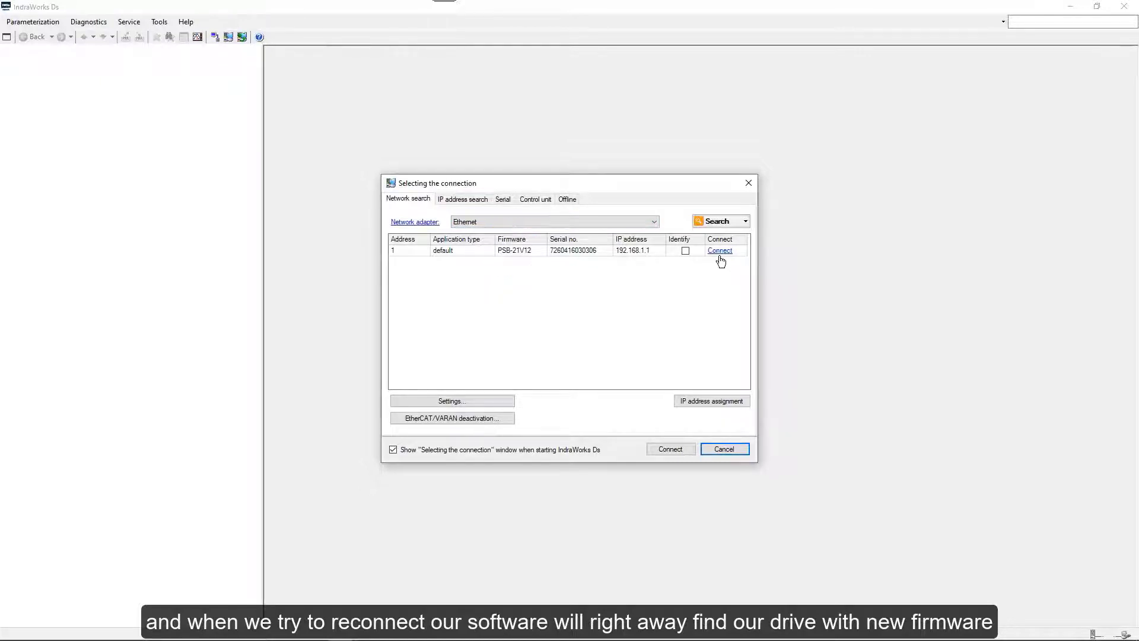
Connect to the PSB-21V12 drive listed in the network search results.
left_click(719, 251)
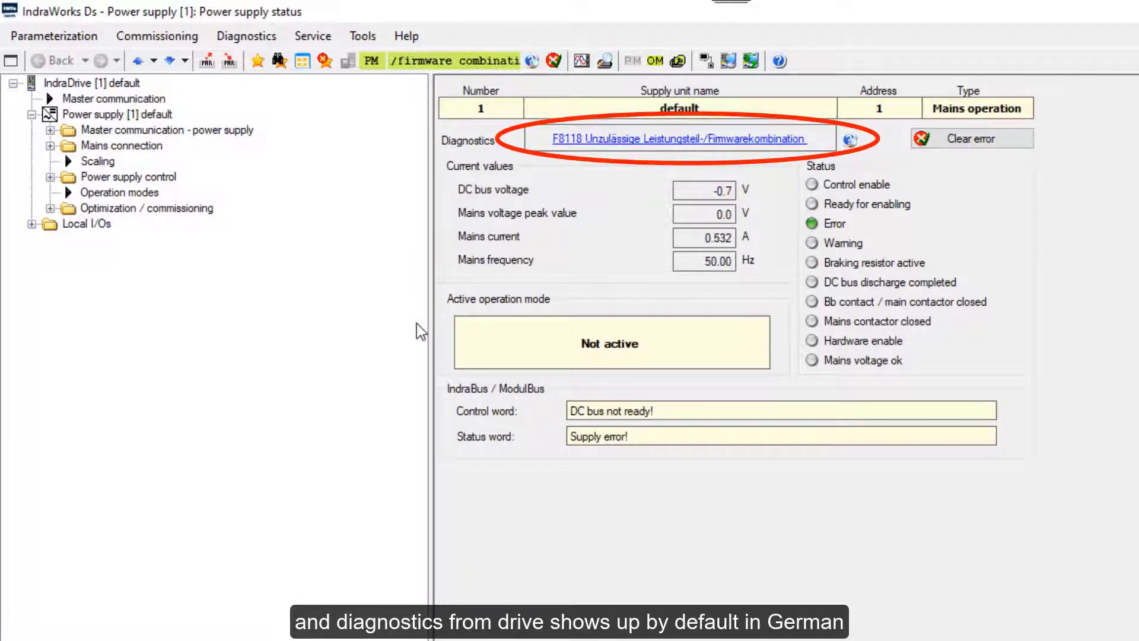
In the power supply's parameter editor, change S-0-0265.0.0 to 1 so diagnostics display in English.
right_click(79, 114)
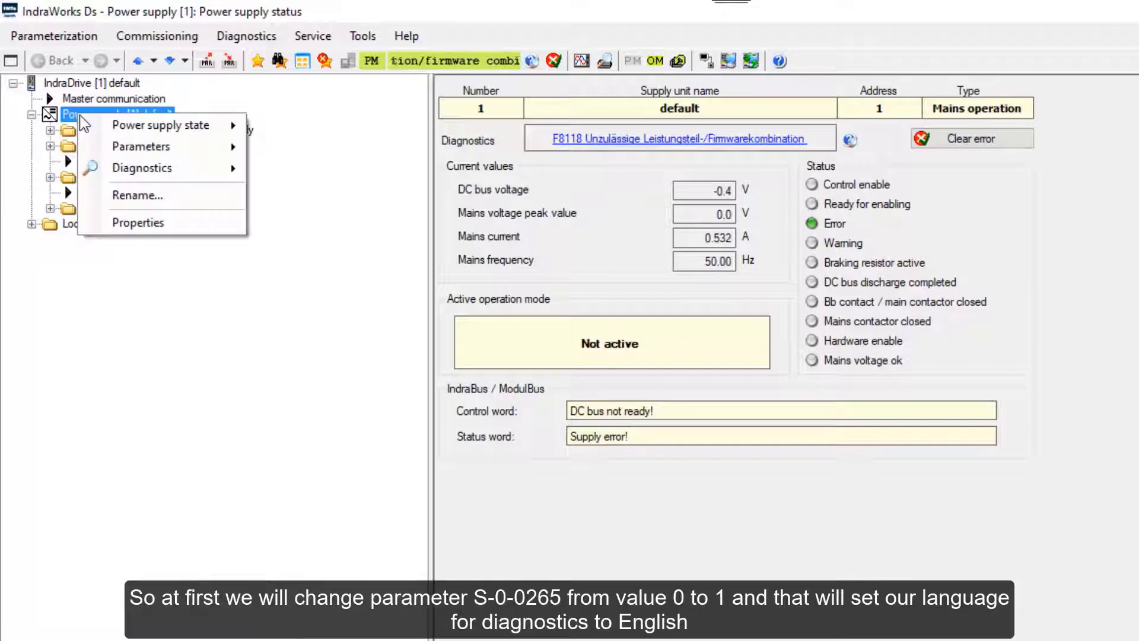
mouse_move(114, 154)
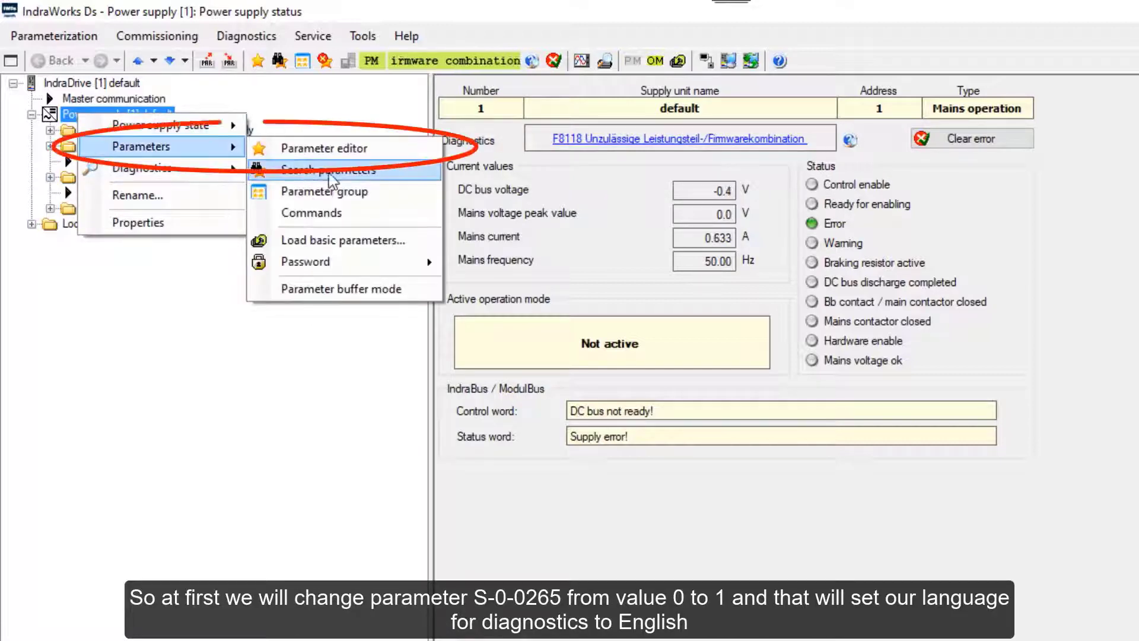
left_click(335, 147)
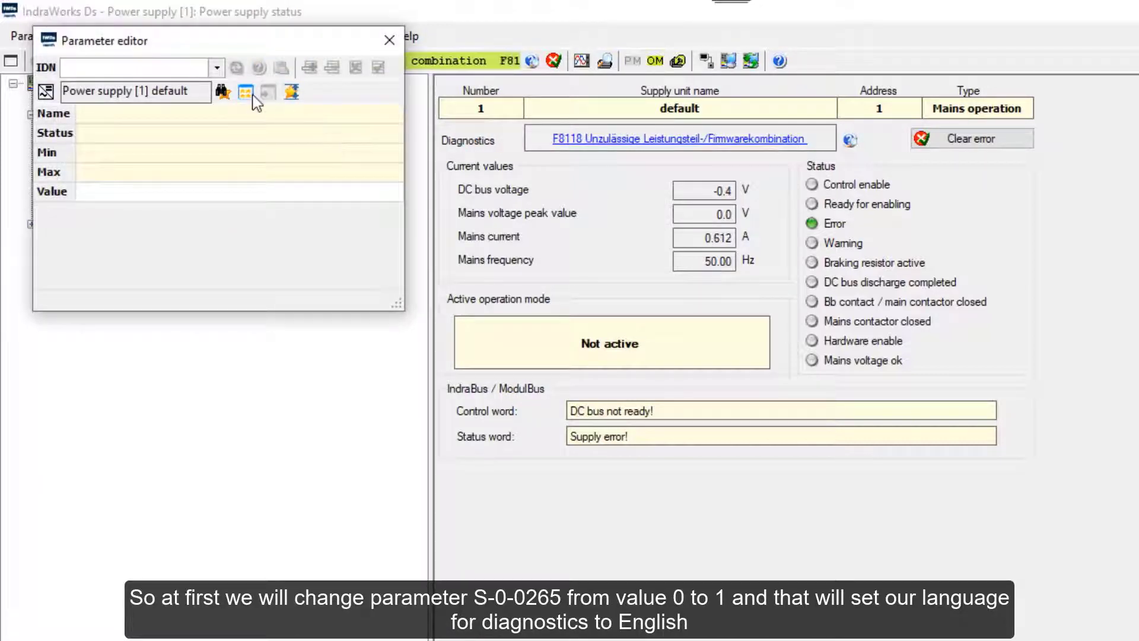
left_click(217, 68)
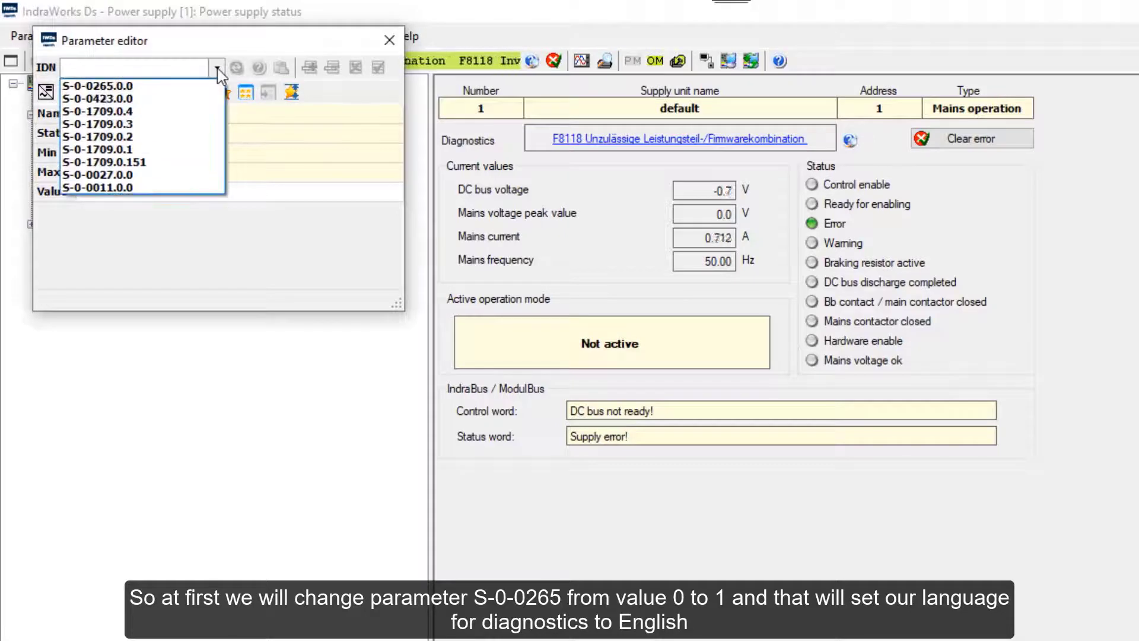
left_click(171, 88)
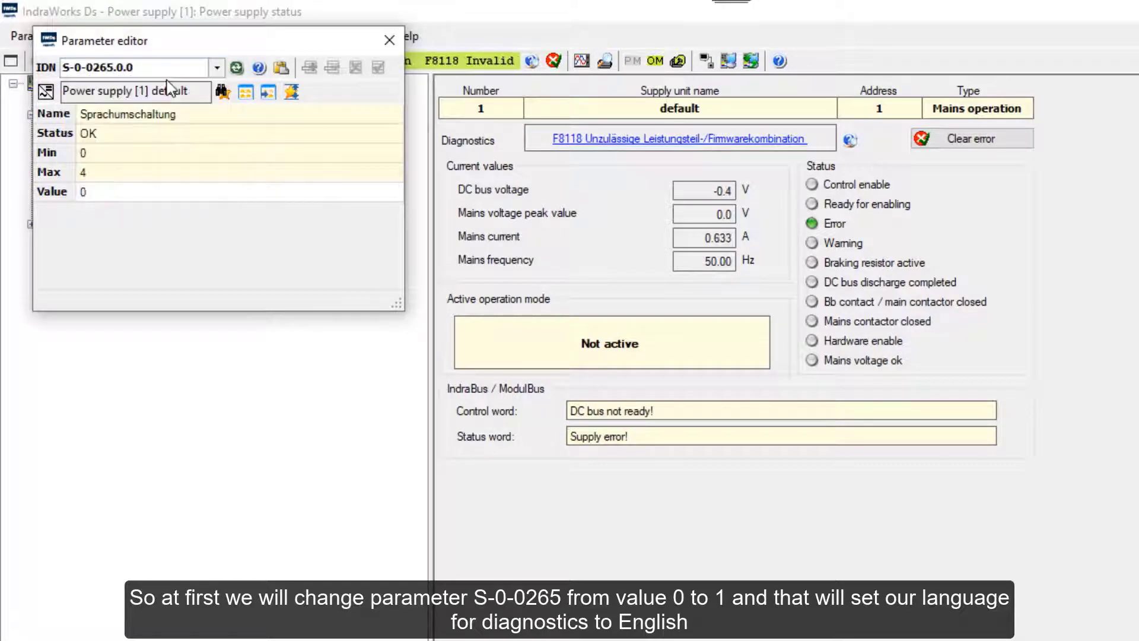
double_click(90, 193)
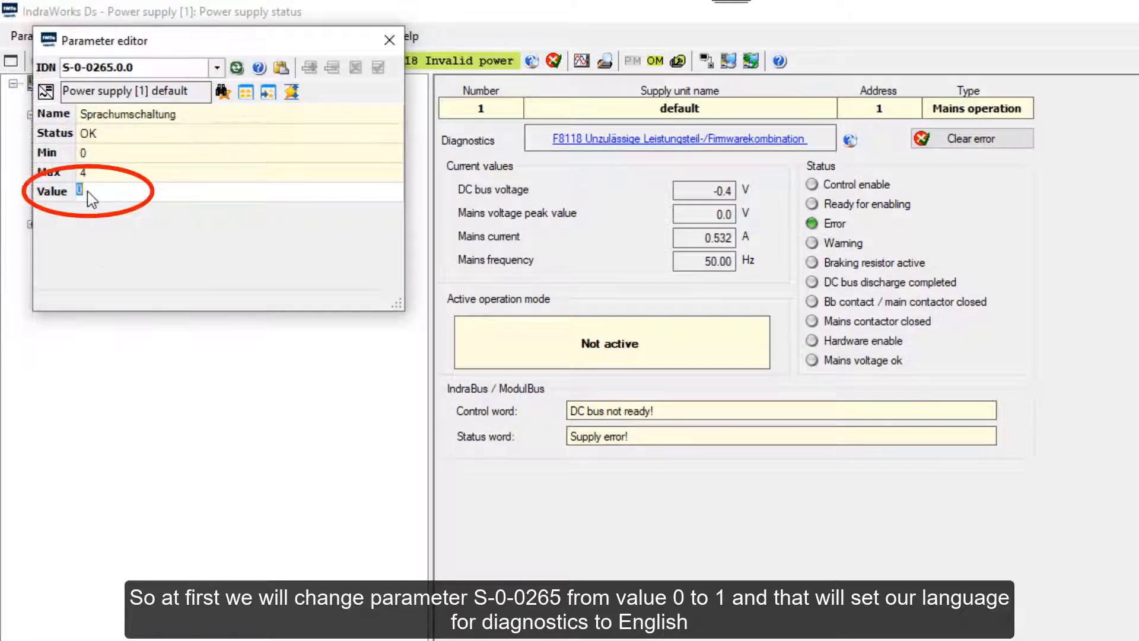
type("1")
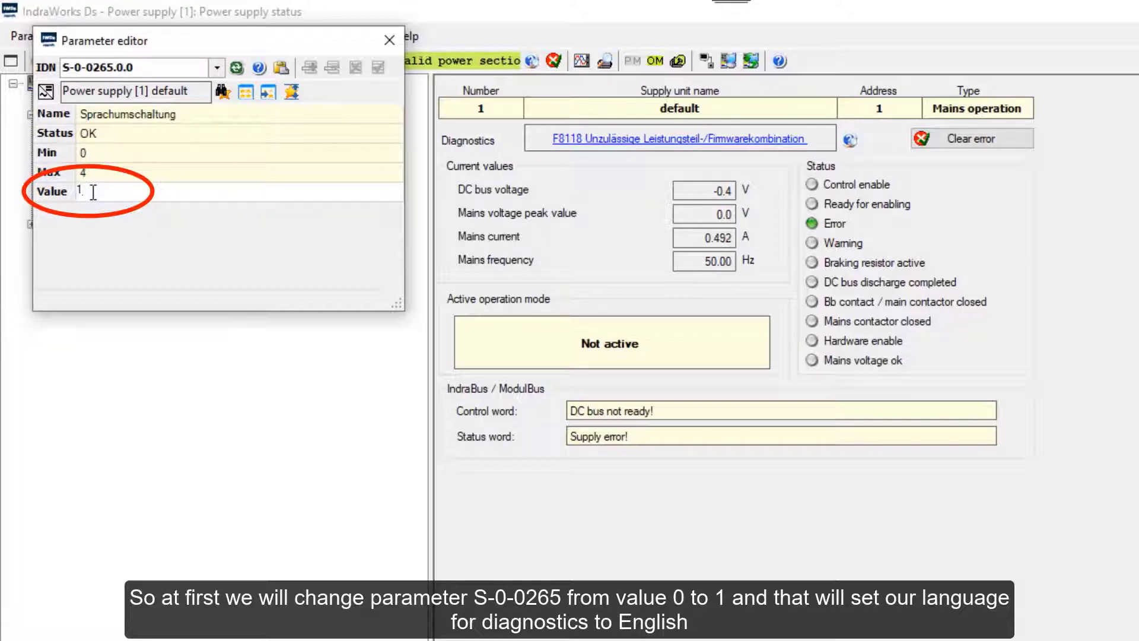
key("Return")
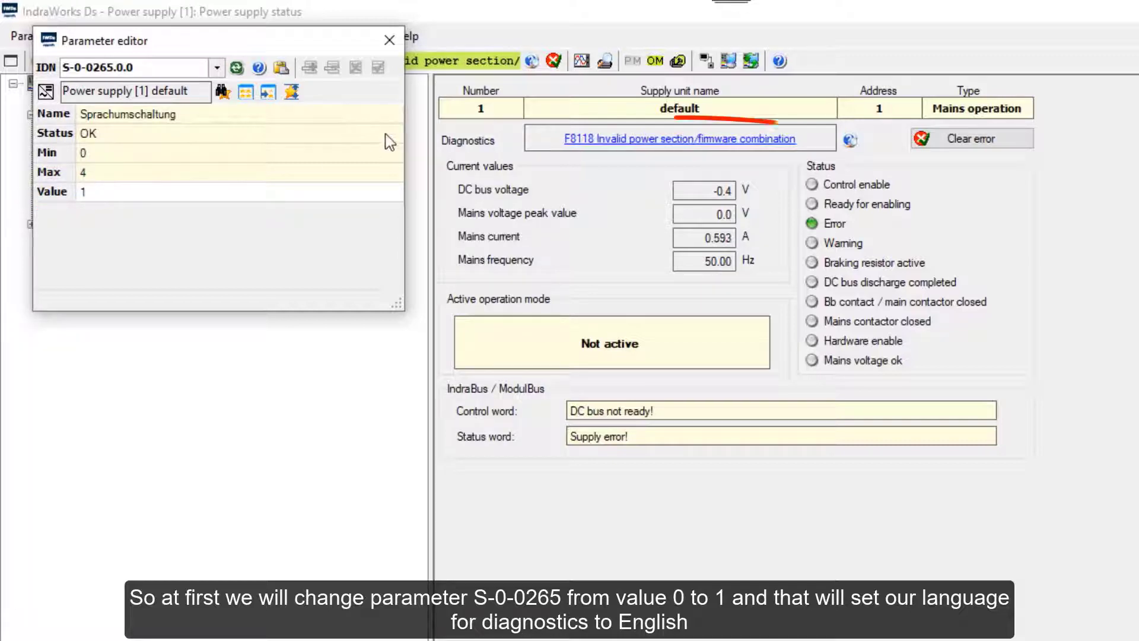
left_click(389, 40)
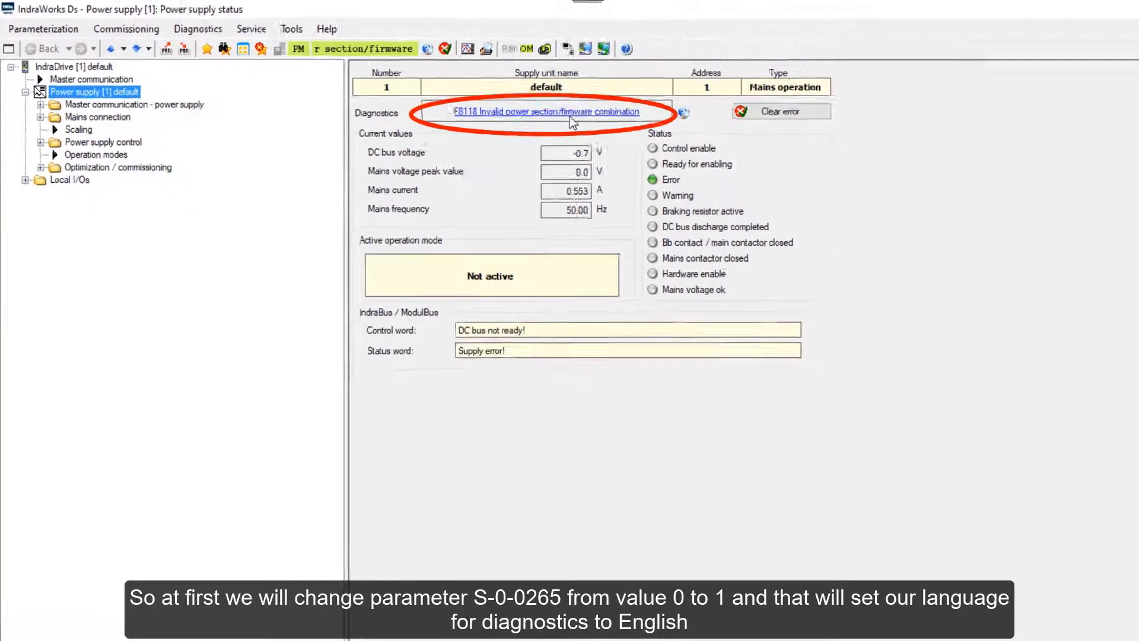
Choose DC extension (DCE) as the functional expansion package, activate it, and confirm the drive reboot.
right_click(72, 50)
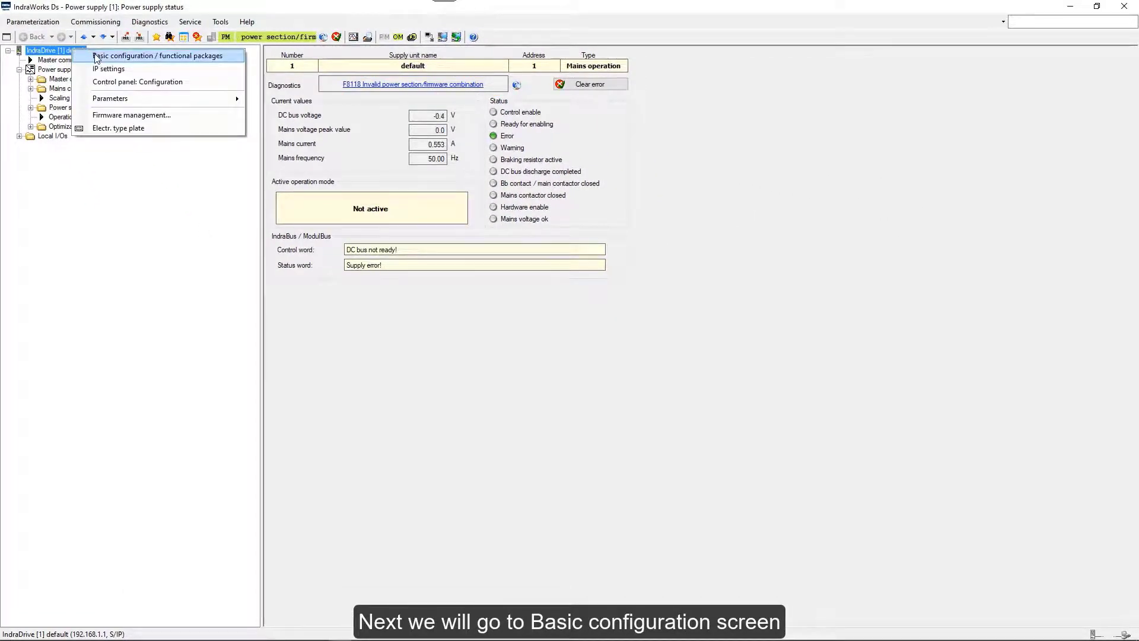
left_click(89, 57)
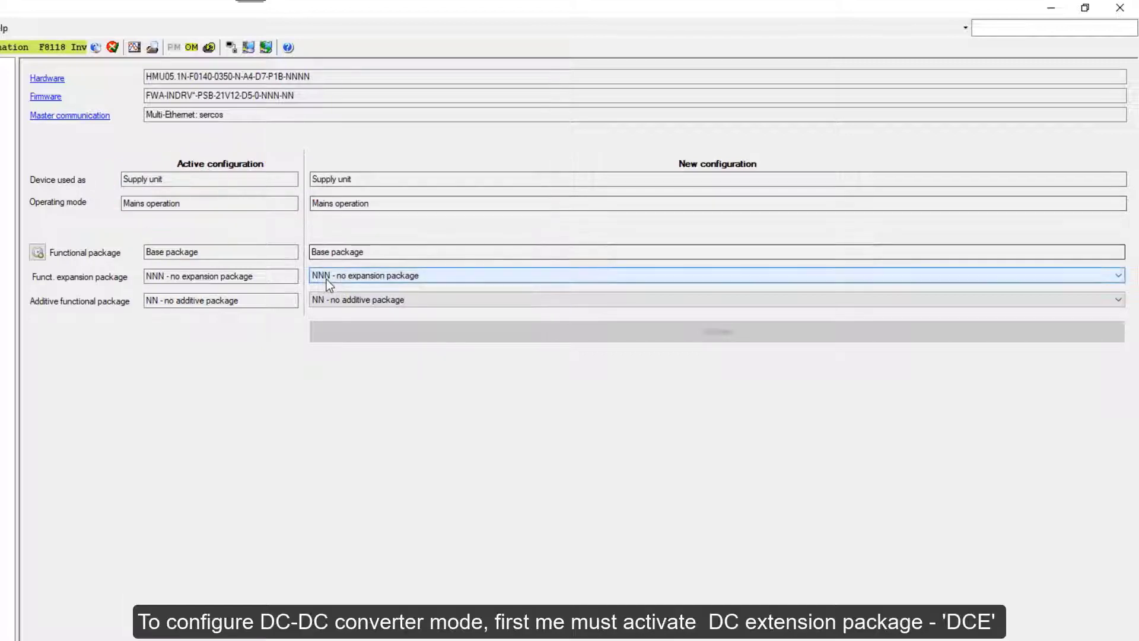
left_click(1119, 281)
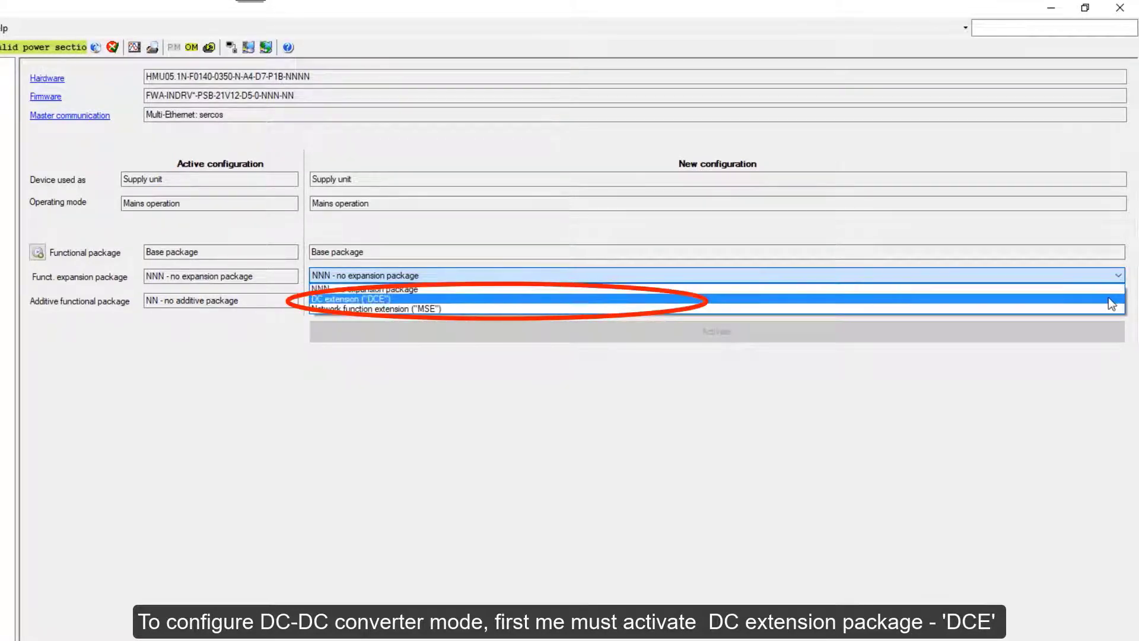
left_click(1108, 297)
left_click(710, 335)
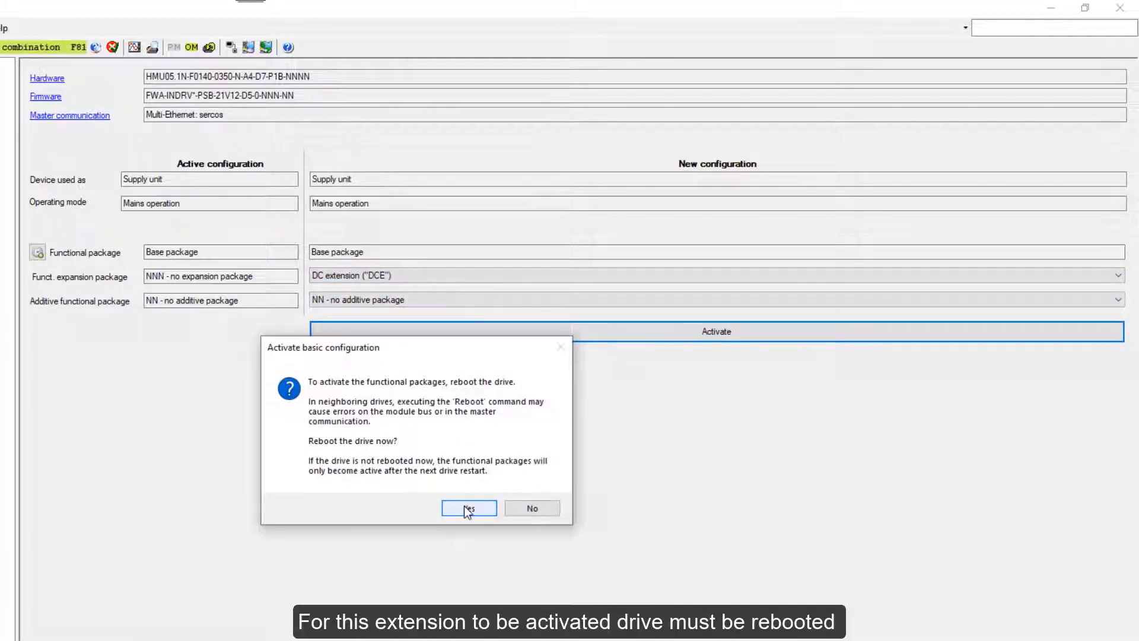
left_click(466, 508)
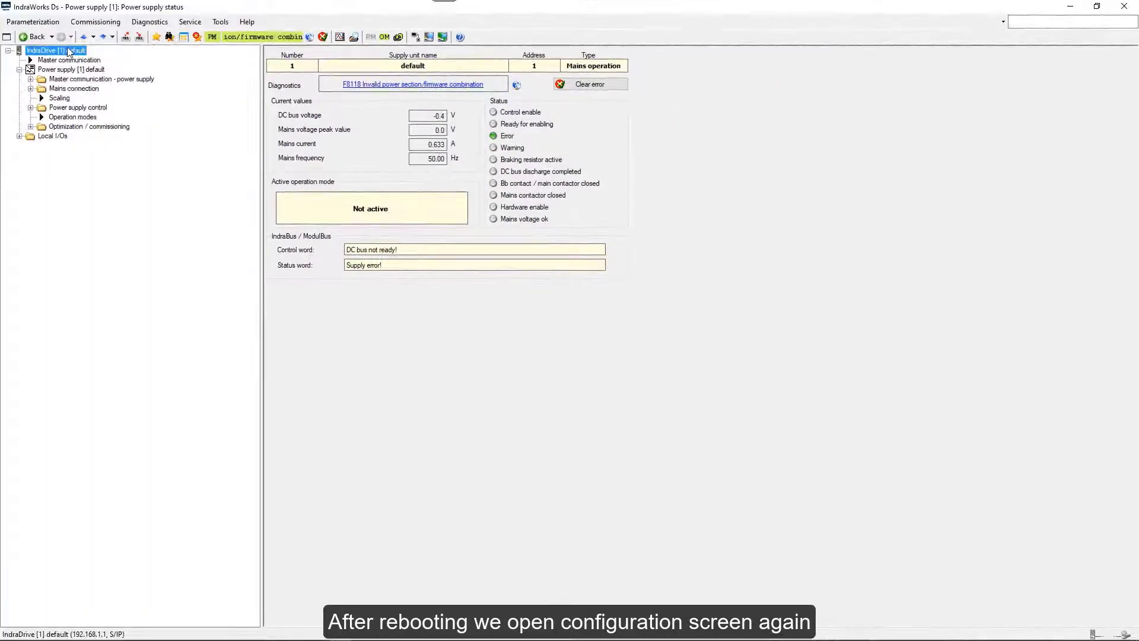
Set the basic configuration operating mode to DC/DC converter, activate it, and confirm the reboot.
right_click(64, 51)
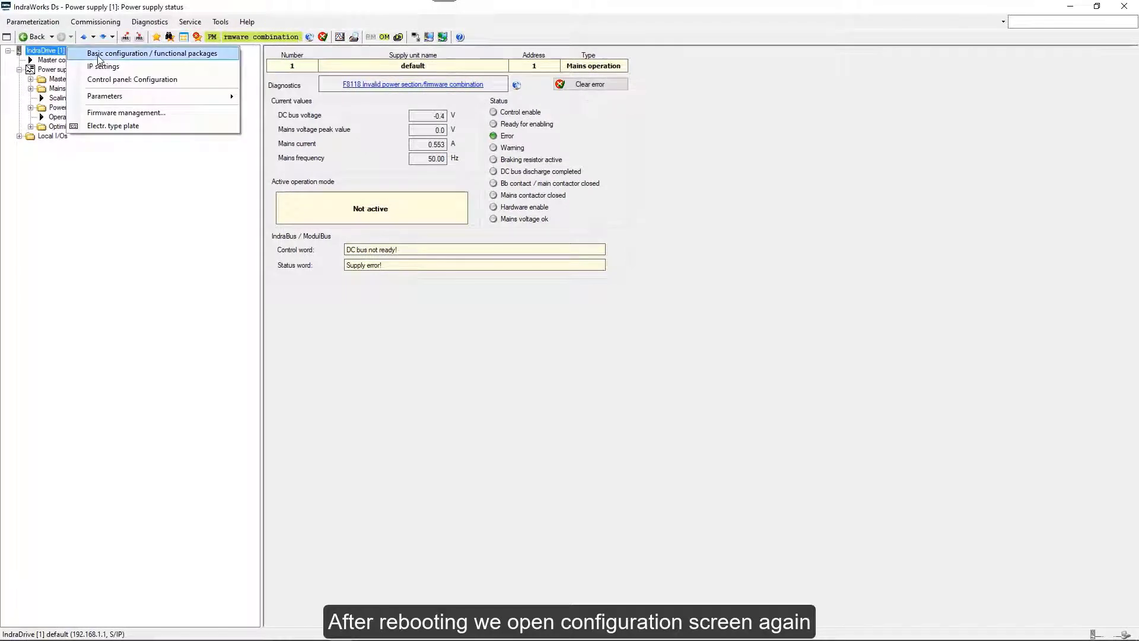
left_click(94, 57)
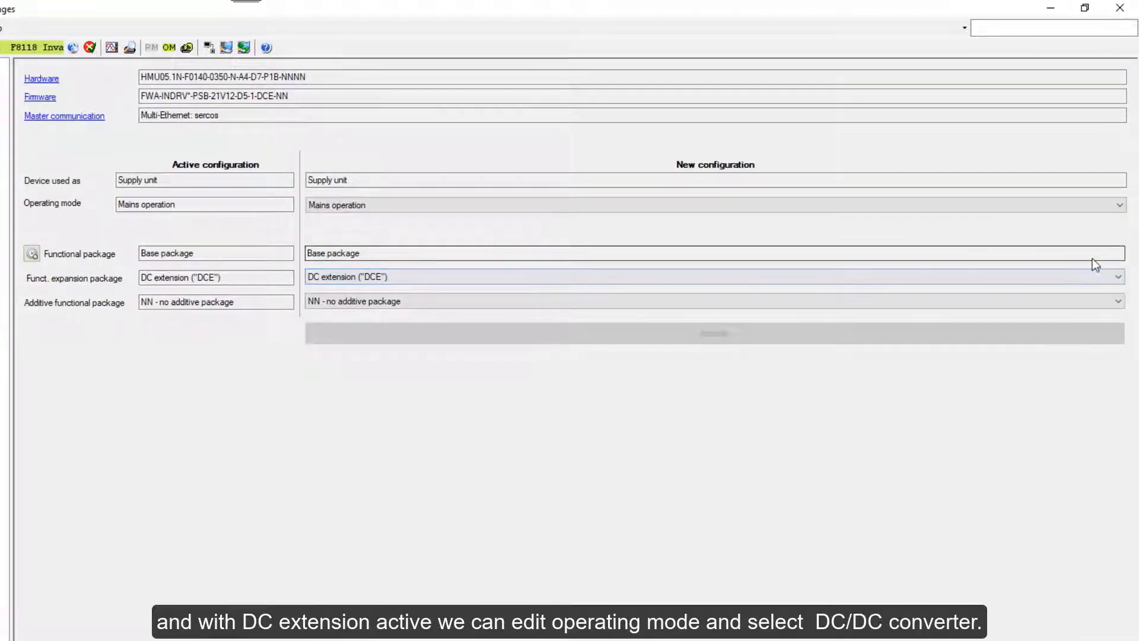
left_click(1097, 204)
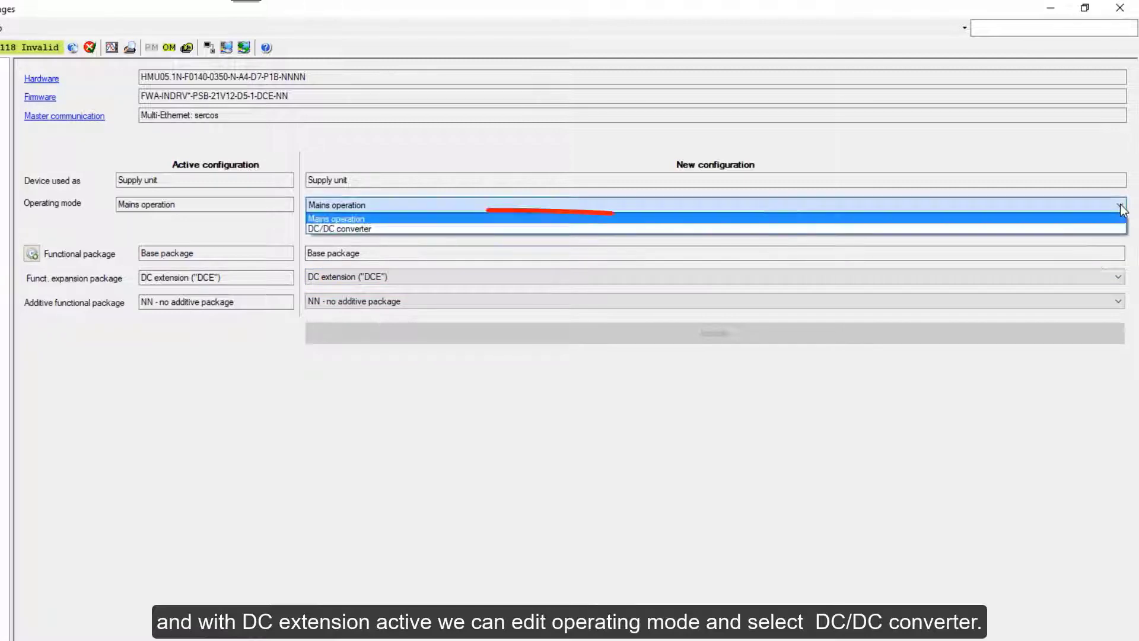
left_click(1084, 227)
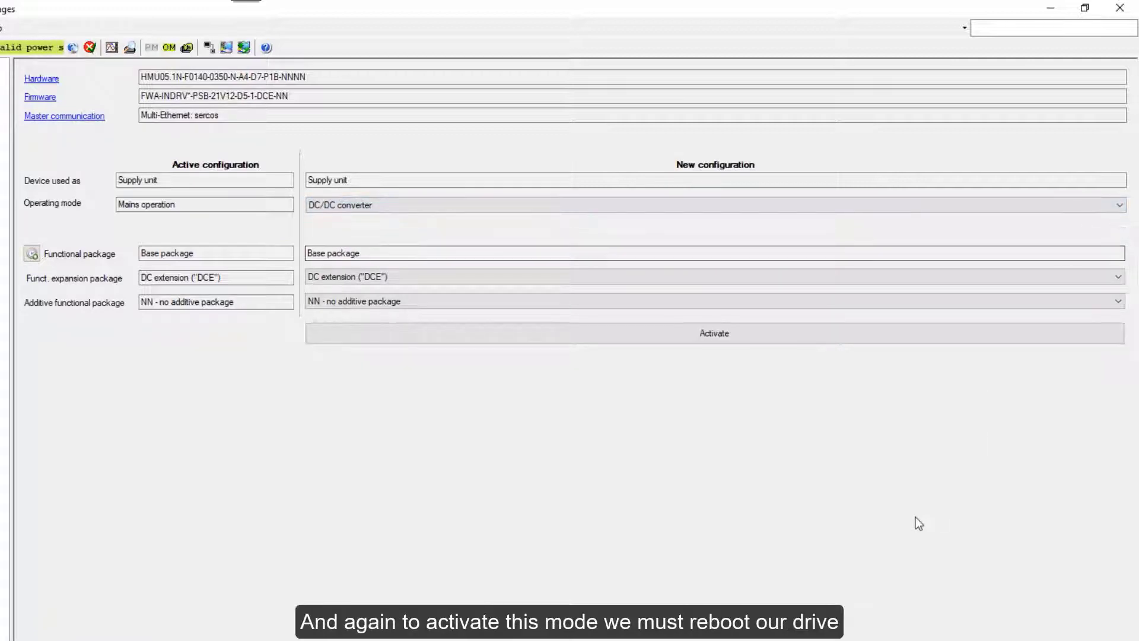
left_click(700, 336)
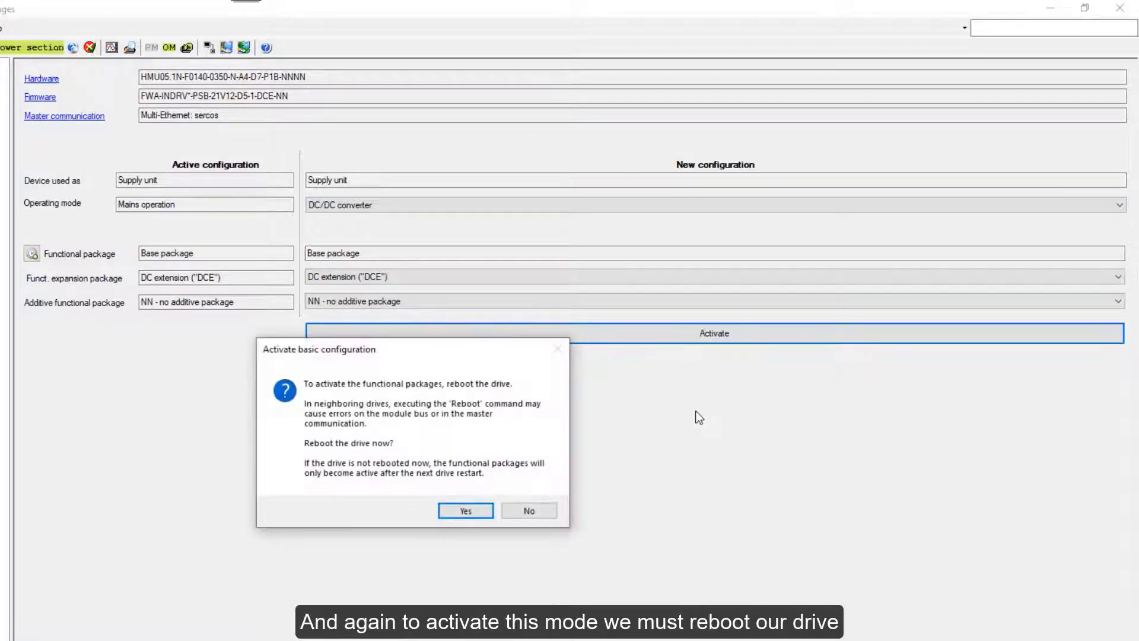
left_click(463, 511)
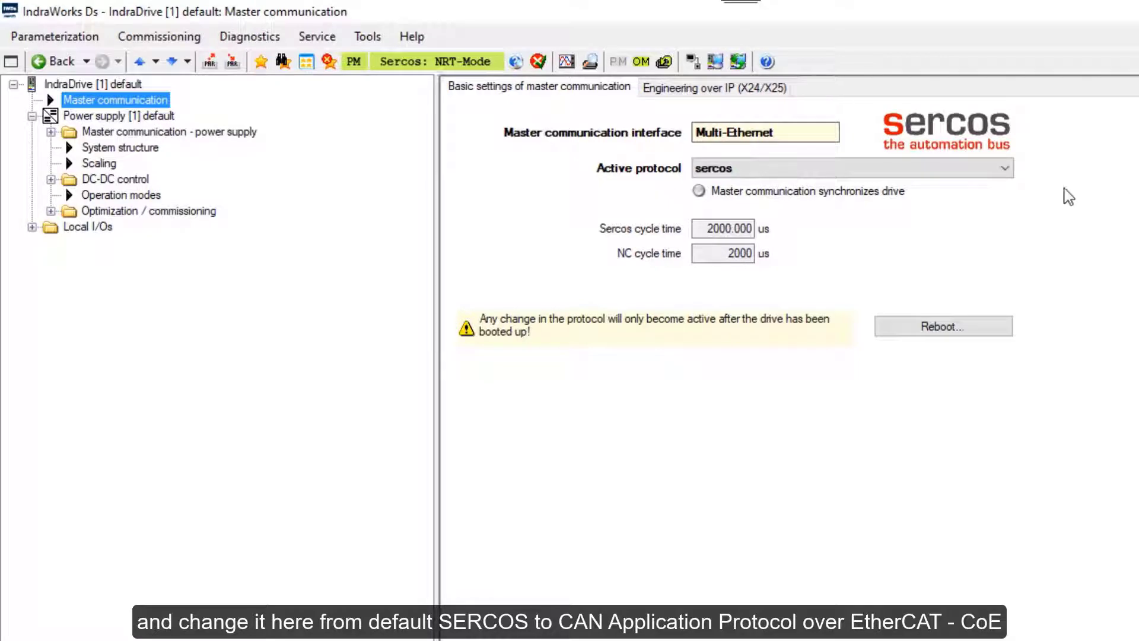
Change the active protocol from sercos to CAN Application Protocol over EtherCAT (CoE) and reboot.
left_click(1007, 169)
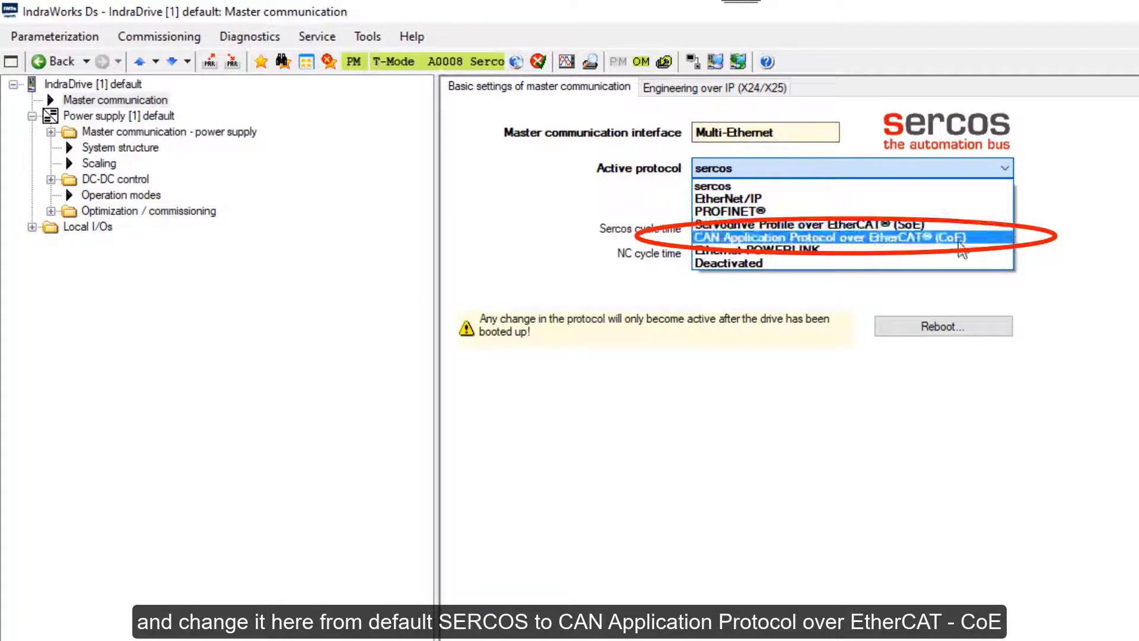
left_click(912, 243)
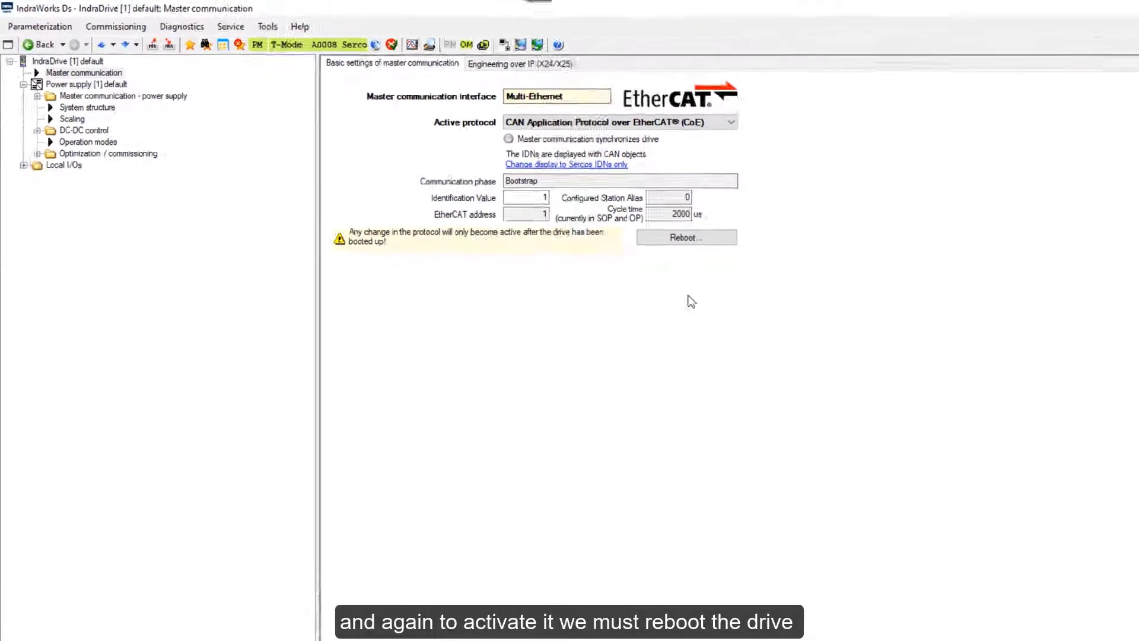
left_click(569, 197)
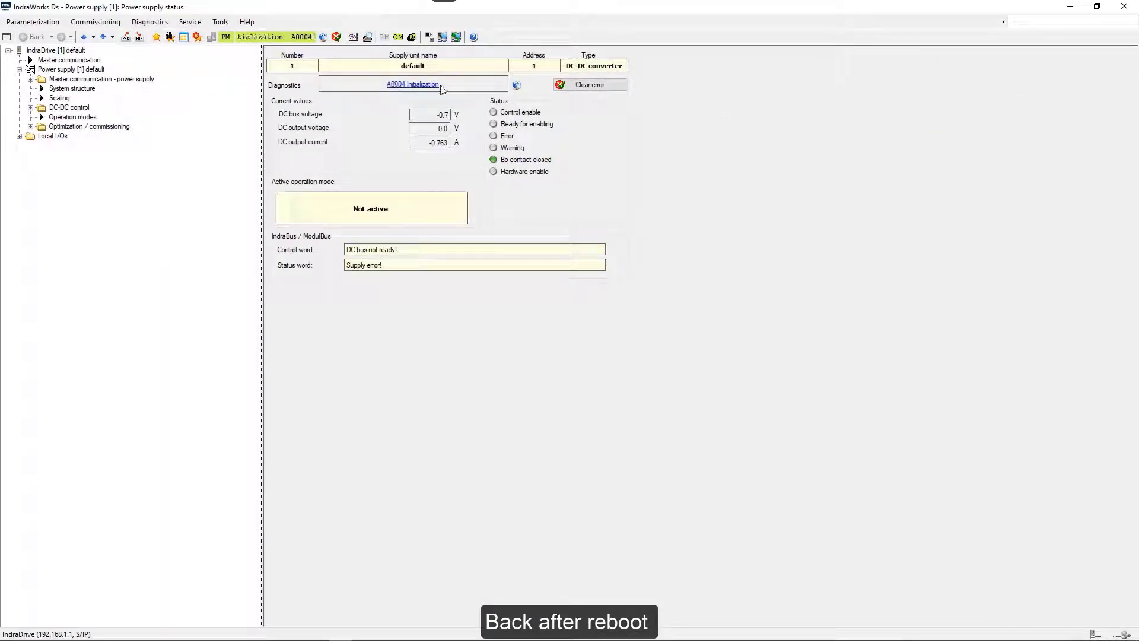
Open the power supply's master communication Settings, try operating mode, and dismiss the C0201 invalid-parameters error.
left_click(62, 59)
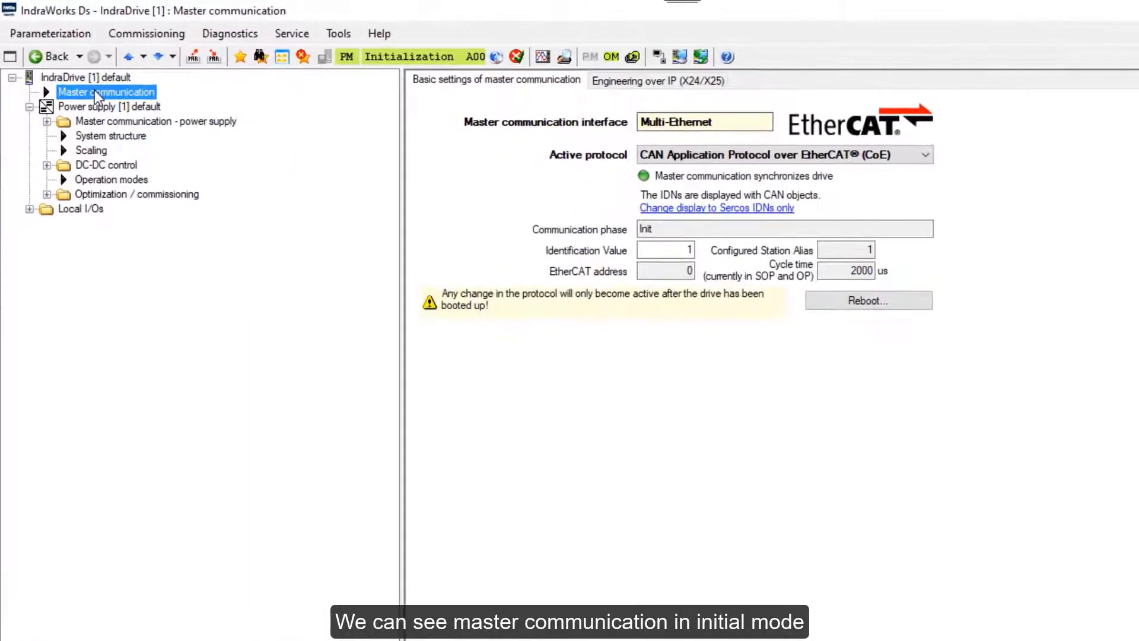
double_click(113, 121)
left_click(103, 136)
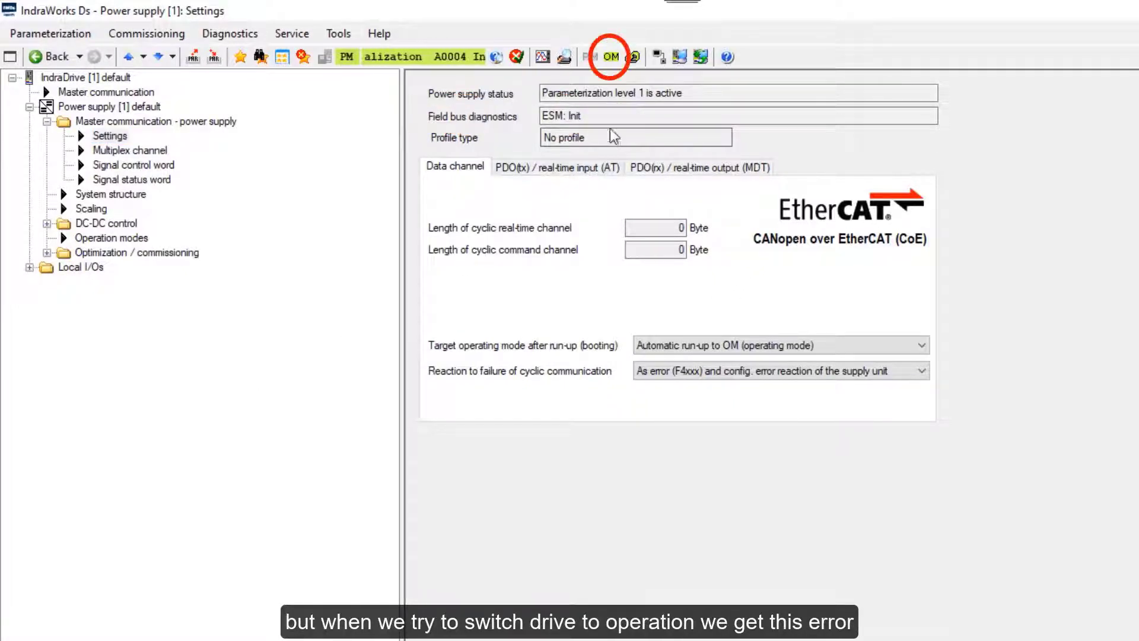
left_click(612, 58)
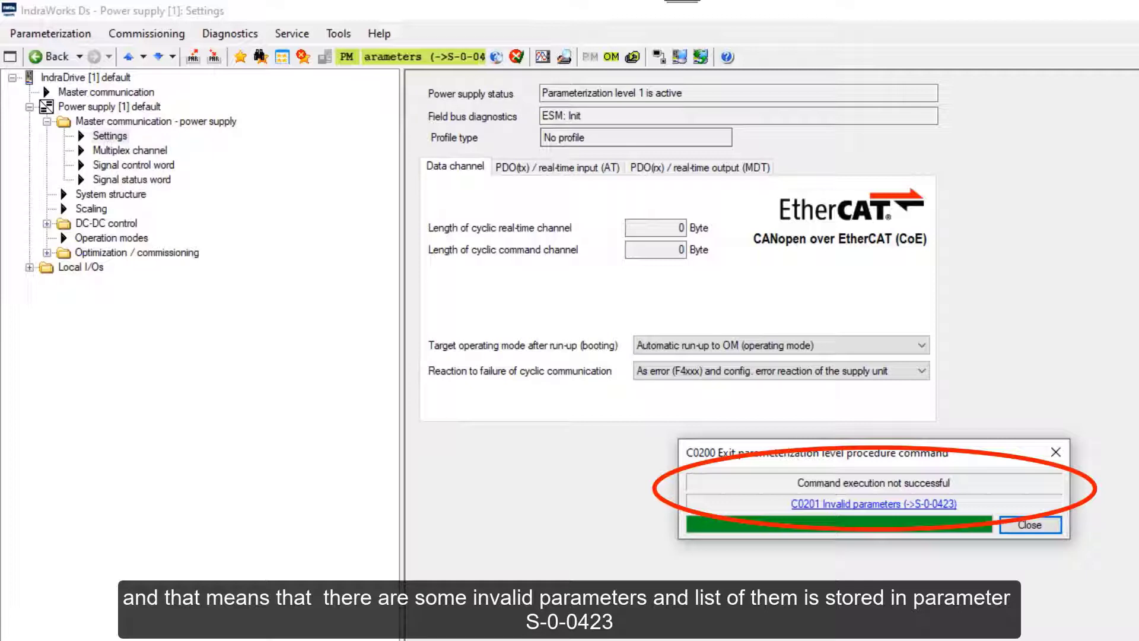
left_click(1058, 452)
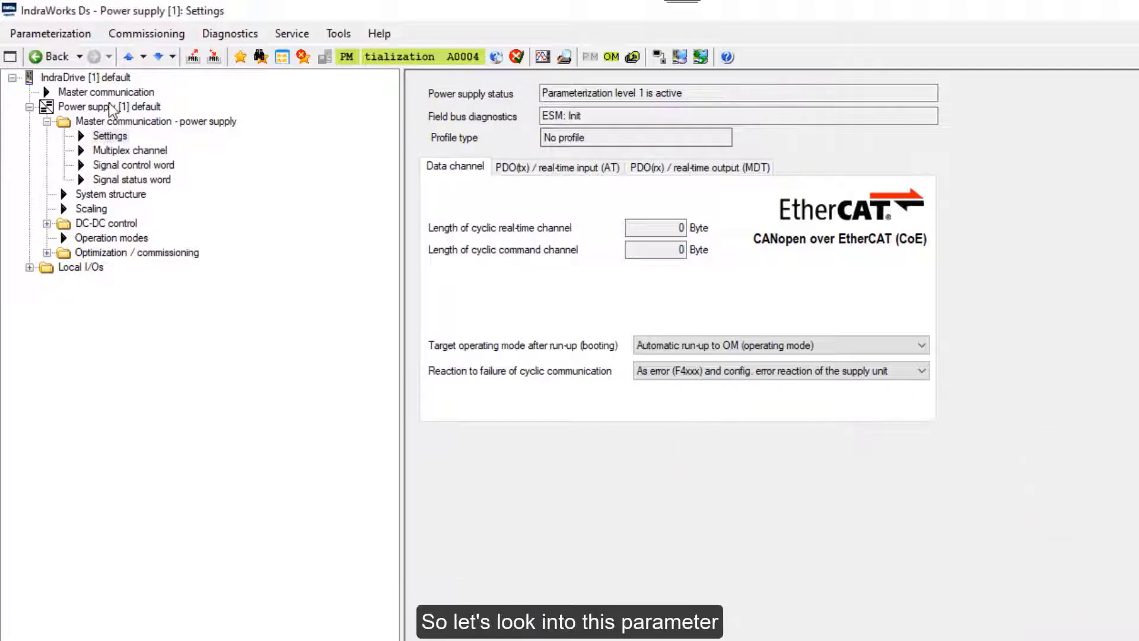
Load S-0-0423 in the power supply's parameter editor and enlarge it to show the 80 invalid entries.
right_click(108, 105)
mouse_move(135, 135)
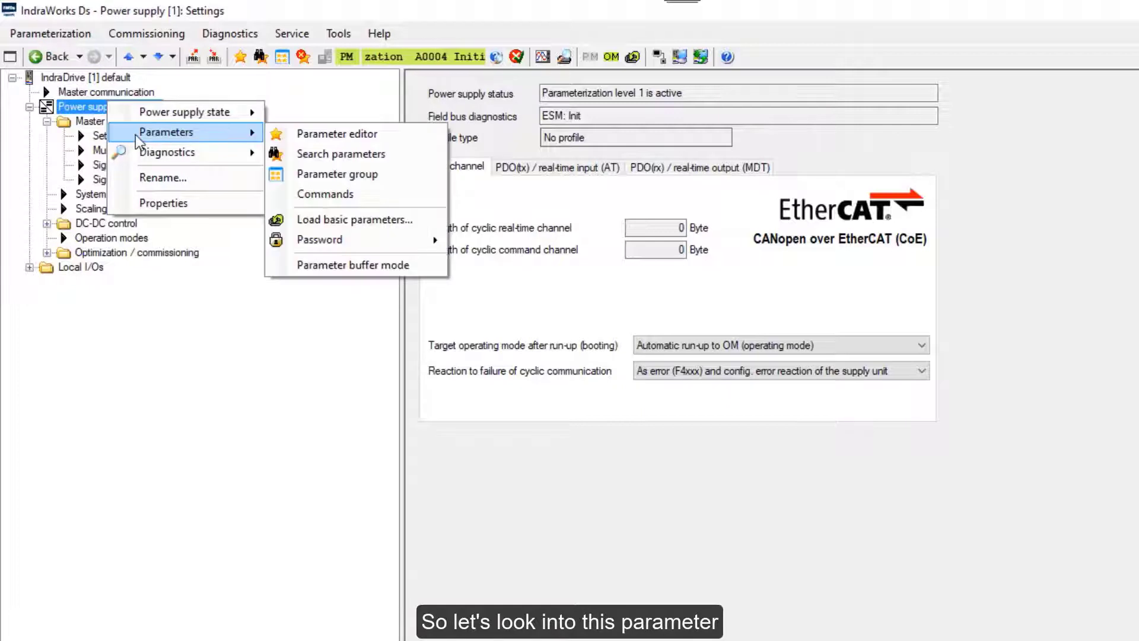
left_click(301, 133)
left_click(273, 134)
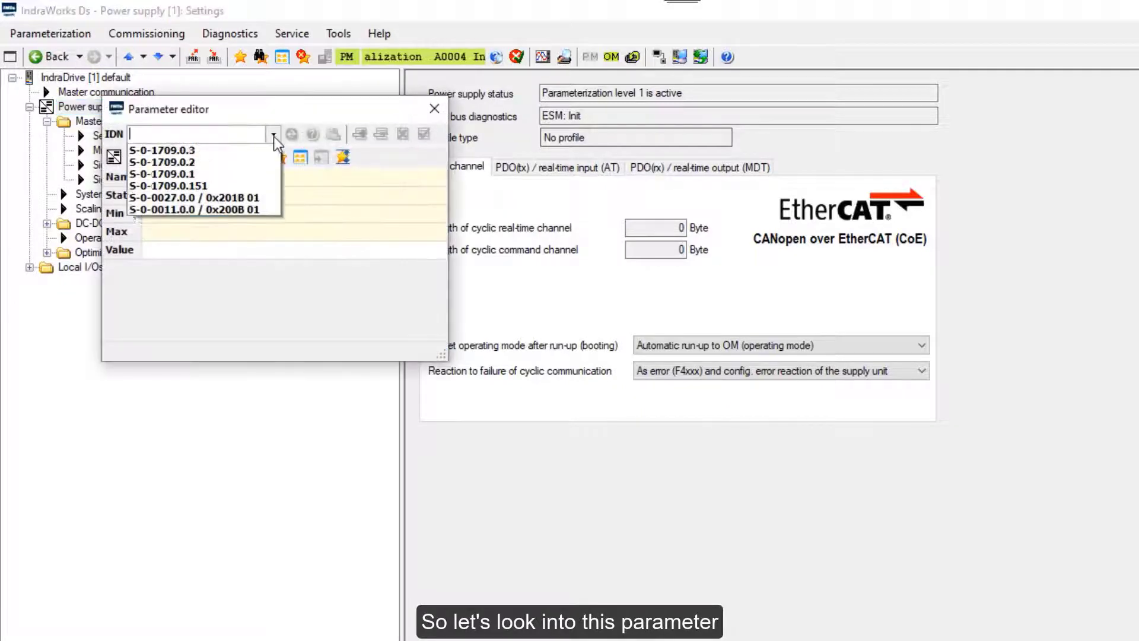
left_click(232, 163)
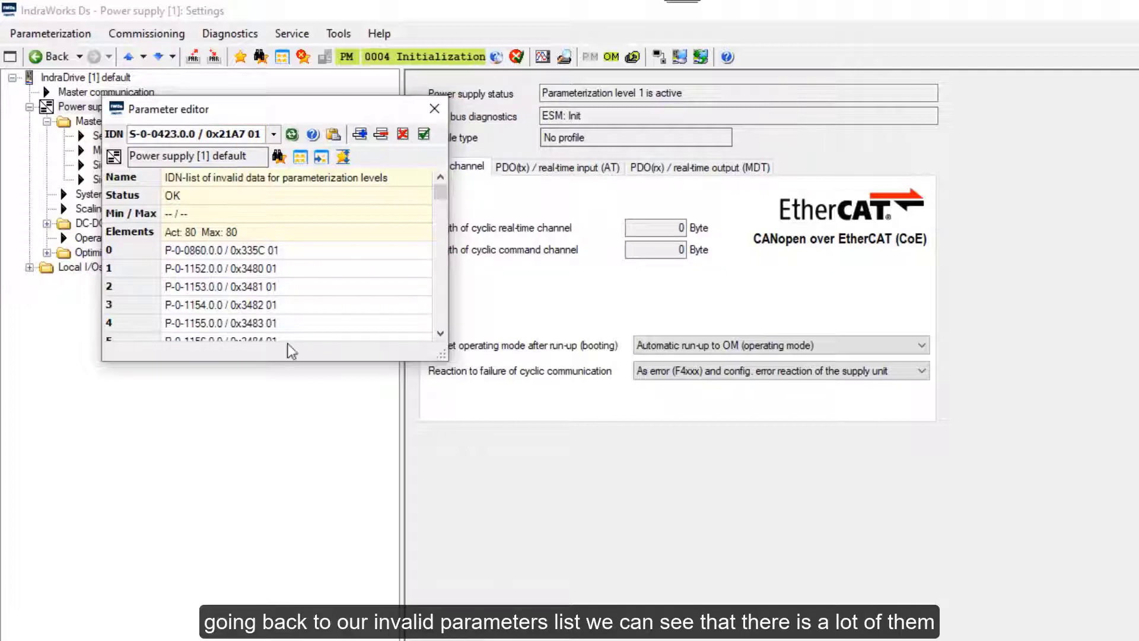
left_click_drag(356, 361, 310, 598)
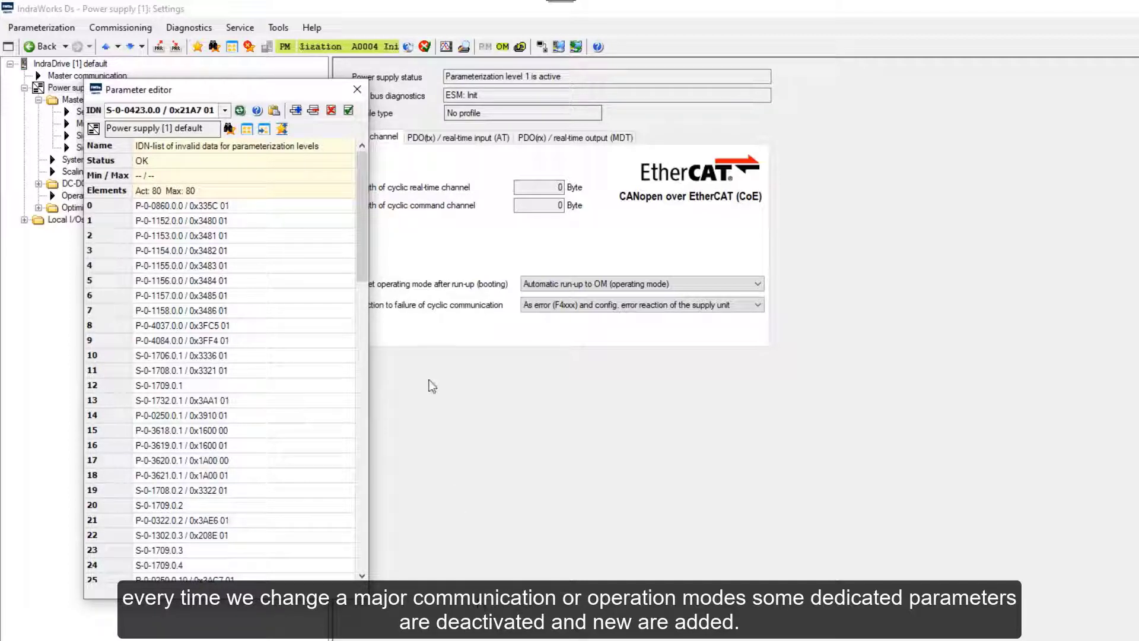
Open the IDN list of invalid operating data and set every entry's data status valid.
left_click(358, 88)
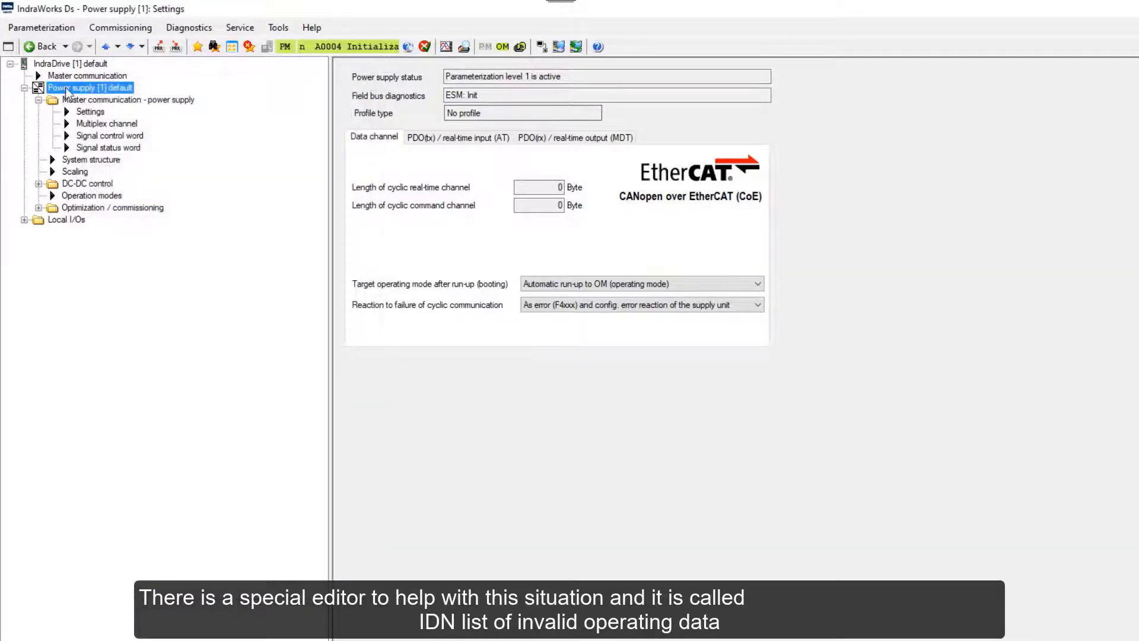
right_click(66, 88)
mouse_move(75, 111)
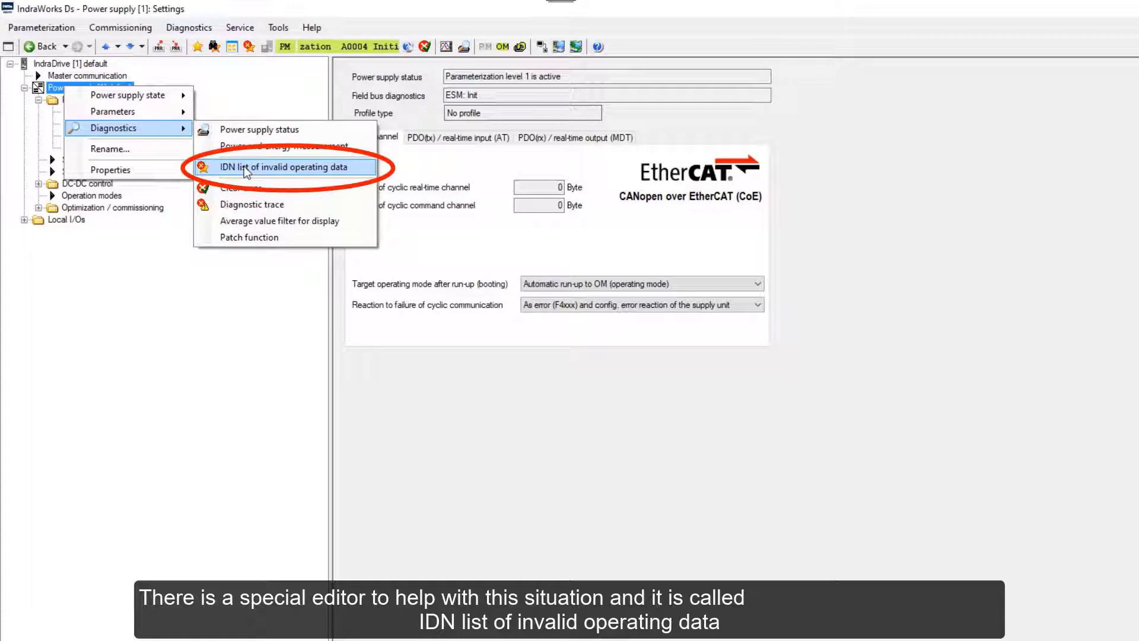
left_click(247, 169)
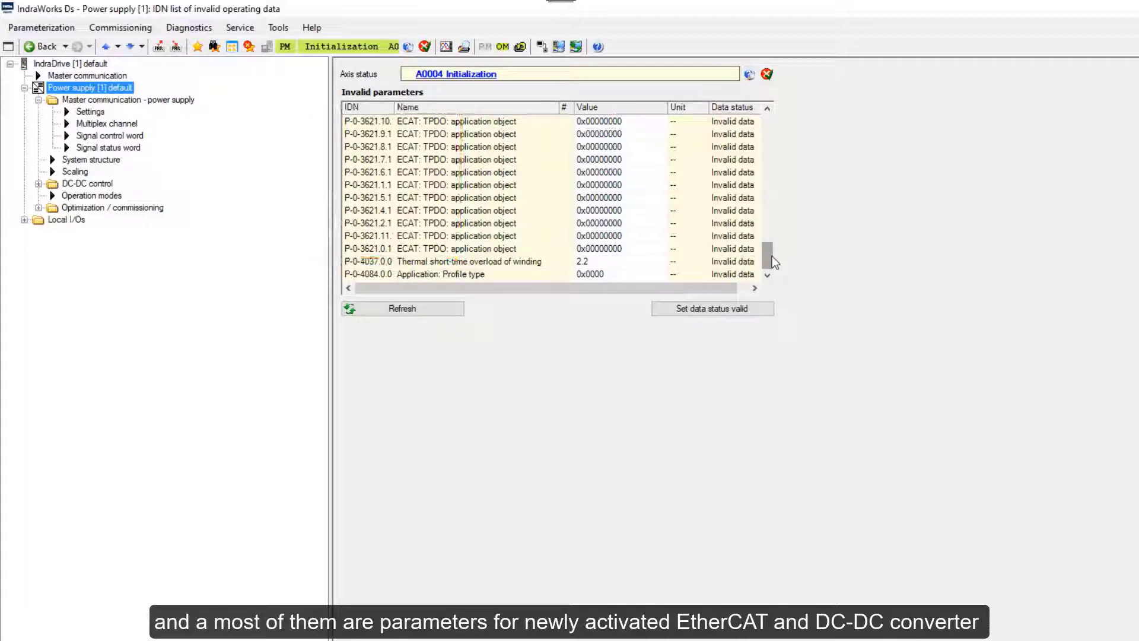
left_click_drag(774, 261, 773, 113)
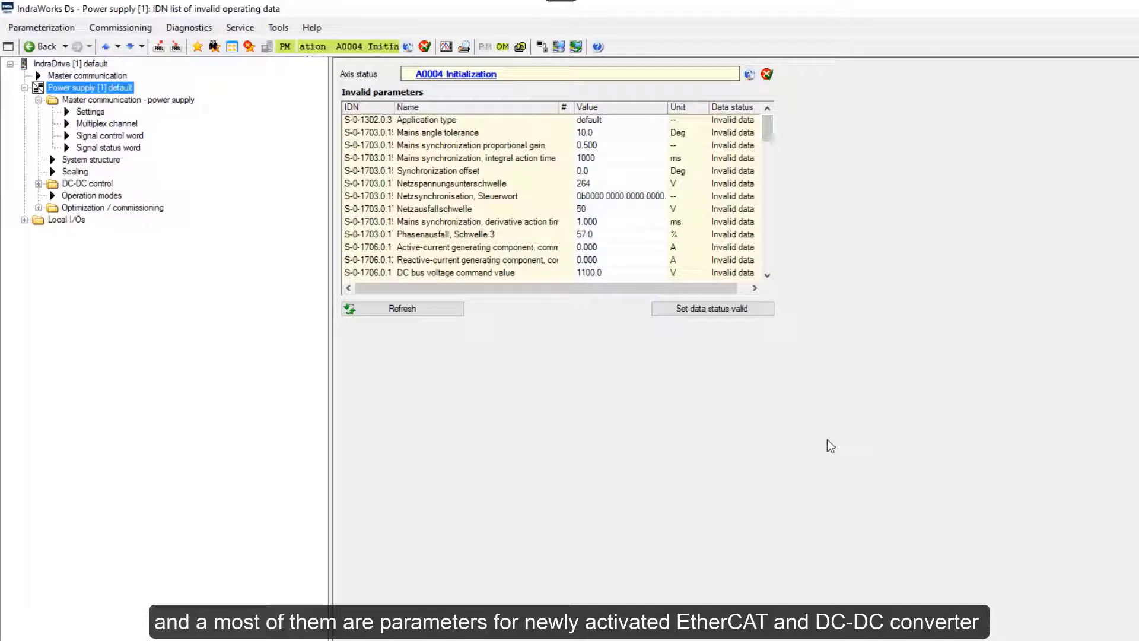
left_click(709, 310)
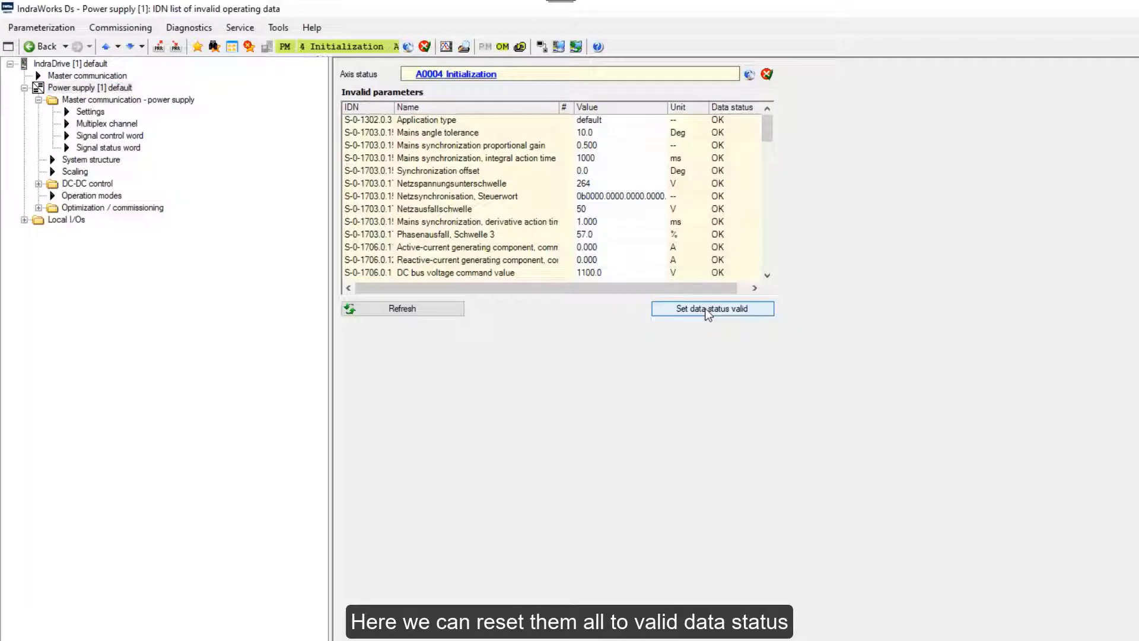
left_click_drag(766, 131, 766, 256)
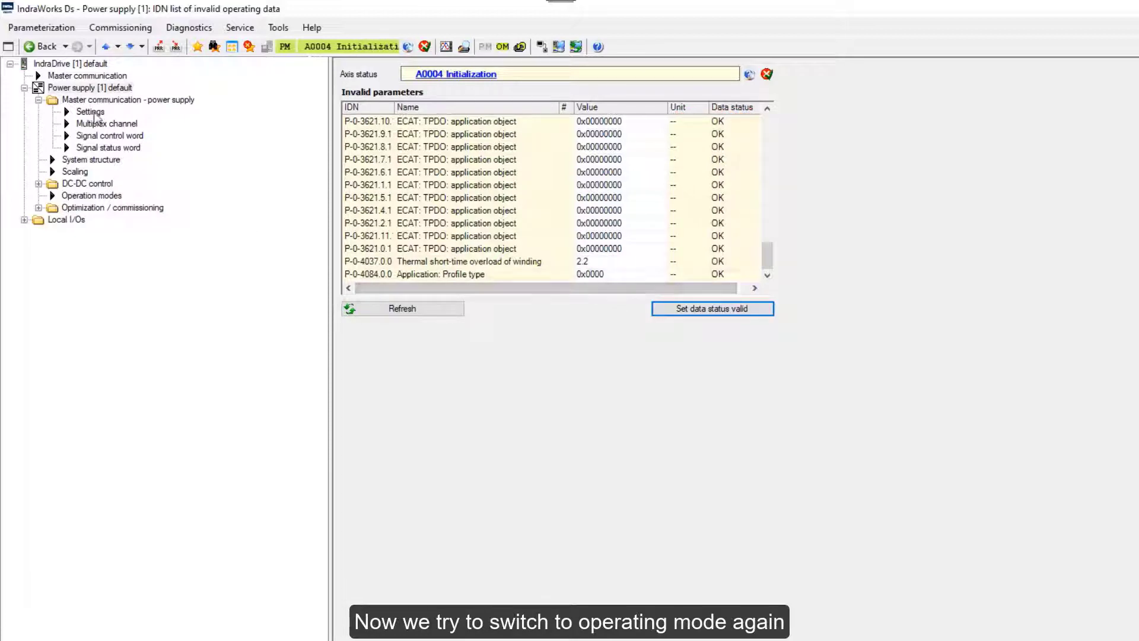
Retry operating mode, which fails leaving four DC bus and converter parameters invalid, and close the report.
left_click(504, 47)
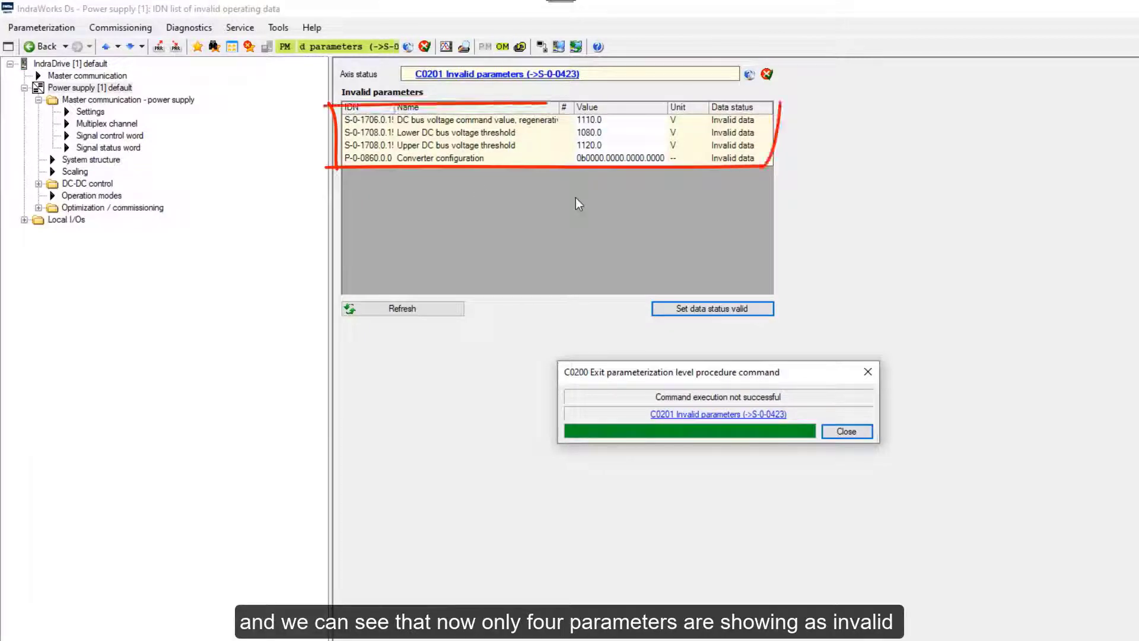
left_click(88, 76)
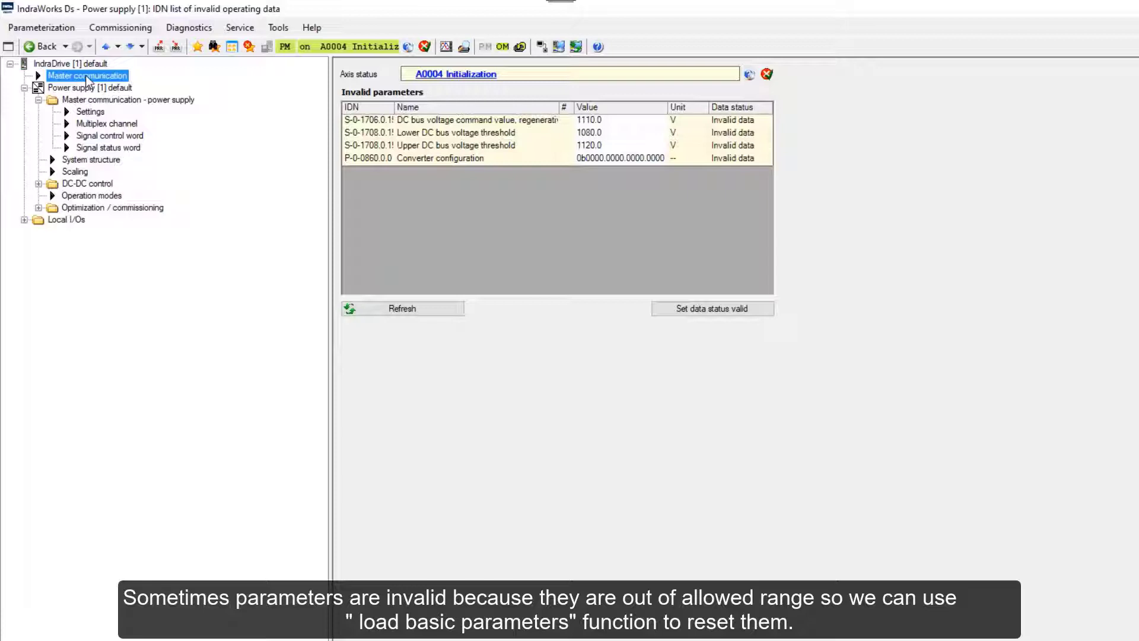
Load the power supply's default basic parameters.
left_click(86, 76)
right_click(70, 88)
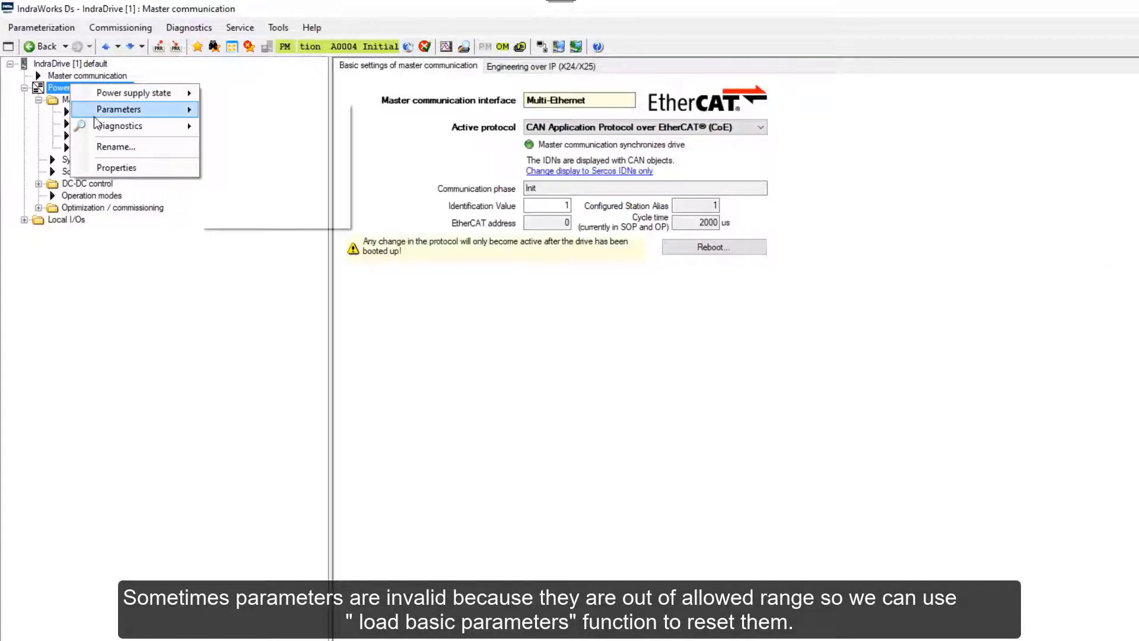
mouse_move(94, 116)
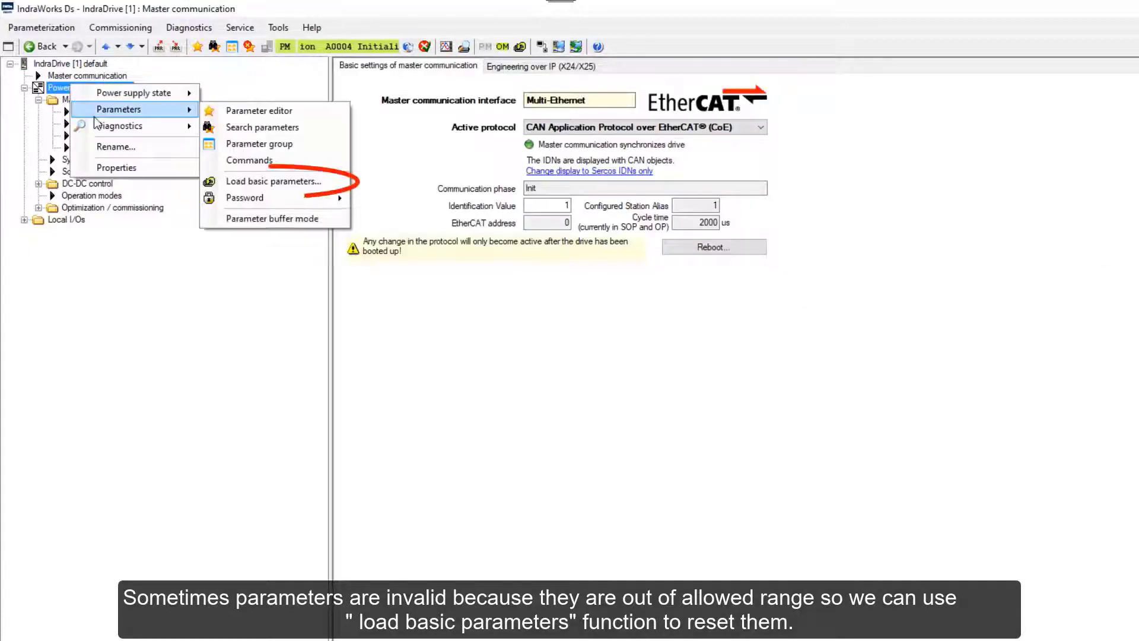
left_click(248, 181)
left_click(704, 451)
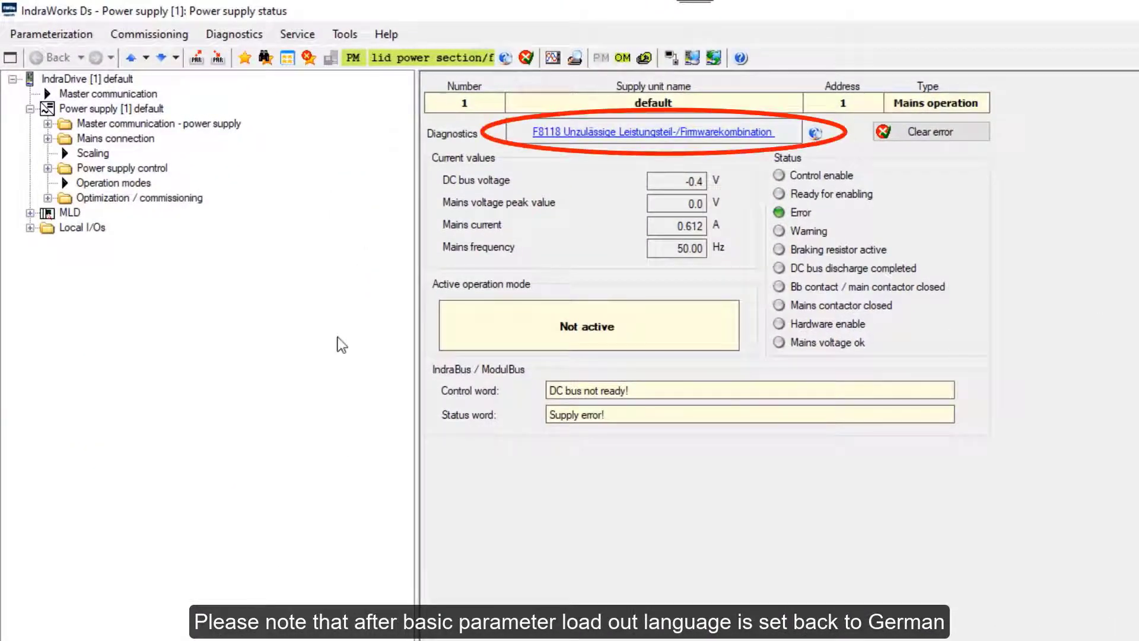
Open the power supply's parameter editor on S-0-0265, now showing value 0.
right_click(87, 108)
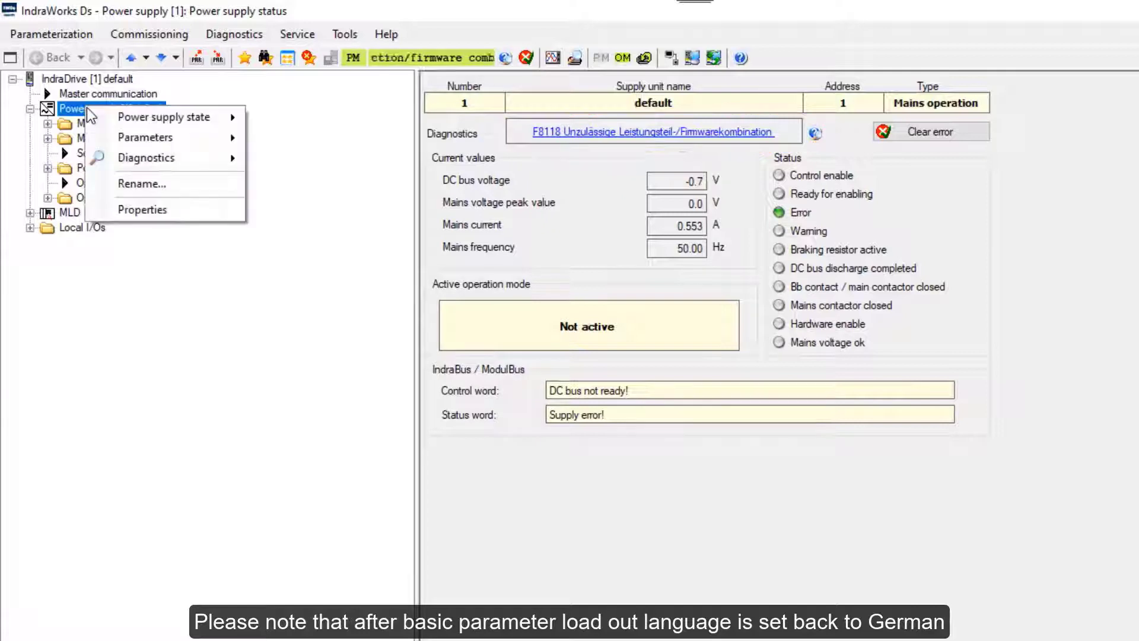
mouse_move(161, 138)
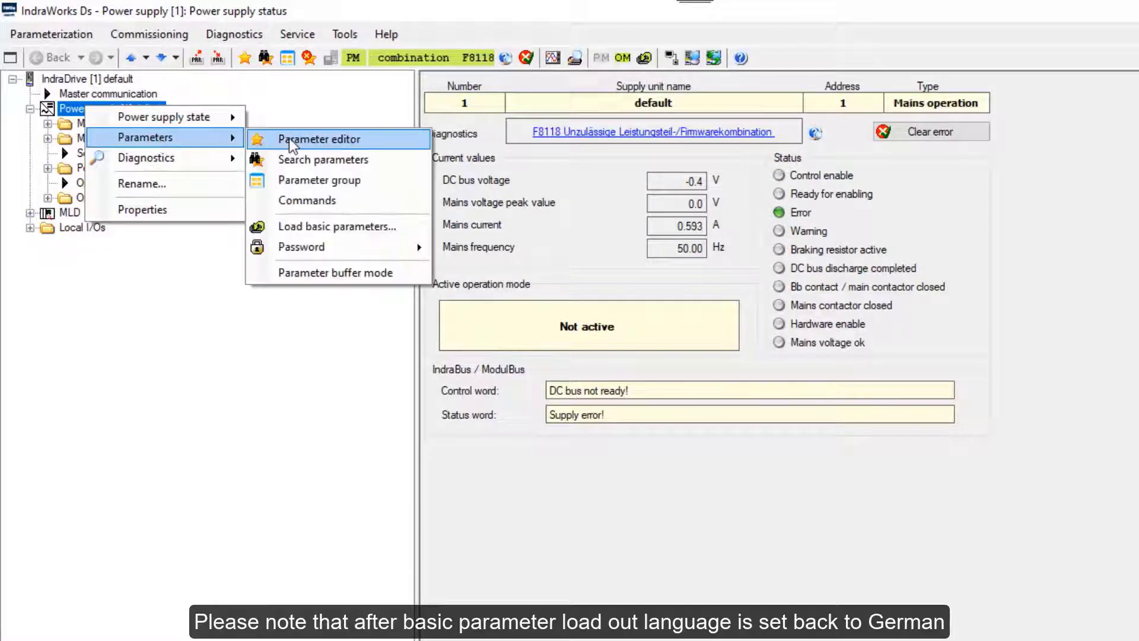
left_click(289, 138)
left_click(230, 89)
left_click(177, 107)
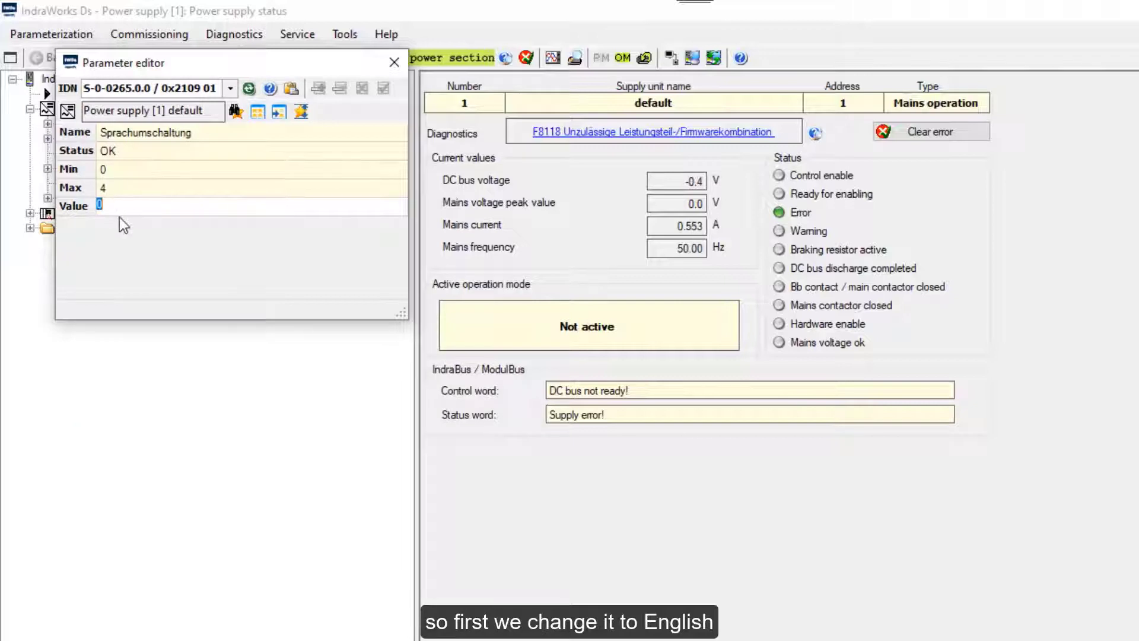
Set S-0-0265 to 1 so F8118 reads in English, then close the Parameter editor.
mouse_move(119, 218)
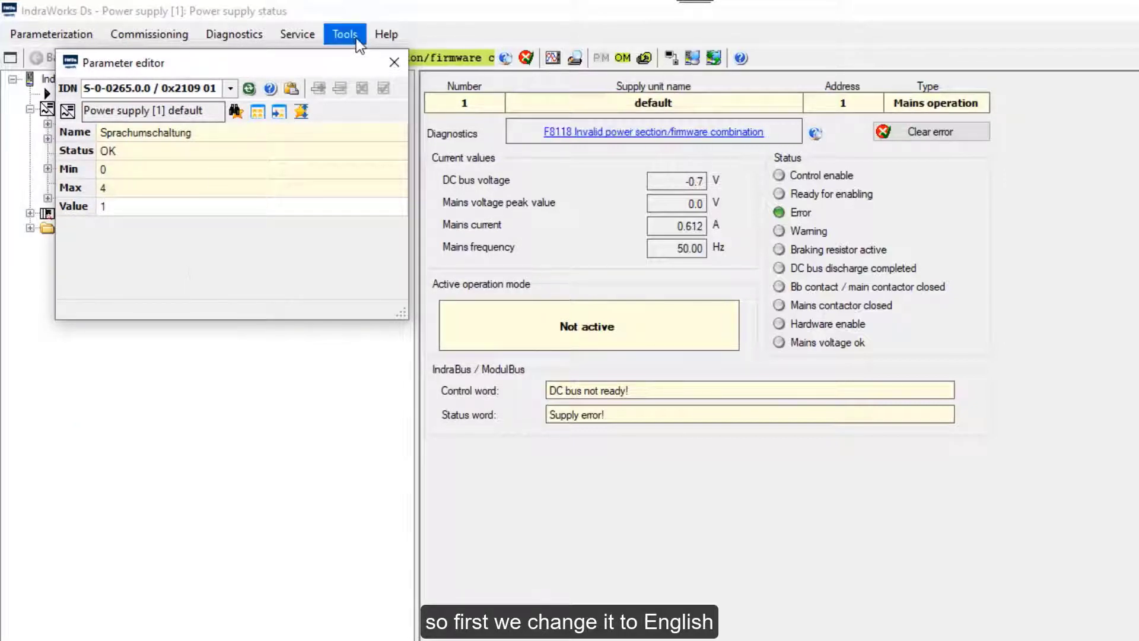
left_click(394, 62)
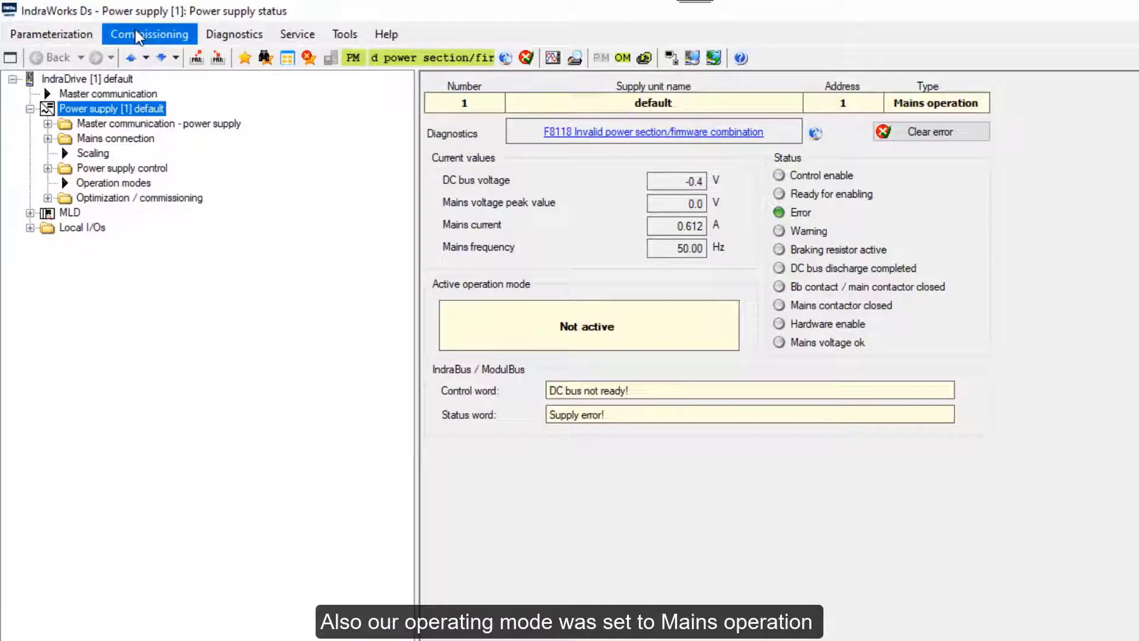
In Basic configuration, set Operating mode to DC/DC converter, activate it and confirm the drive reboot.
left_click(136, 34)
left_click(172, 53)
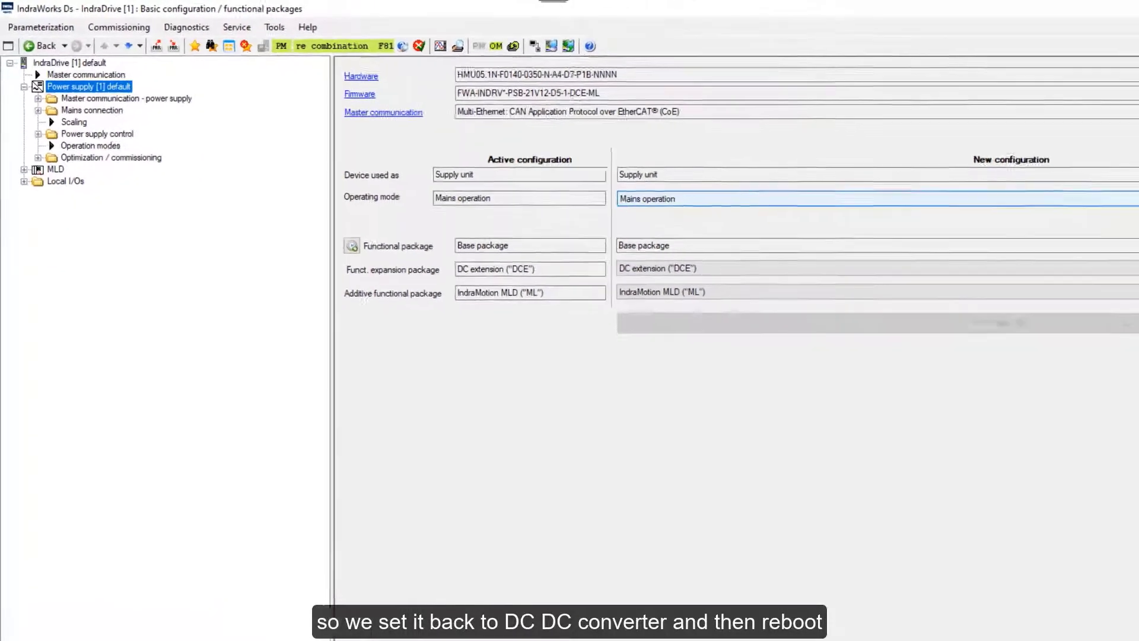
left_click(1123, 159)
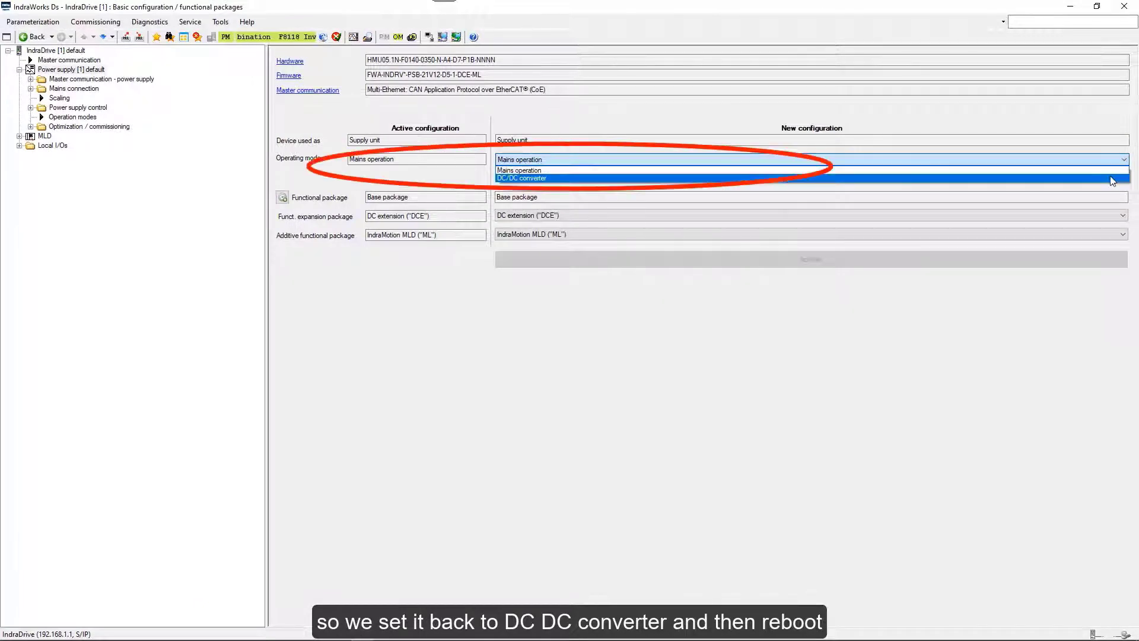
left_click(1113, 178)
left_click(860, 259)
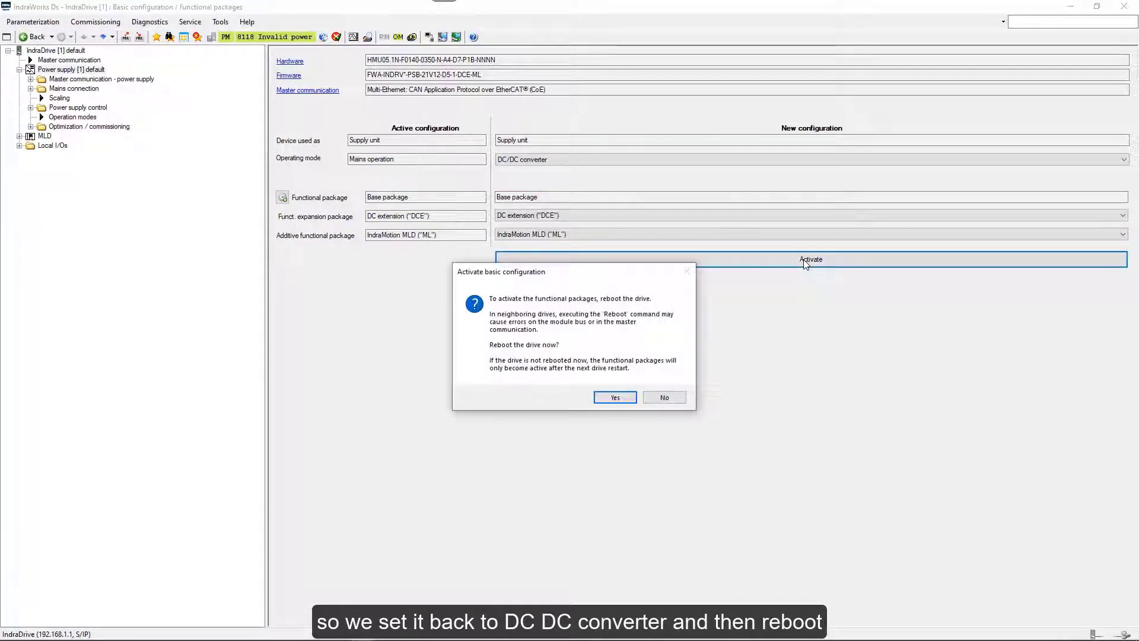
left_click(616, 398)
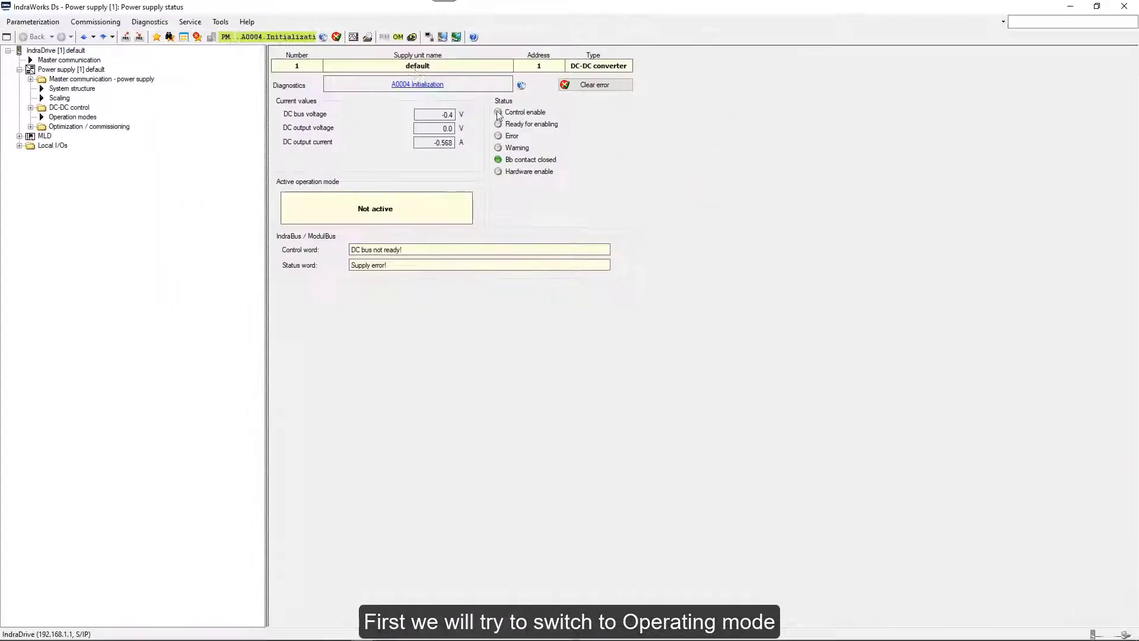
Retry switching to operating mode, then open the power supply's Parameter editor.
left_click(399, 37)
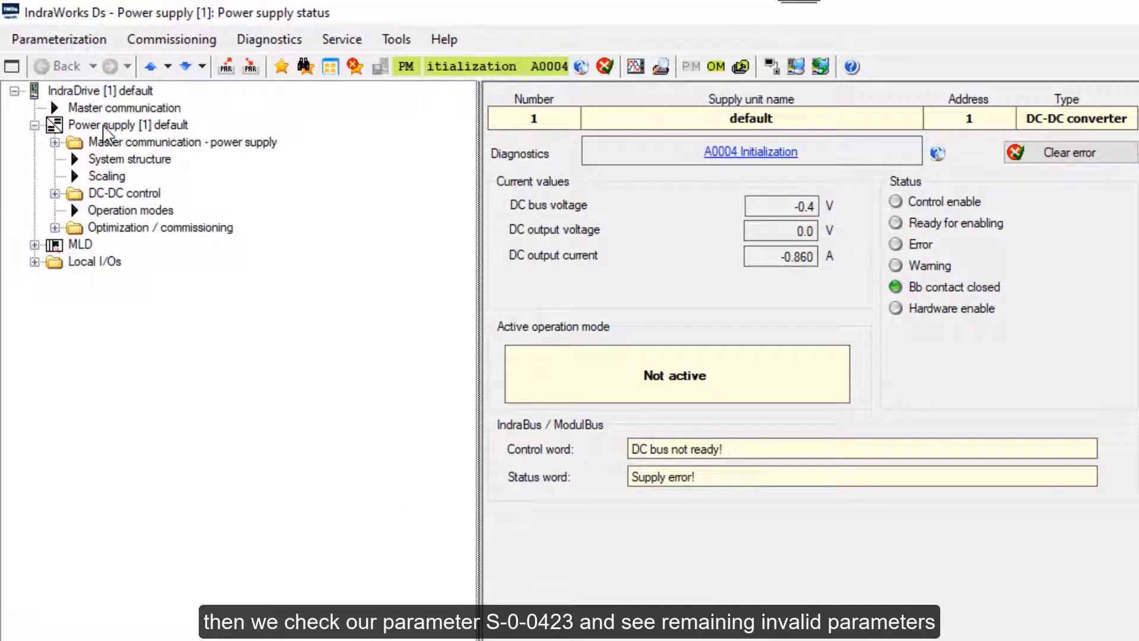
right_click(58, 70)
mouse_move(178, 161)
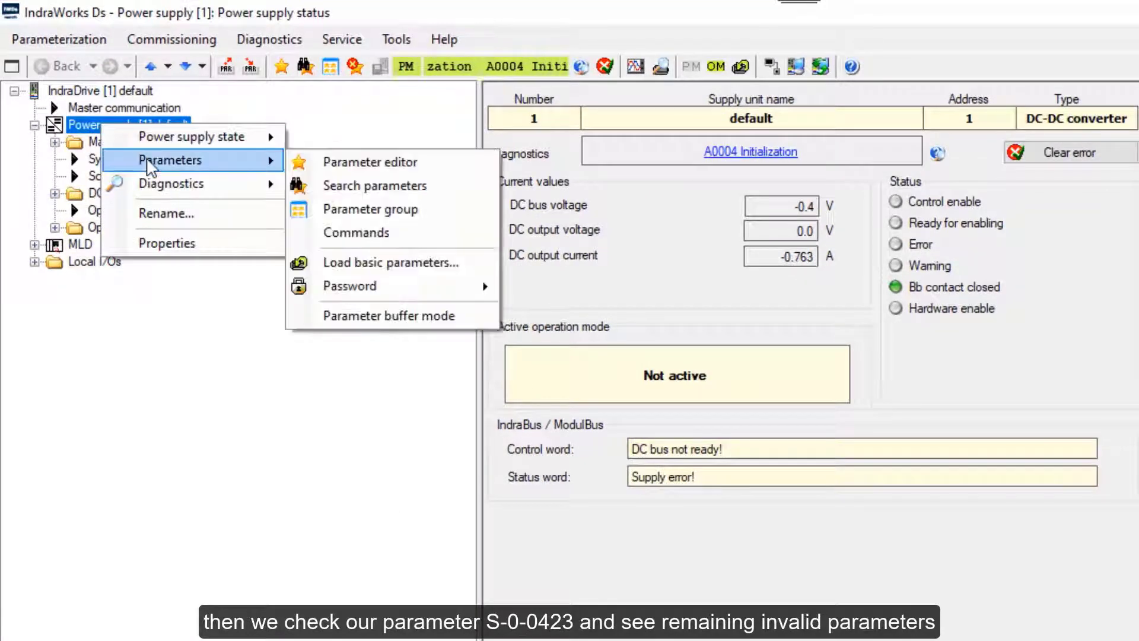
left_click(353, 167)
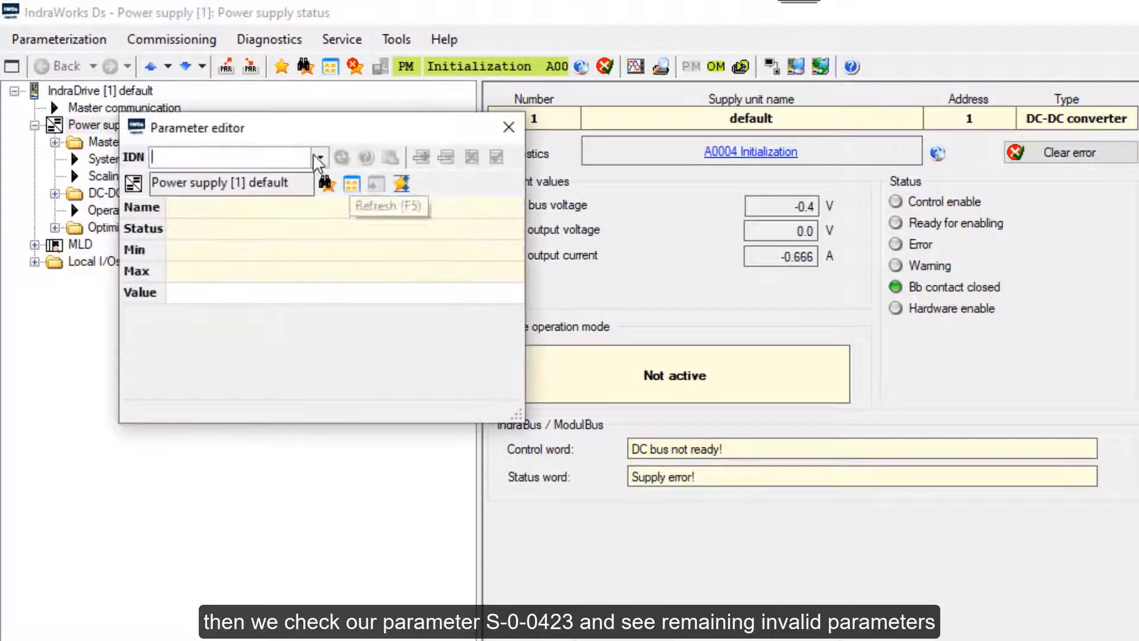
Load S-0-0423 and select the invalid parameter IDN S-0-1709.0.151 for copying.
left_click(321, 157)
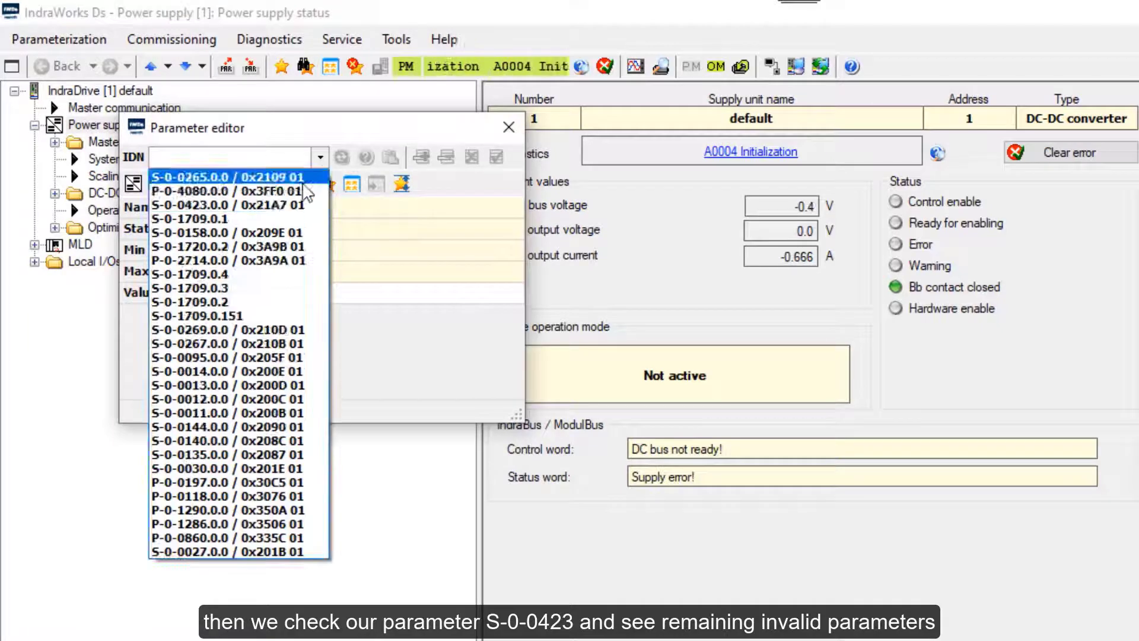
left_click(276, 205)
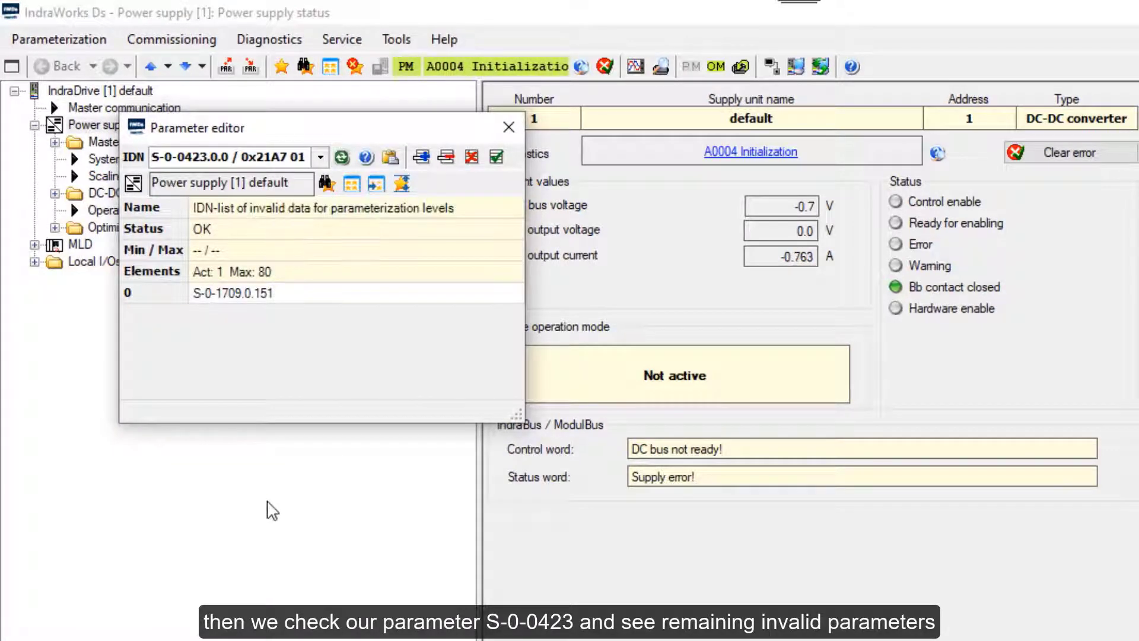
left_click(279, 296)
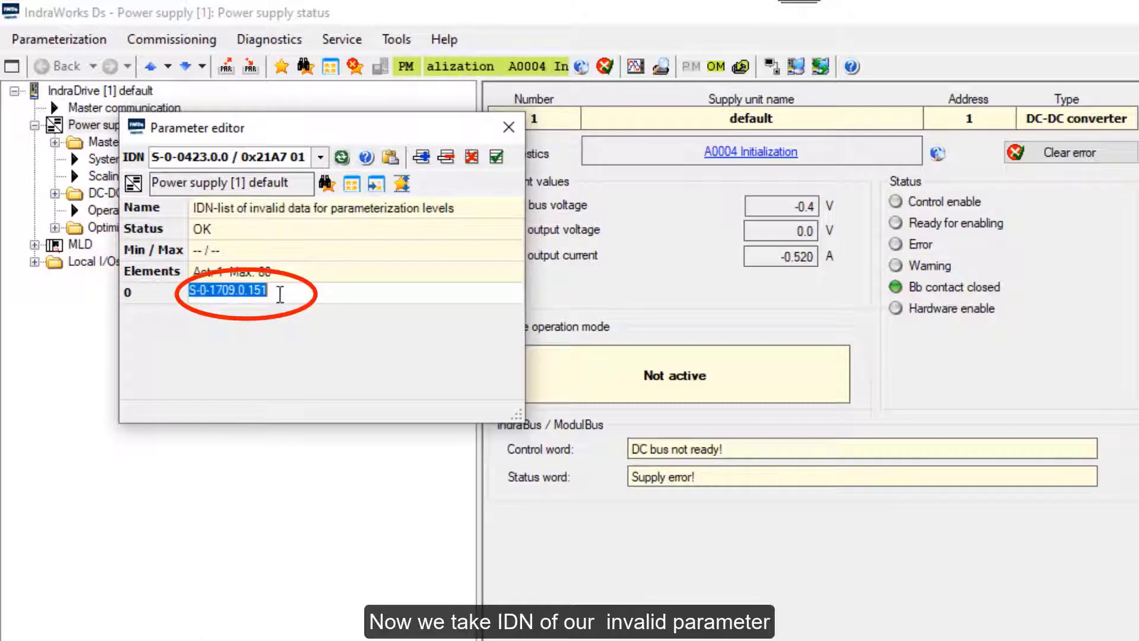
left_click_drag(280, 296, 182, 301)
key("ctrl+c")
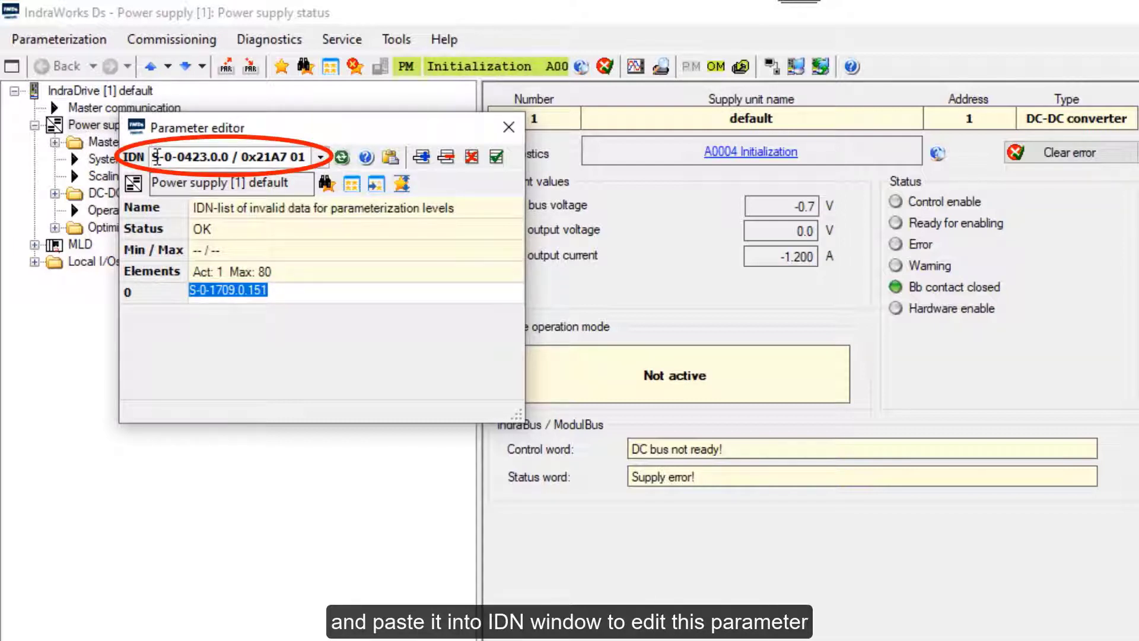
Paste S-0-1709.0.151 into the IDN box, change its value from 4200 to 6000 Hz, and close the editor.
left_click(155, 157)
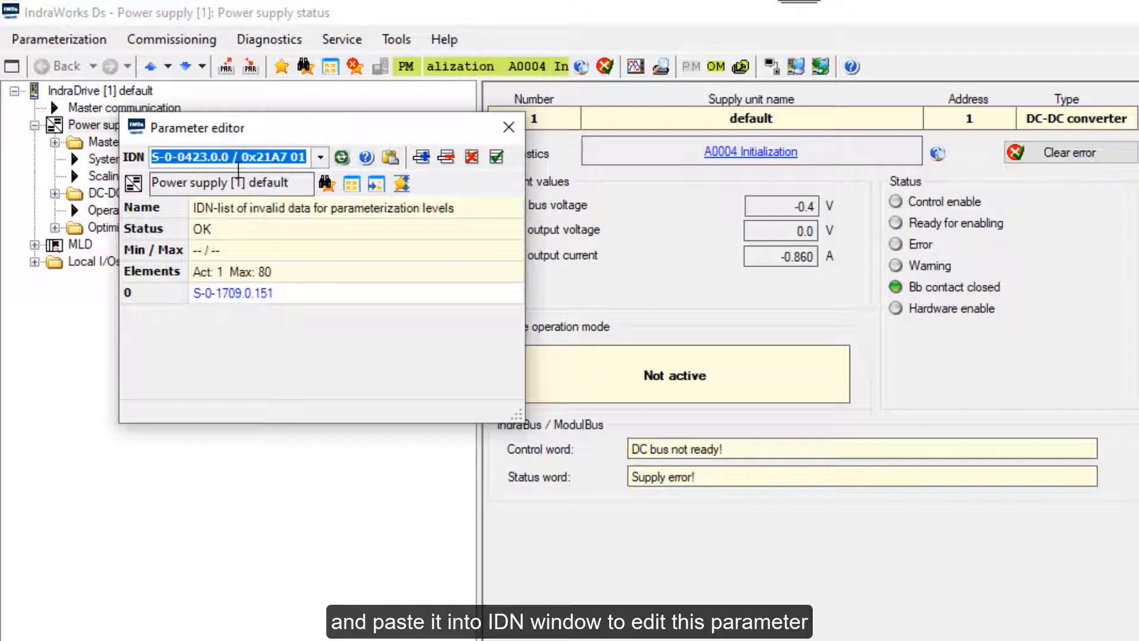
key("ctrl+v")
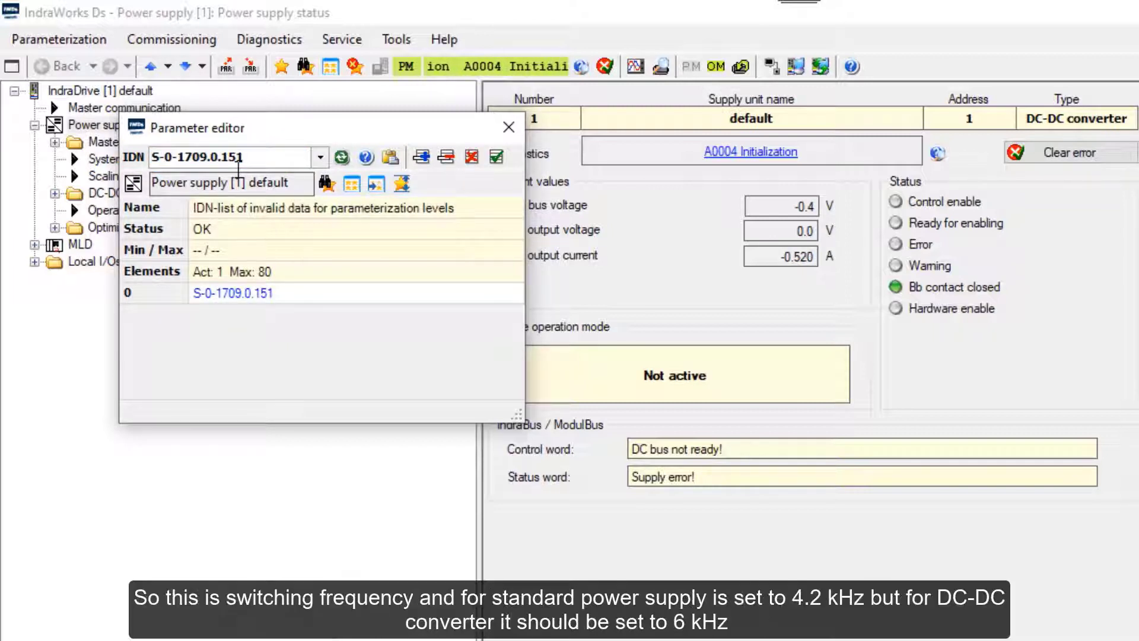
key("Return")
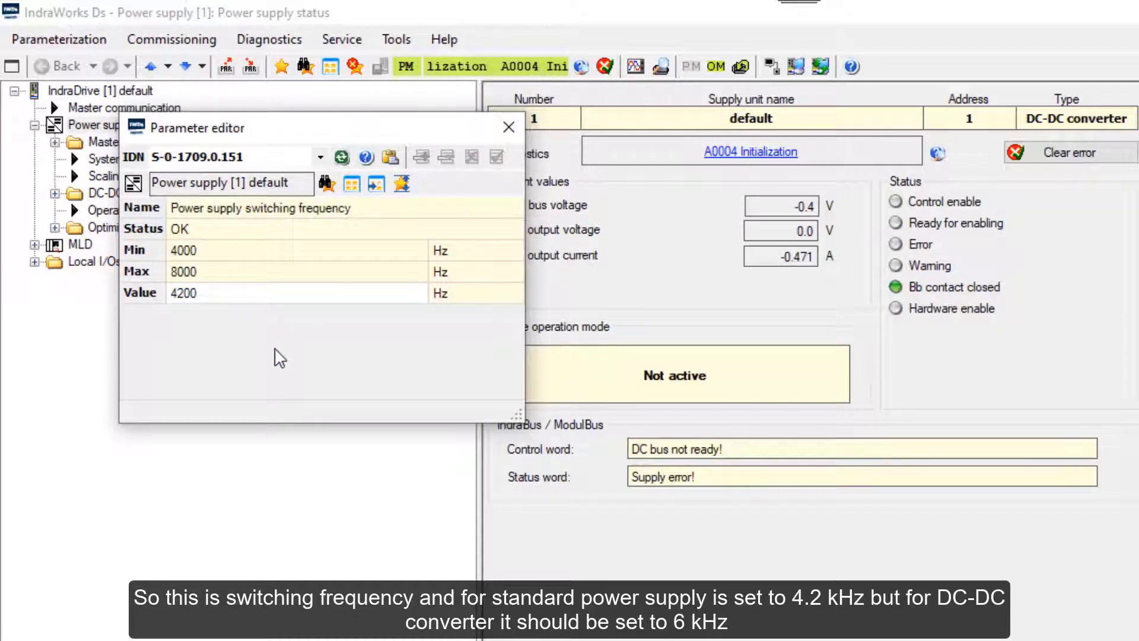
double_click(202, 292)
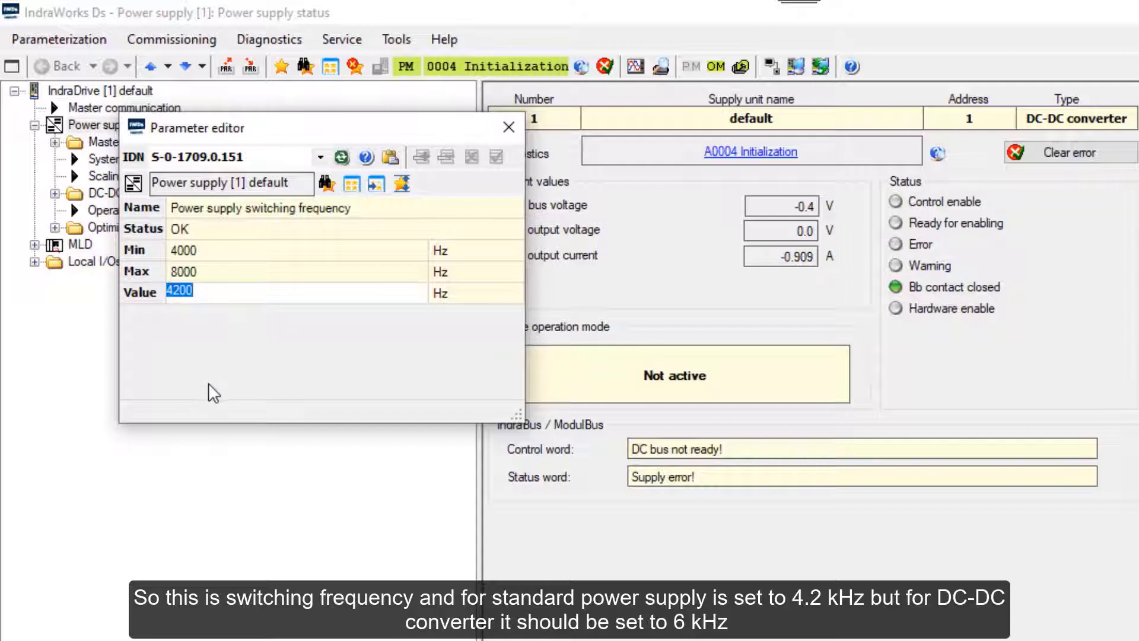
type("6000")
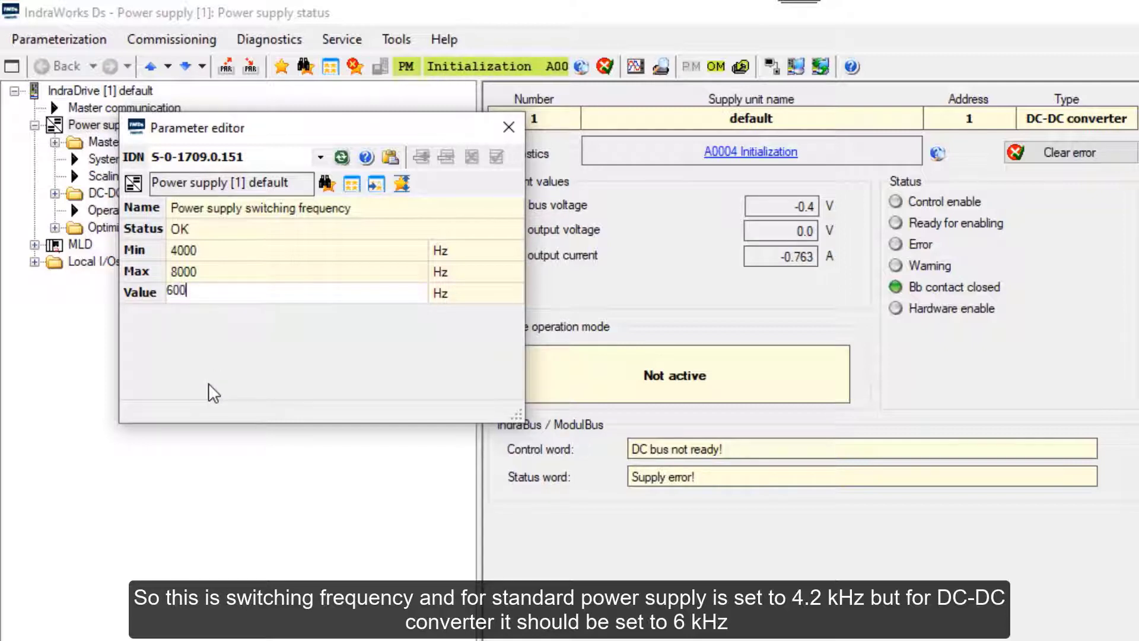
key("Return")
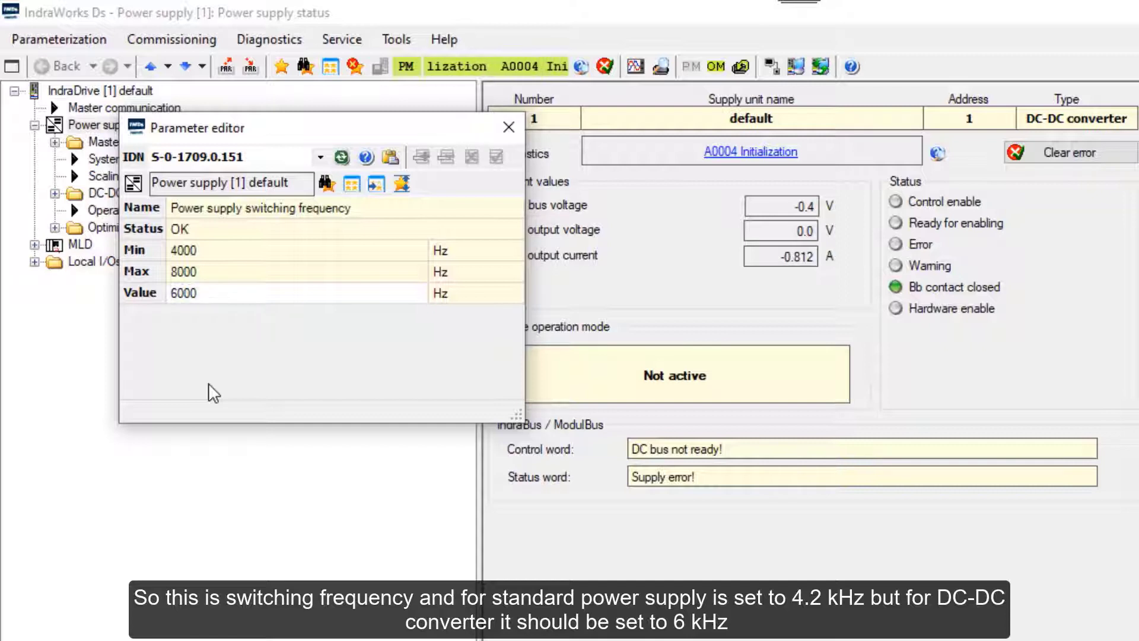
left_click(506, 124)
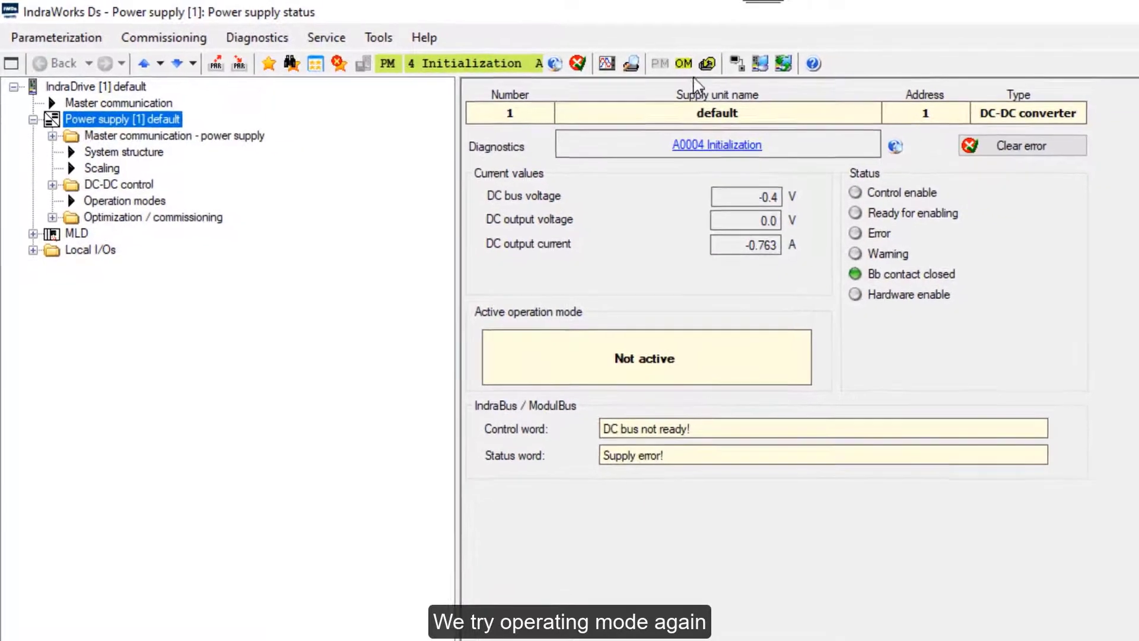
Retry operating mode, dismiss the C0200 error, and open the power supply's Parameter editor.
left_click(685, 65)
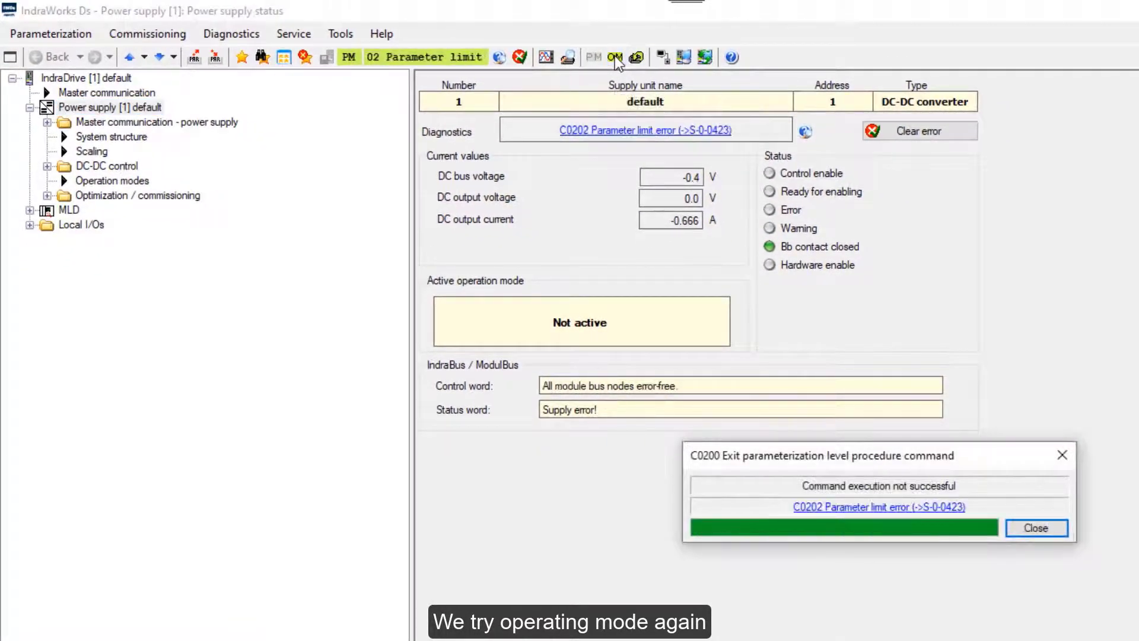
left_click(1036, 527)
right_click(93, 106)
mouse_move(152, 136)
left_click(297, 137)
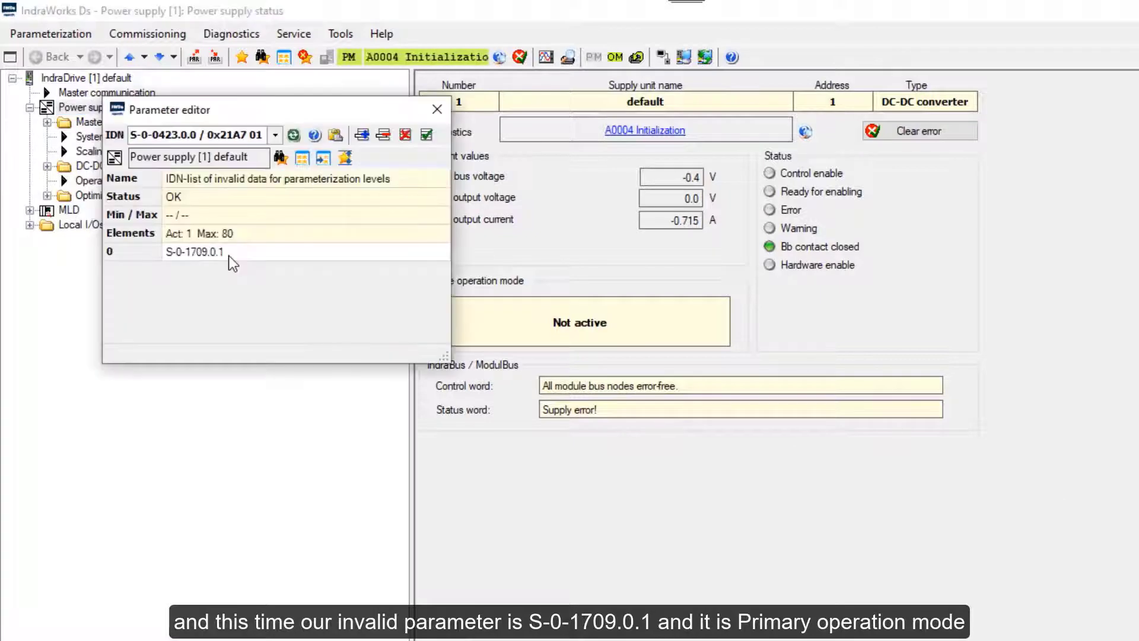
Paste the invalid IDN S-0-1709.0.1 into the IDN box to load Primary operation mode.
left_click(229, 253)
key("ctrl+c")
left_click(230, 135)
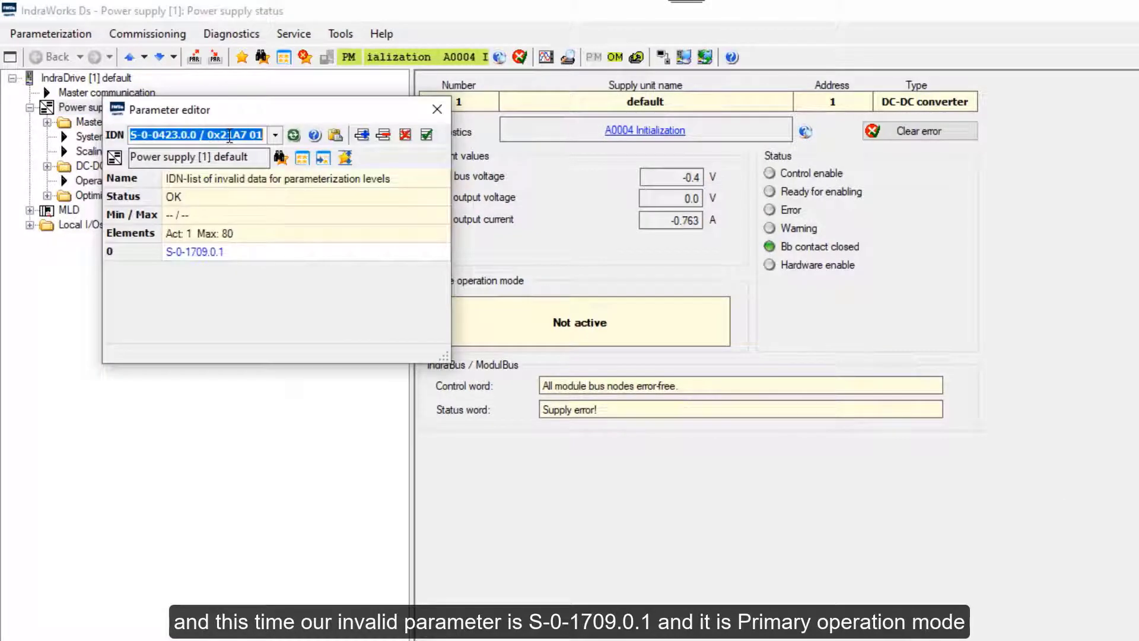
key("ctrl+v")
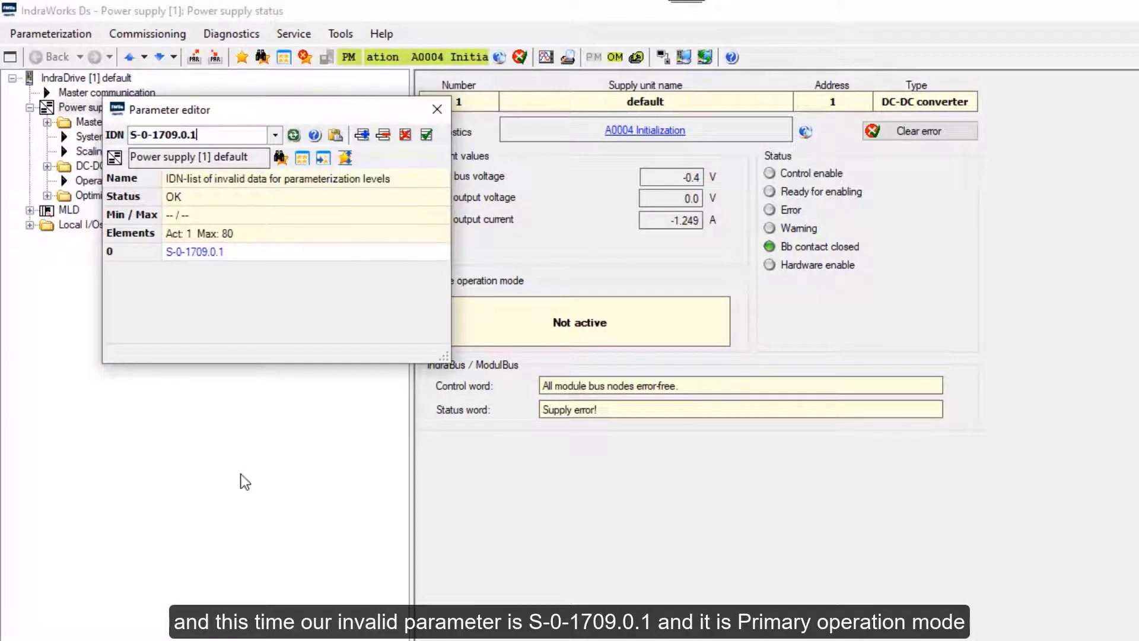
key("Return")
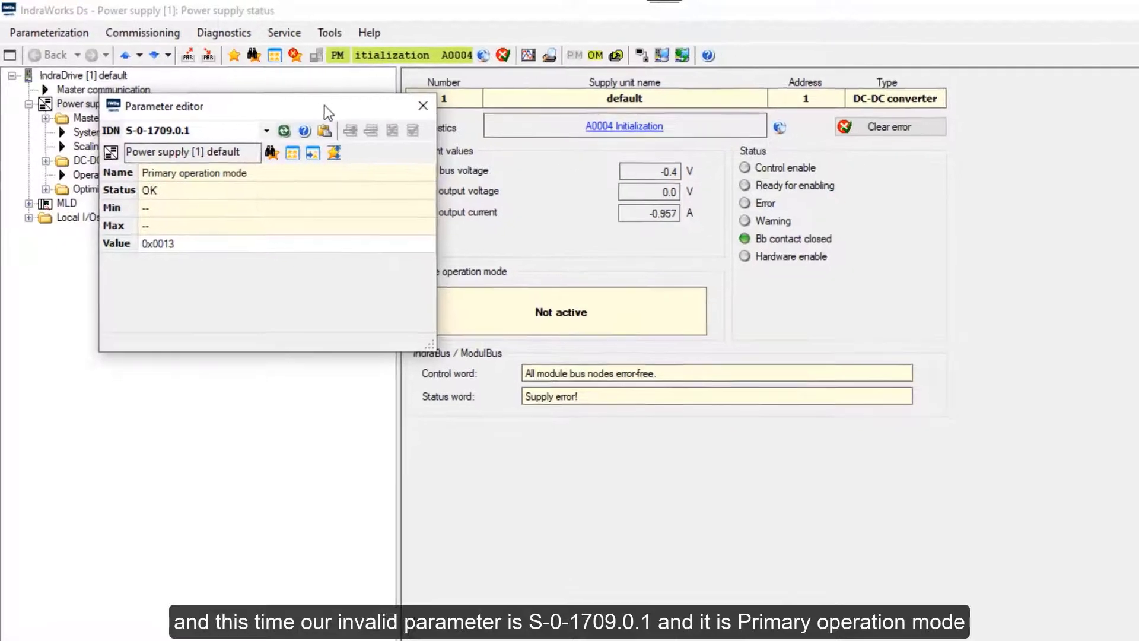
On the Operation modes page, choose Voltage control as Primary operation mode, making S-0-1709.0.1 0x8203.
left_click_drag(324, 105, 746, 485)
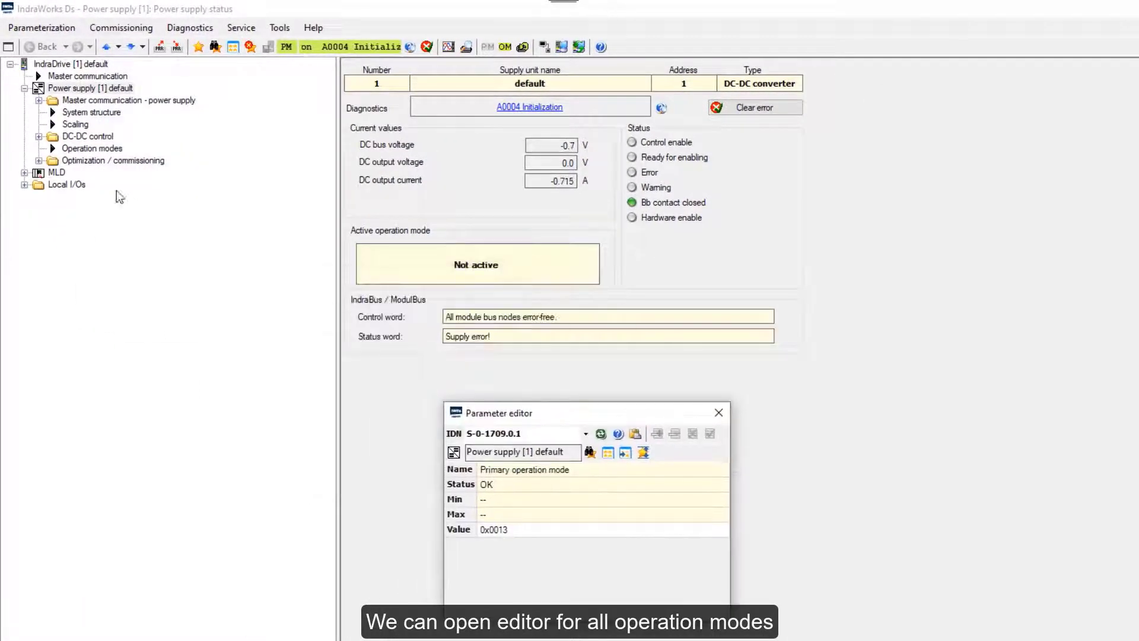
left_click(82, 150)
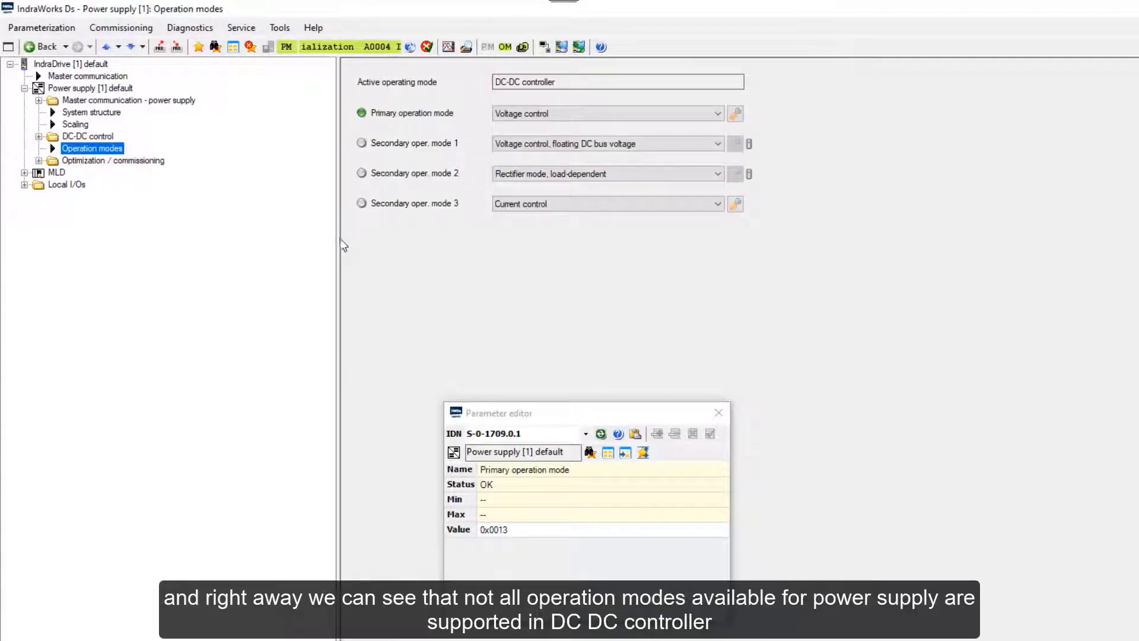
mouse_move(749, 148)
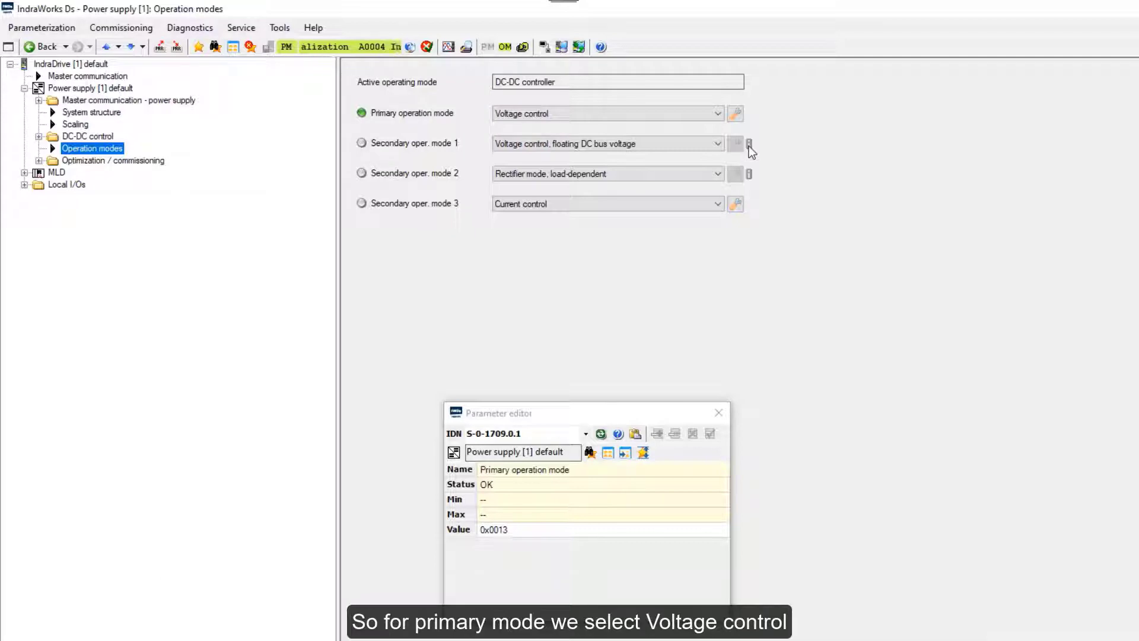
left_click(717, 114)
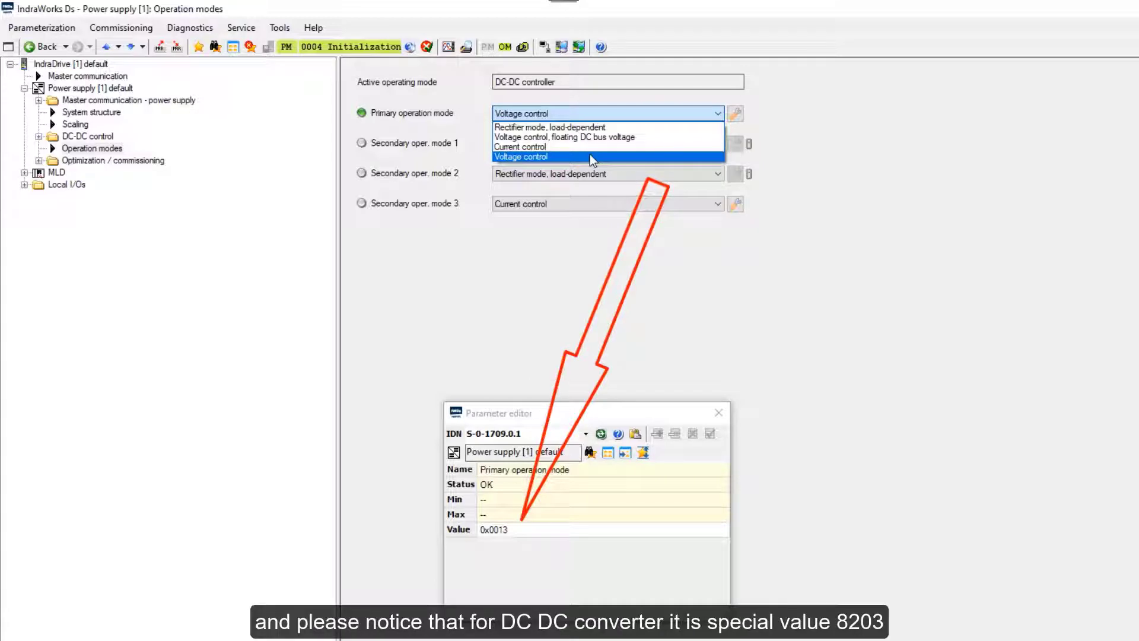
left_click(590, 156)
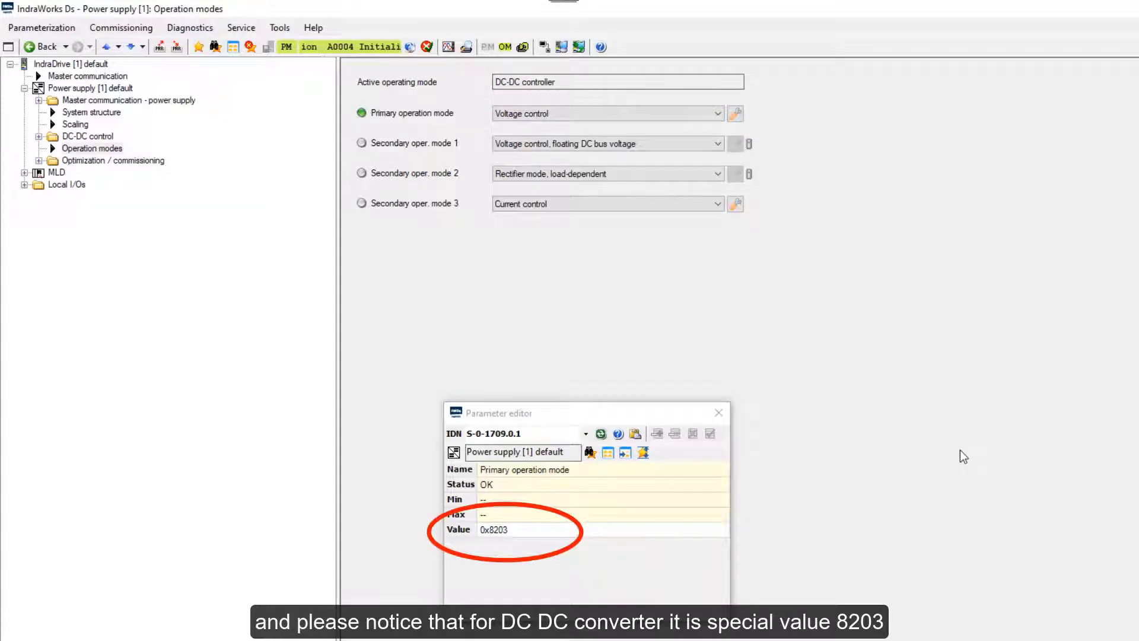
Set secondary operation mode 1 to Current control and mode 2 to Voltage control.
left_click(529, 434)
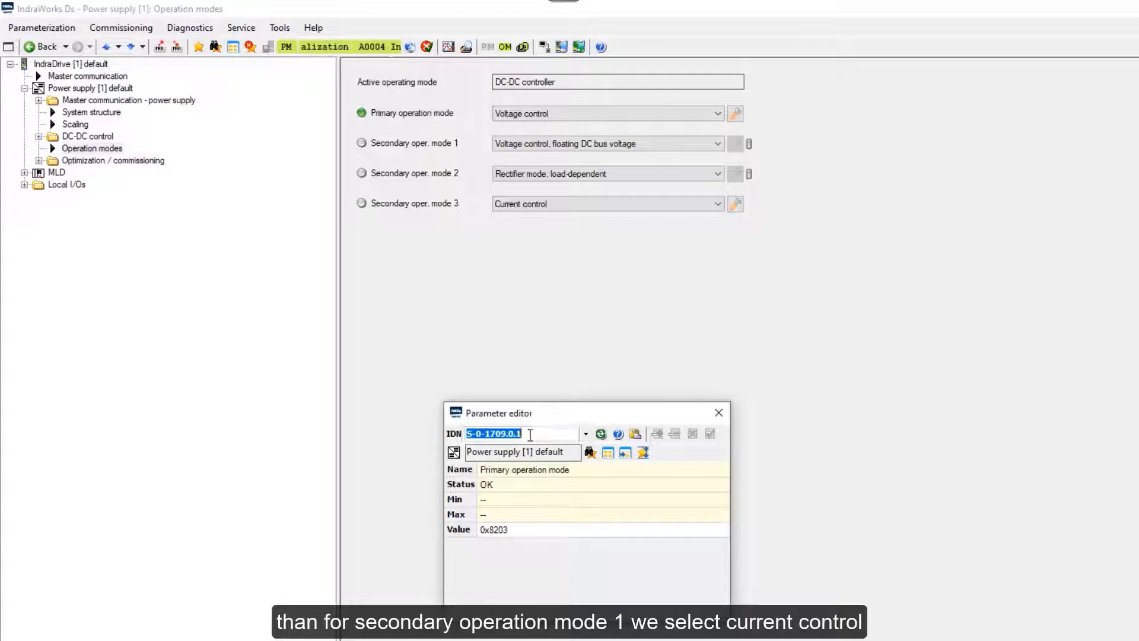
left_click(530, 434)
key("Return")
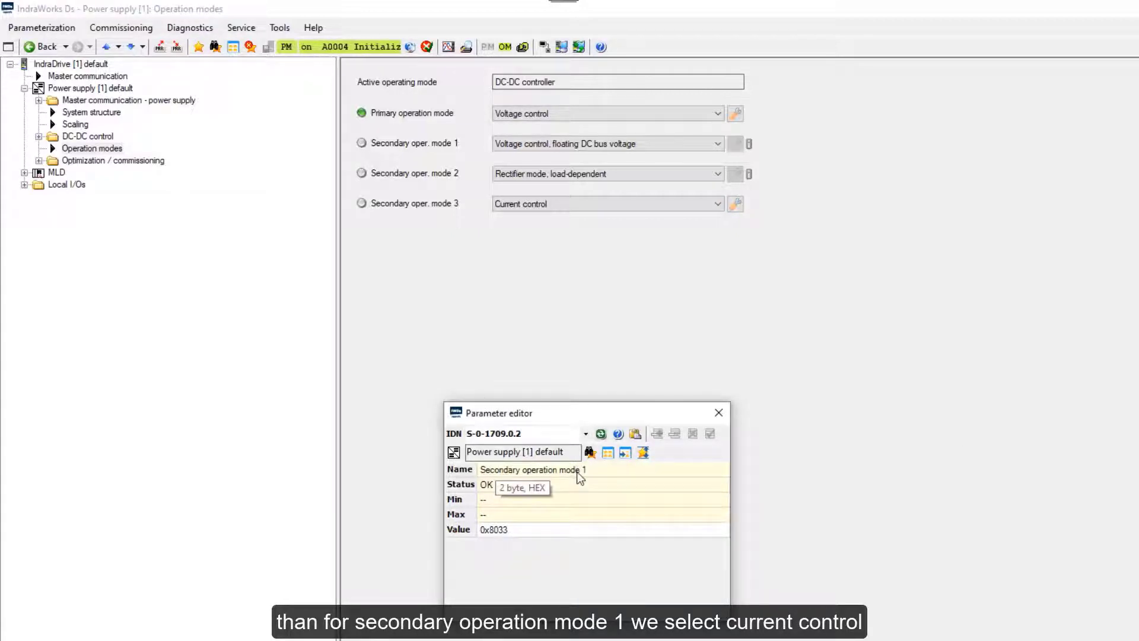
left_click(717, 144)
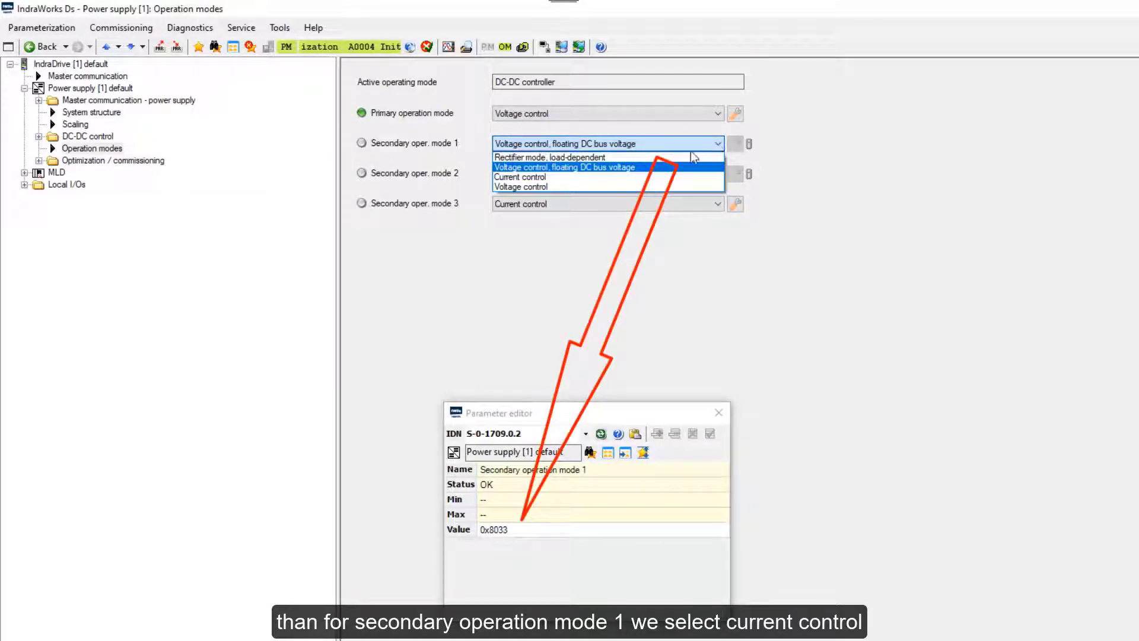
left_click(672, 178)
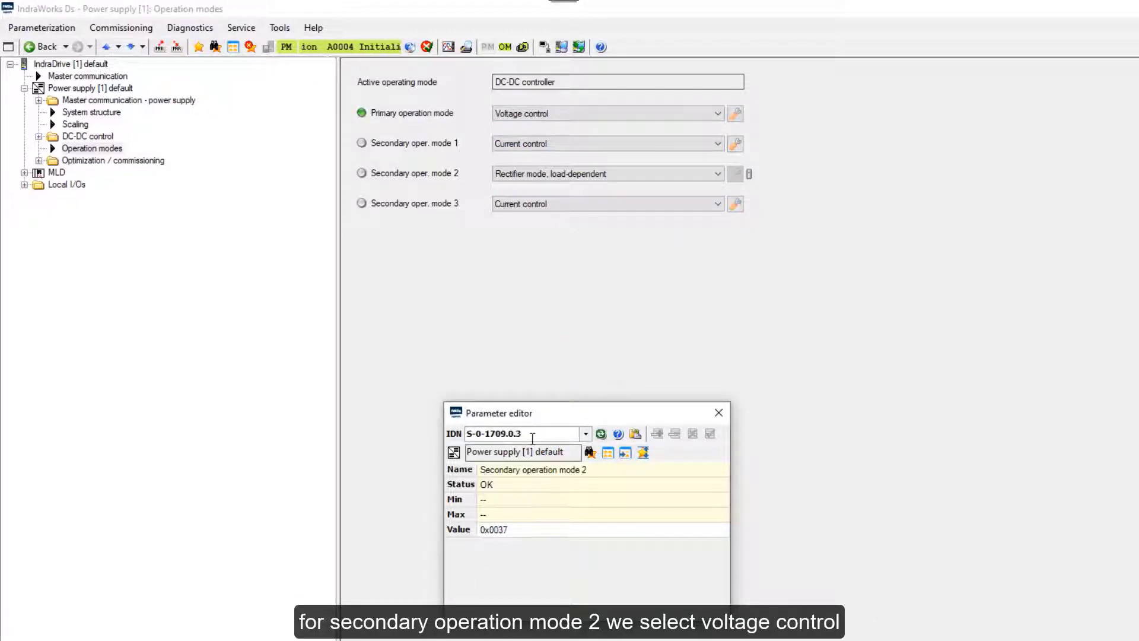
left_click(671, 173)
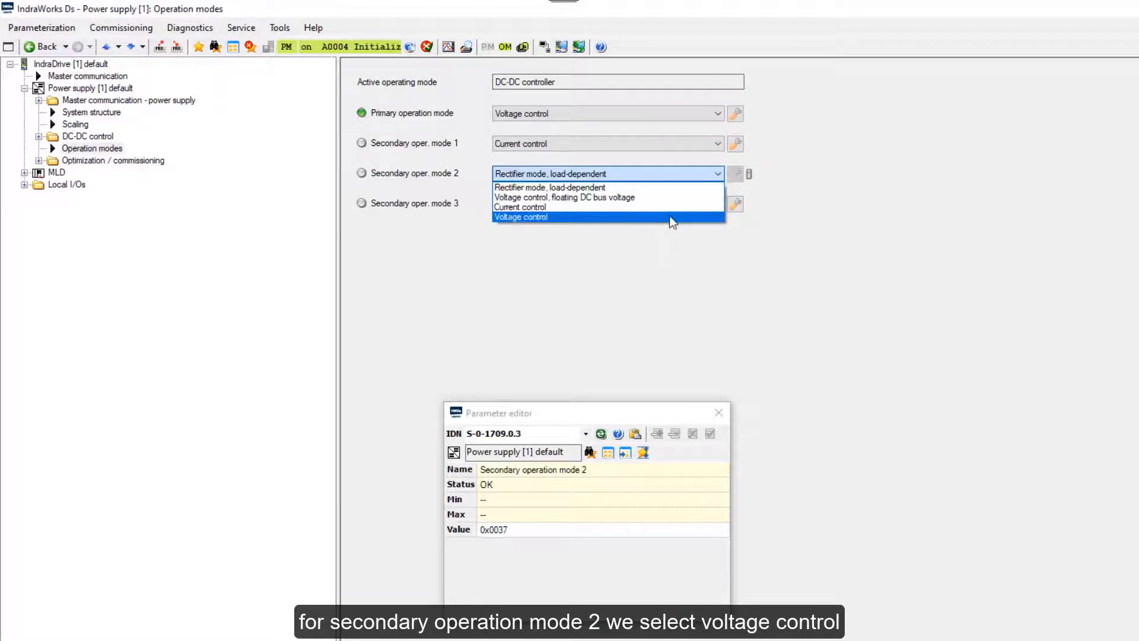
left_click(672, 217)
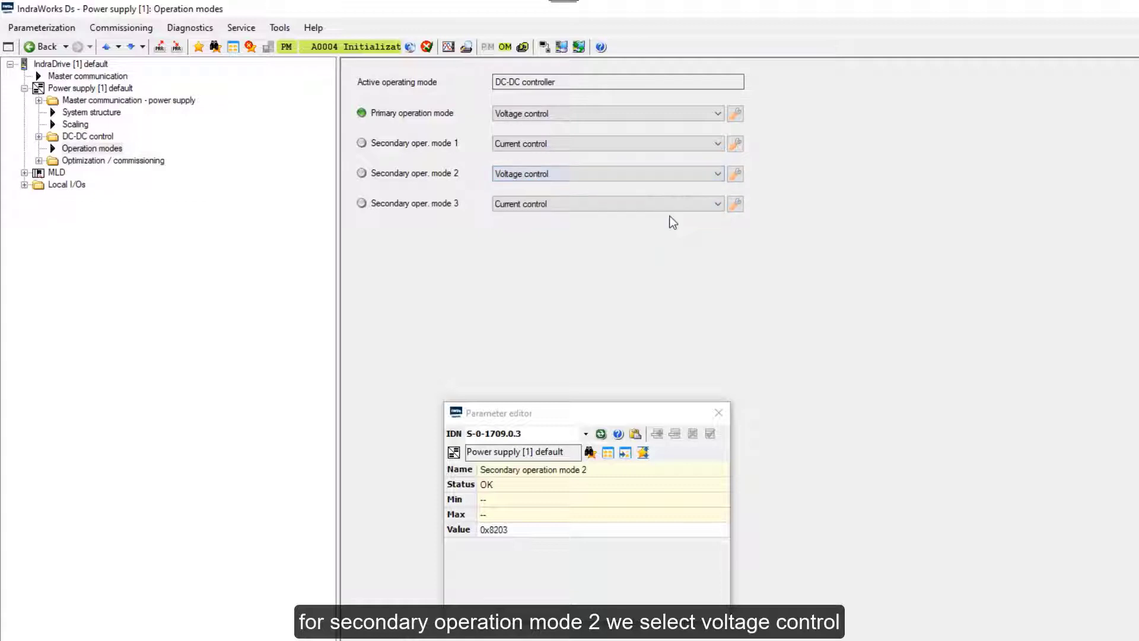
Load S-0-1709.0.4, set secondary operation mode 3 to Current control, and close the editor.
left_click(537, 433)
key("BackSpace")
type("4")
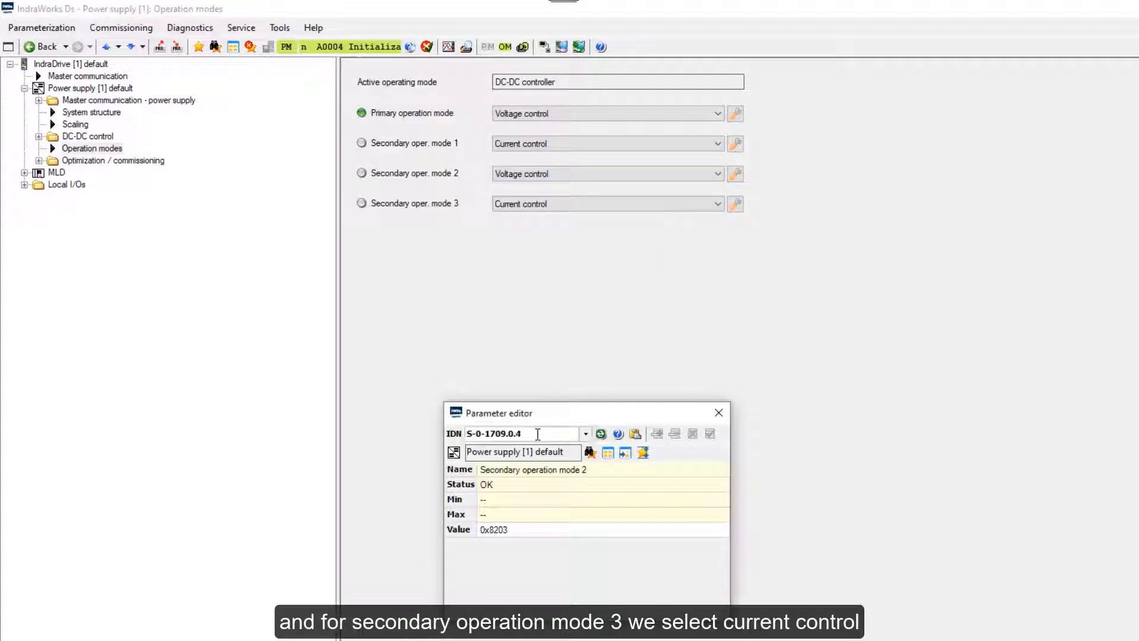
key("Return")
left_click(718, 204)
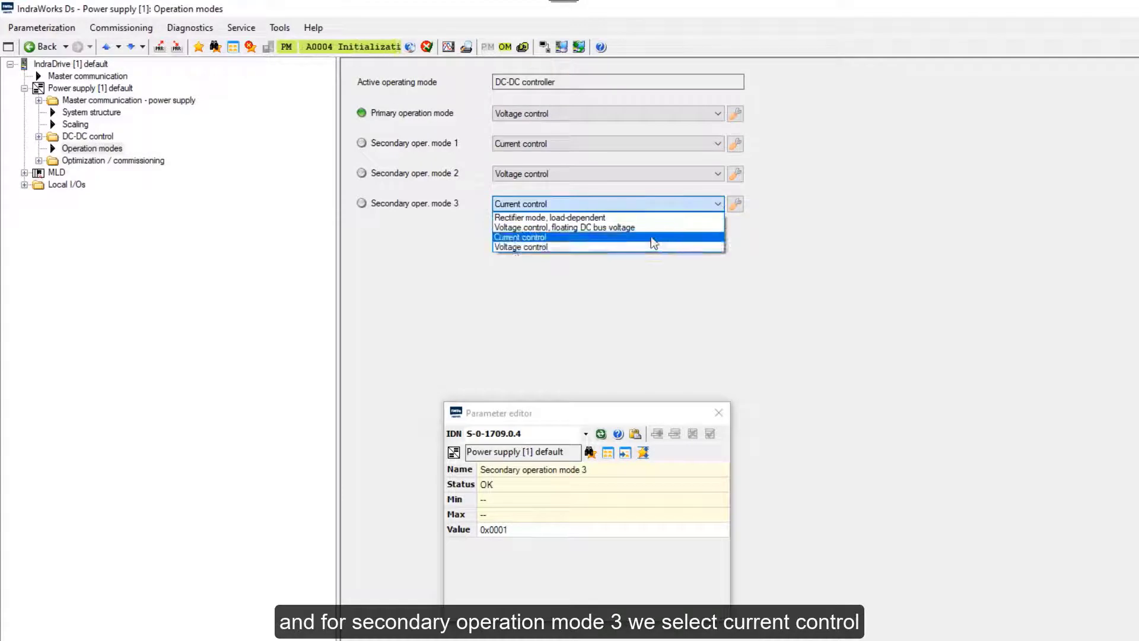
left_click(652, 238)
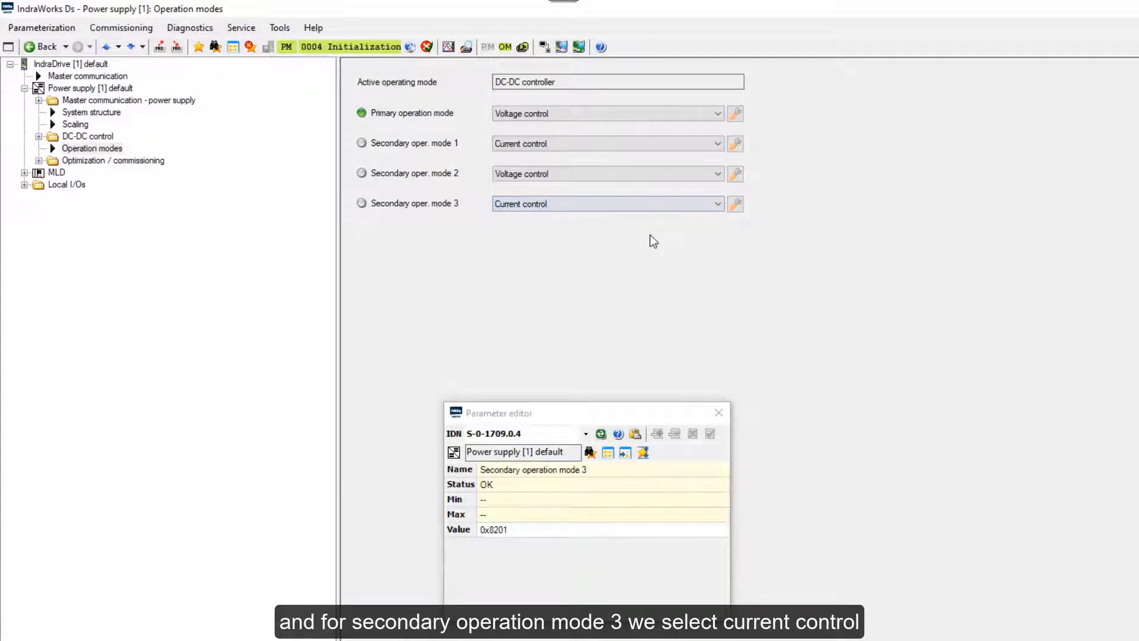
left_click(718, 413)
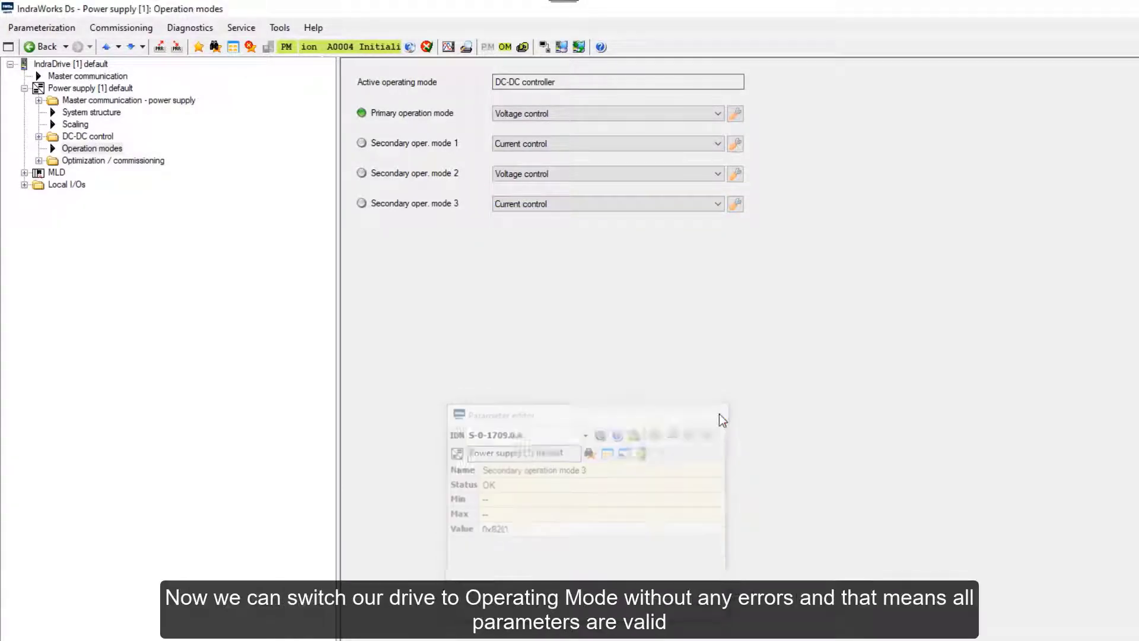
Retry operating mode, then view Diagnostics > Power supply status showing A0051 Operating mode.
left_click(505, 47)
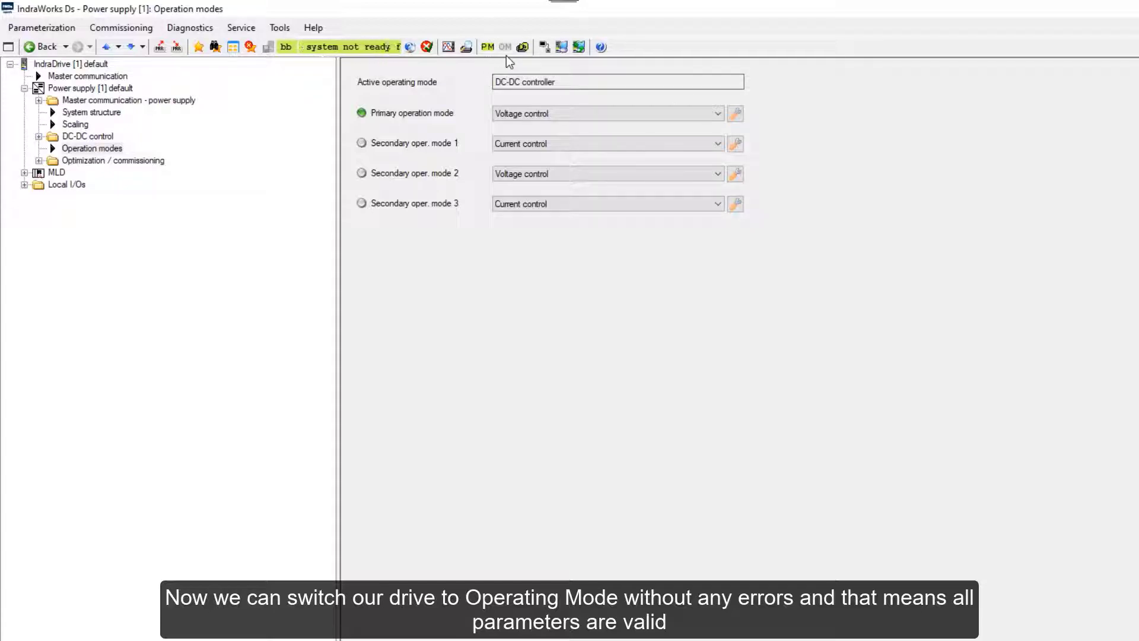
right_click(70, 89)
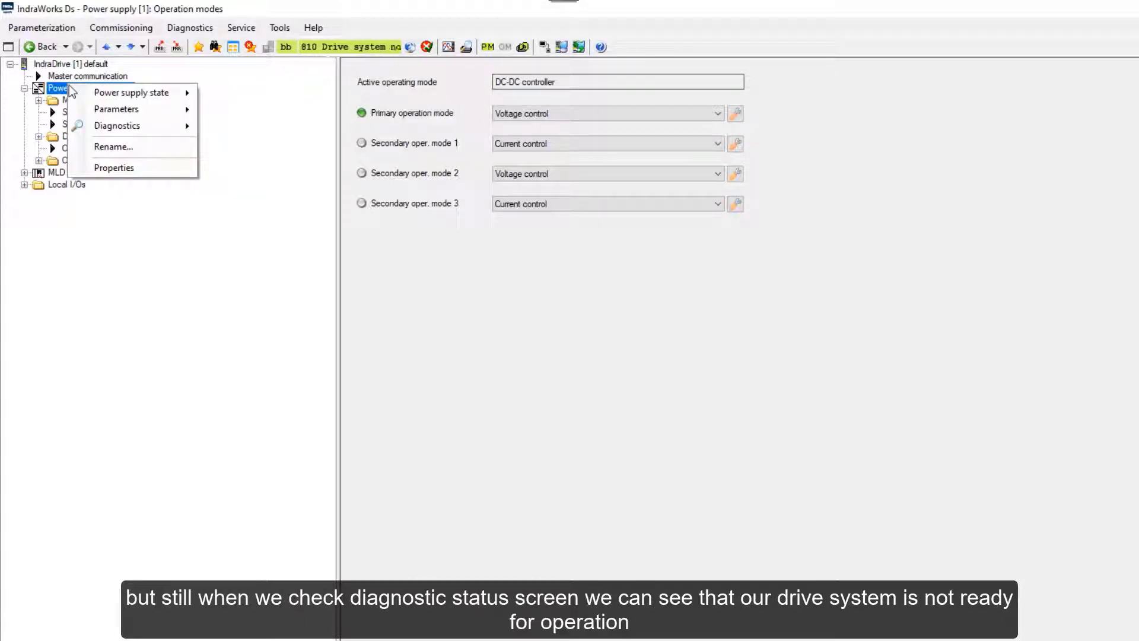
mouse_move(97, 122)
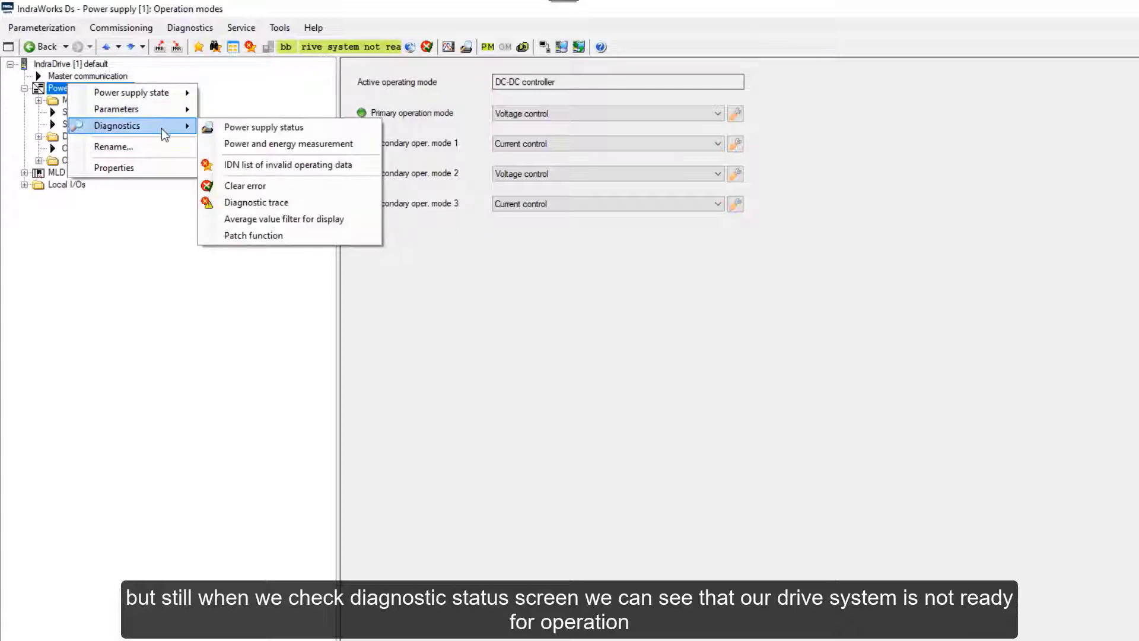
left_click(237, 126)
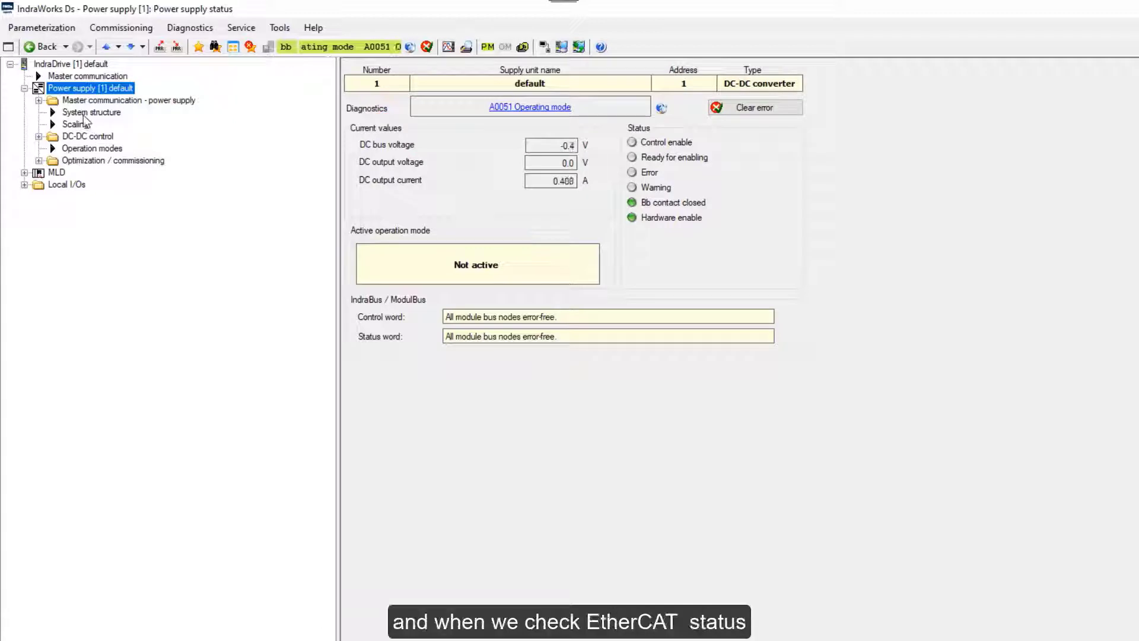
Open Master communication Settings and check the PDO(tx) AT and PDO(rx) MDT lists, both empty.
left_click(39, 101)
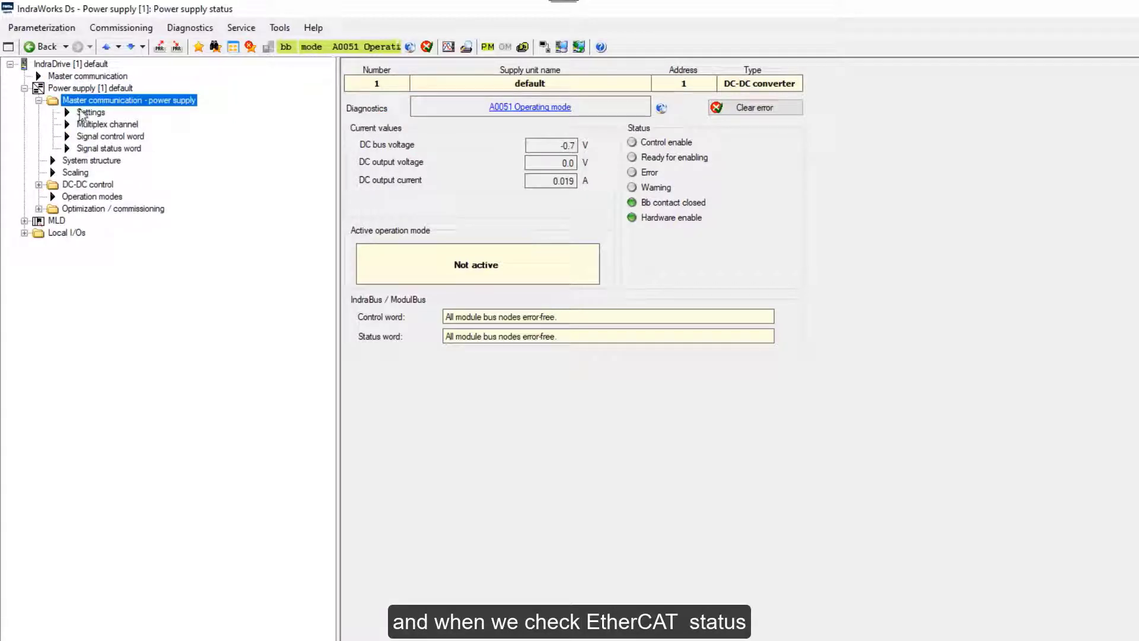
left_click(83, 113)
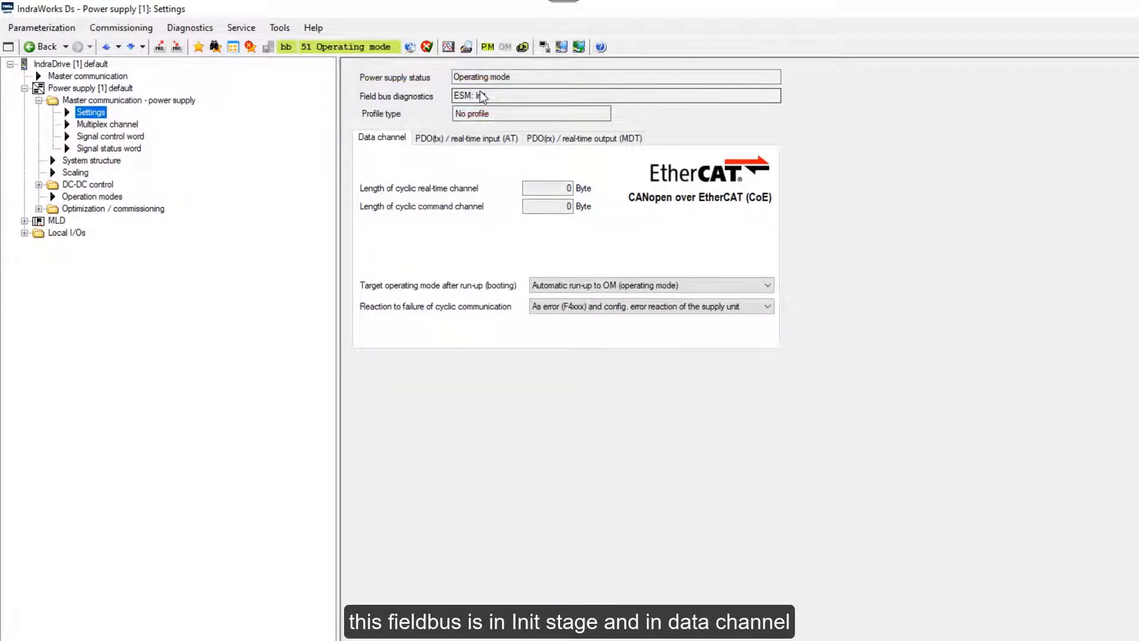
left_click(440, 138)
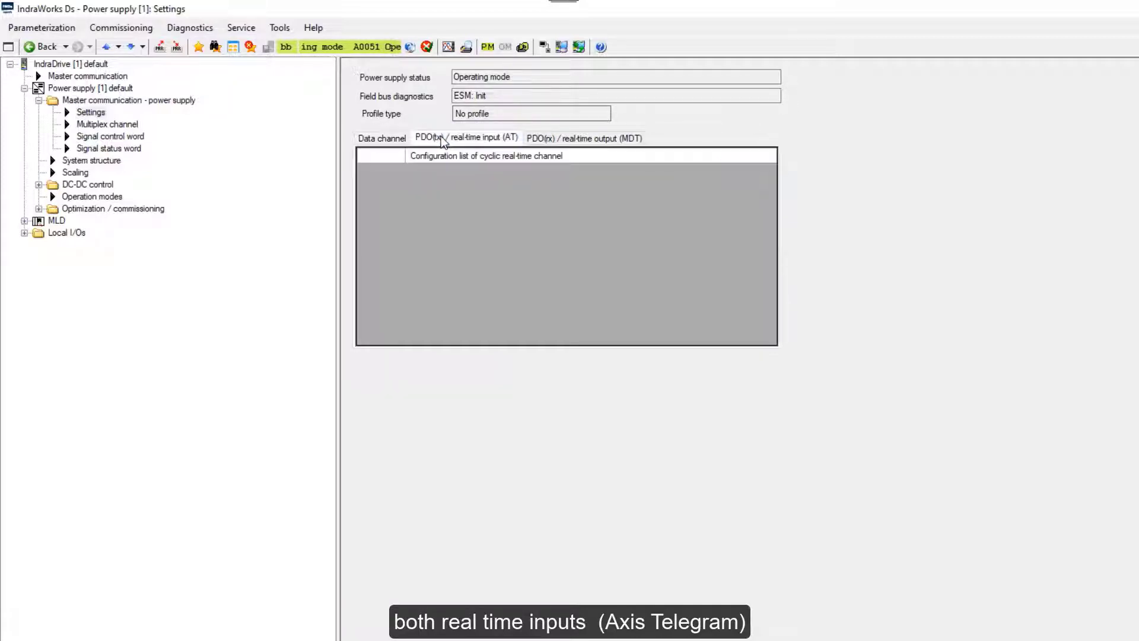
left_click(590, 140)
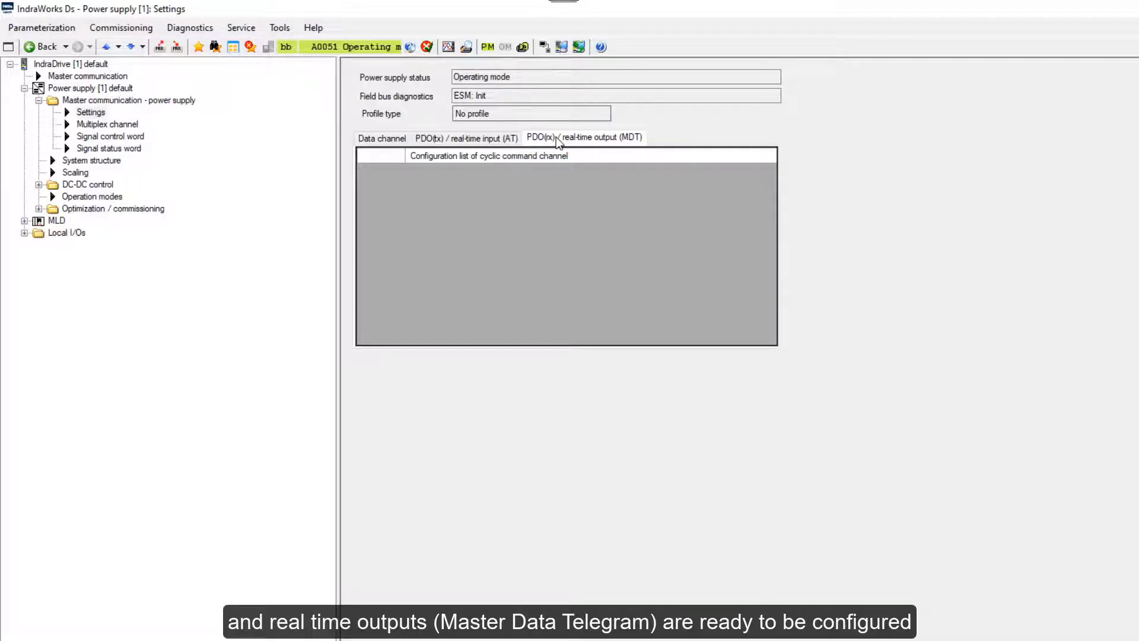
left_click(374, 142)
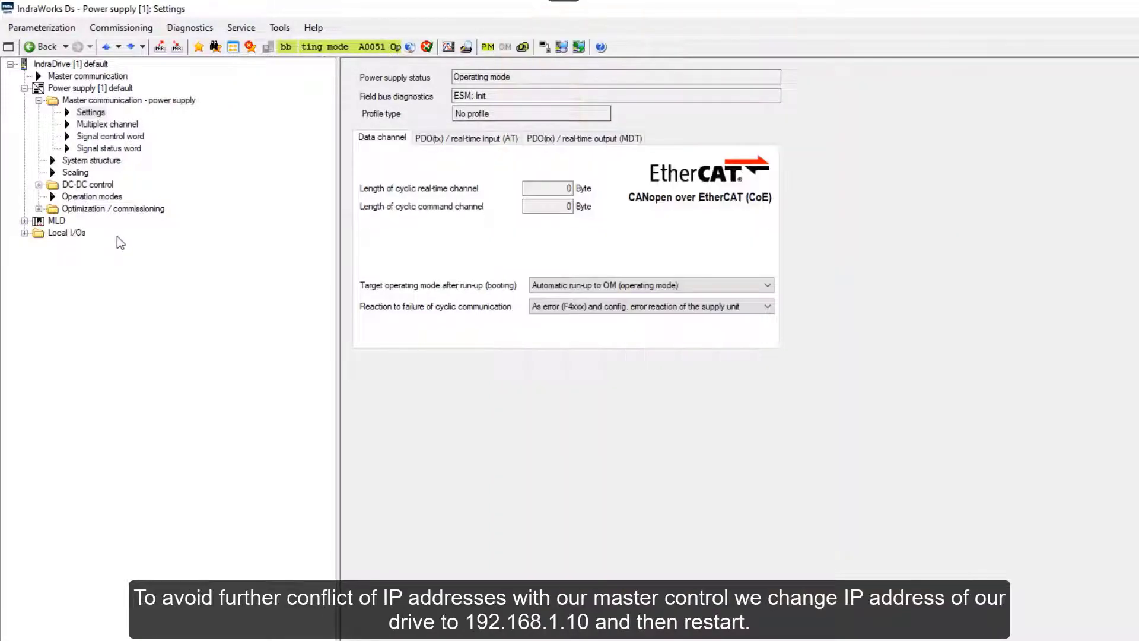
In IndraDrive IP settings, change the address to 192.168.1.10 and activate it.
right_click(99, 63)
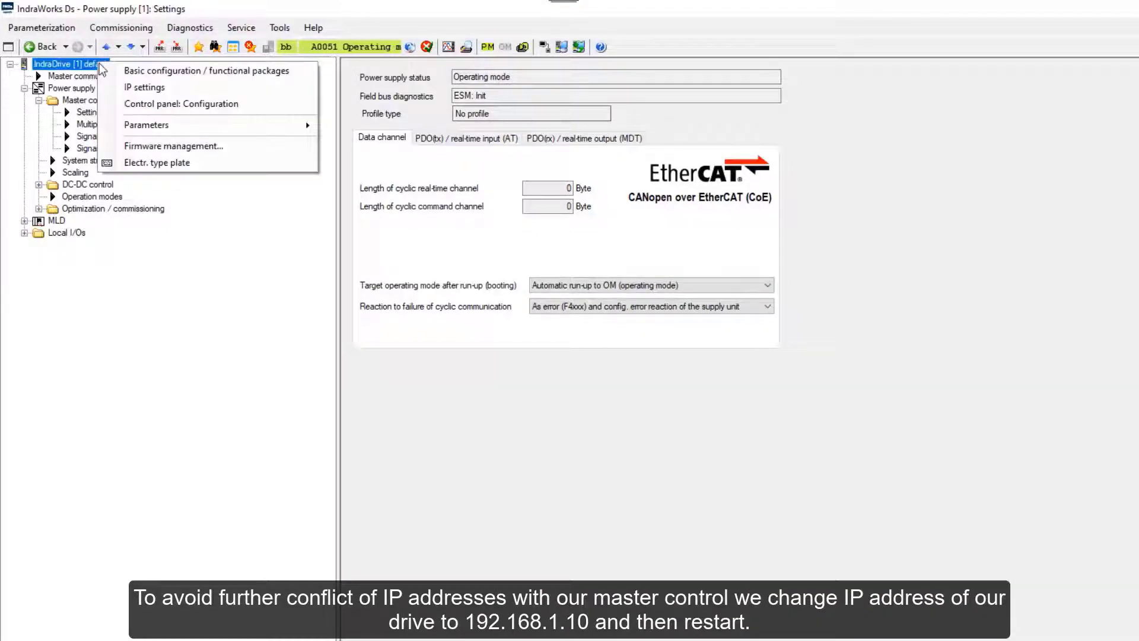
left_click(132, 86)
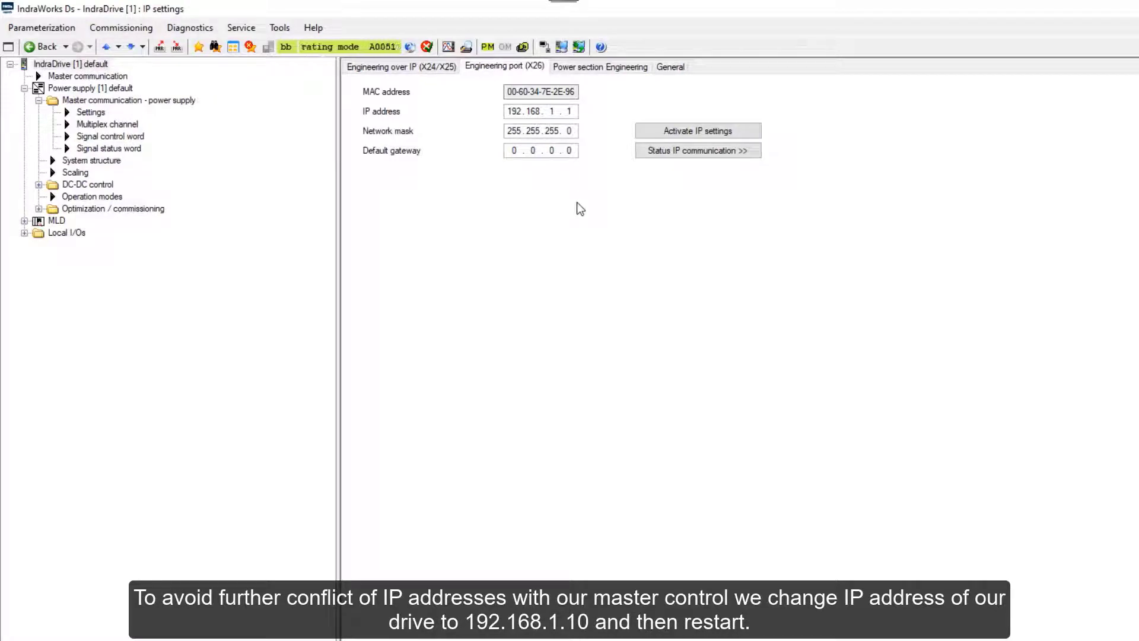
type("0")
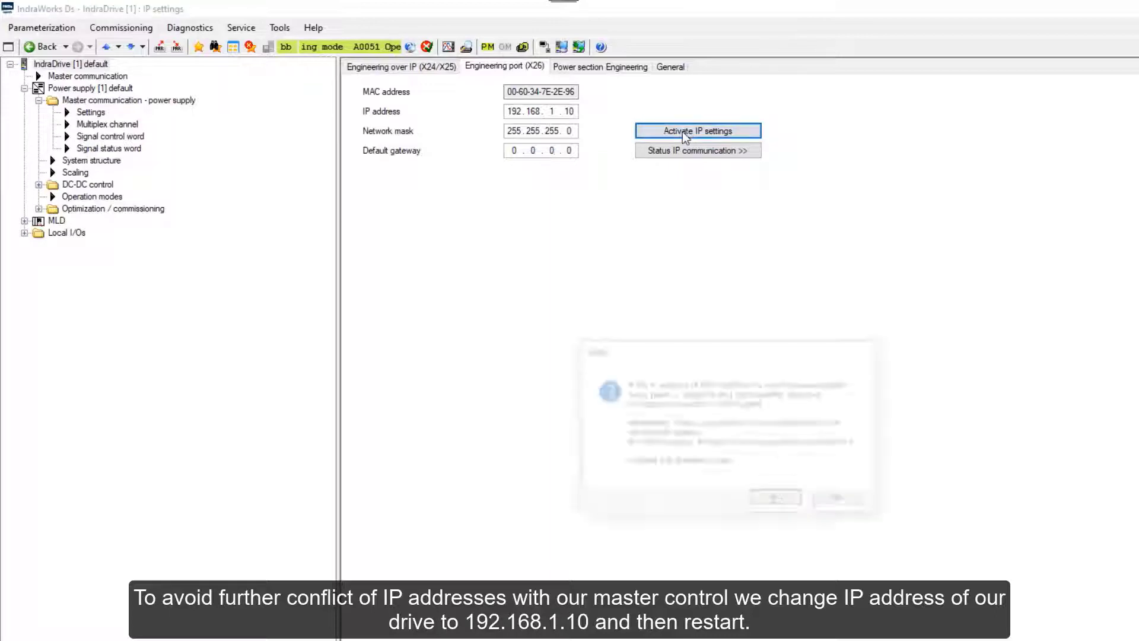
left_click(682, 132)
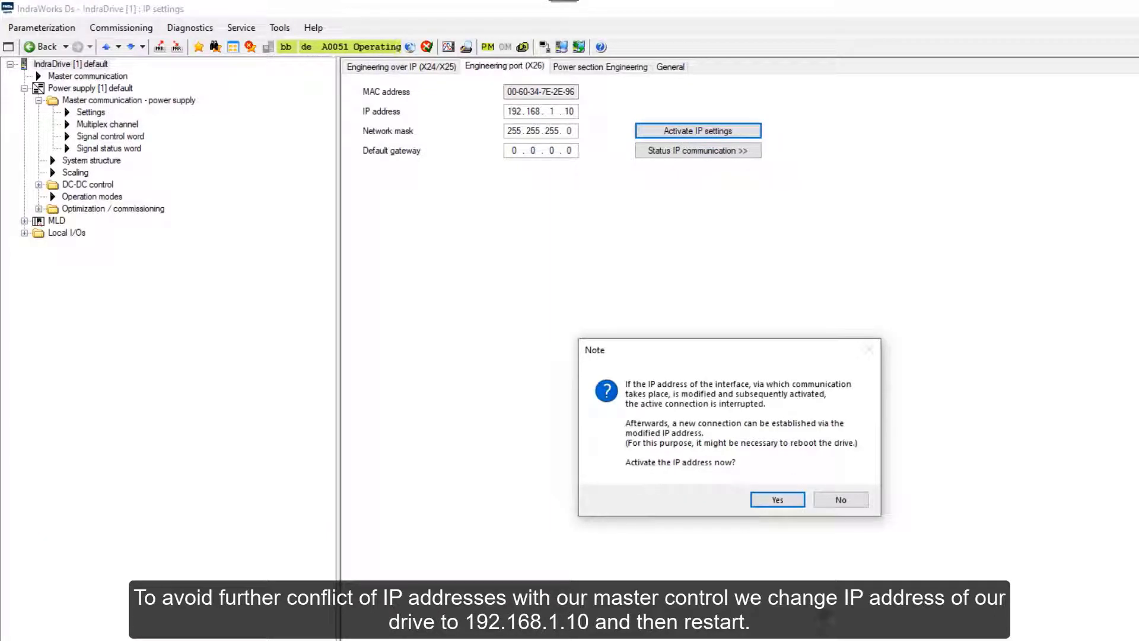
left_click(776, 501)
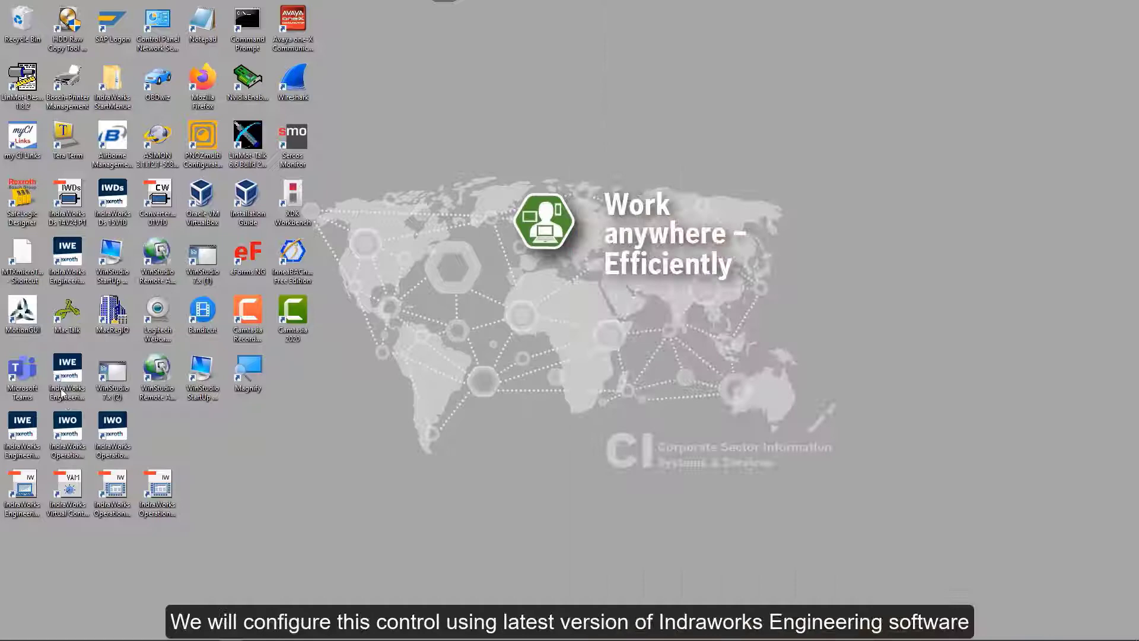
Launch IndraWorks Engineering 15V12 from its desktop shortcut.
left_click(67, 380)
double_click(67, 379)
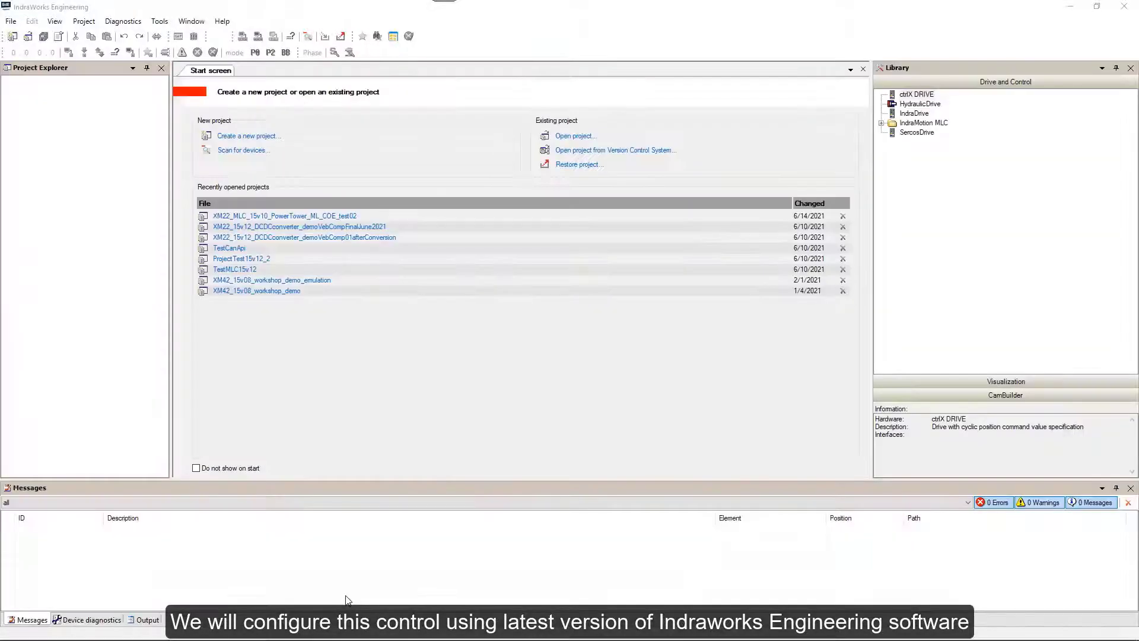
Create a new empty project named XM2x_15v12_MLC_EtherCAT_CoE_PSB.
left_click(11, 21)
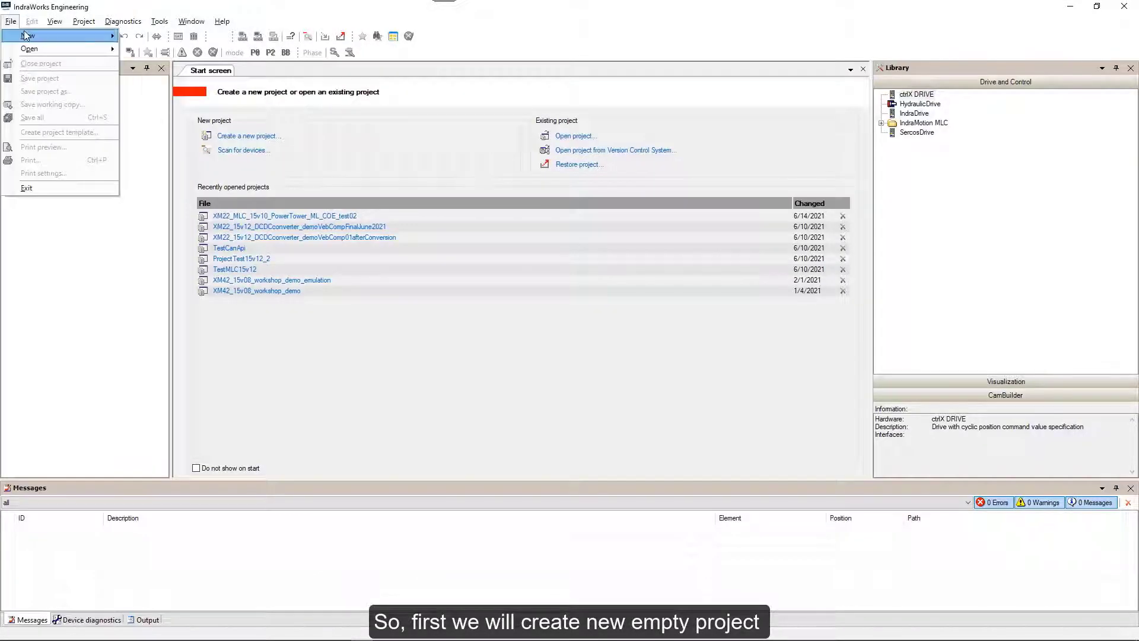
mouse_move(27, 36)
left_click(147, 36)
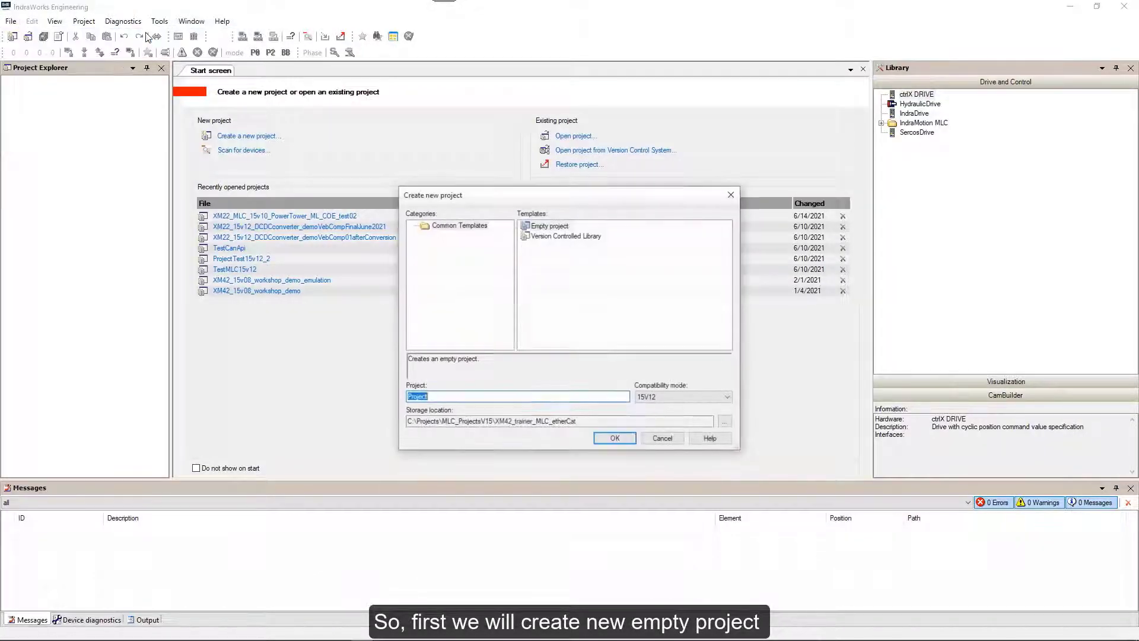
type("XM2x_15v12_MLC_EtherCAT_CoE_PSB")
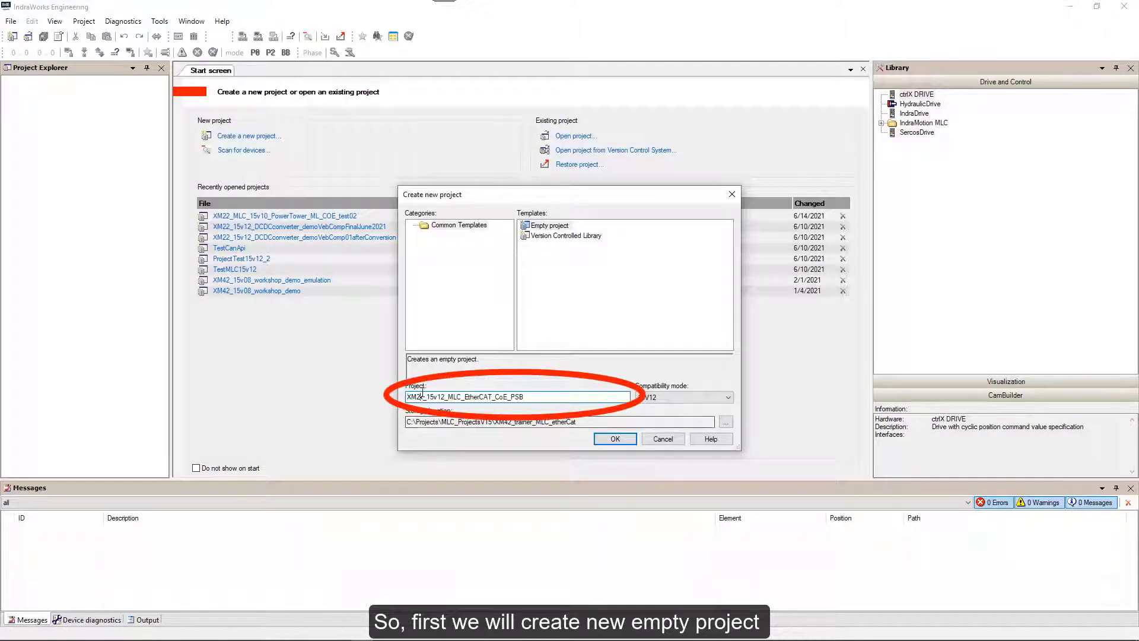
left_click(613, 439)
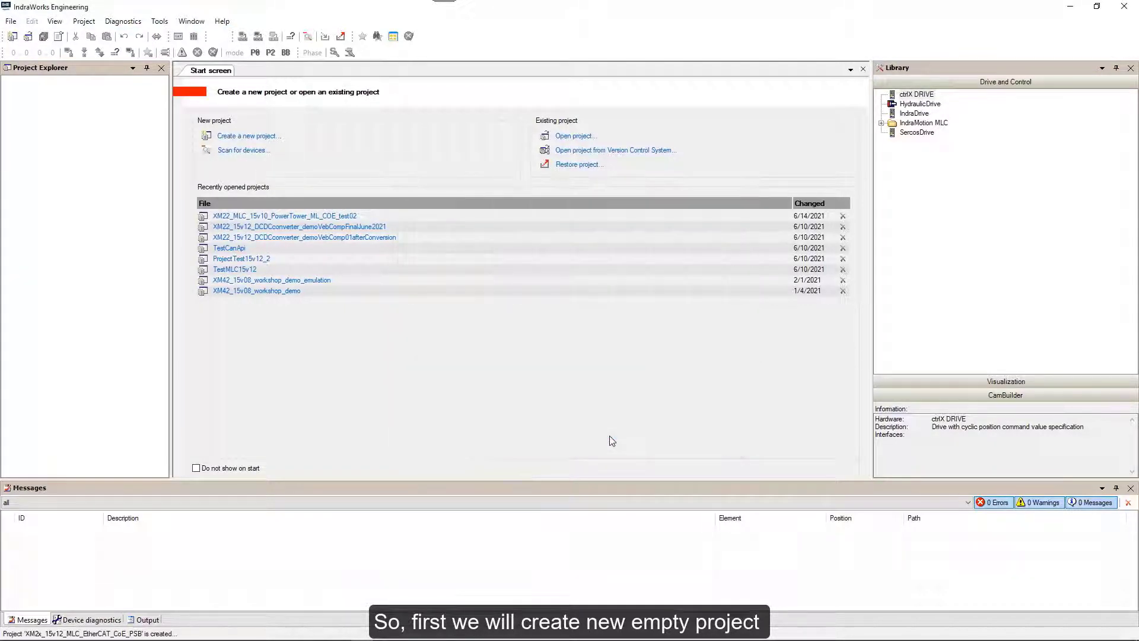
Drag IndraControl XM2 from the library's IndraMotion MLC group onto the project.
left_click(881, 123)
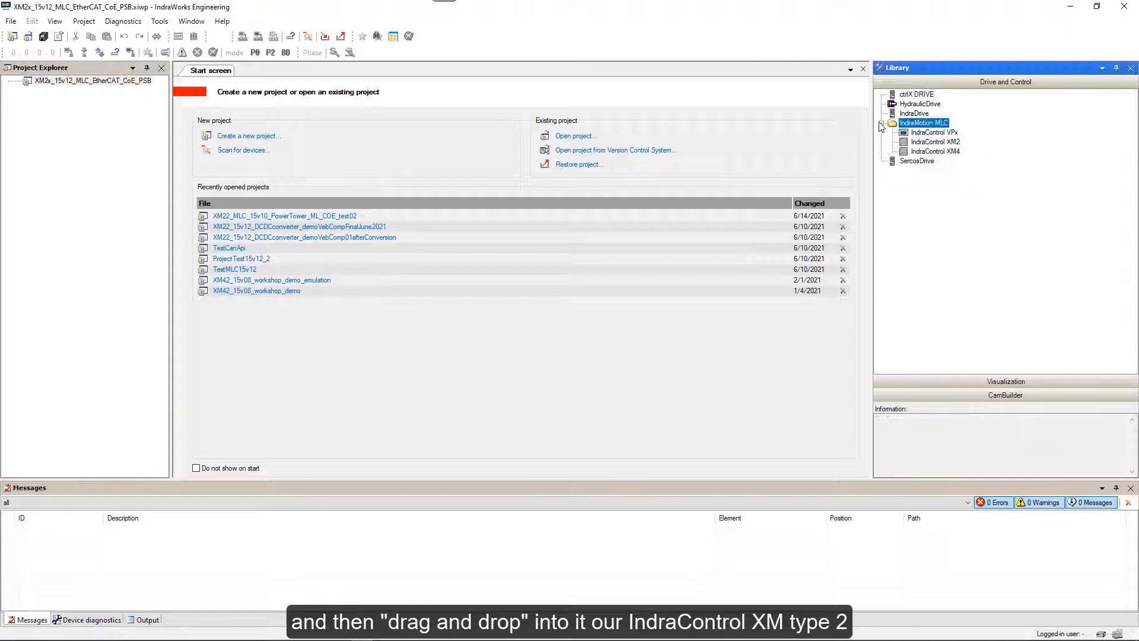
left_click(926, 143)
left_click_drag(925, 145, 94, 84)
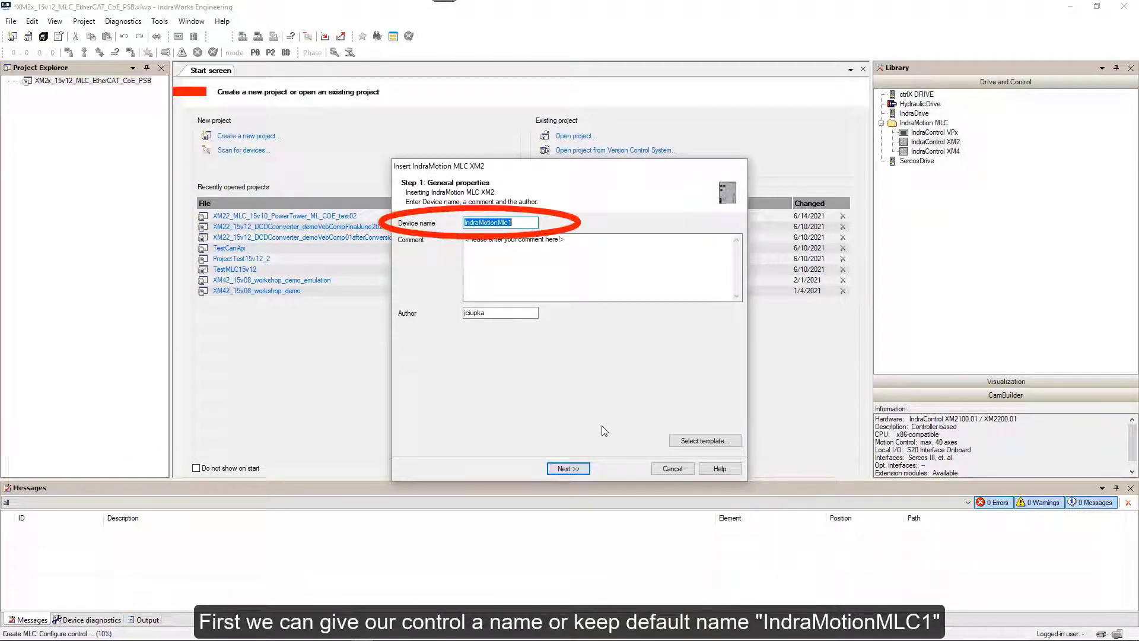
Keep the default controller name, choose IP address 192.168.1.1, and open its First Touch page.
left_click(566, 469)
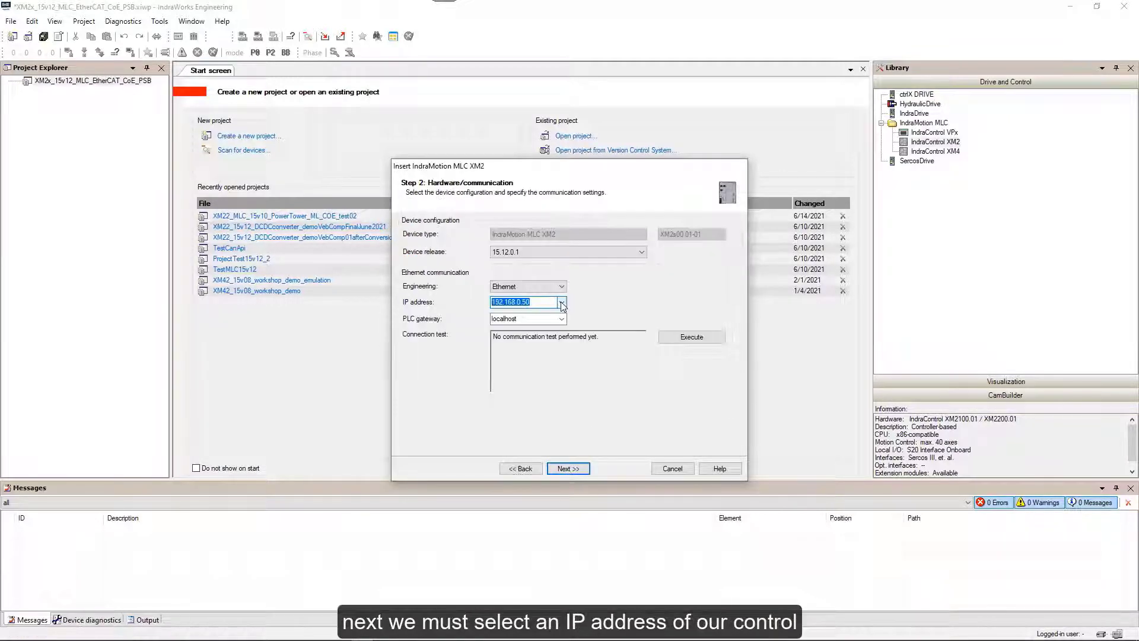
left_click(562, 303)
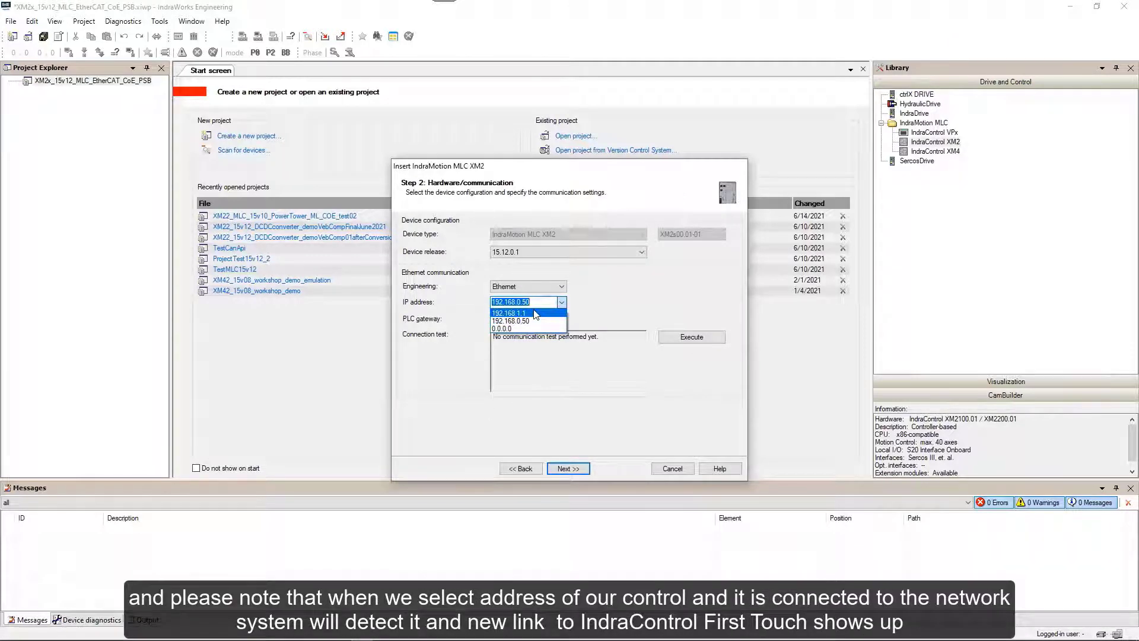
left_click(536, 313)
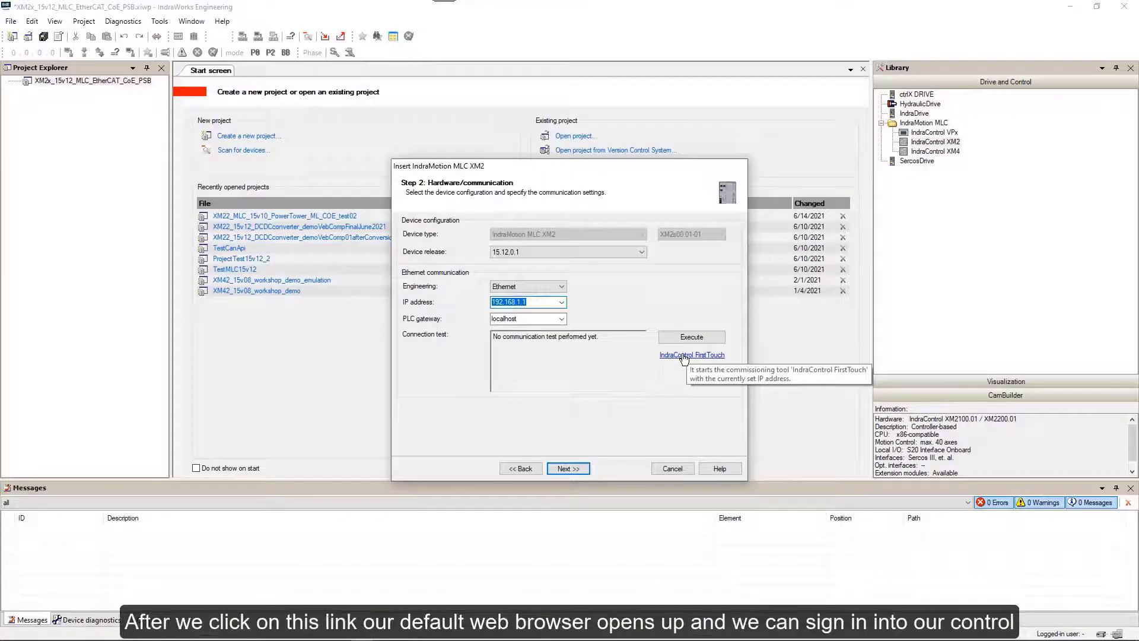
left_click(684, 355)
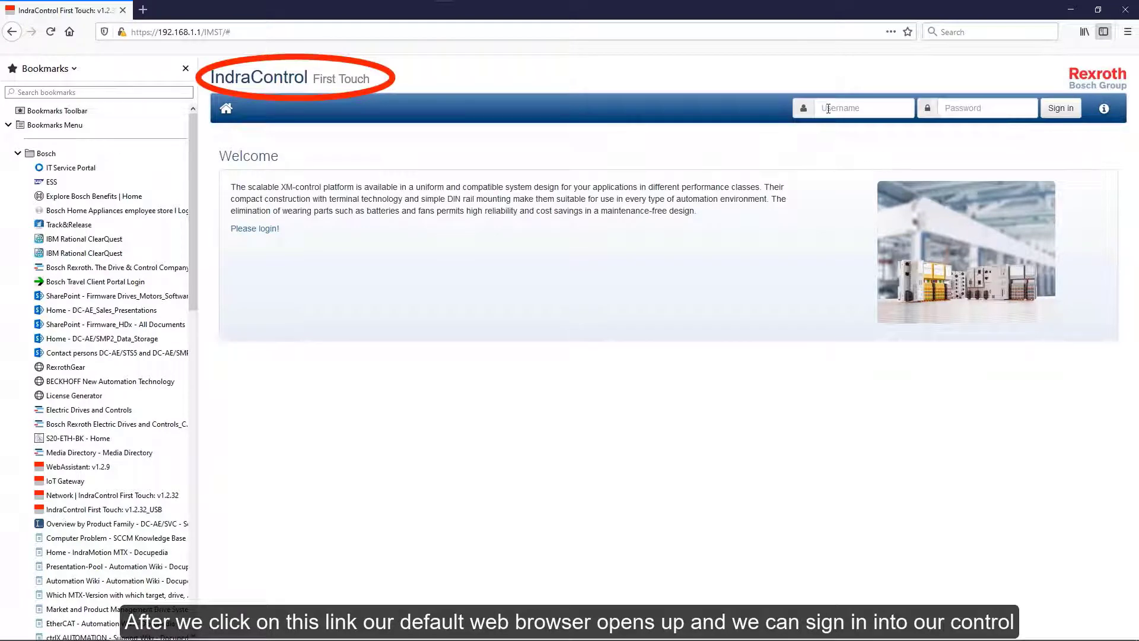
Sign in to First Touch with the default user name and password, then open Firmware Management.
type("boschrexroth")
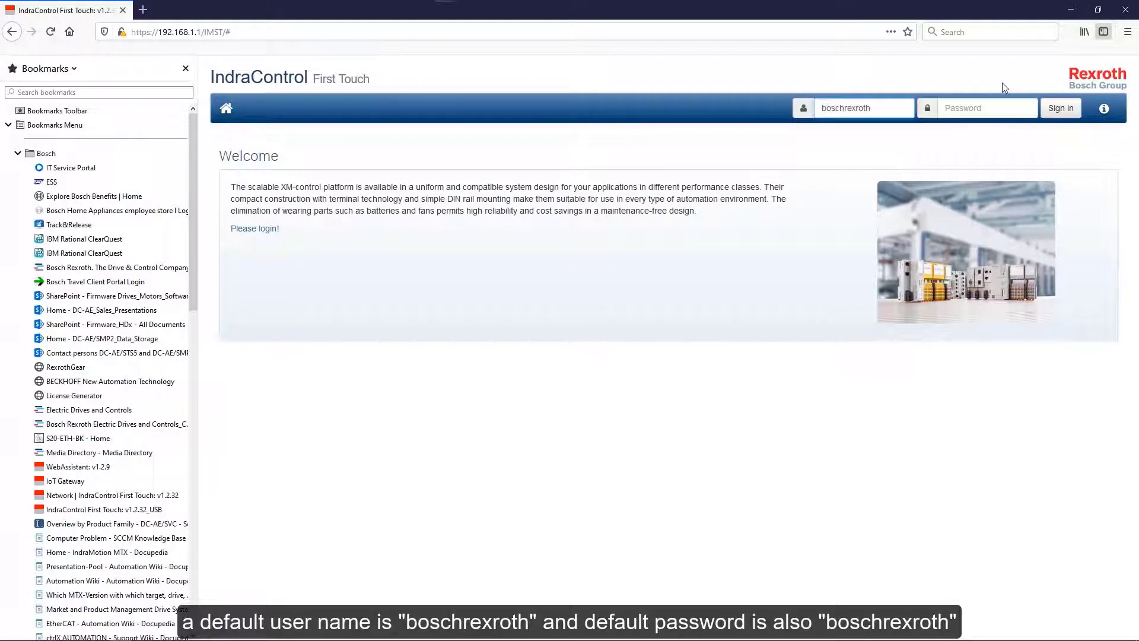
left_click(963, 111)
type("boschrex")
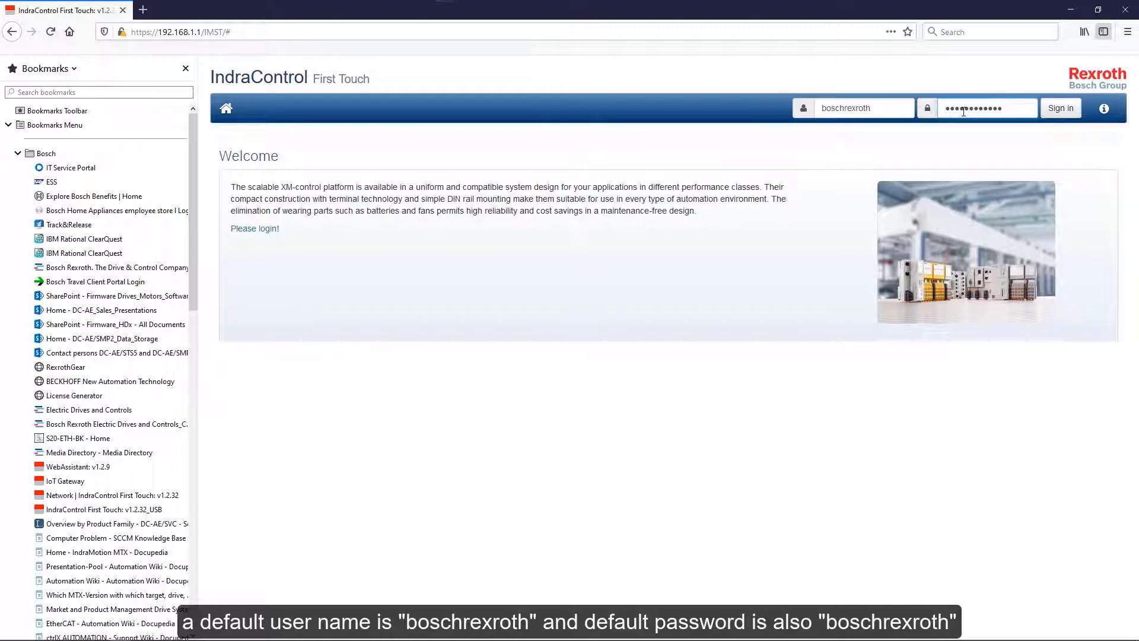
left_click(1062, 109)
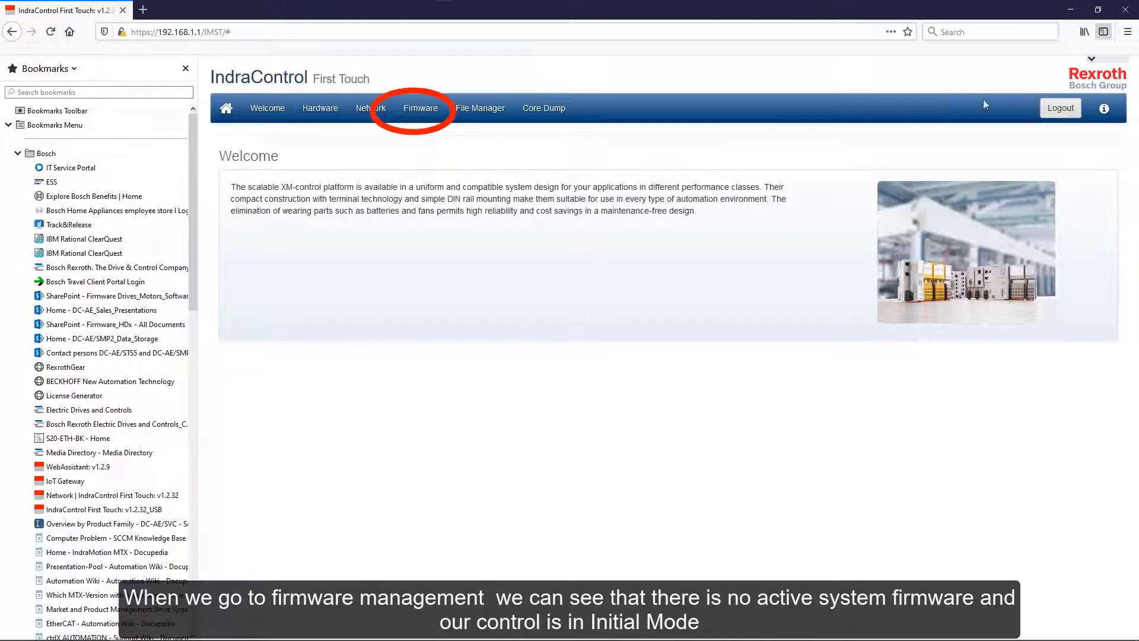
left_click(420, 111)
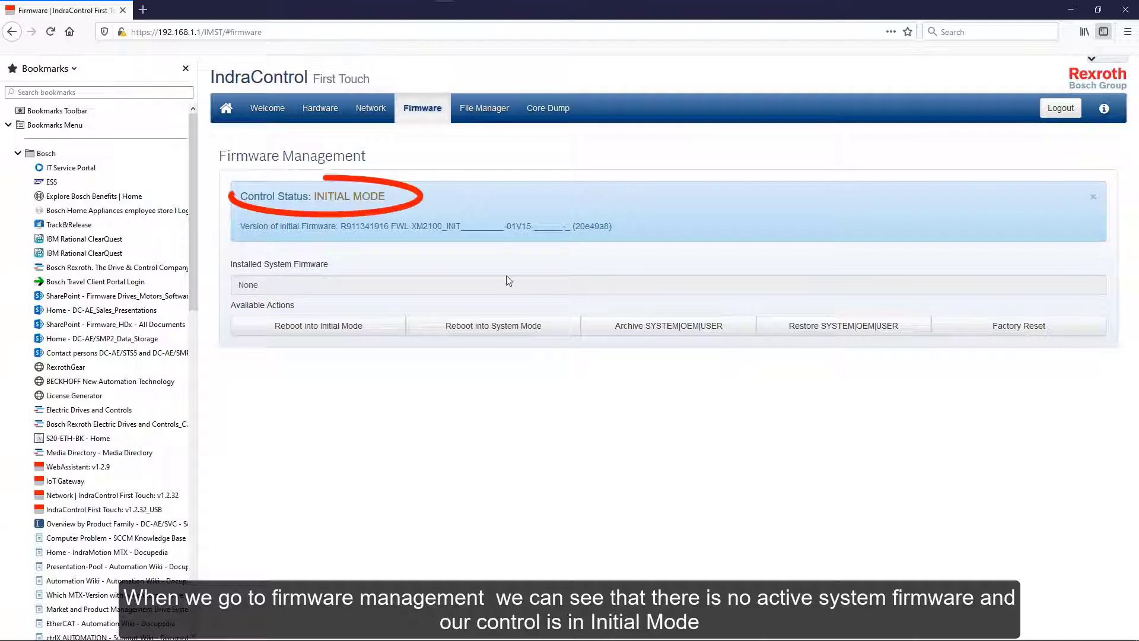
Restore the XM2sss-MLC-15V12.5816.002.fw system firmware file, then reboot into System Mode.
left_click(829, 328)
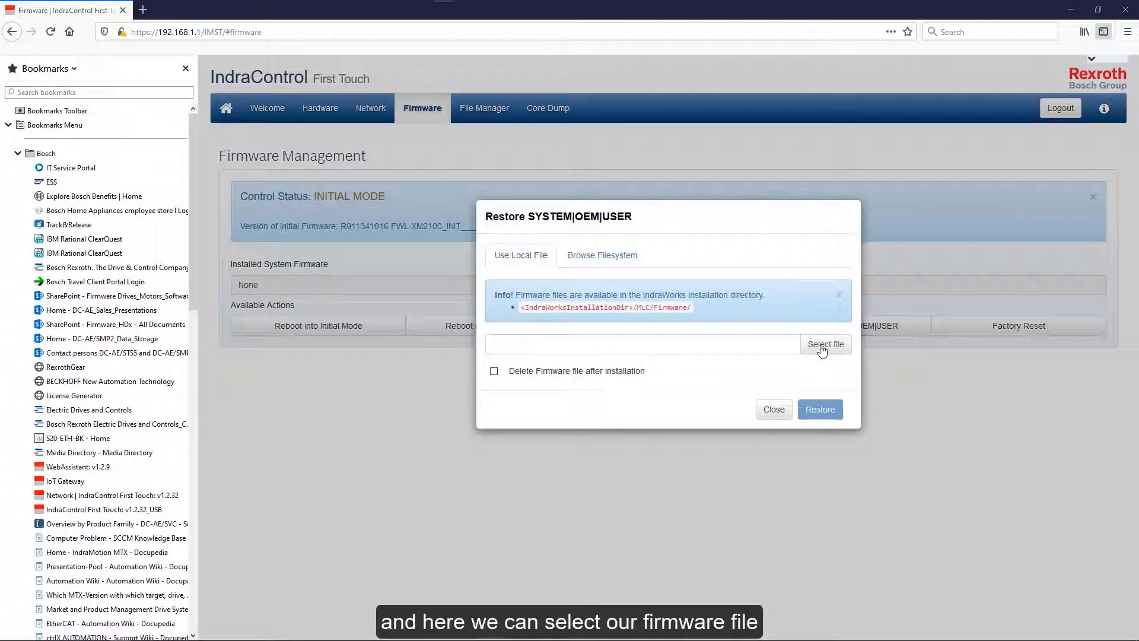
left_click(824, 344)
left_click(308, 113)
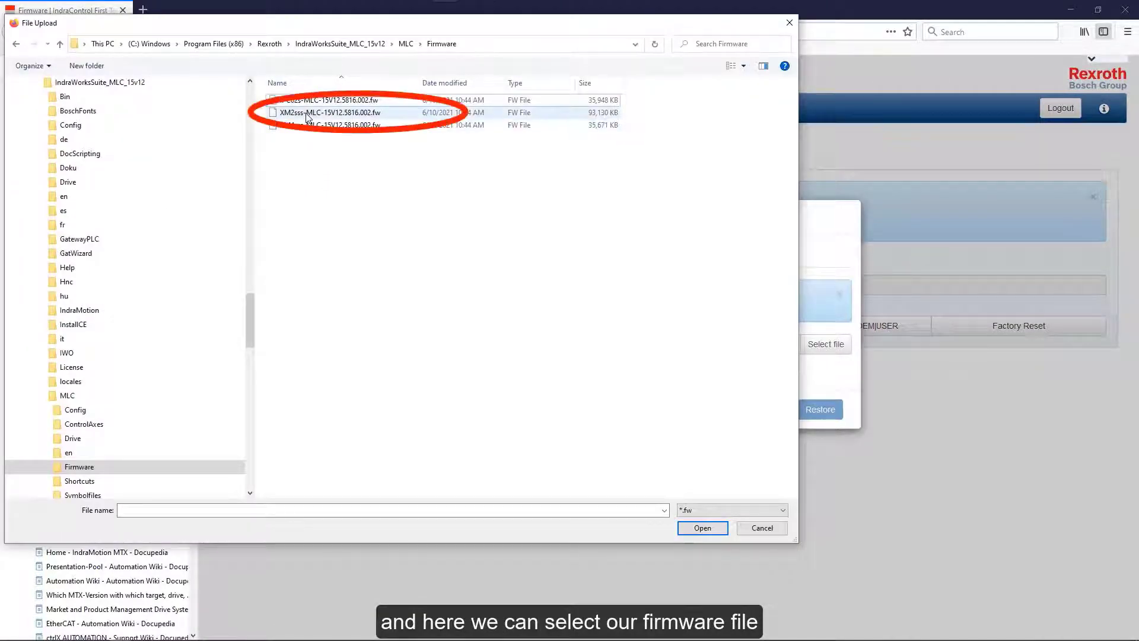
double_click(308, 114)
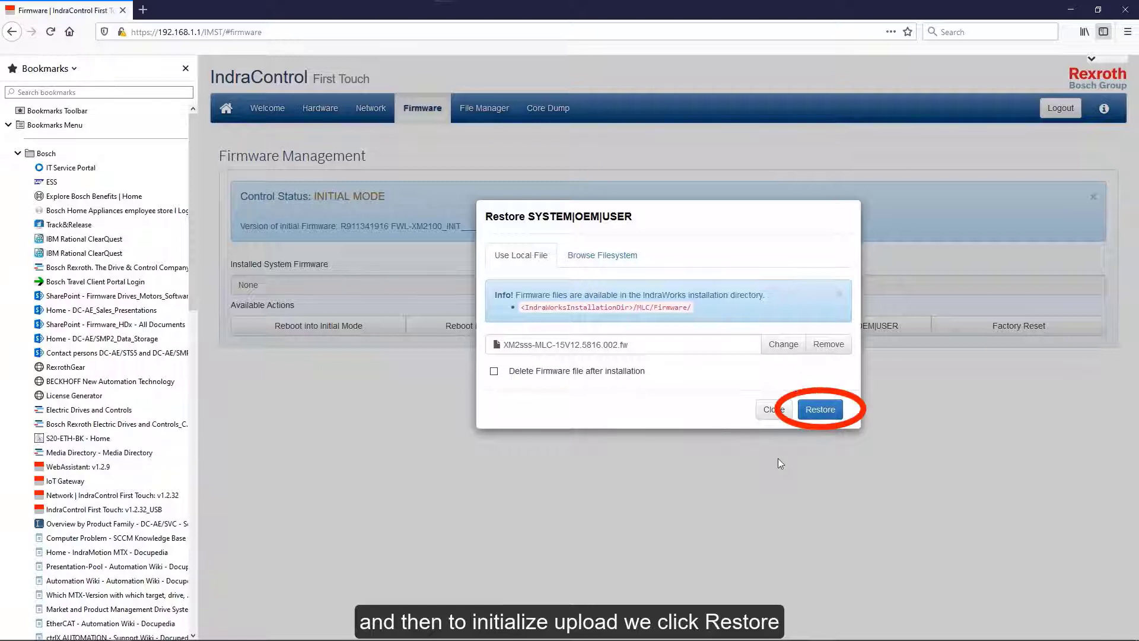
left_click(821, 410)
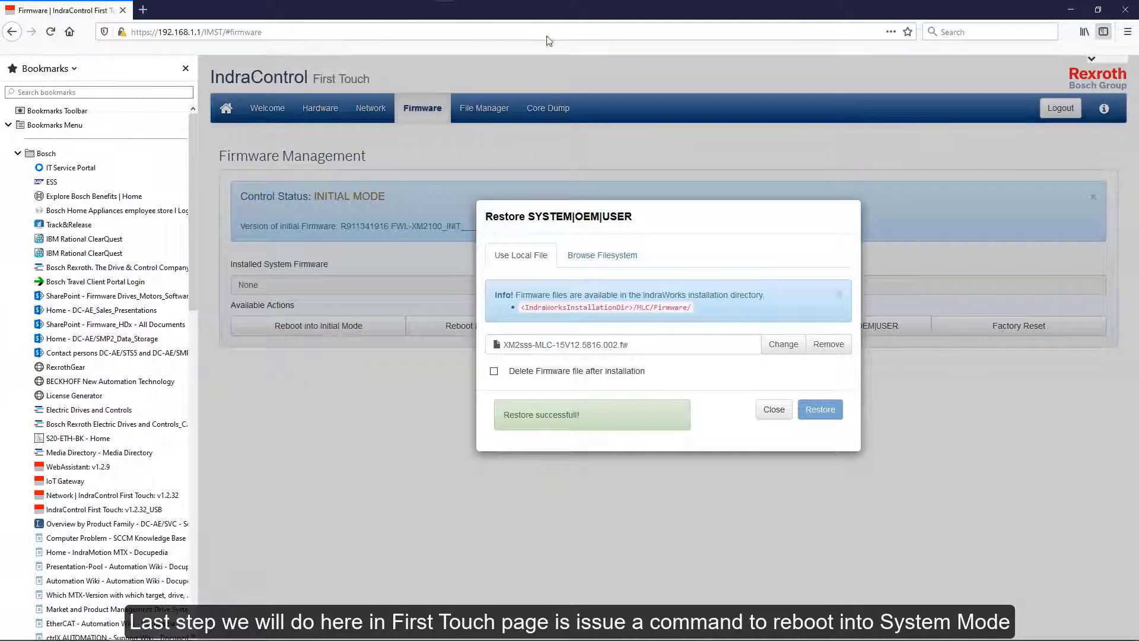
left_click(774, 410)
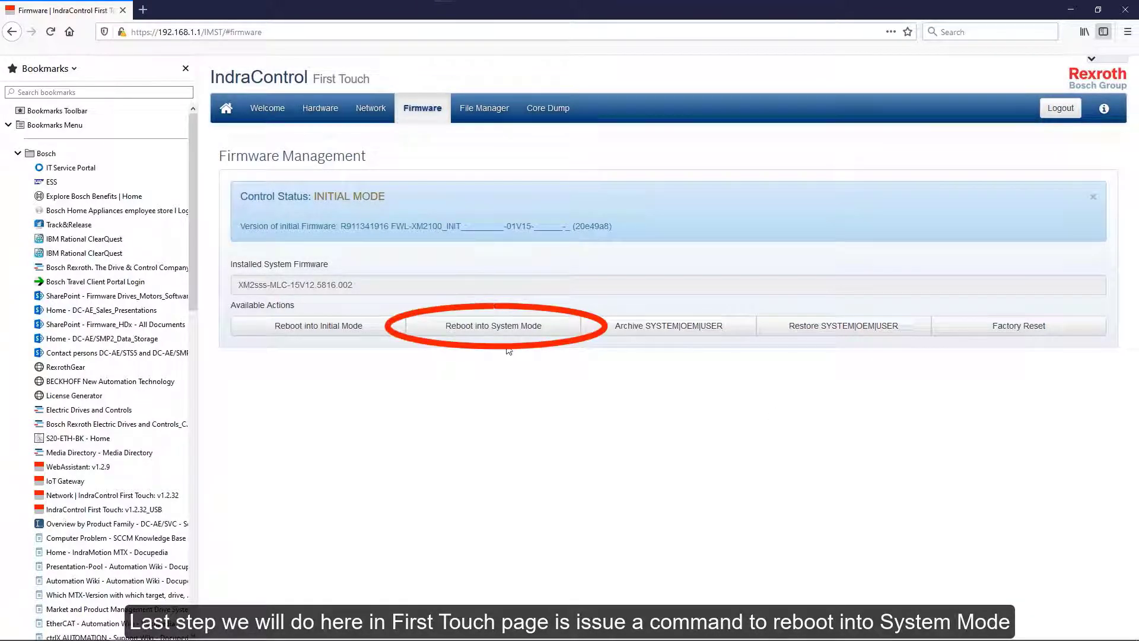
left_click(480, 327)
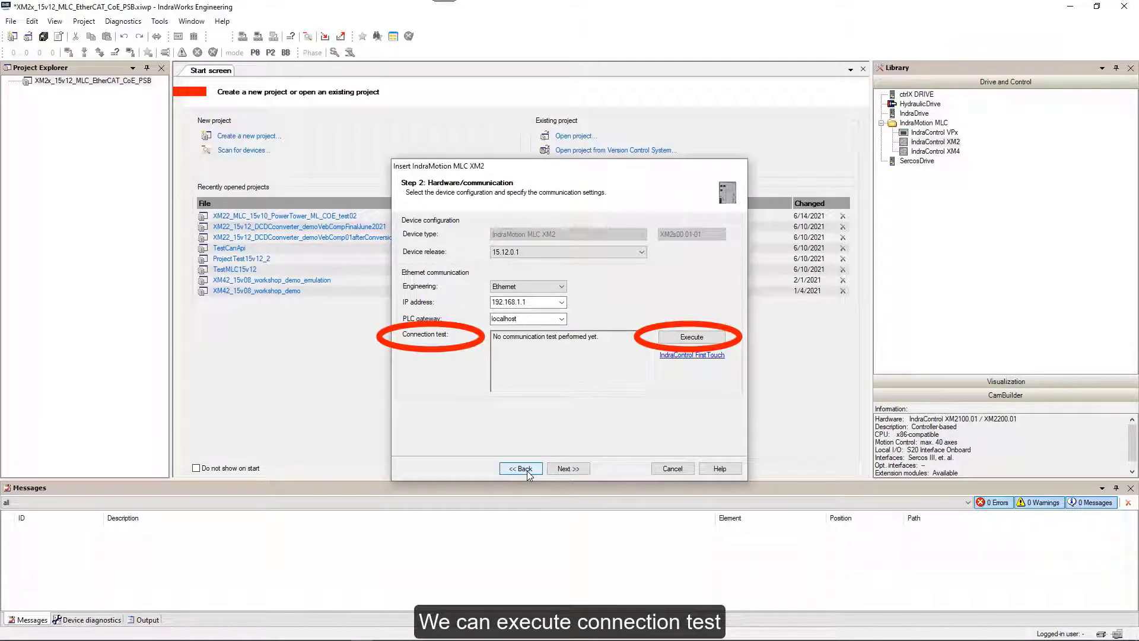
Test communication with the control and pass the extended settings with defaults.
left_click(689, 337)
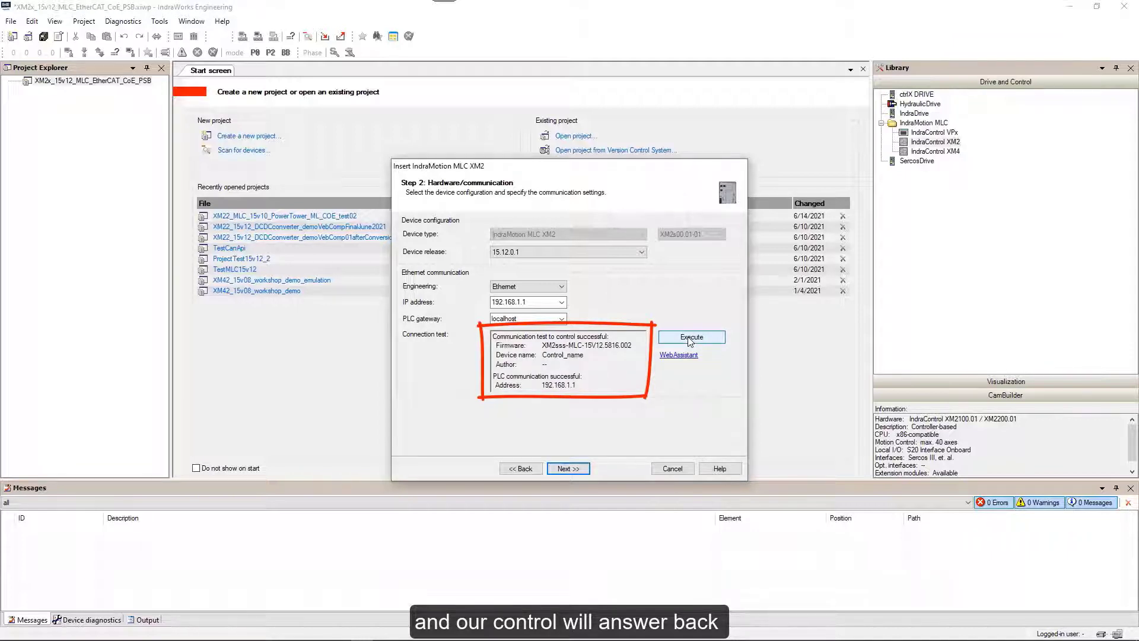
left_click(567, 469)
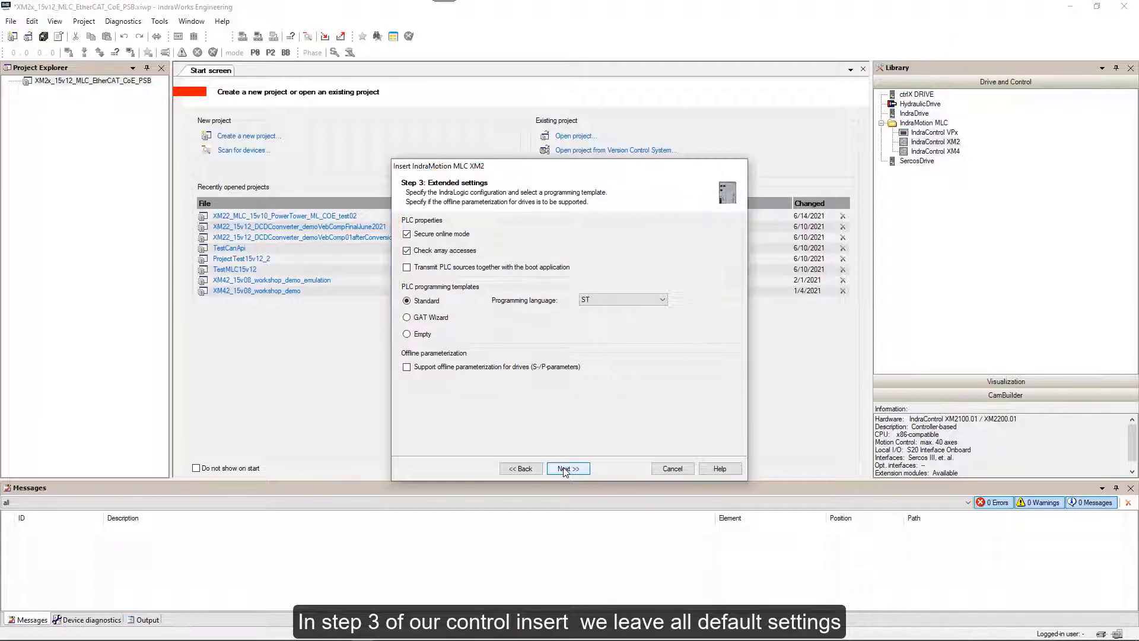
left_click(564, 469)
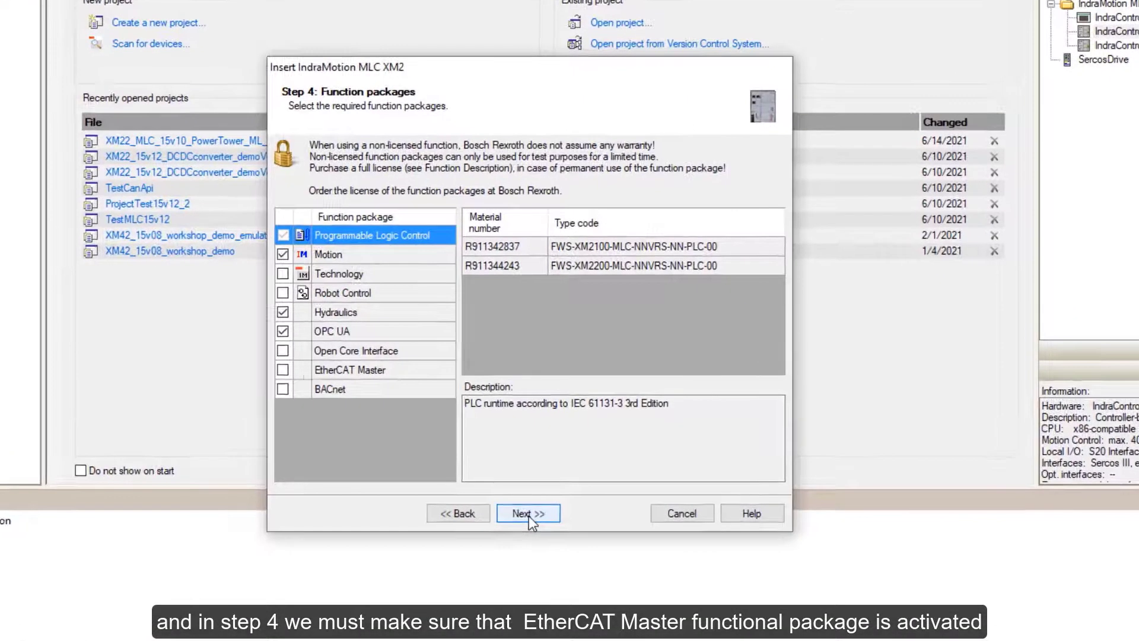
Enable EtherCAT Master, disable OPC UA, Hydraulics and Motion packages, and continue to Interfaces.
left_click(283, 370)
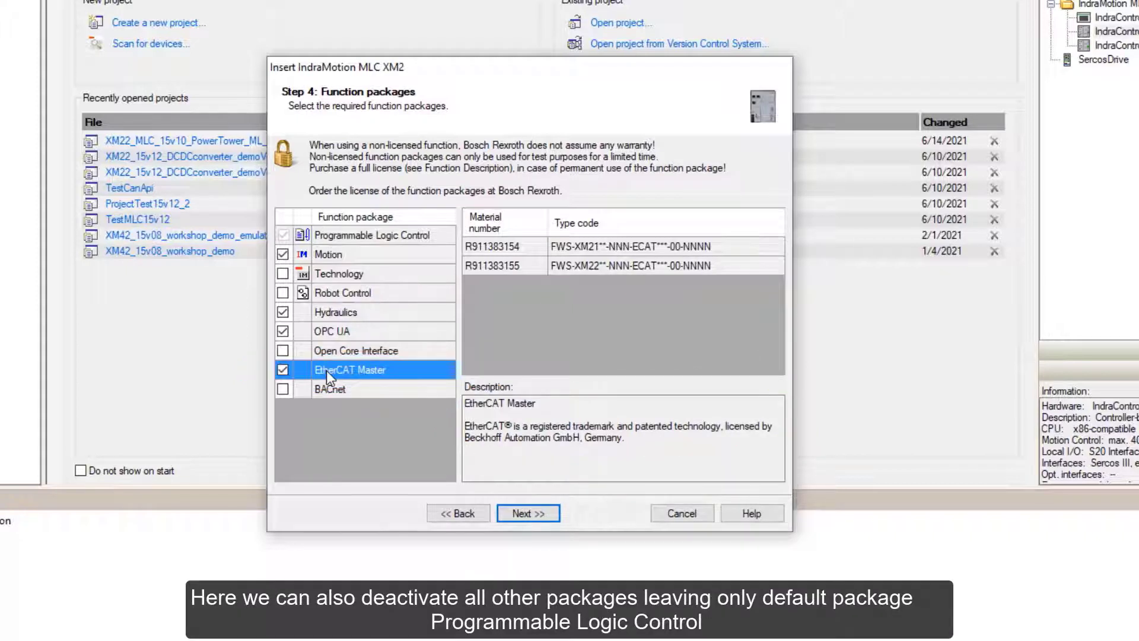
left_click(286, 329)
left_click(283, 313)
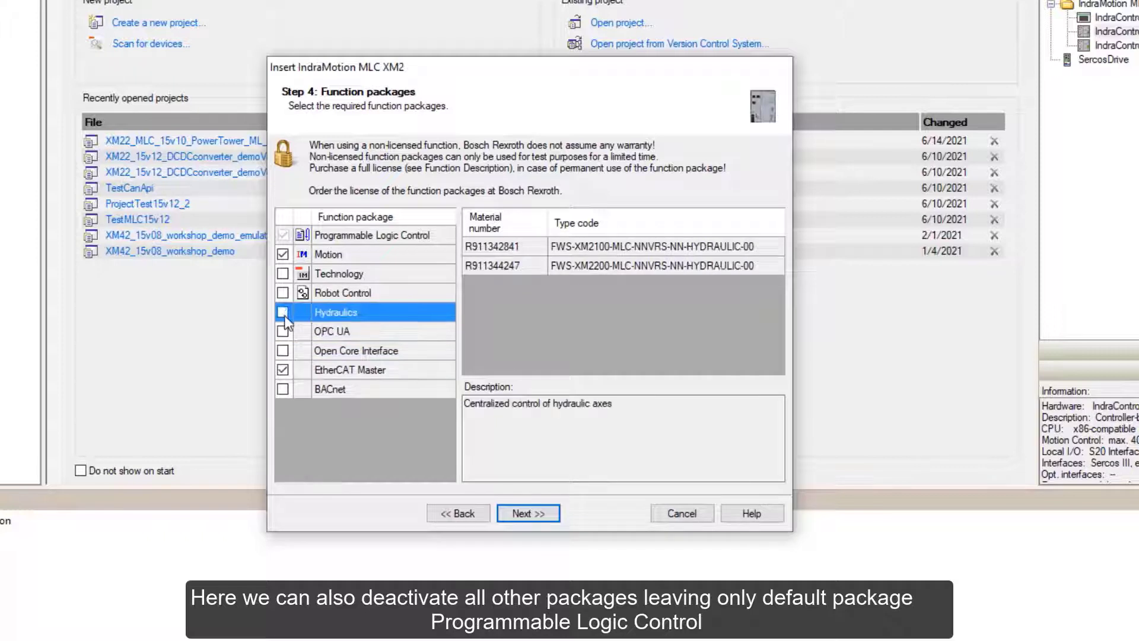
left_click(283, 253)
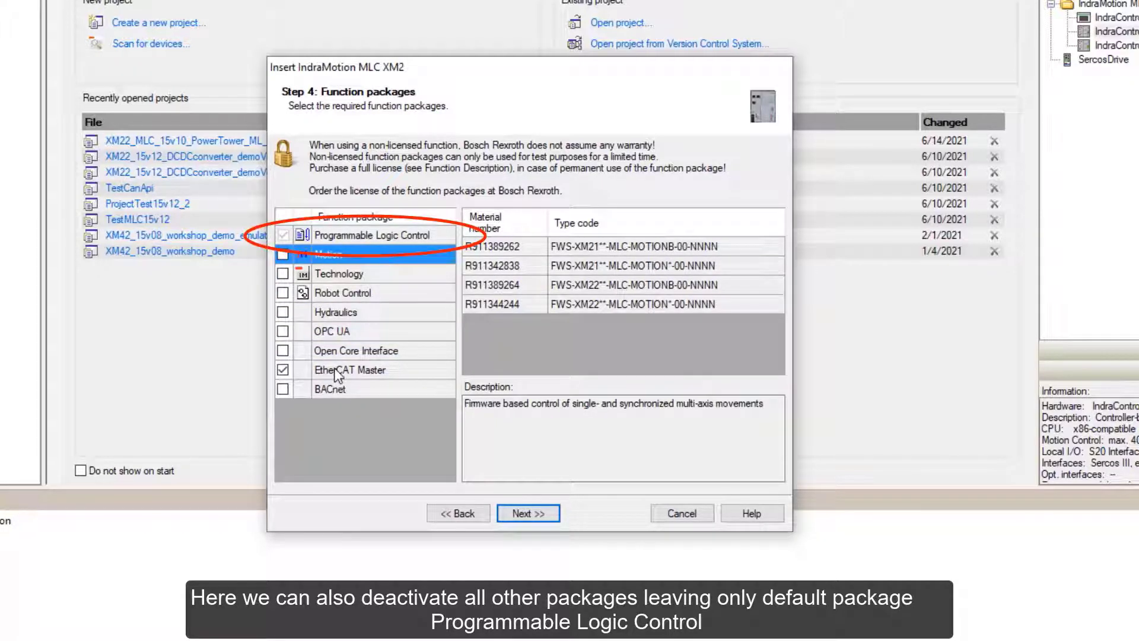
left_click(529, 514)
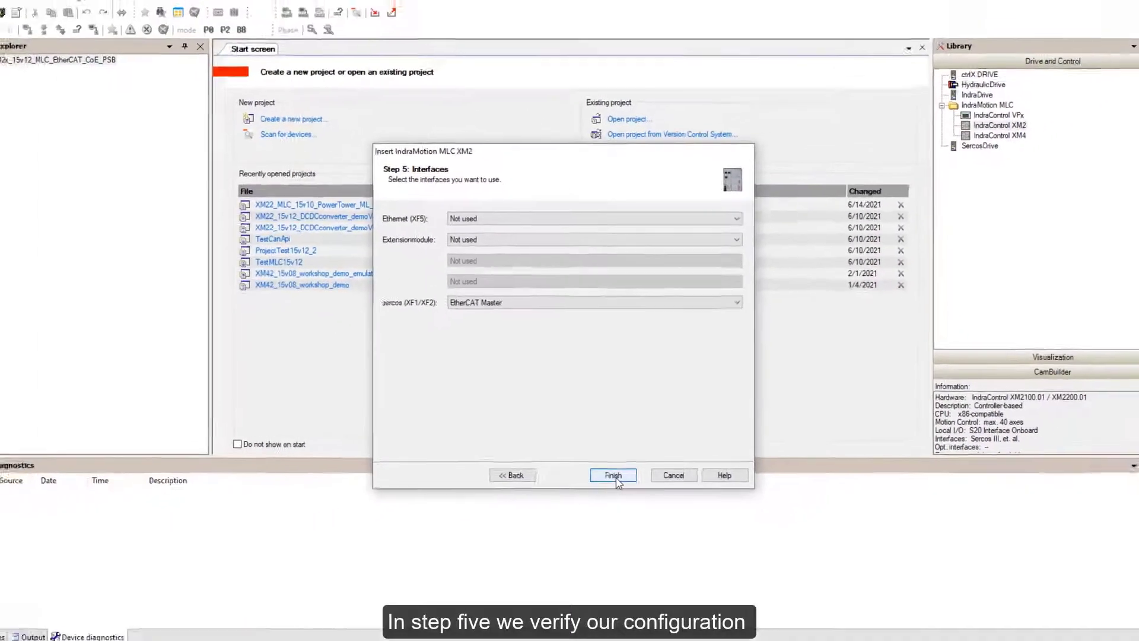
Finish the wizard and open IndraMotionMlc1's EtherCAT_Master, checking Information then General tabs.
left_click(616, 468)
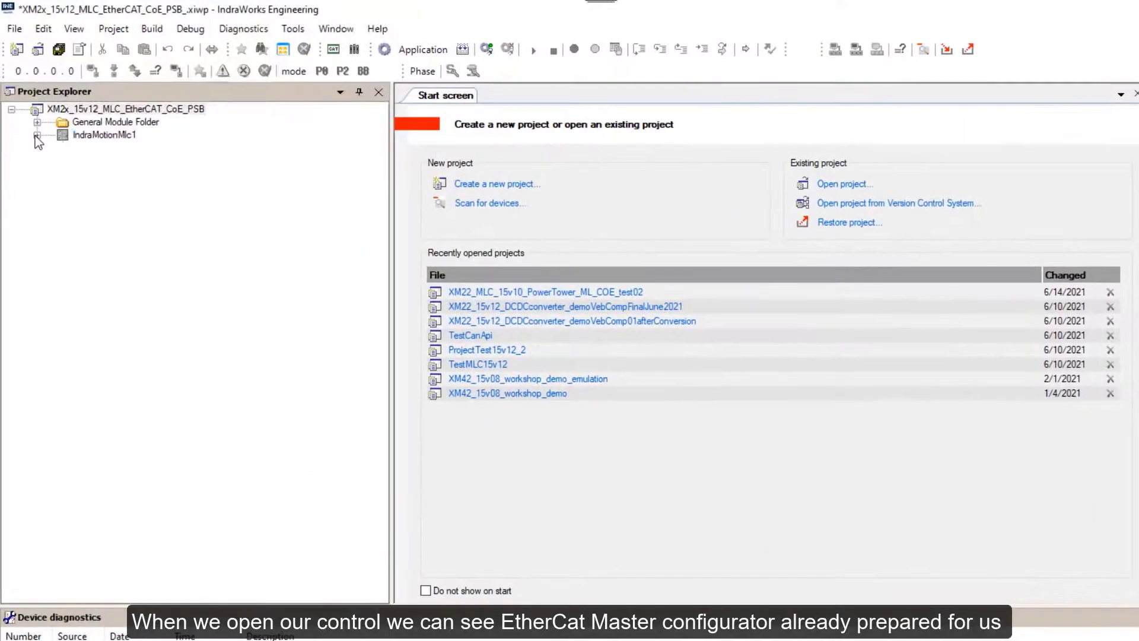
double_click(34, 99)
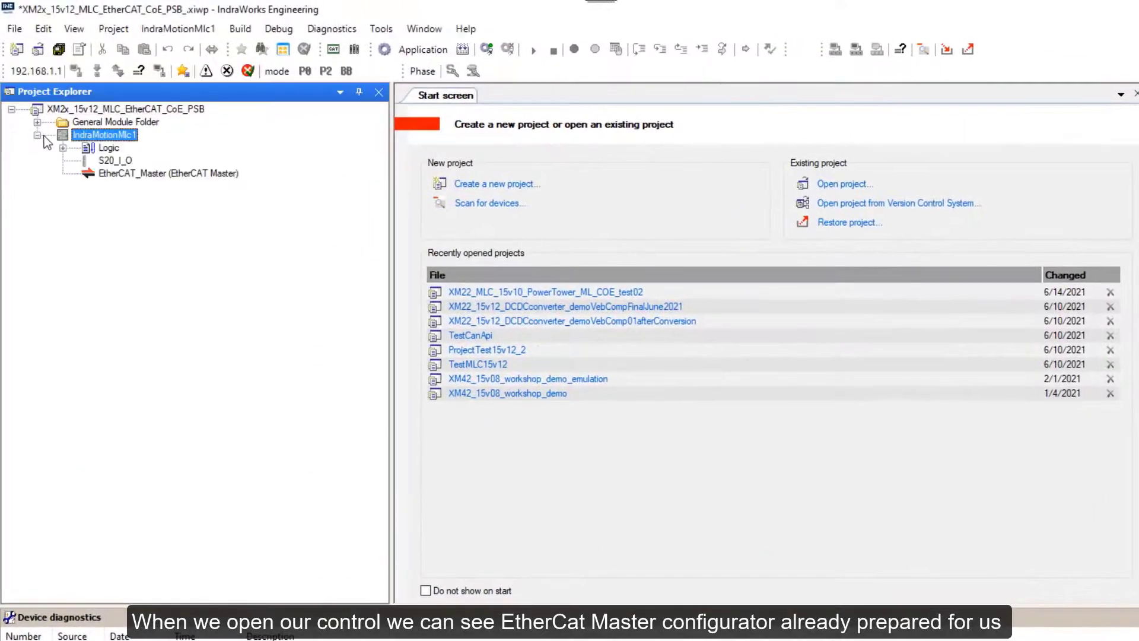
double_click(117, 176)
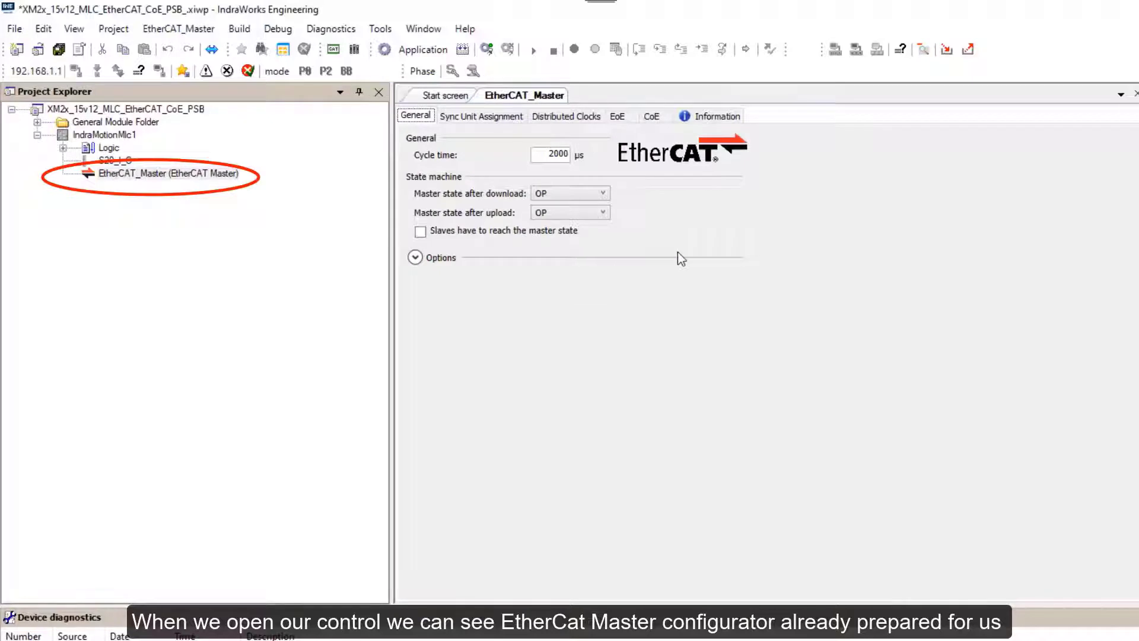
left_click(712, 115)
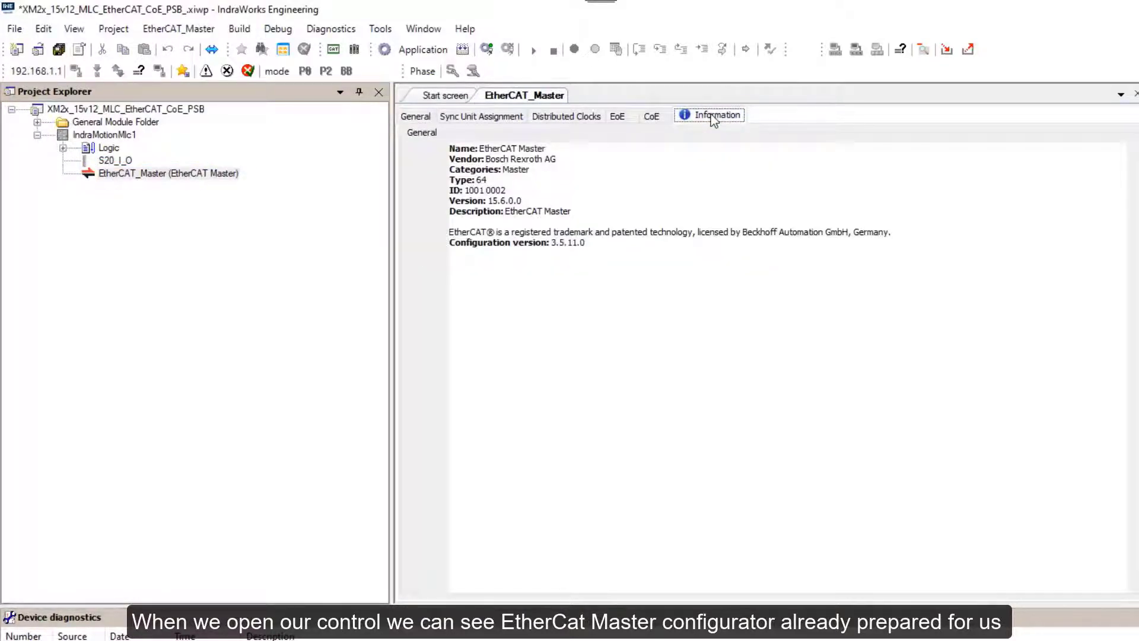
left_click(417, 116)
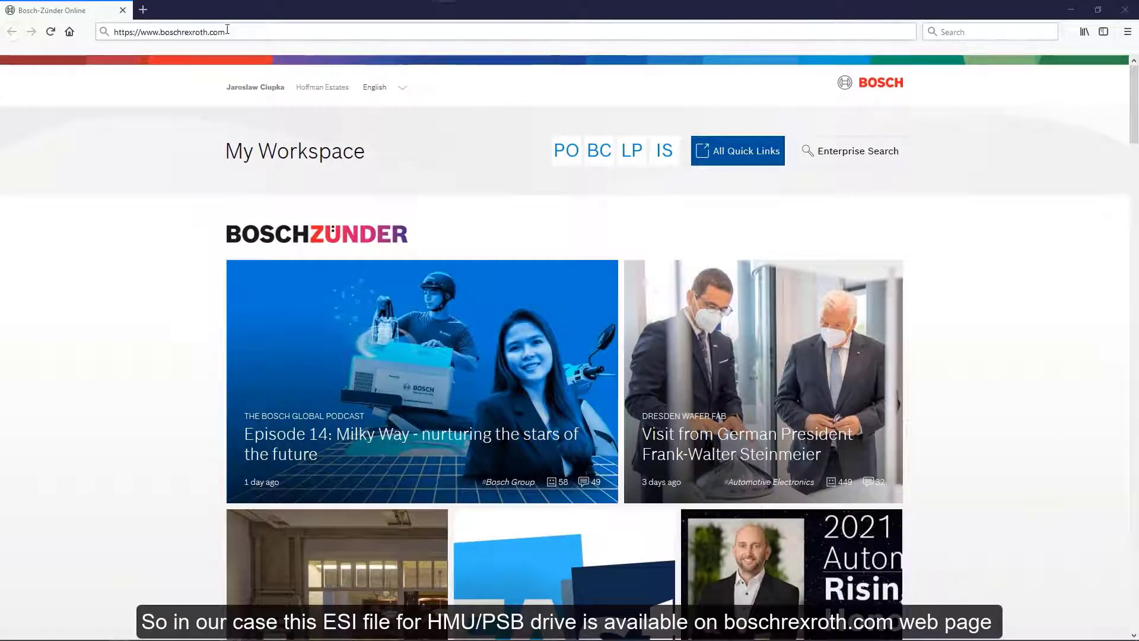
Browse boschrexroth.com's USA Servo Drives catalog to the CSB02 - BASIC control unit page.
left_click_drag(227, 30, 121, 28)
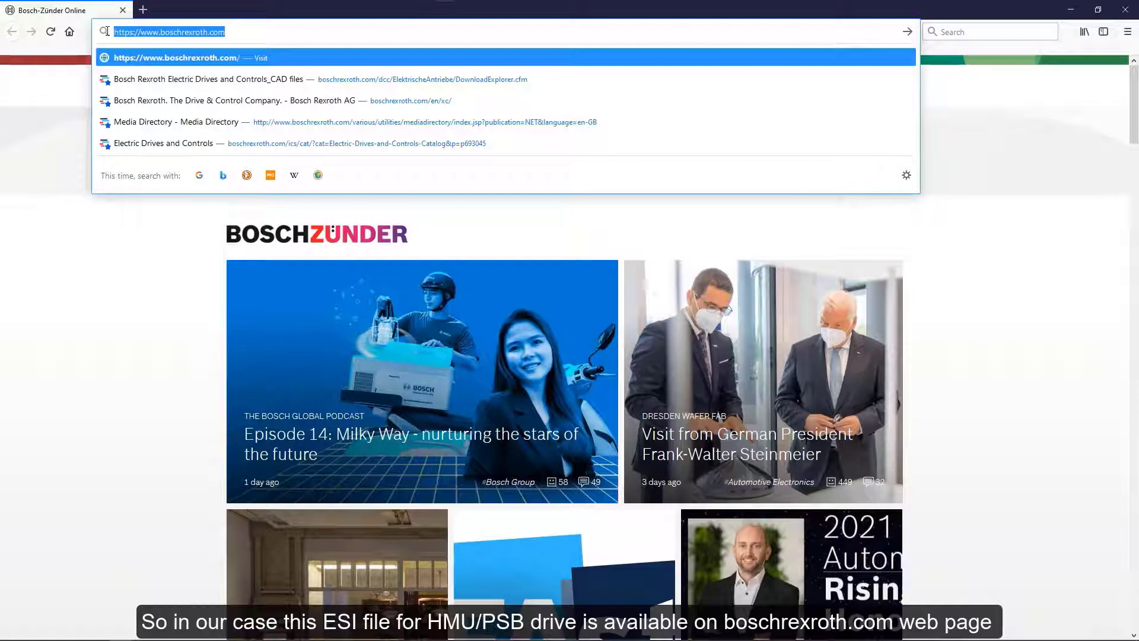
key("Return")
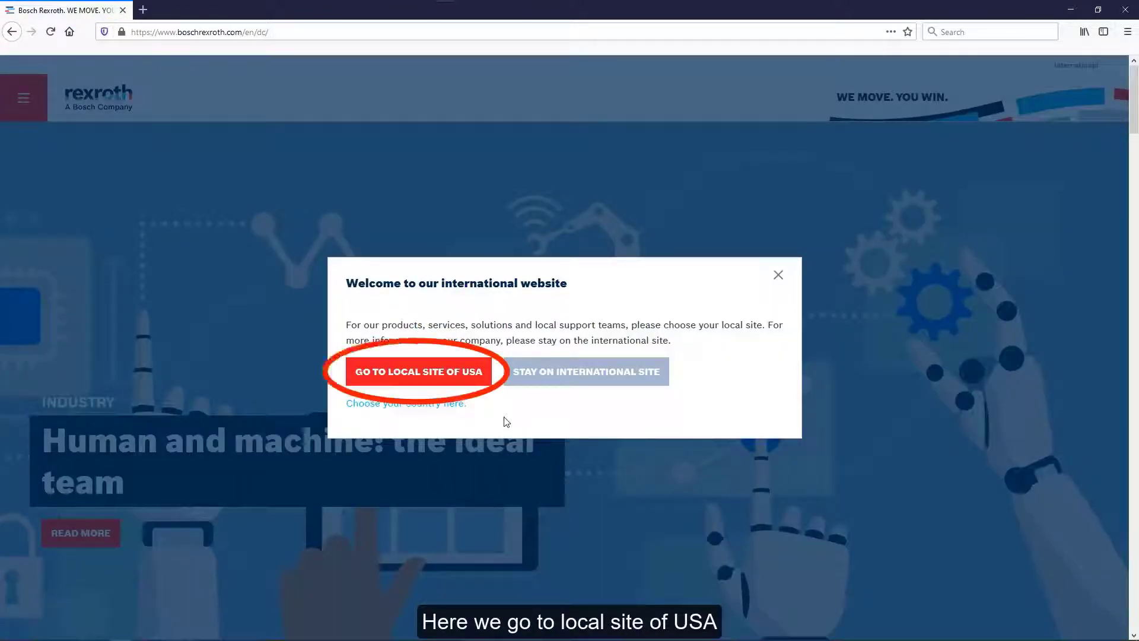
left_click(433, 378)
scroll(710, 367, "down", 8)
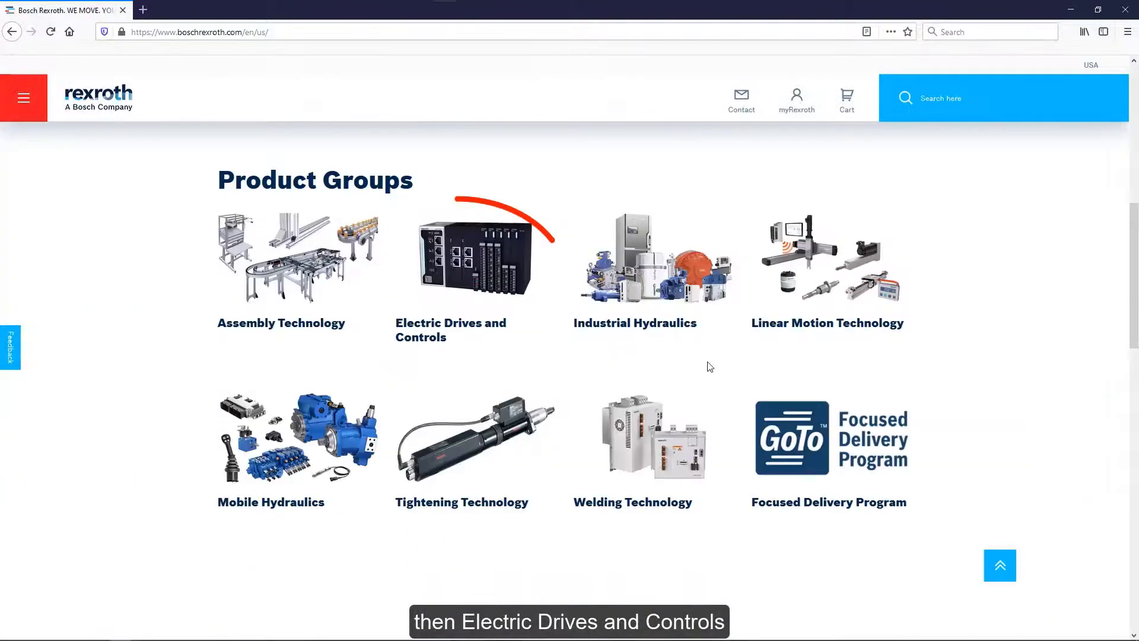
left_click(435, 325)
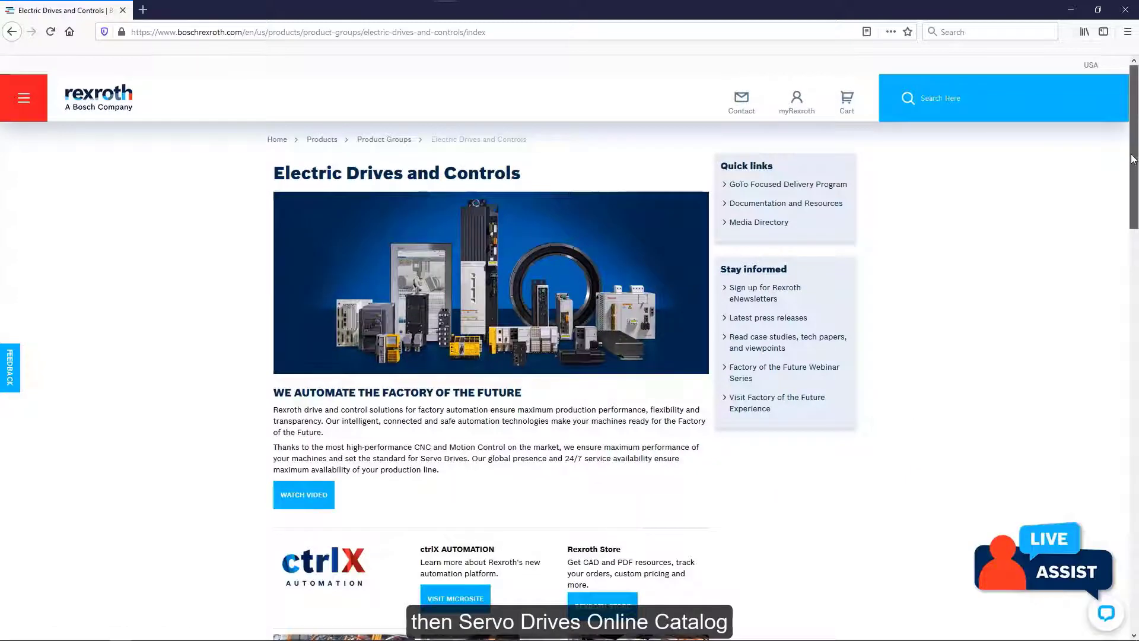
scroll(545, 509, "down", 5)
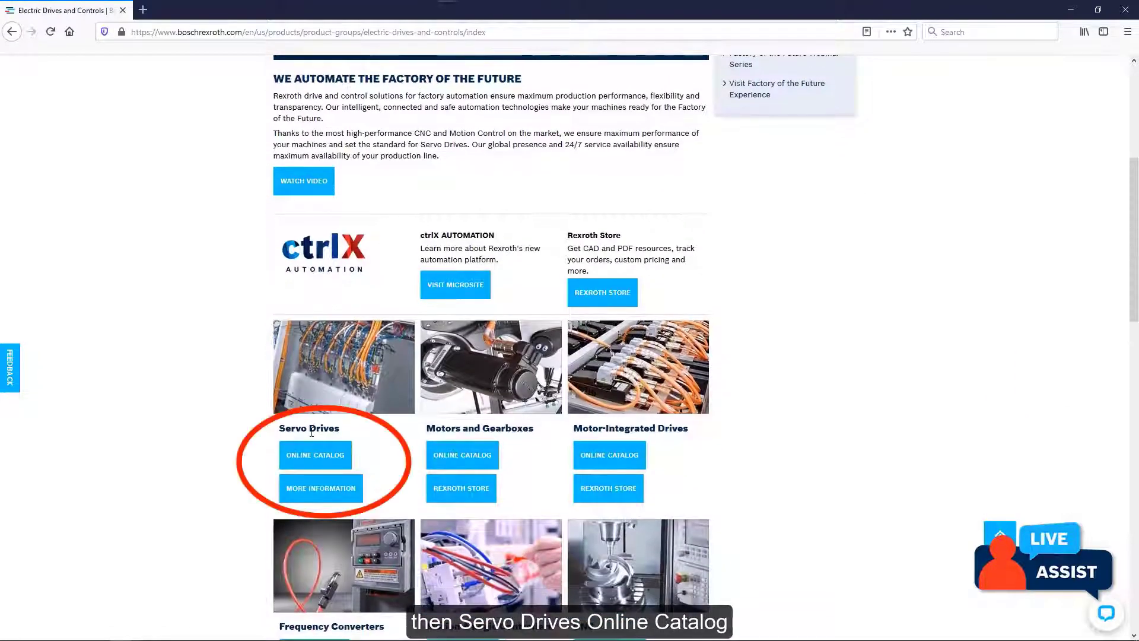
left_click(308, 457)
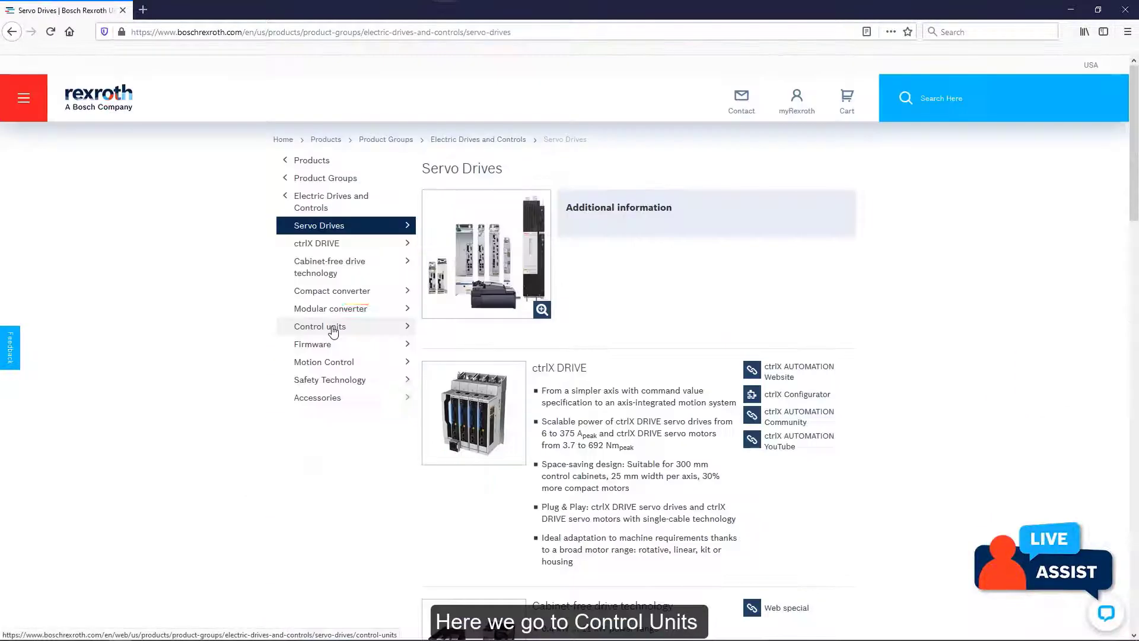
left_click(333, 328)
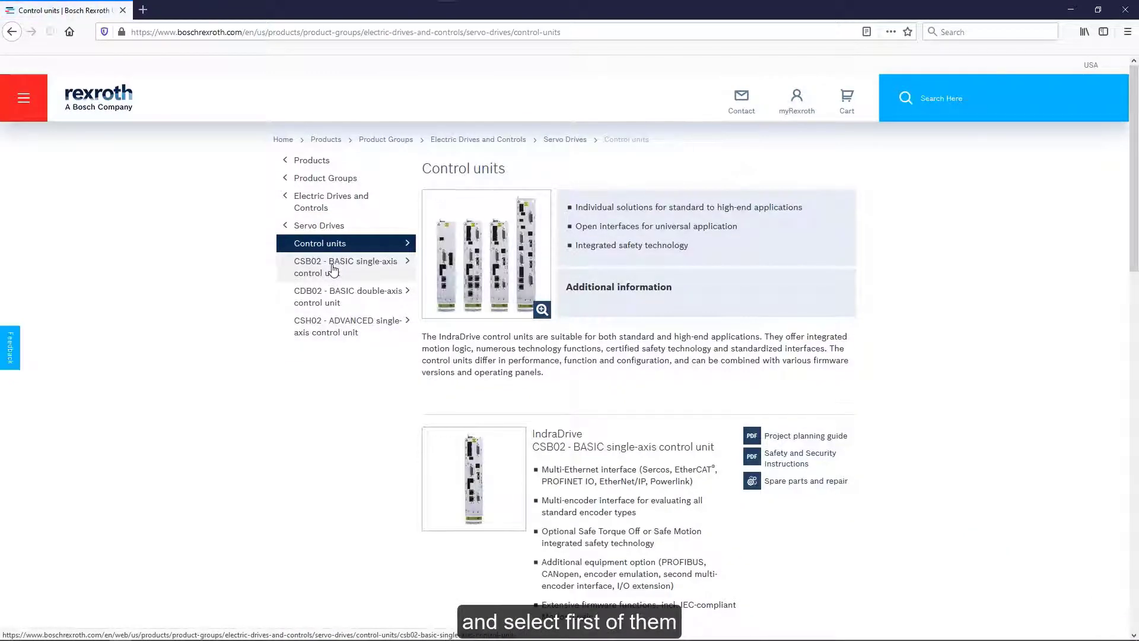
left_click(334, 269)
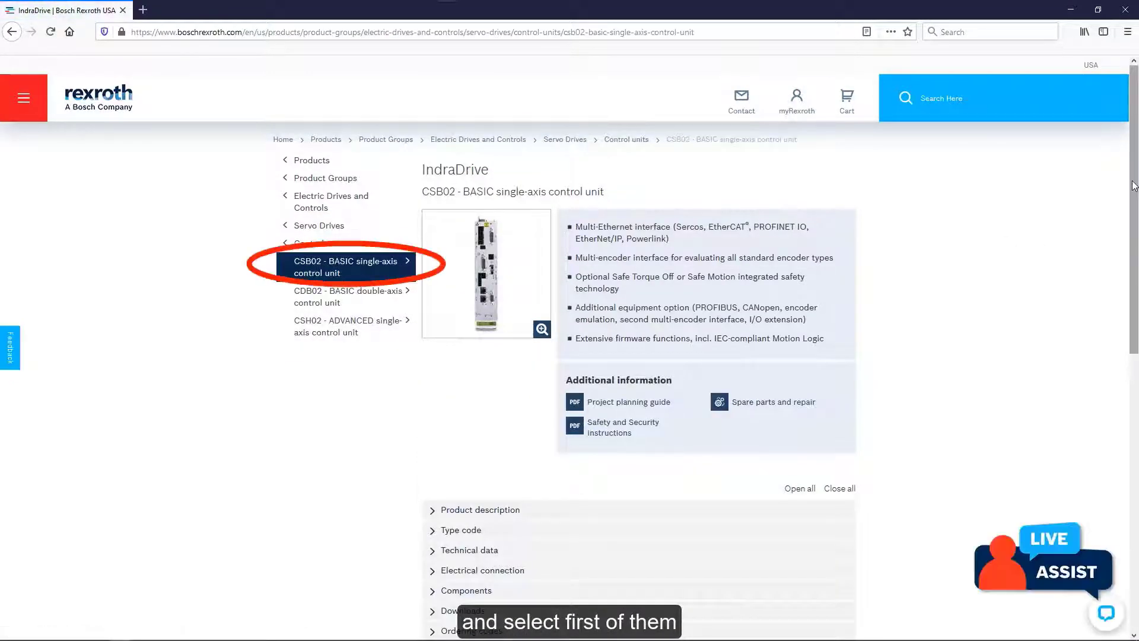
Download and save IndraDrive_XML_ECat_CoE_20201109.zip from the CSB02 Downloads section.
scroll(1133, 184, "down", 5)
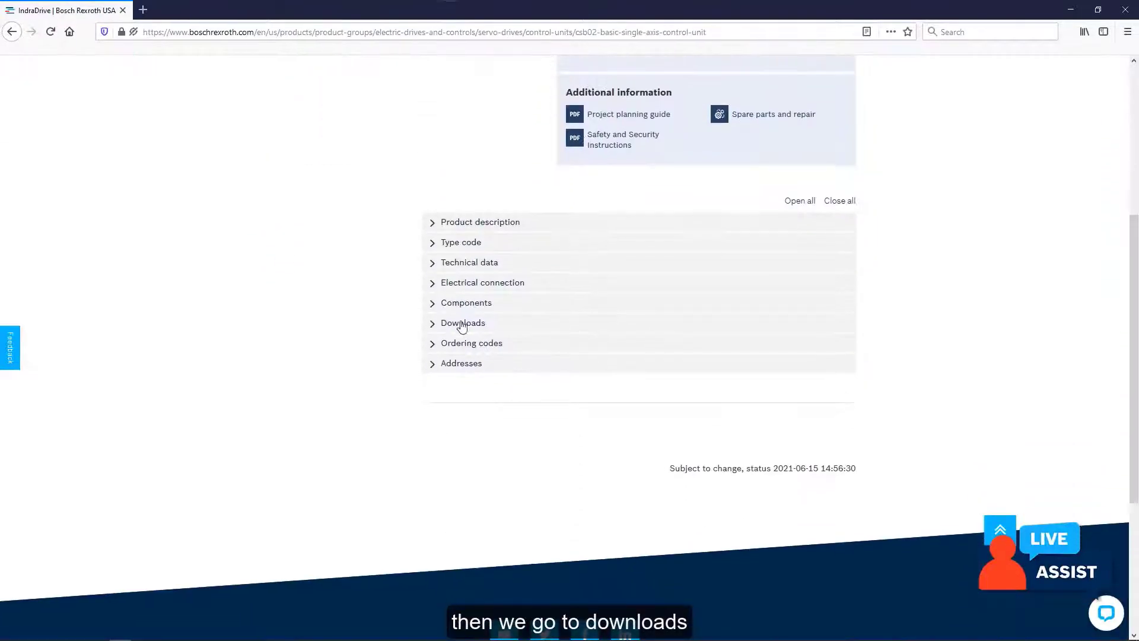
left_click(465, 324)
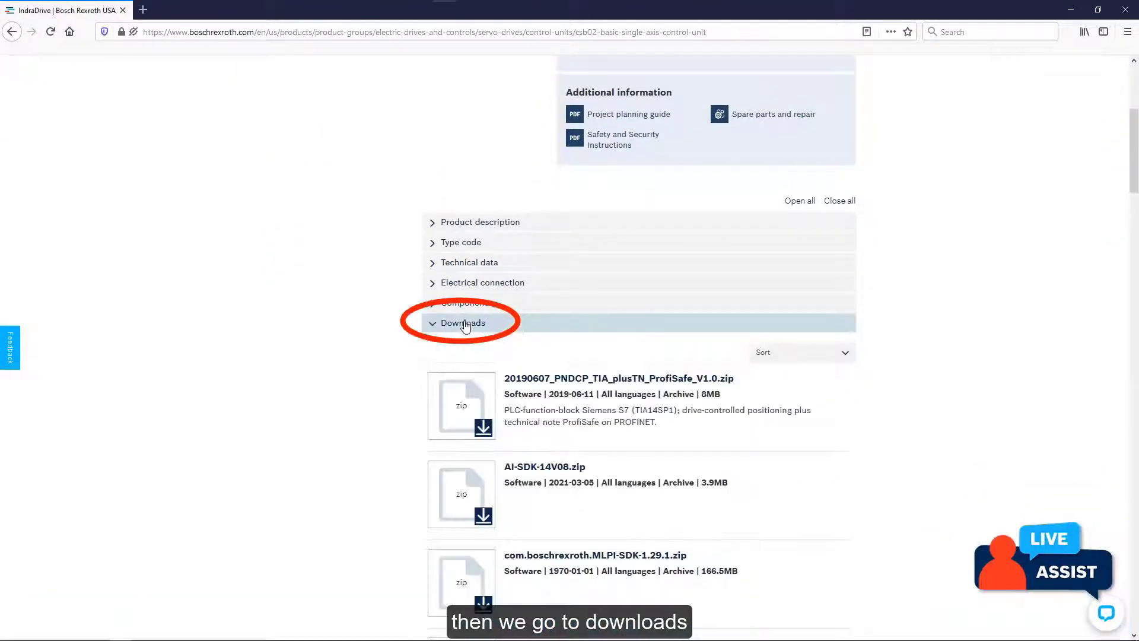
scroll(1135, 158, "down", 1)
left_click_drag(1135, 158, 1136, 385)
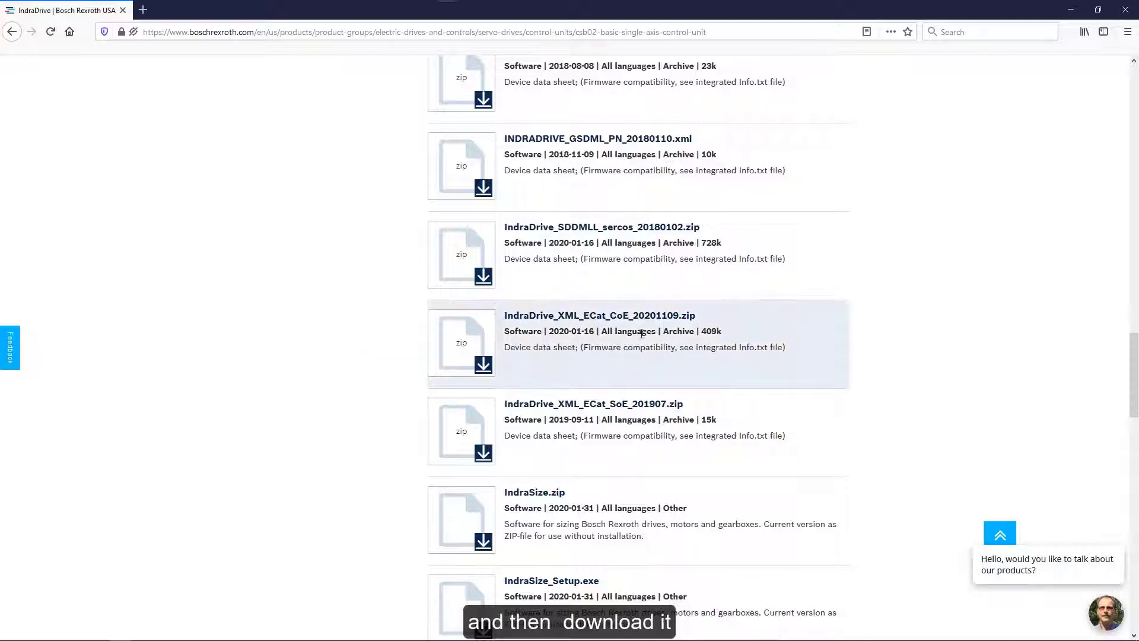
left_click(484, 364)
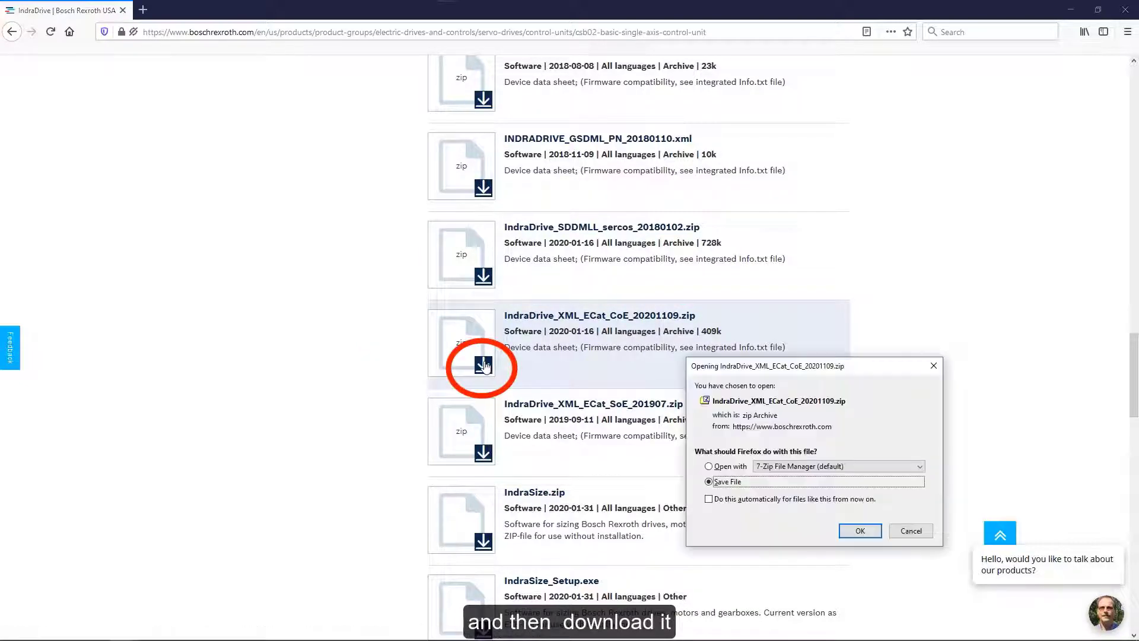
left_click(860, 529)
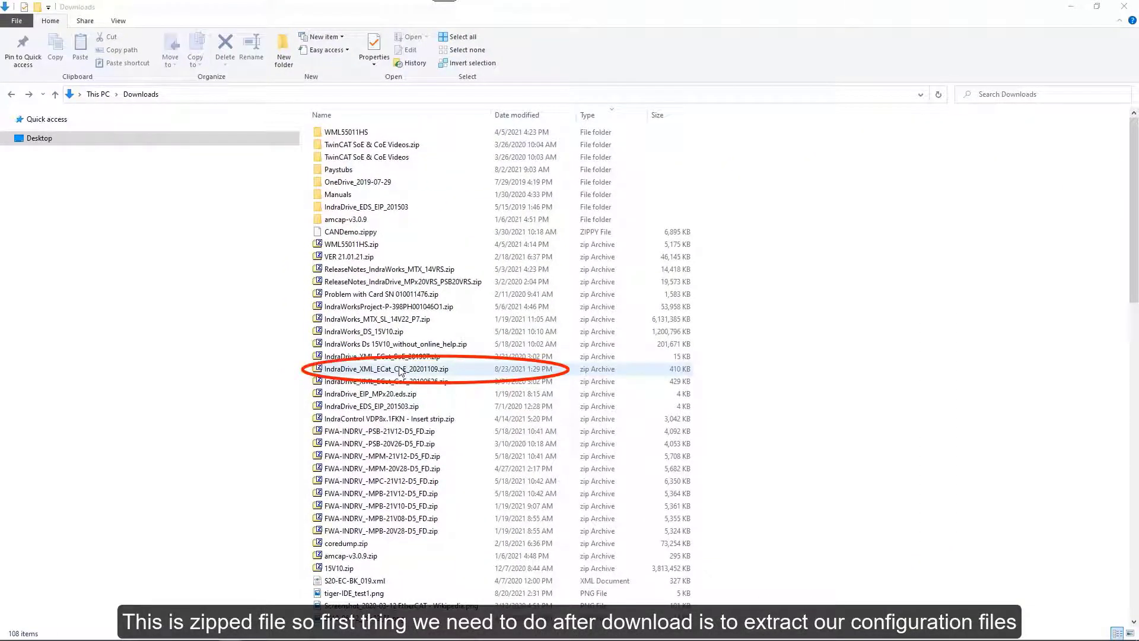
Extract the zip with 7-Zip into IndraDrive_XML_ECat_CoE_20201109 and open that folder.
left_click(402, 372)
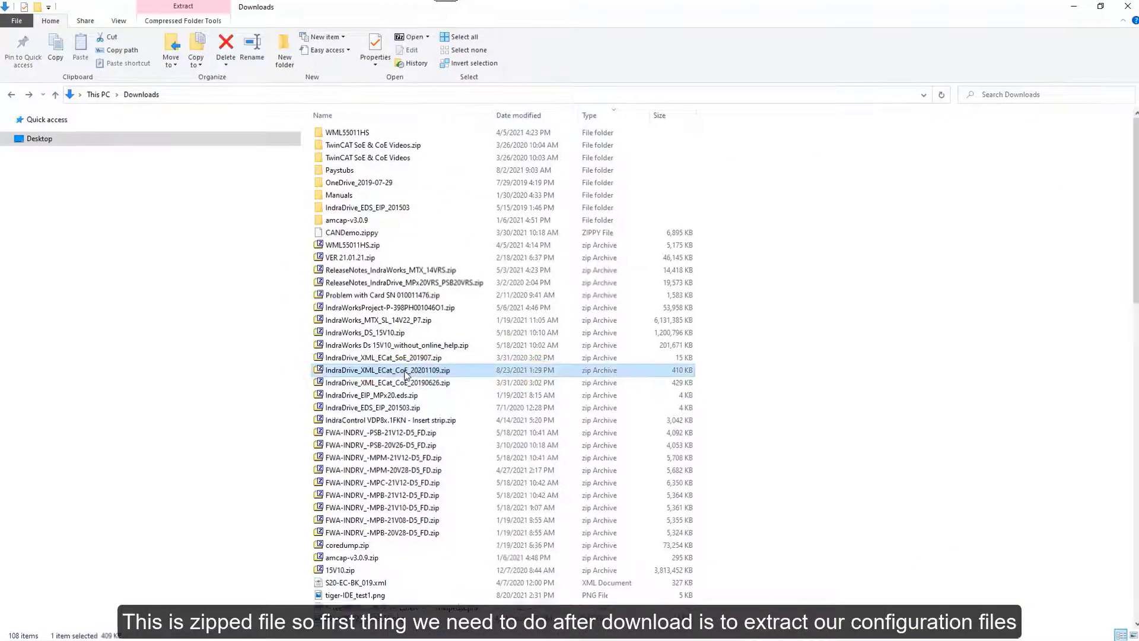
right_click(402, 372)
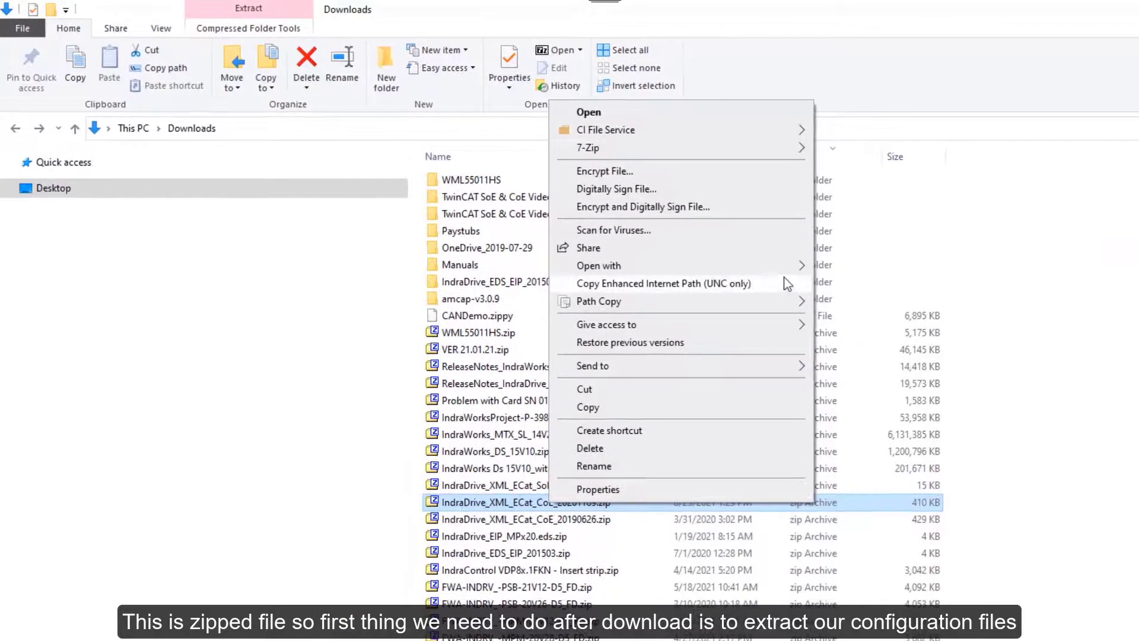
mouse_move(587, 146)
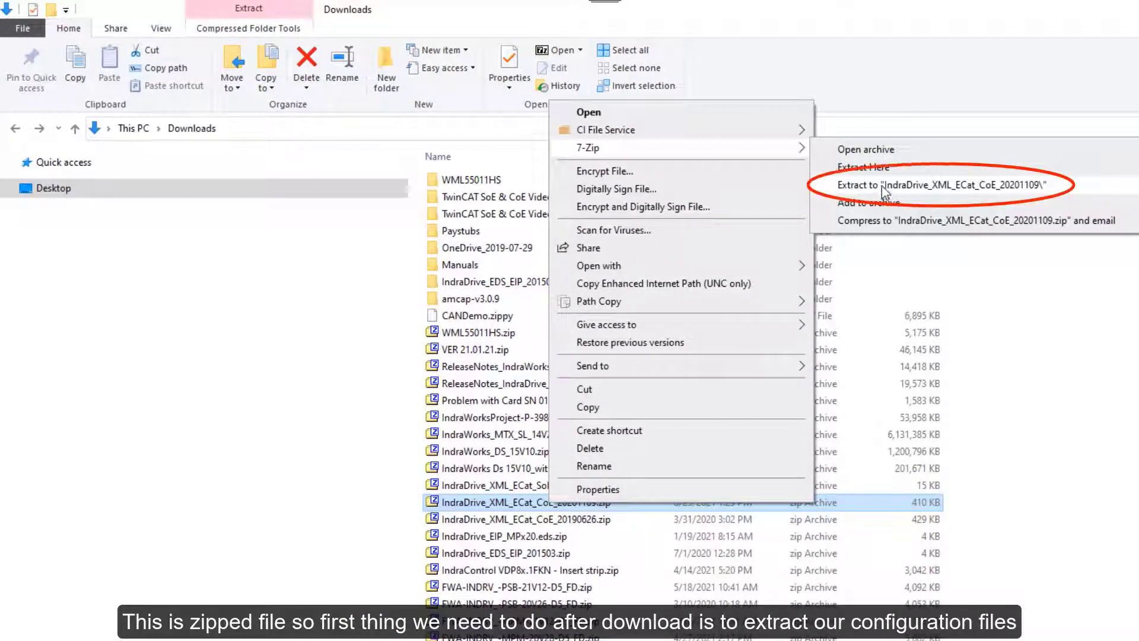
left_click(882, 186)
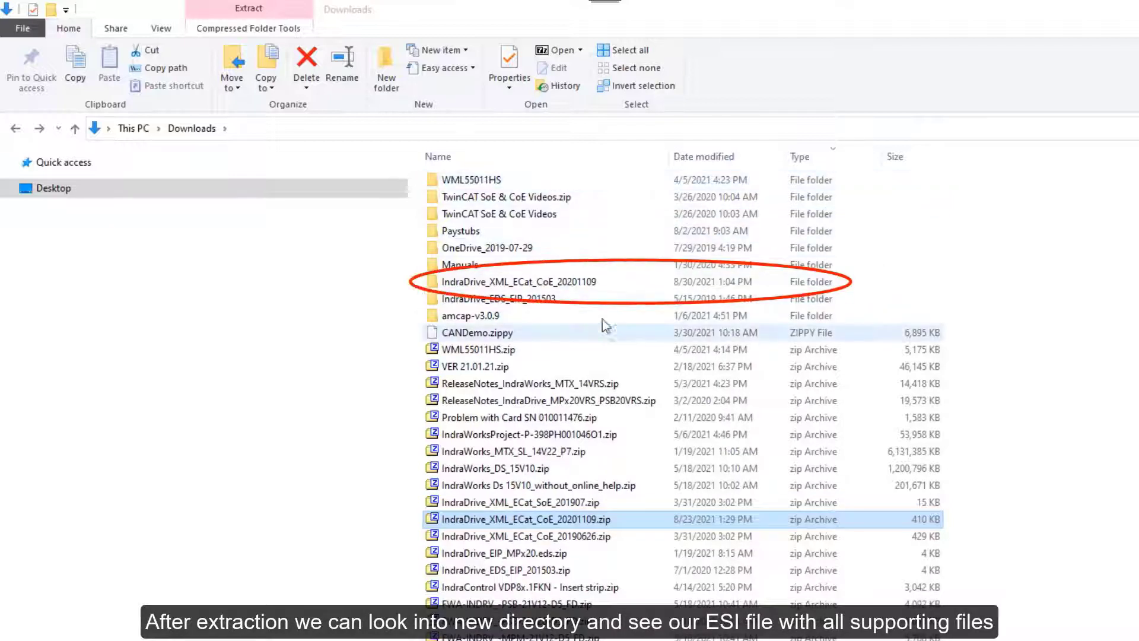
double_click(562, 284)
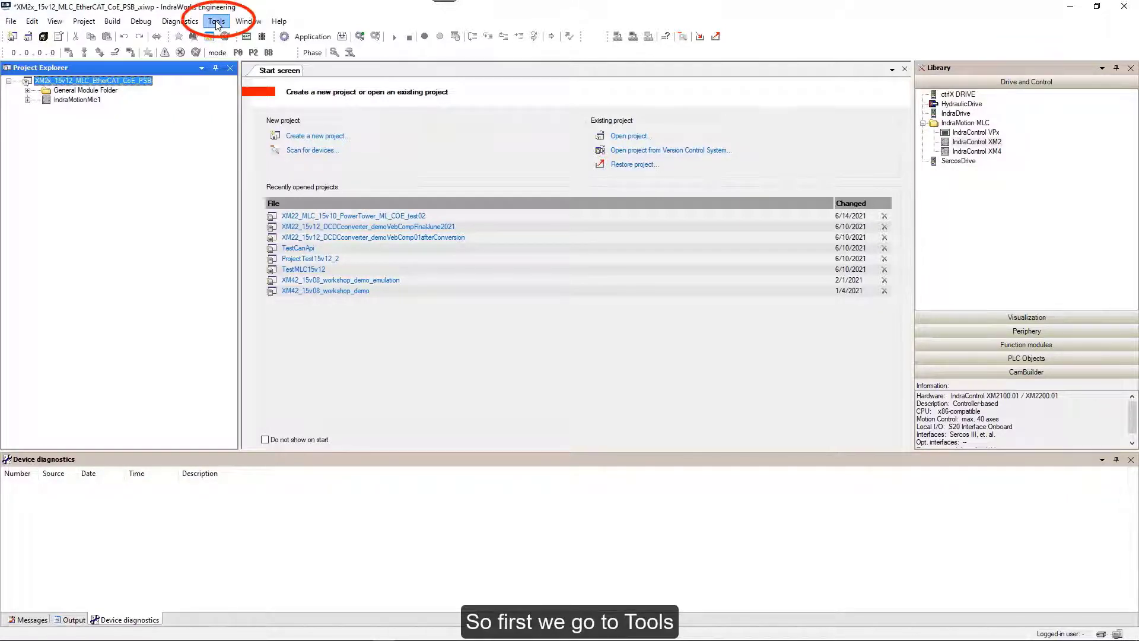
Add BoschRexroth_IndraDrive_CoE_01V11.xml from the extracted folder to the Tools > Device database.
left_click(217, 21)
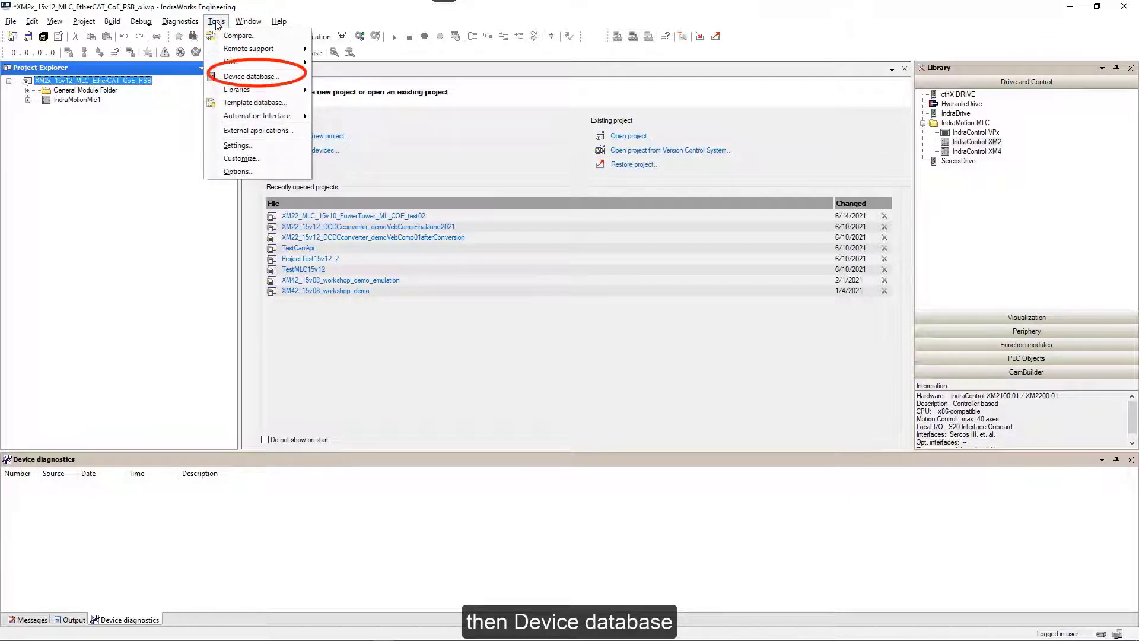
left_click(250, 77)
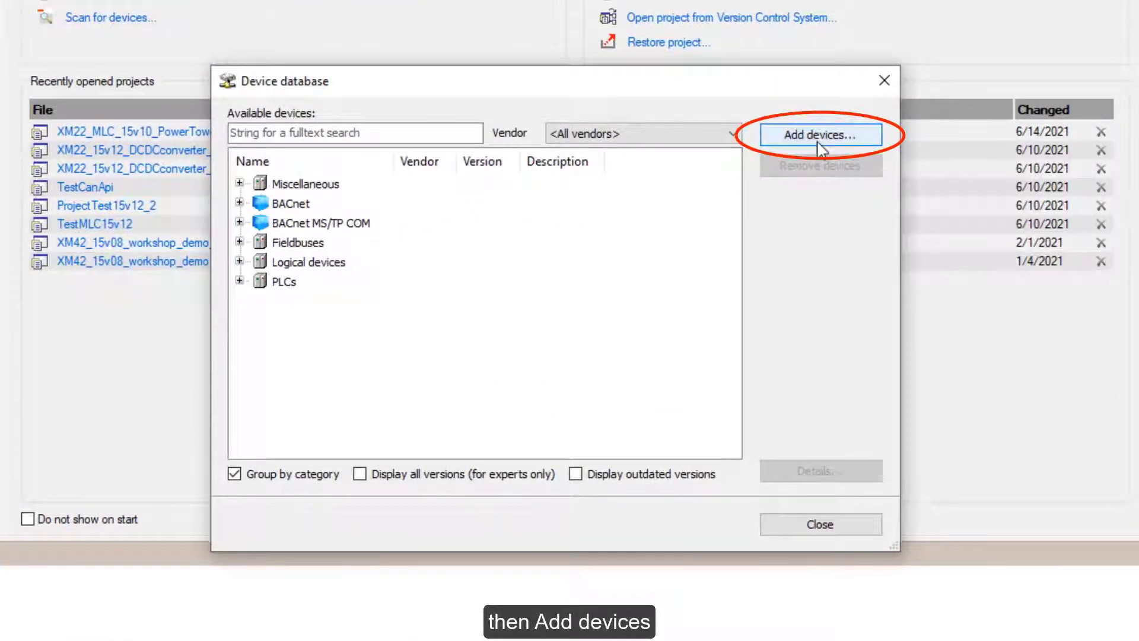
left_click(814, 136)
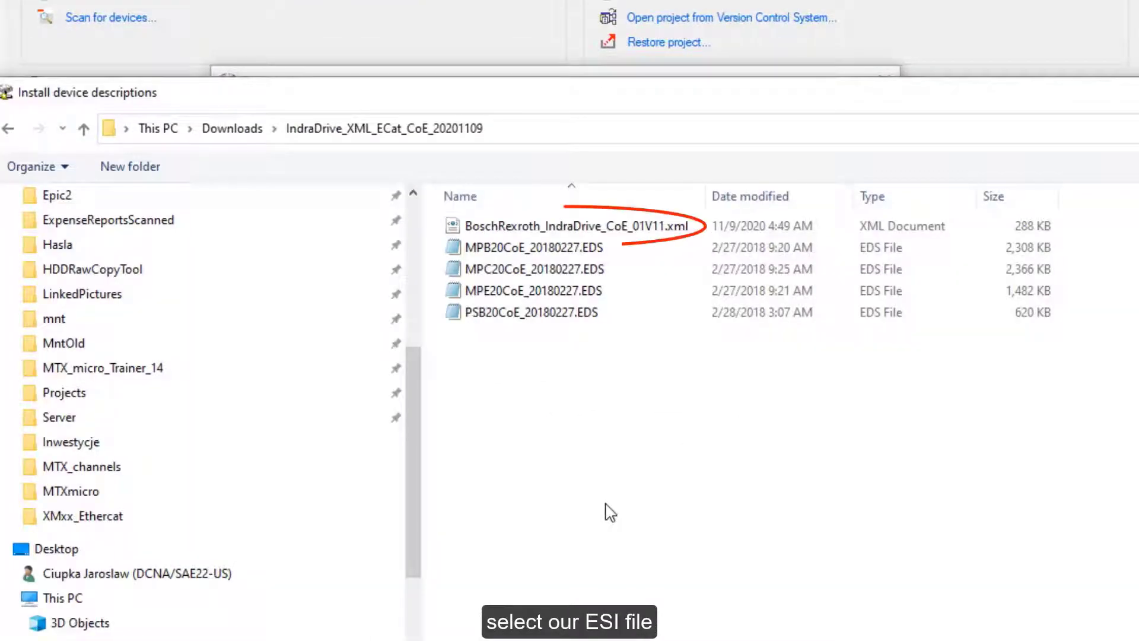
double_click(571, 228)
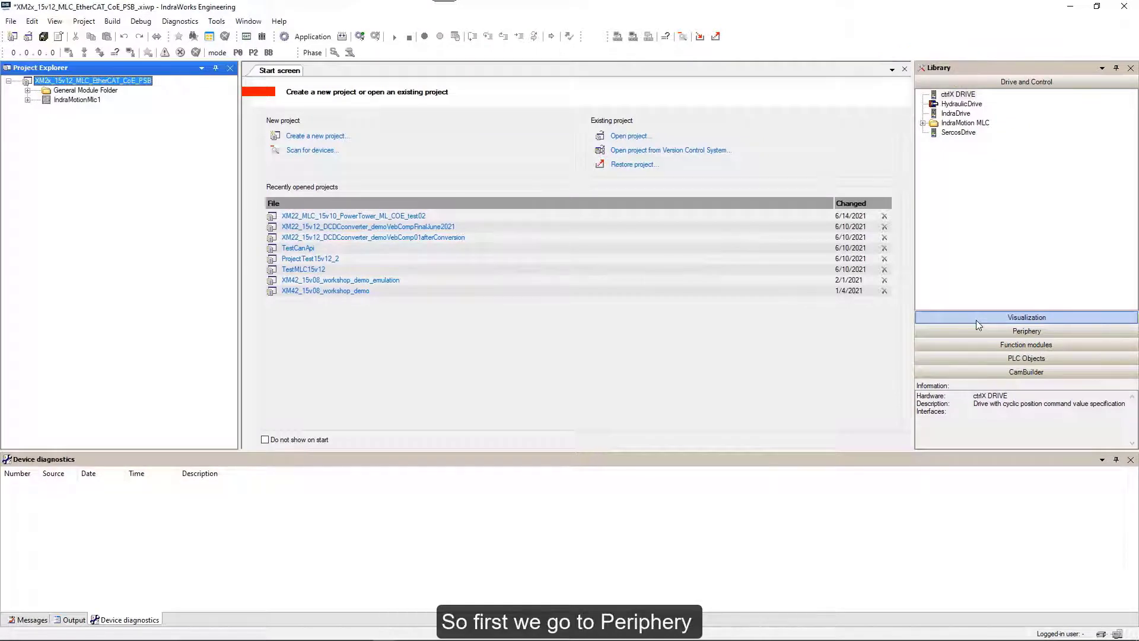
Find IndraDrive PSB20/21 CoE under Periphery > EtherCAT > Bosch Rexroth AG in the Library, confirming its XML import.
left_click(976, 333)
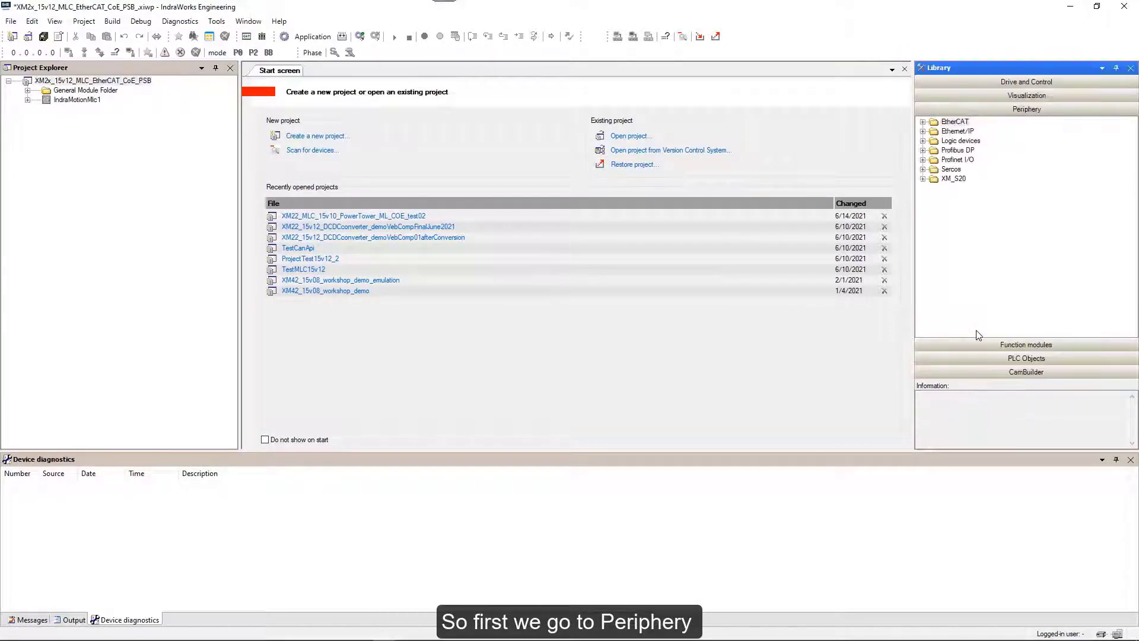
left_click(924, 123)
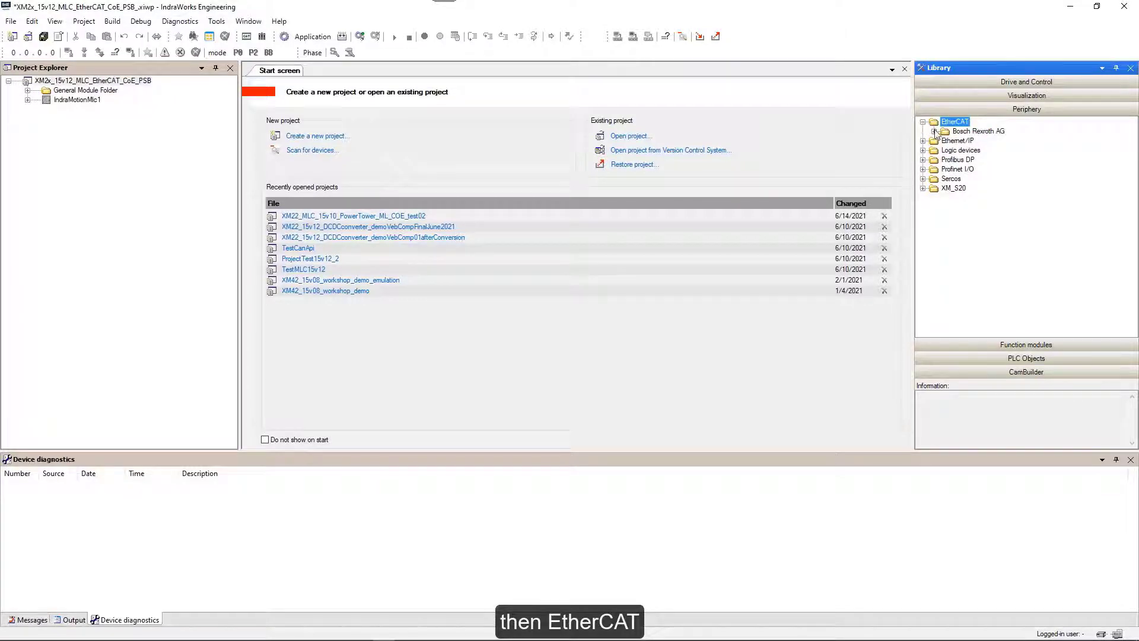
left_click(934, 131)
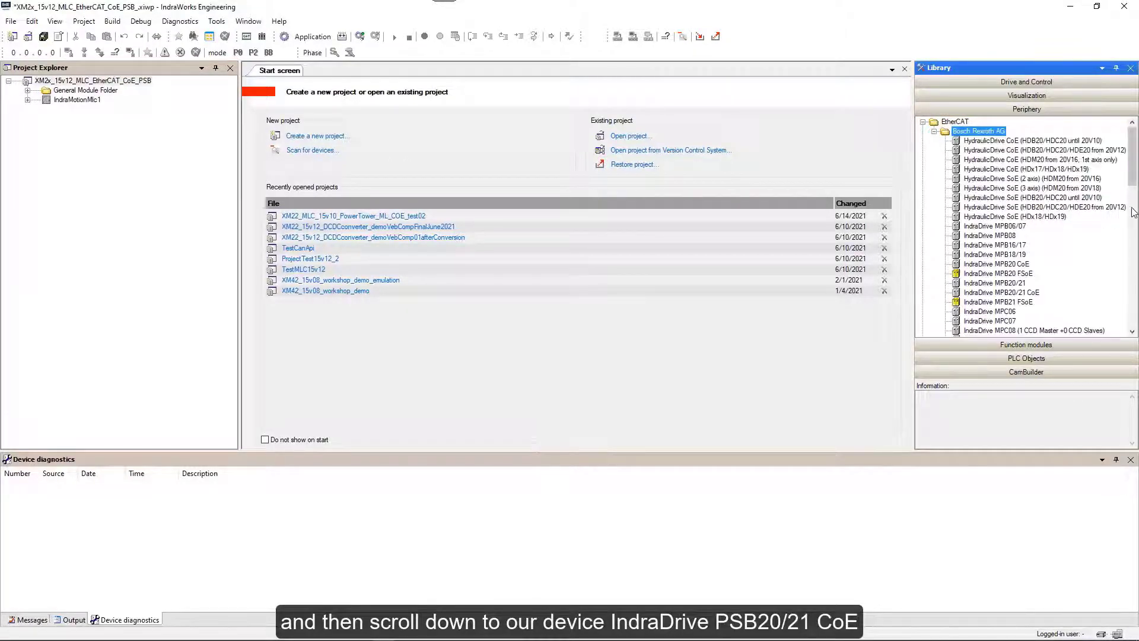
left_click_drag(1133, 172, 1137, 317)
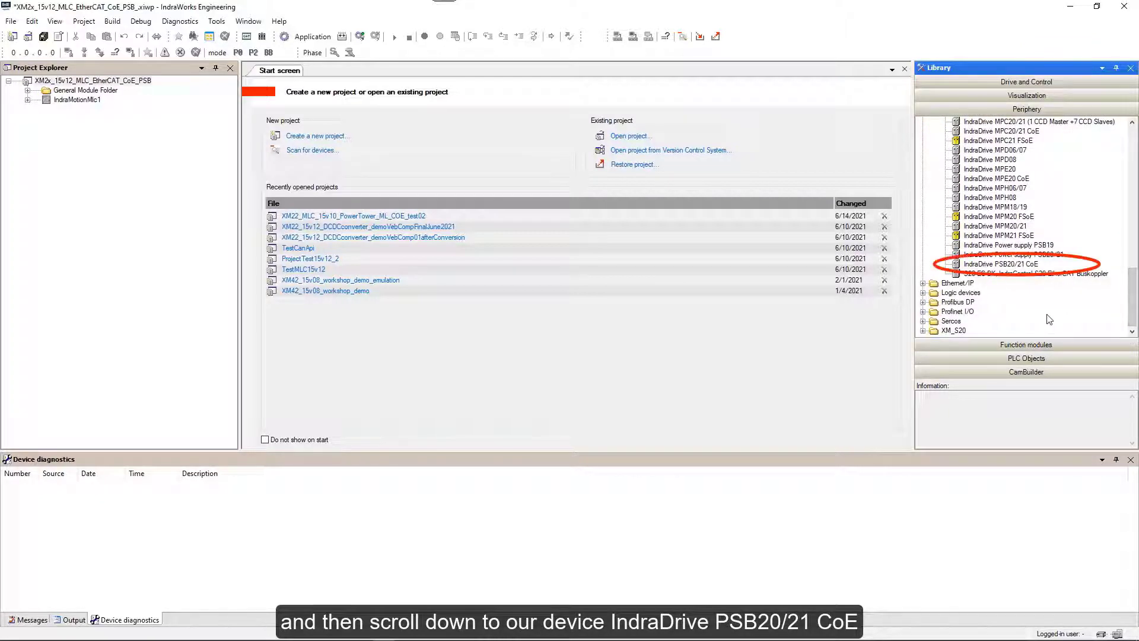
left_click(994, 265)
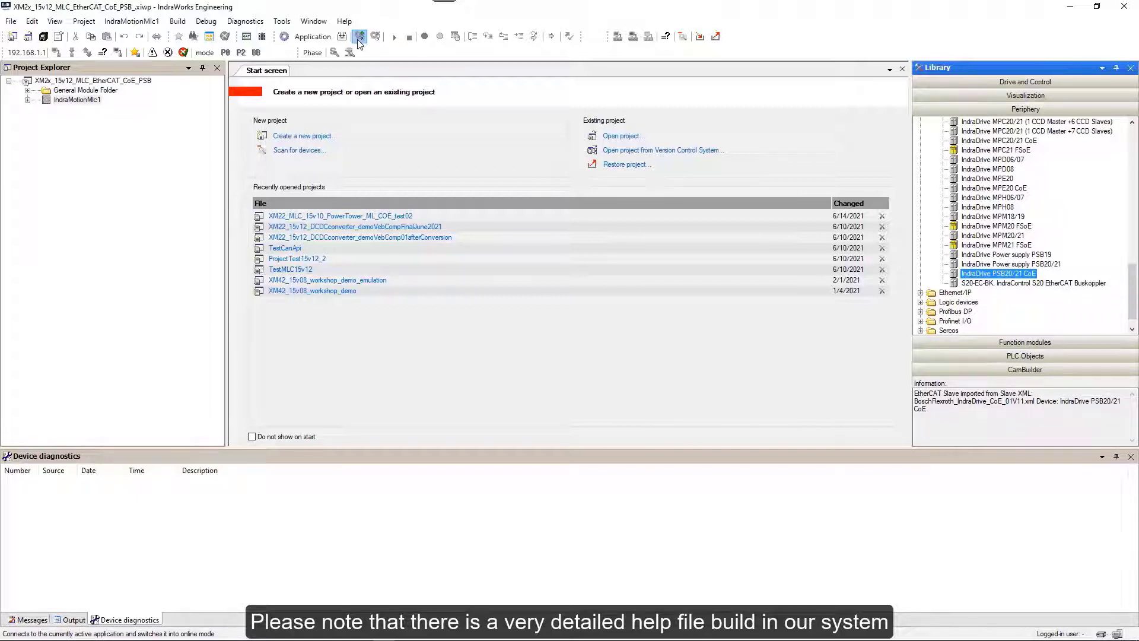
Open the Online Help keyword index and enter 'Eth' to list the EtherCAT topics.
left_click(353, 23)
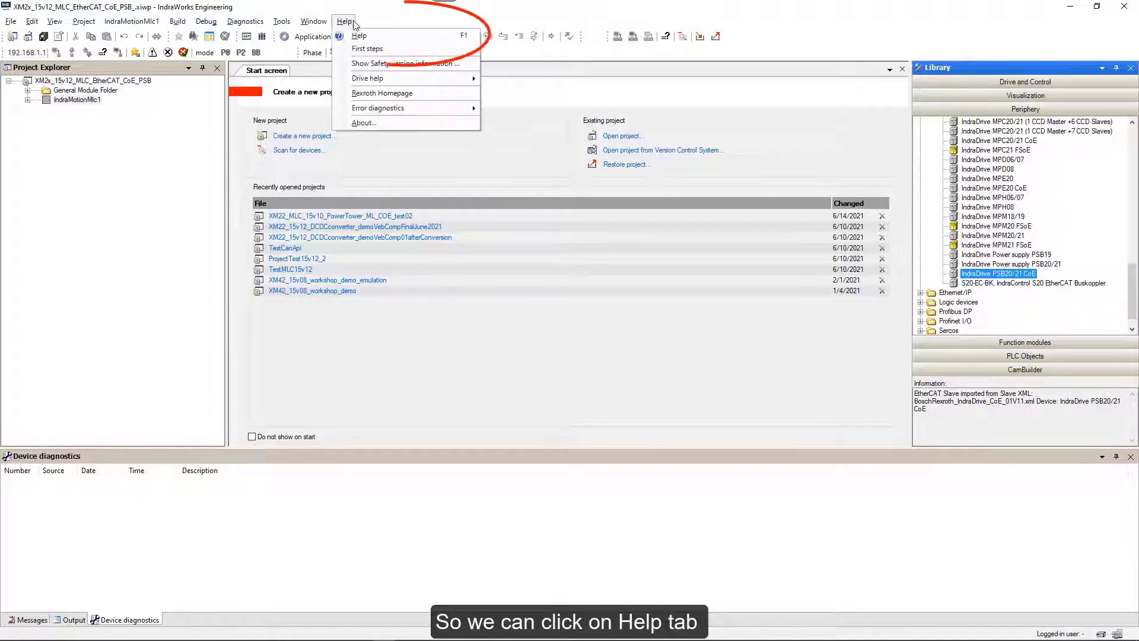
left_click(360, 37)
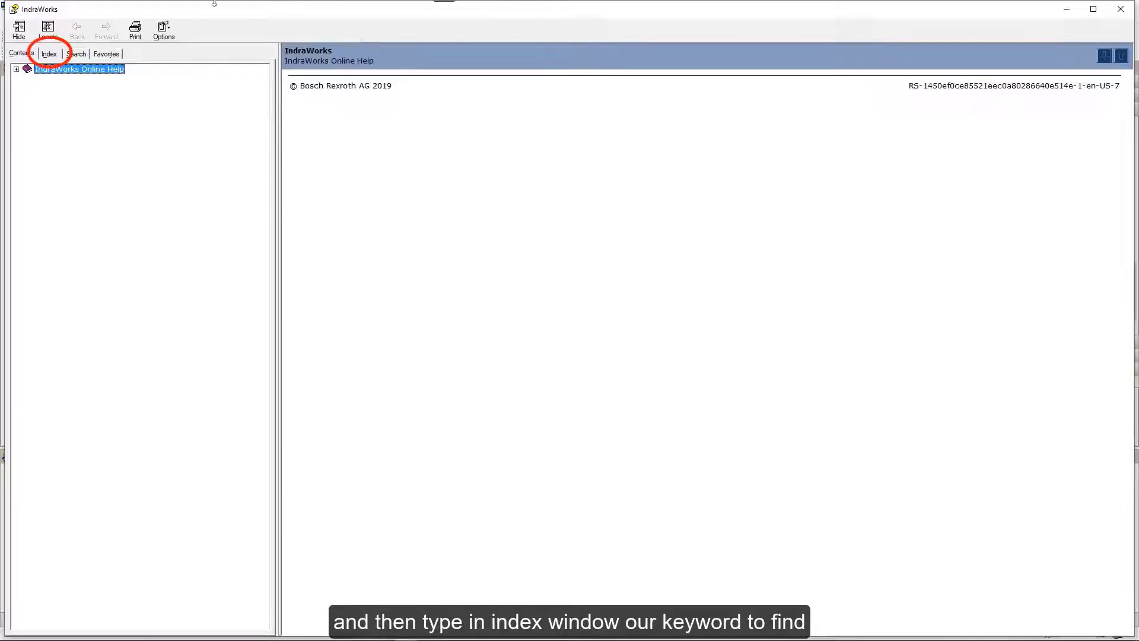
left_click(51, 55)
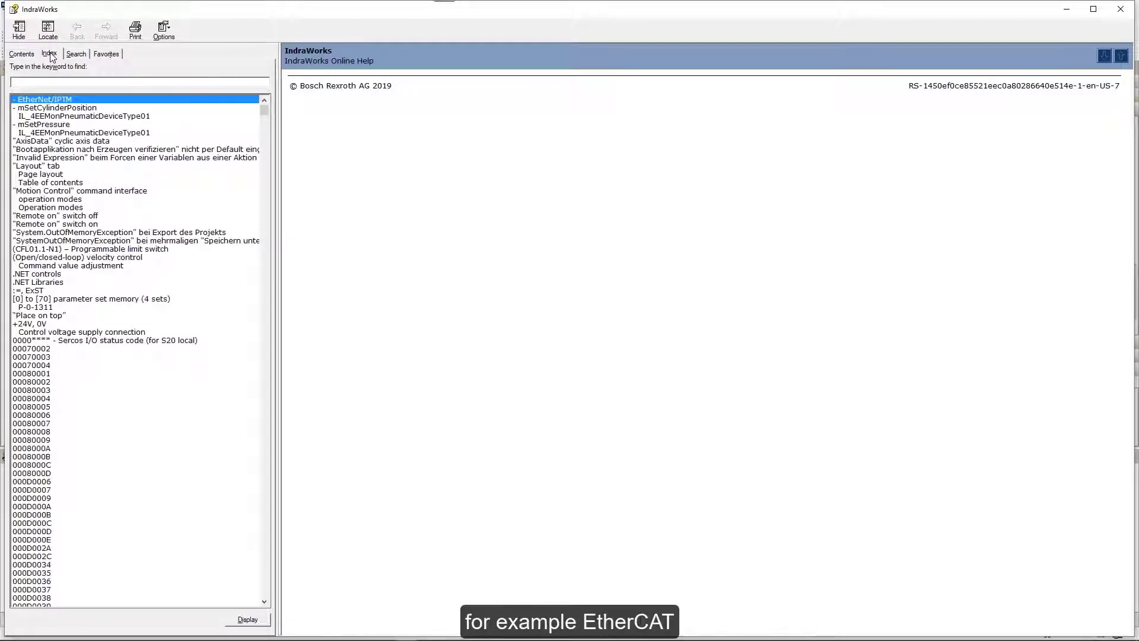
type("Ethe")
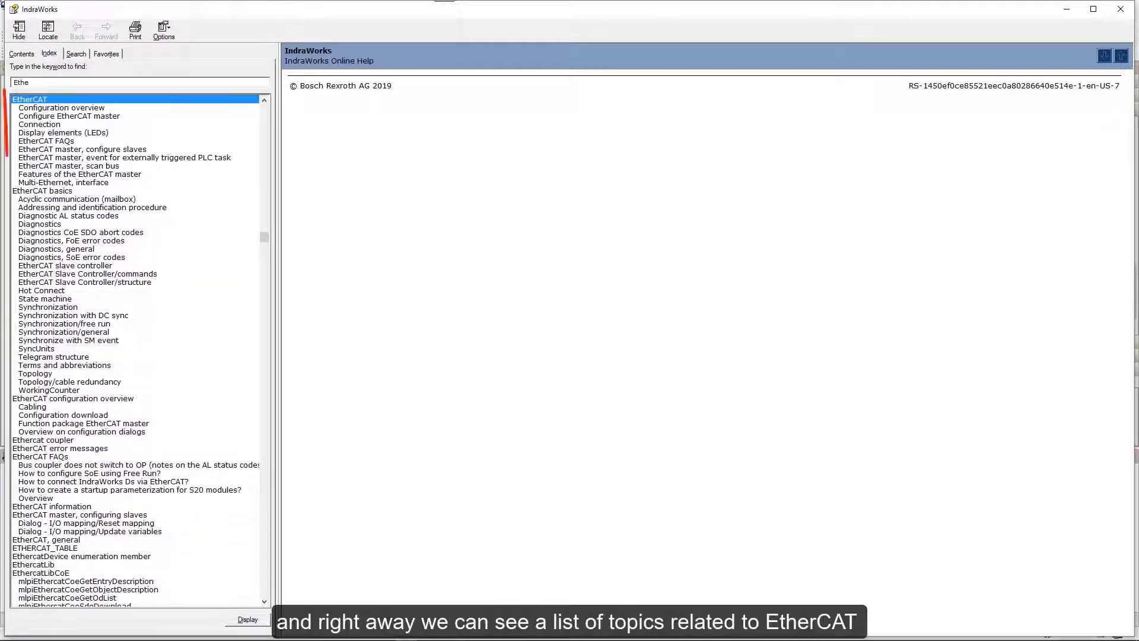
Read the EtherCAT Configuration overview's Cabling section, then the externally triggered PLC task topic.
left_click(52, 110)
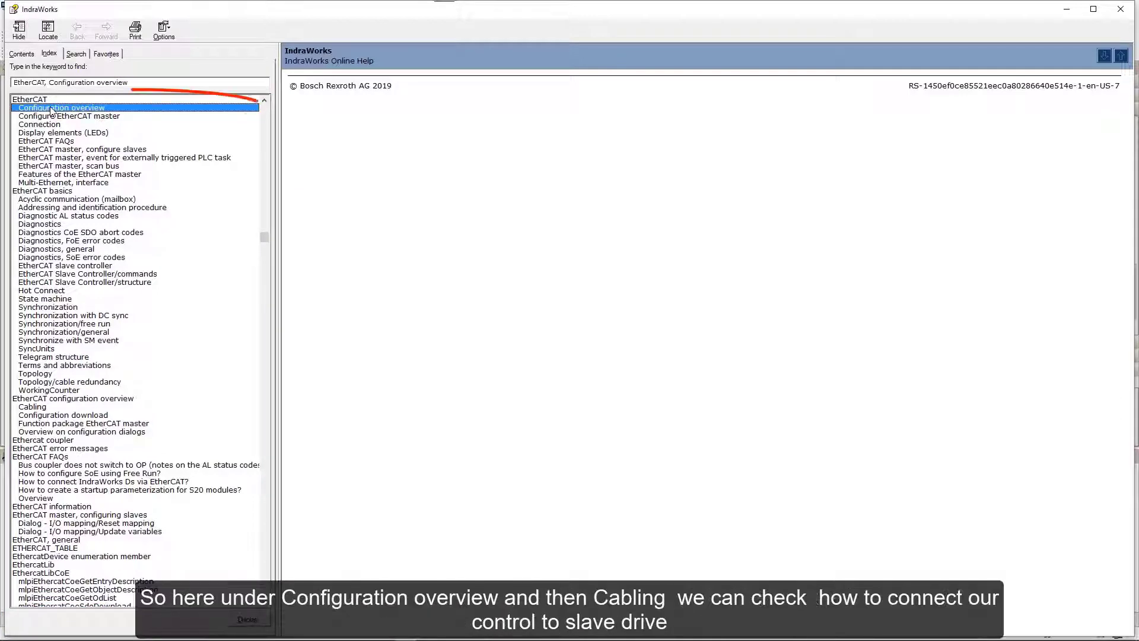
double_click(52, 109)
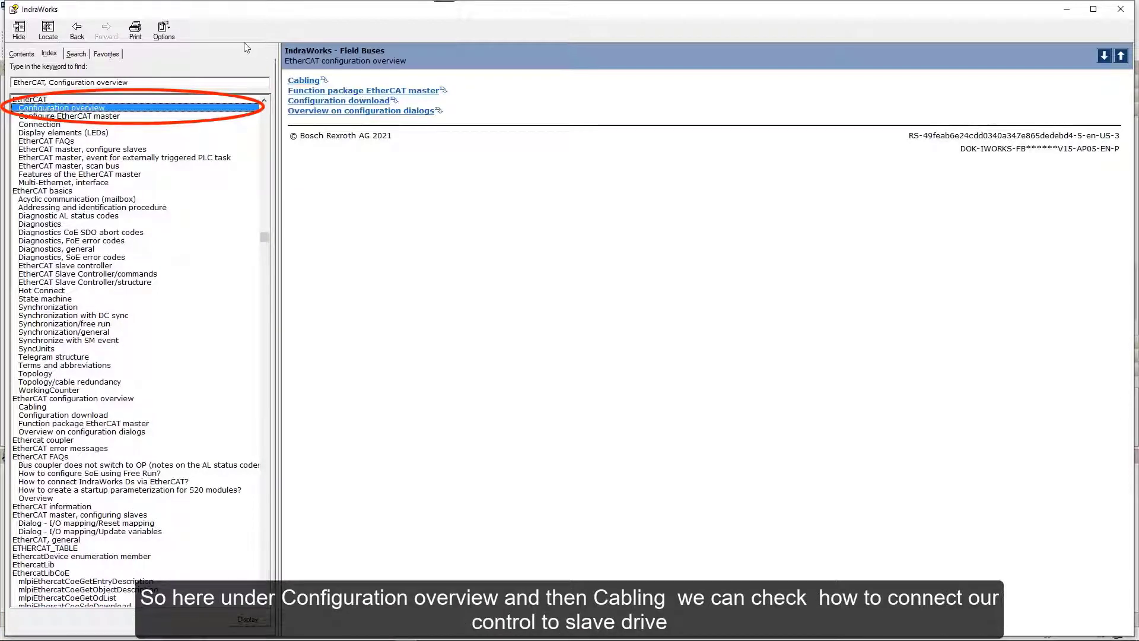
left_click(294, 81)
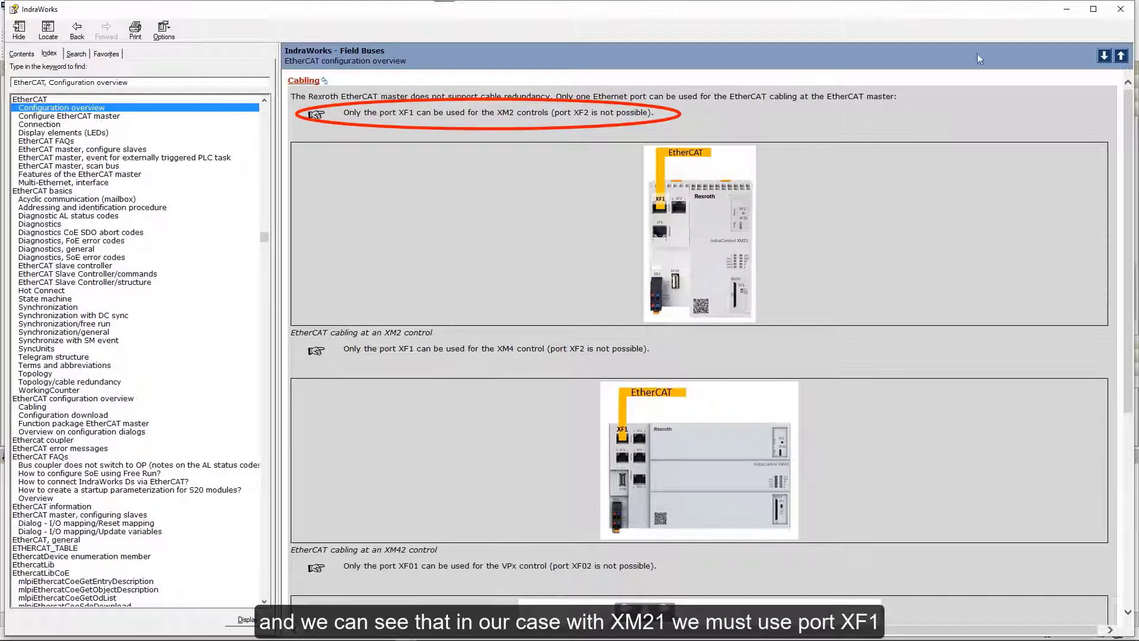
left_click(177, 158)
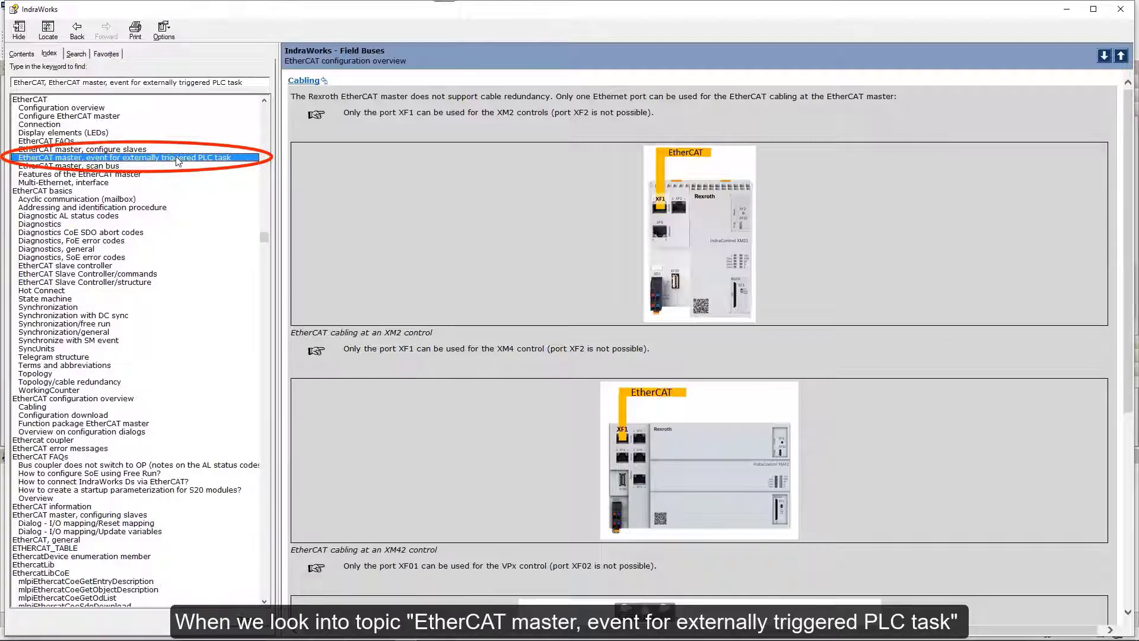
double_click(177, 158)
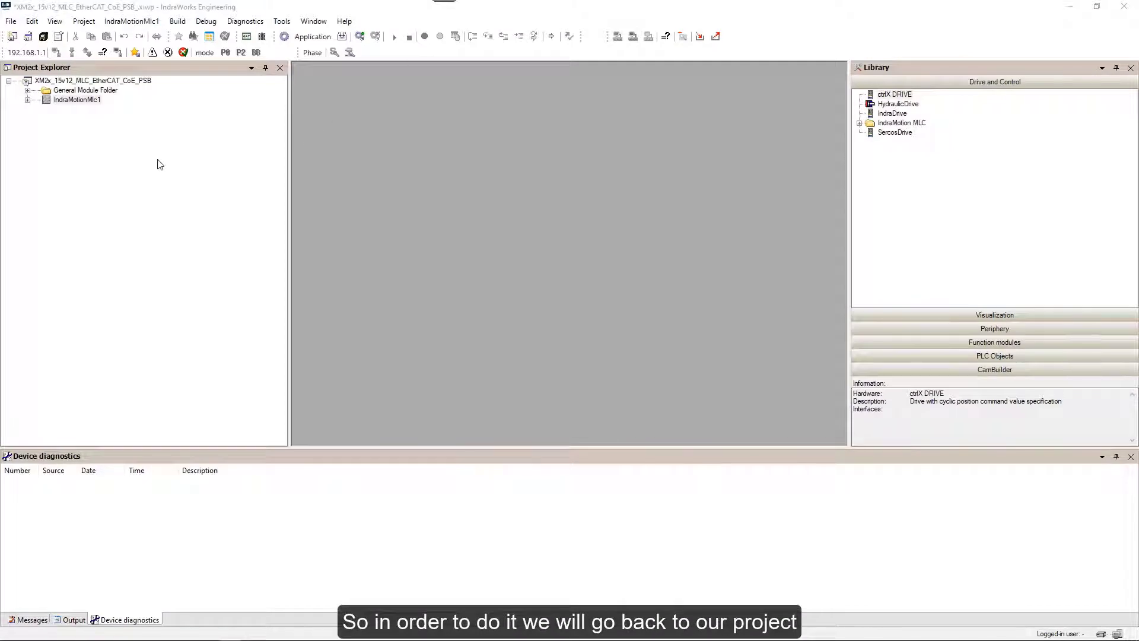
Expand IndraMotionMlc1 > Logic > Application > Task Configuration and open PlcTask (cyclic, 10 ms, priority 5).
left_click(27, 99)
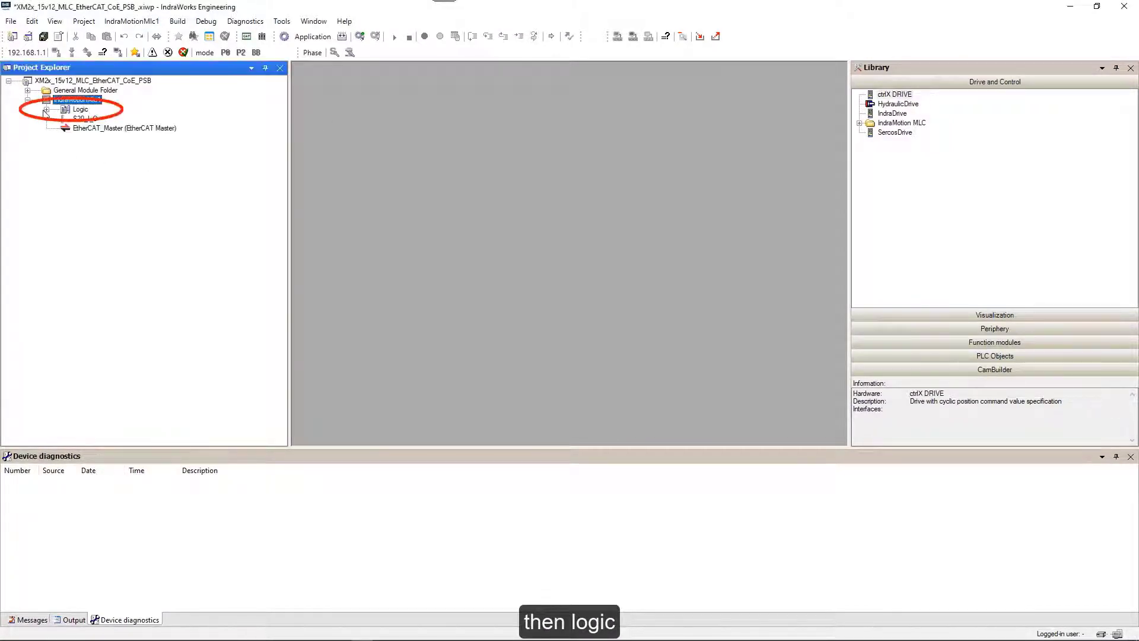
left_click(46, 110)
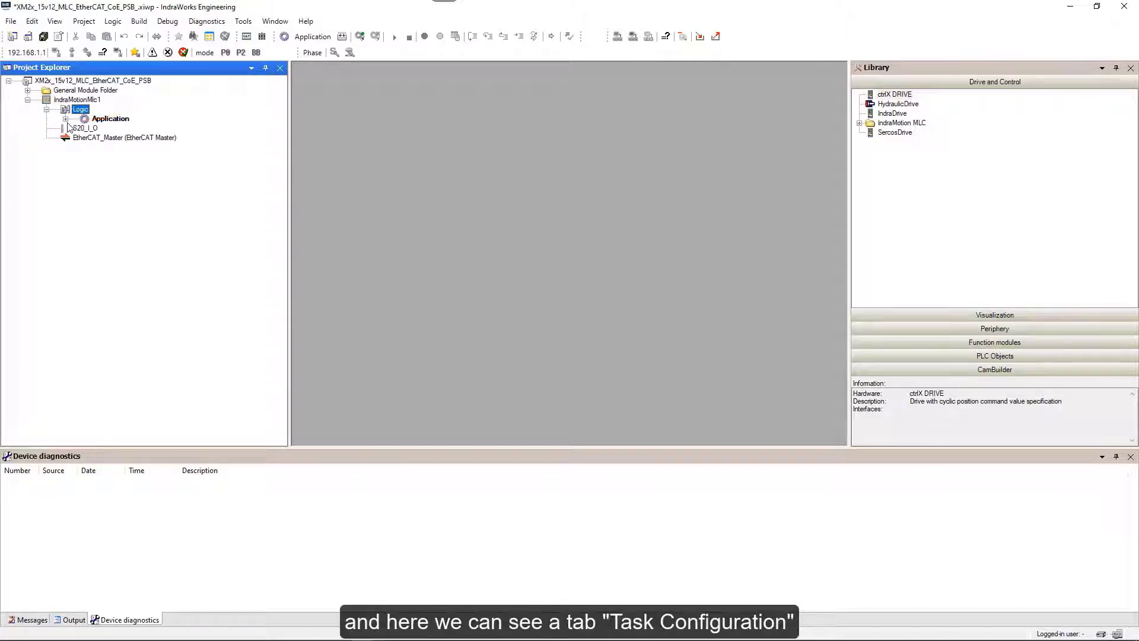
left_click(65, 119)
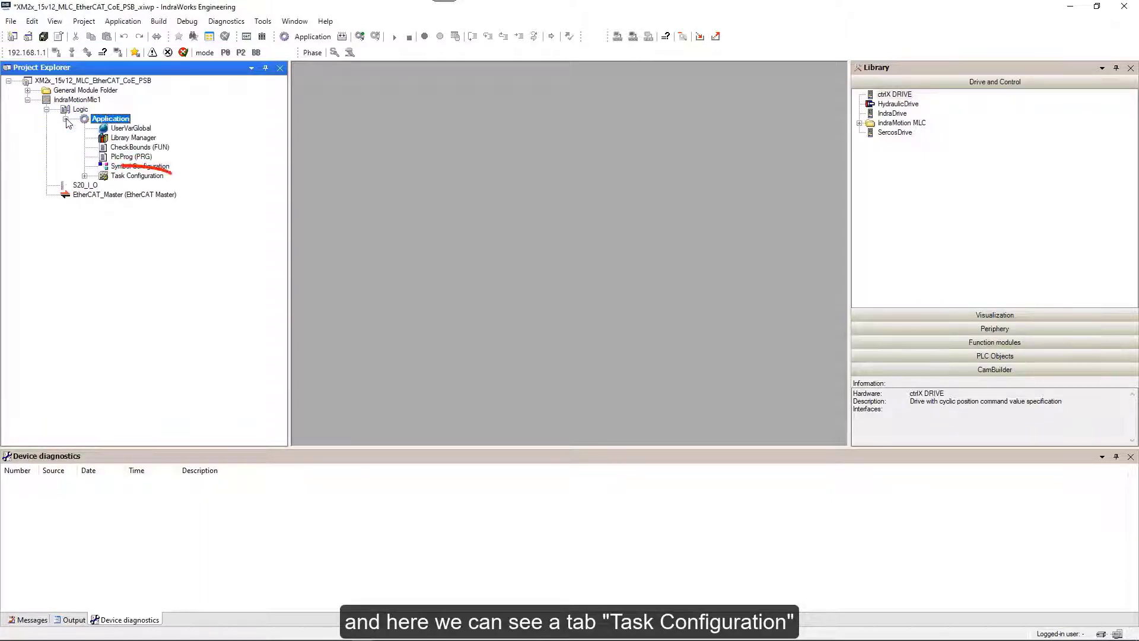
left_click(85, 177)
left_click(123, 186)
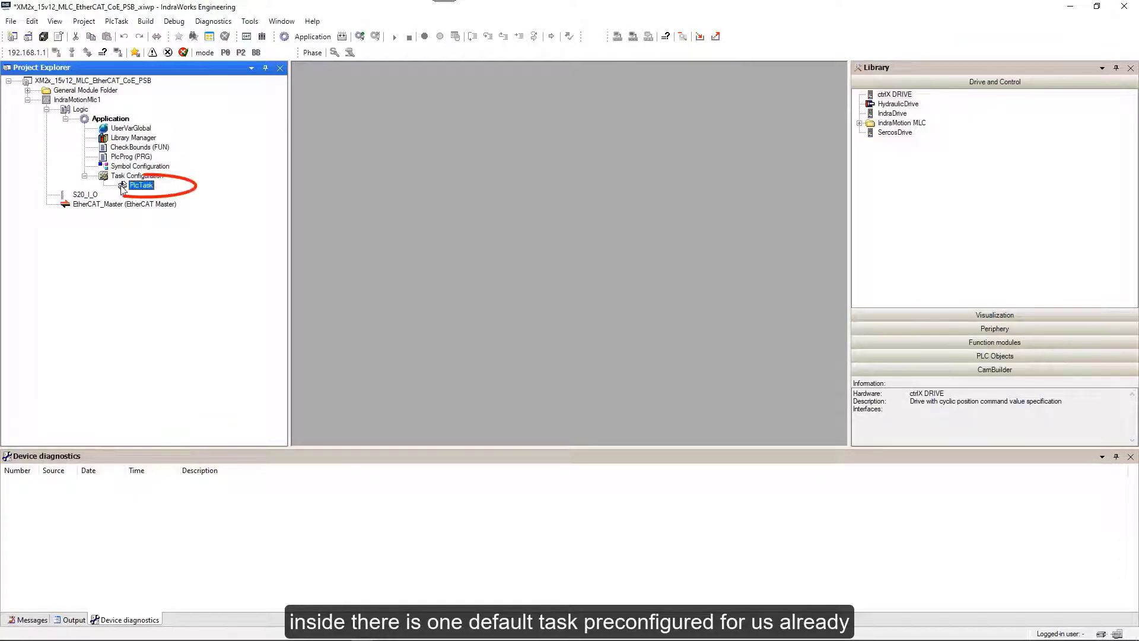
double_click(123, 186)
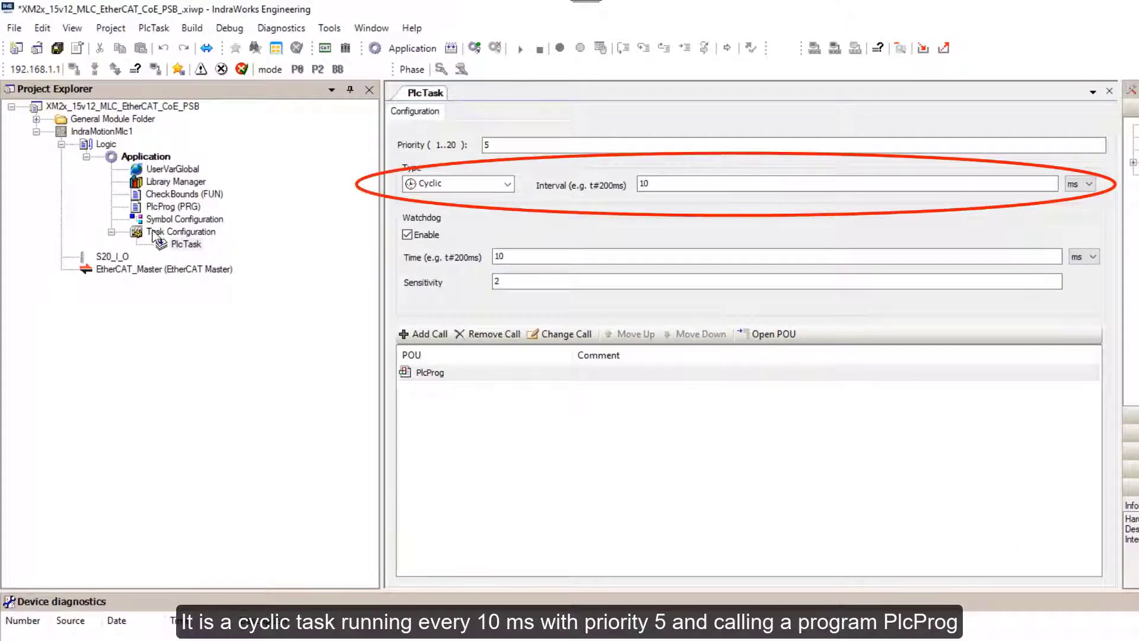
left_click(154, 233)
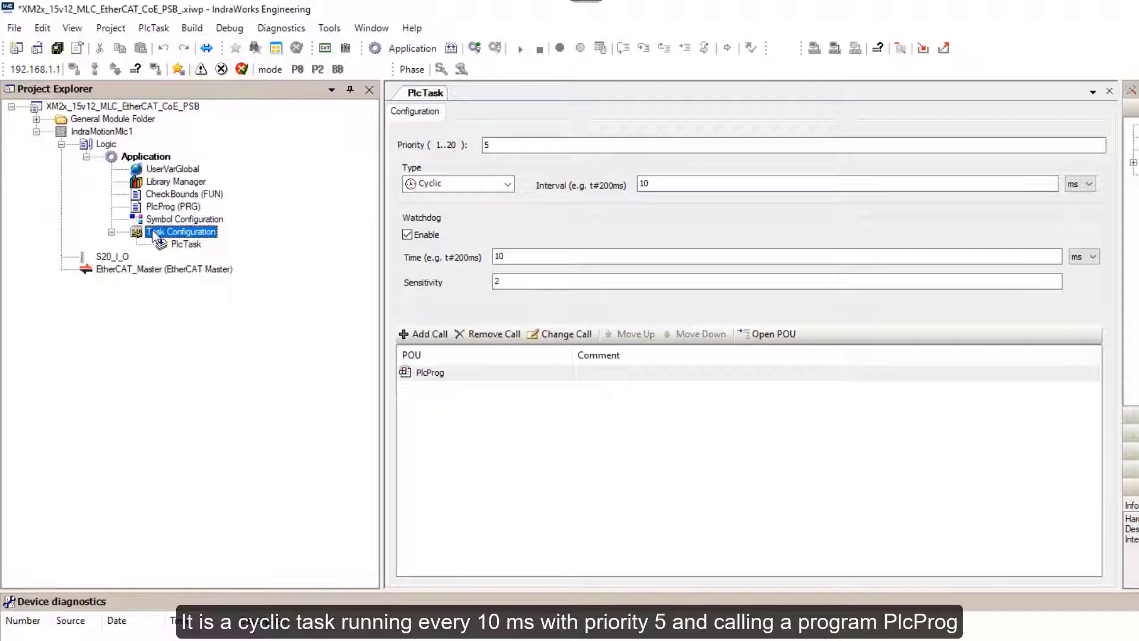
Add a new task named TaskEtherCAT under Task Configuration.
right_click(155, 235)
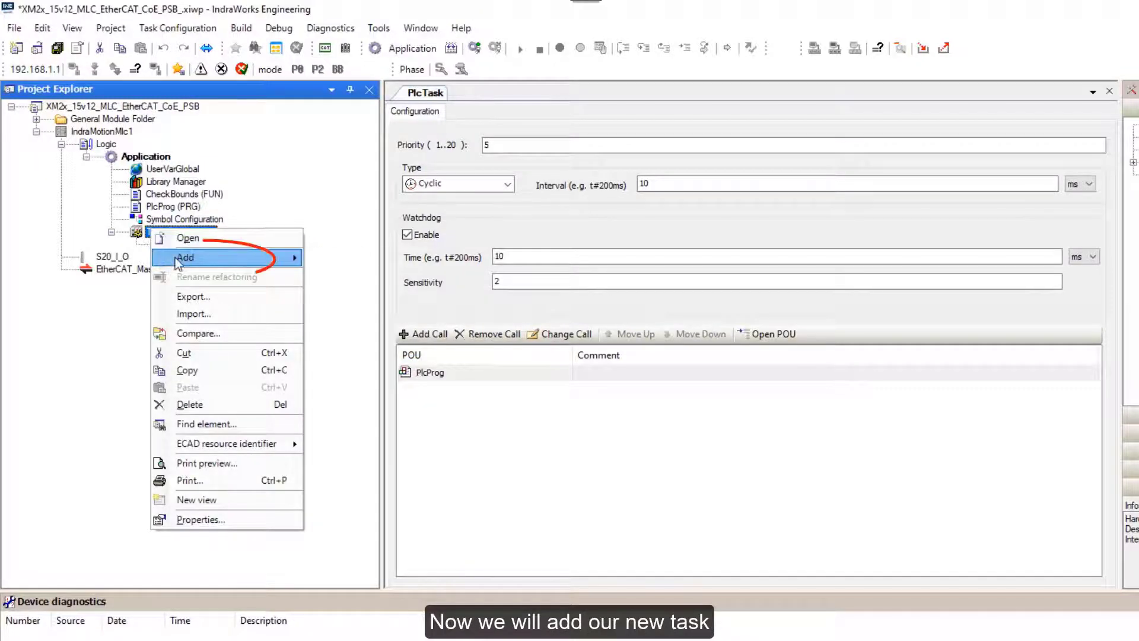
mouse_move(175, 258)
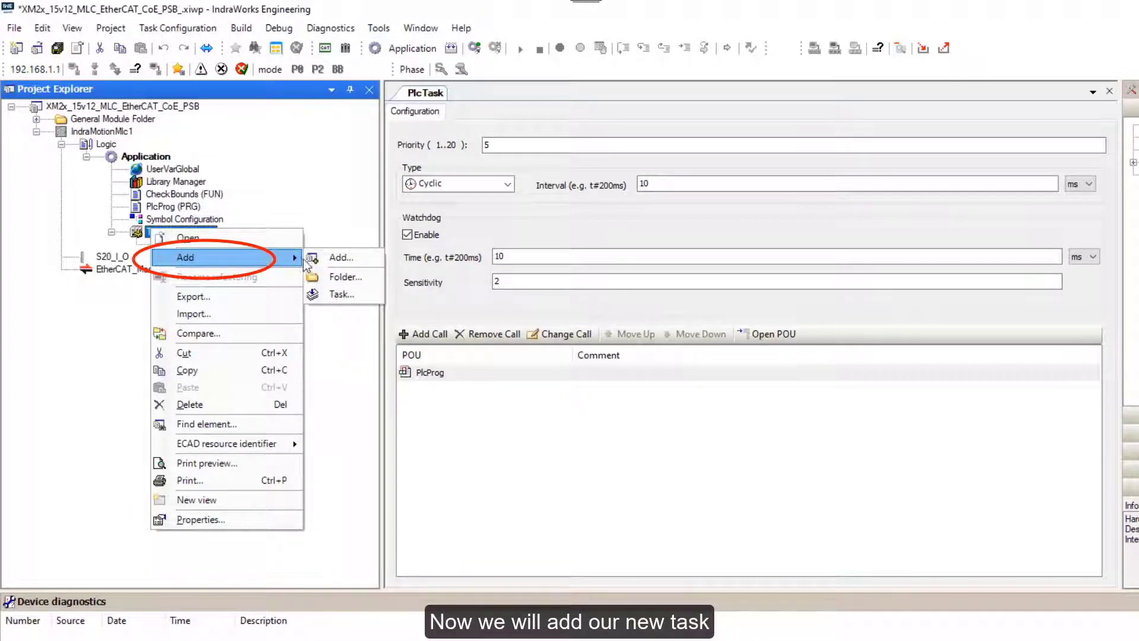
left_click(342, 294)
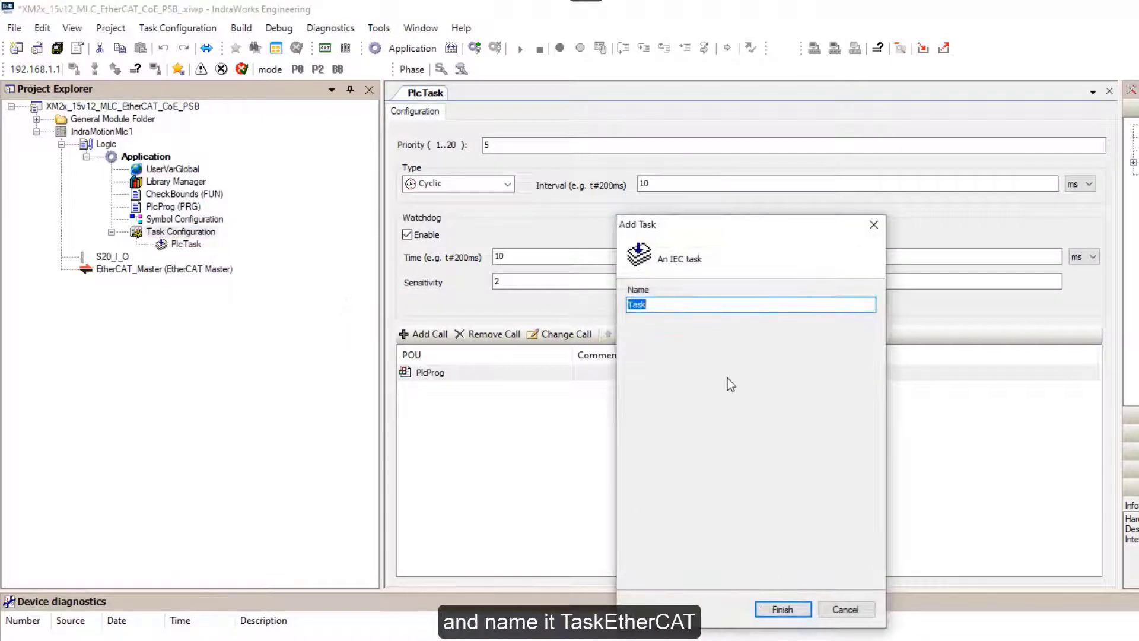
left_click(655, 309)
type("EtherCAT")
left_click(777, 609)
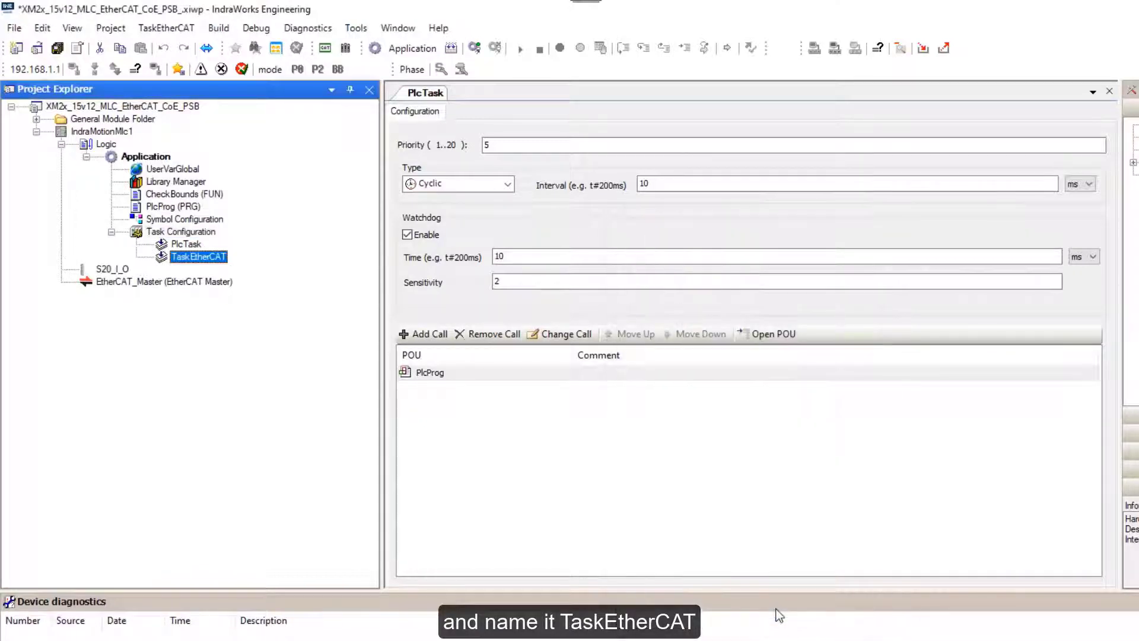
Set TaskEtherCAT to priority 3, type External, triggered by EVENT_OP_MODE_ETHERCAT_CYCLIC.
double_click(188, 260)
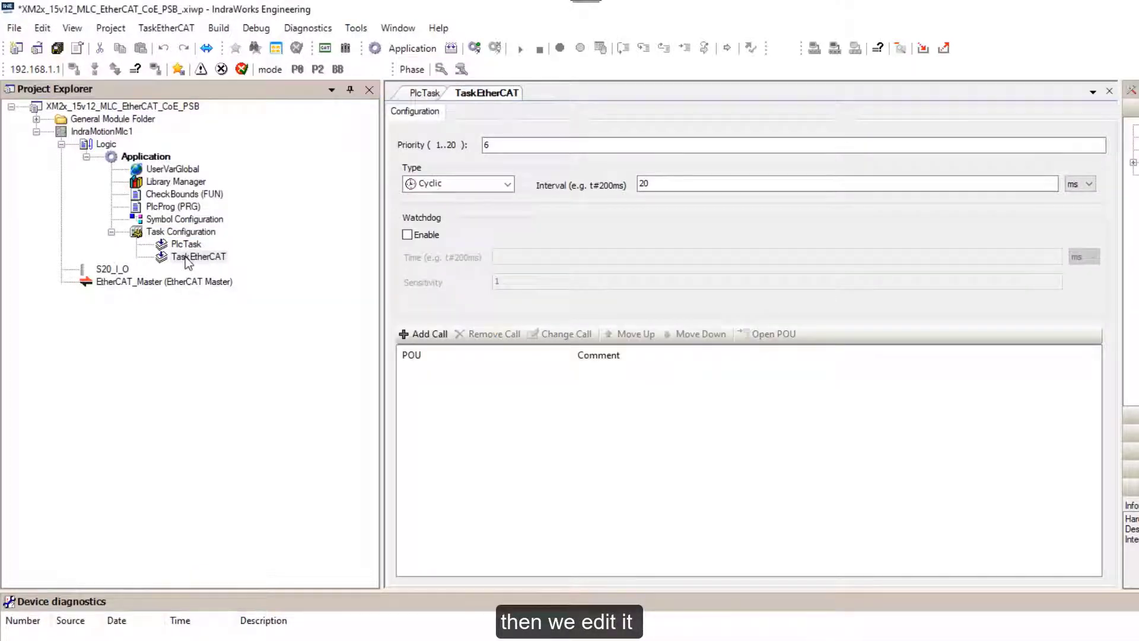
left_click(497, 147)
key("BackSpace")
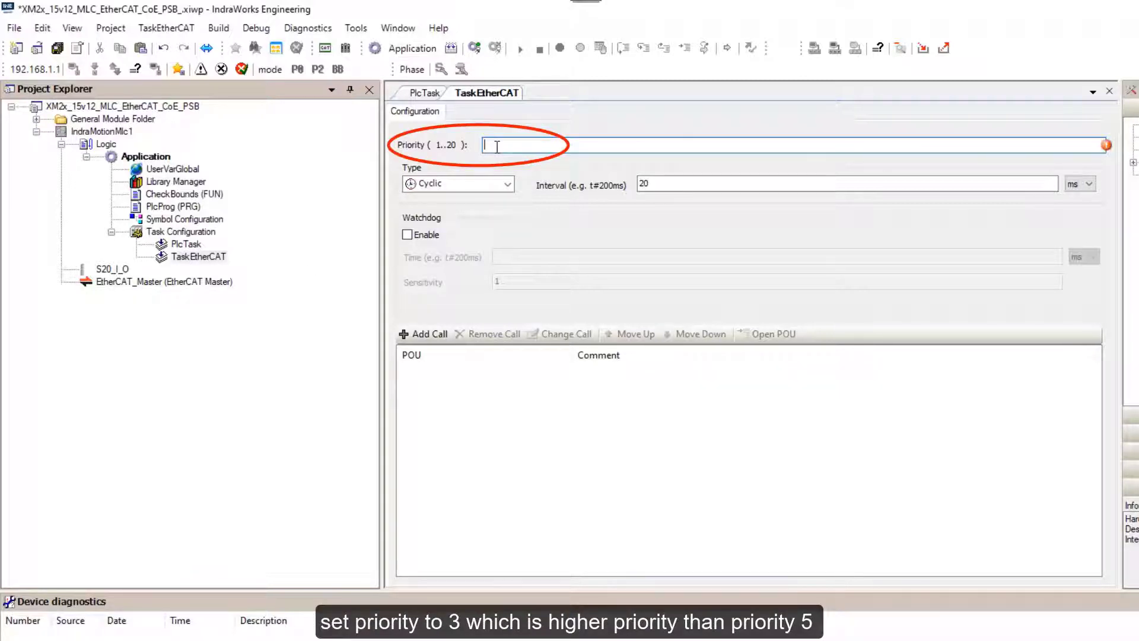
type("3")
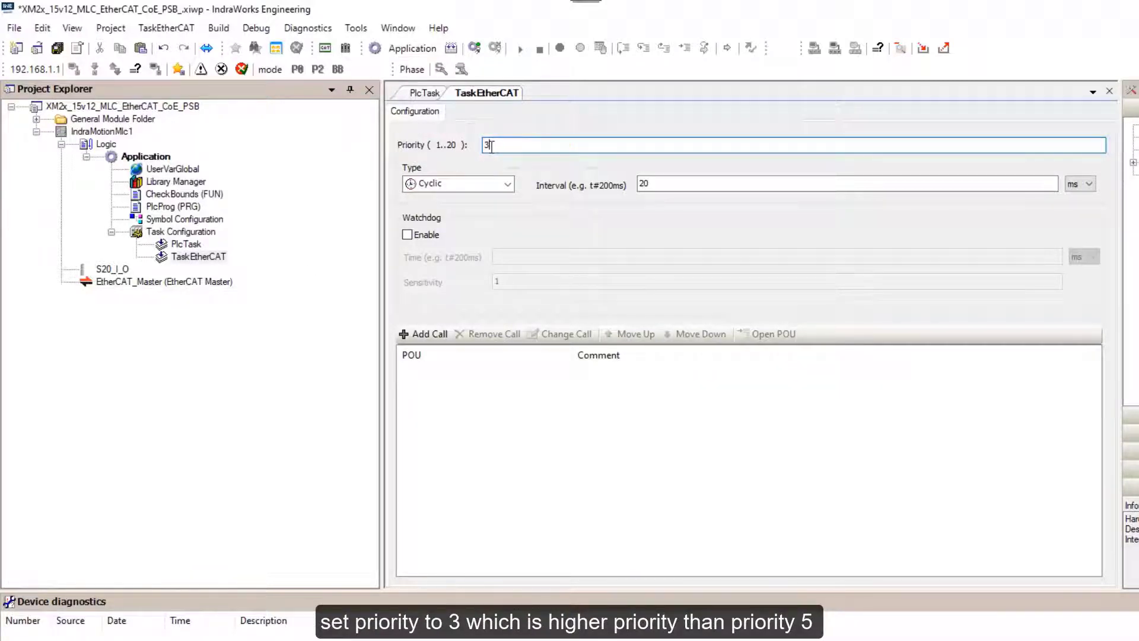
left_click(509, 185)
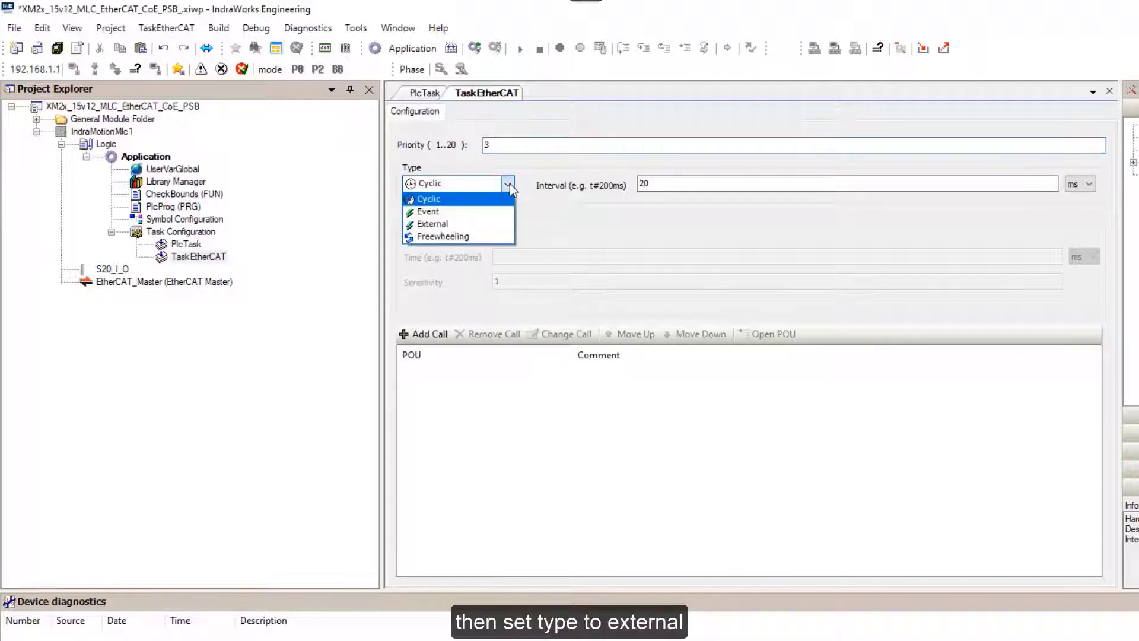
left_click(488, 225)
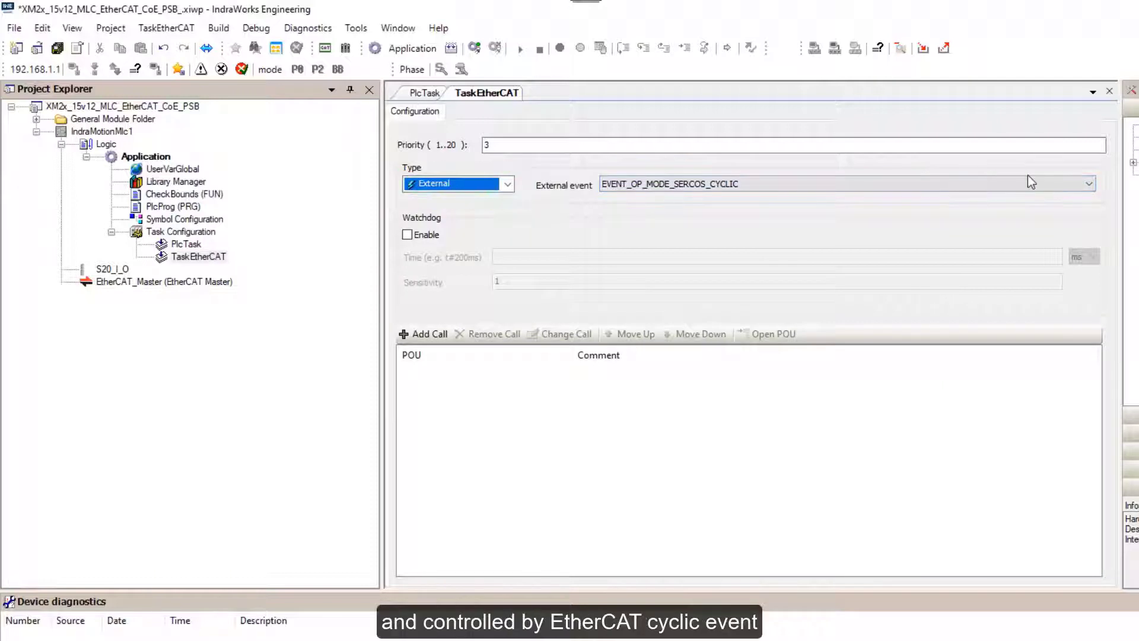
left_click(1089, 183)
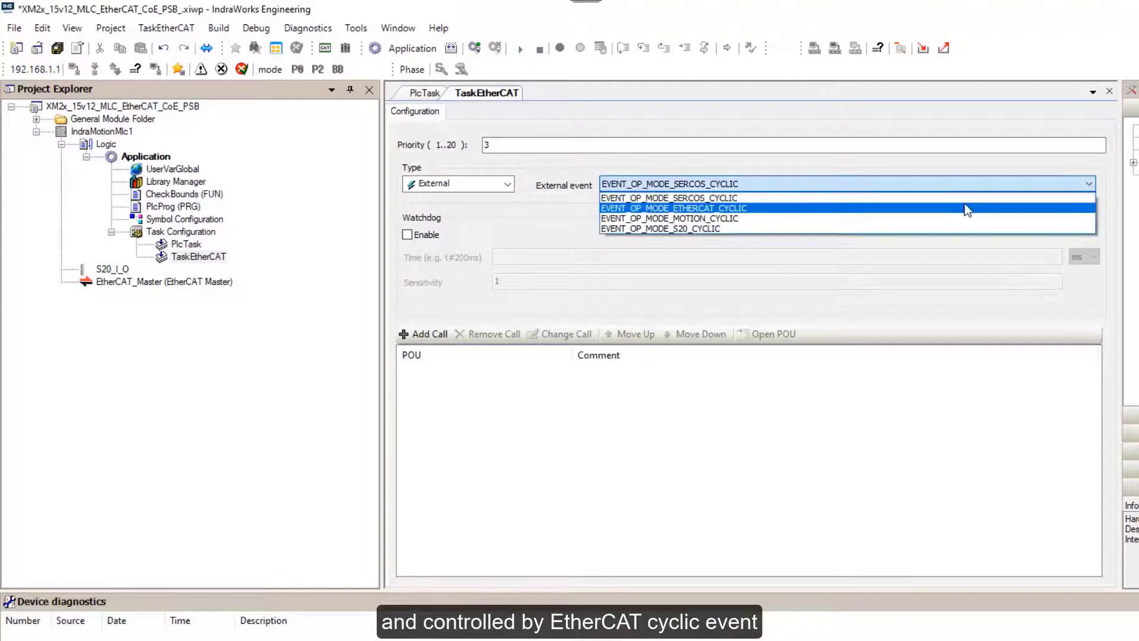
left_click(967, 208)
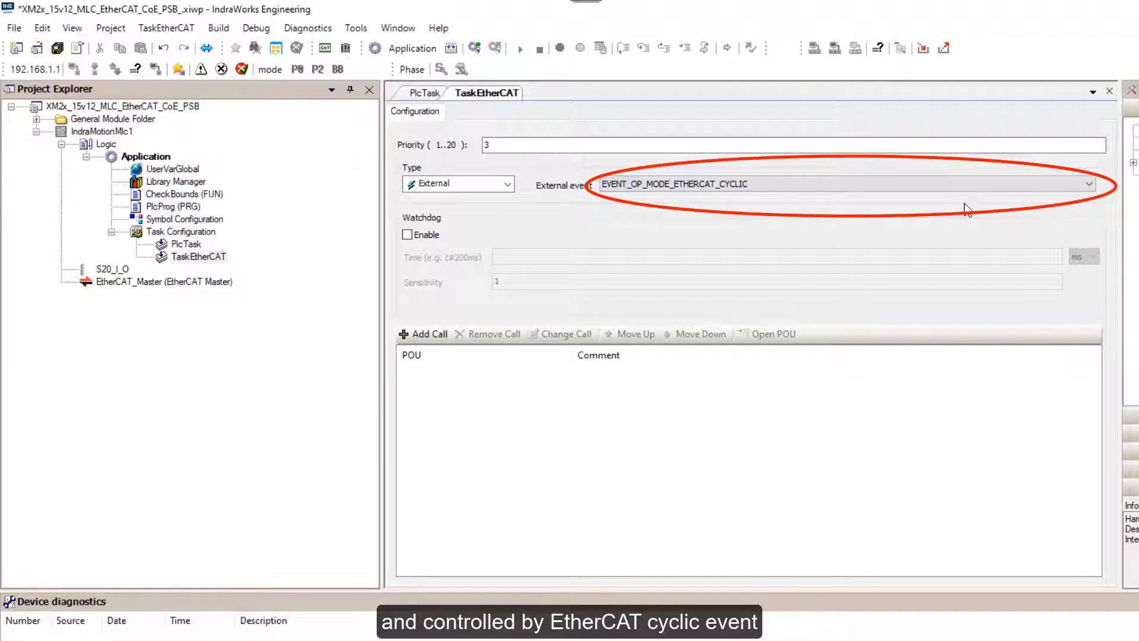
left_click(1110, 91)
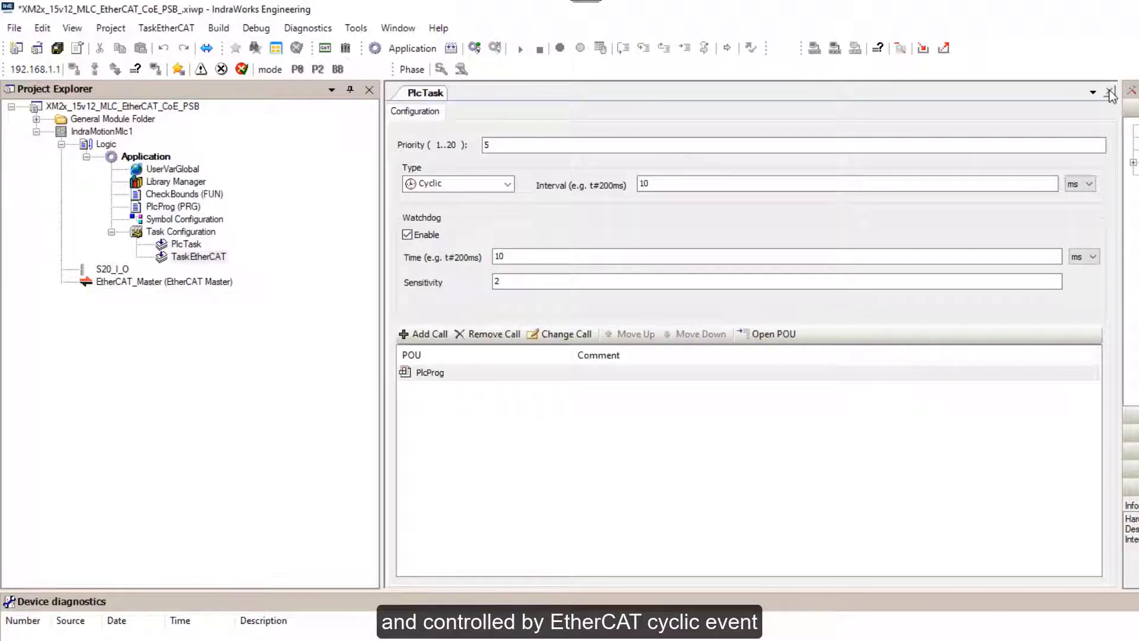
Create a new POU program named prEtherCAT under Application.
left_click(1110, 93)
right_click(145, 156)
mouse_move(149, 162)
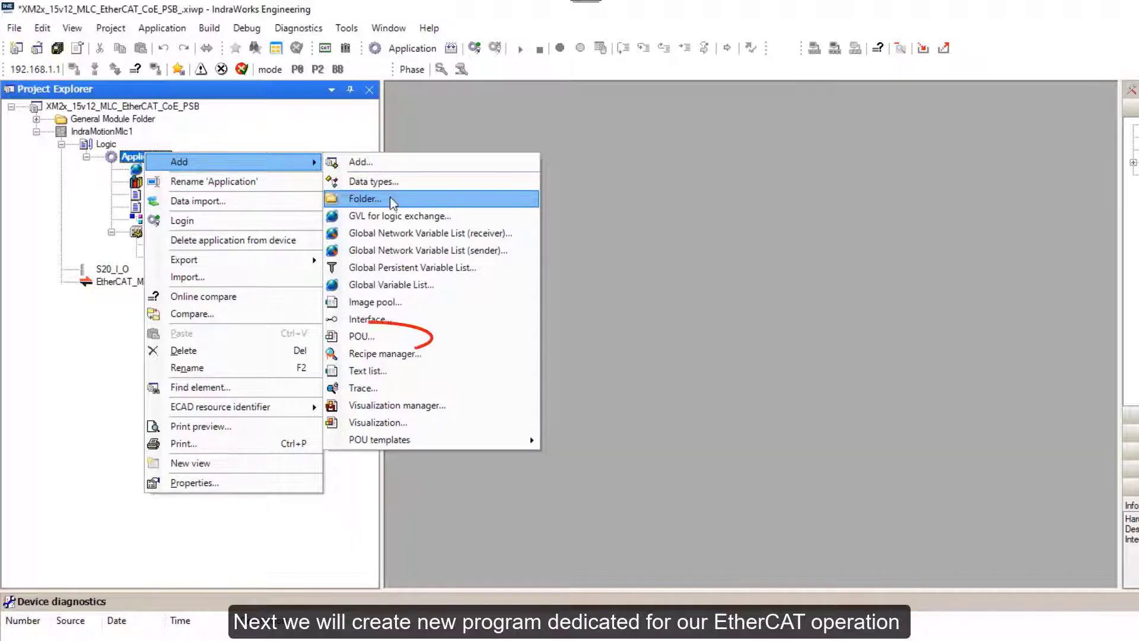
left_click(365, 335)
type("prEtherCAT")
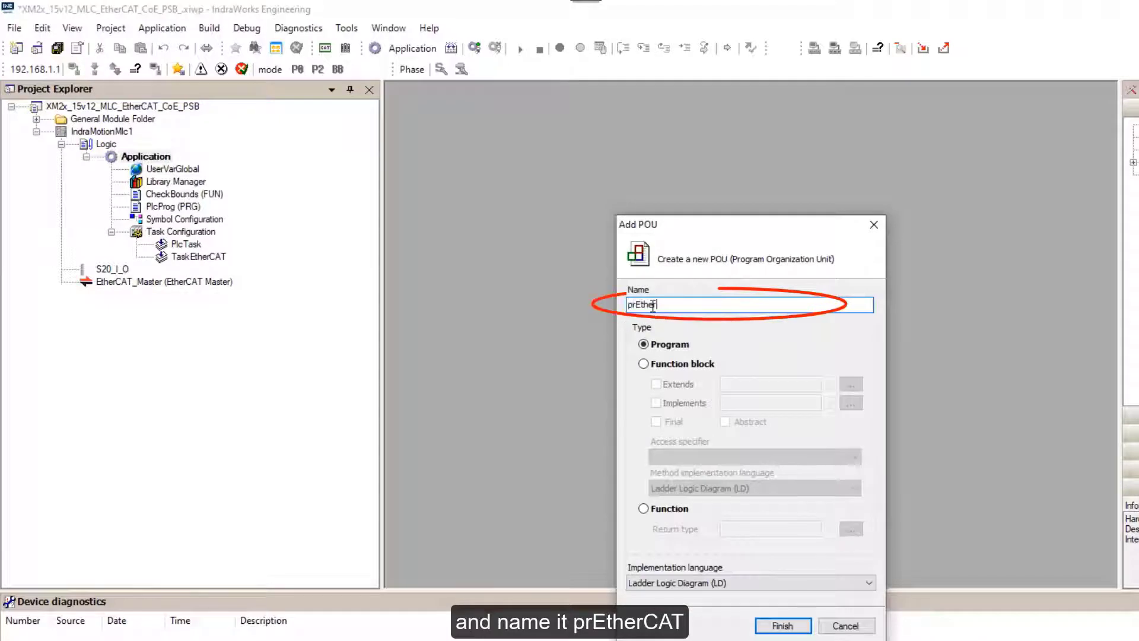
left_click(782, 625)
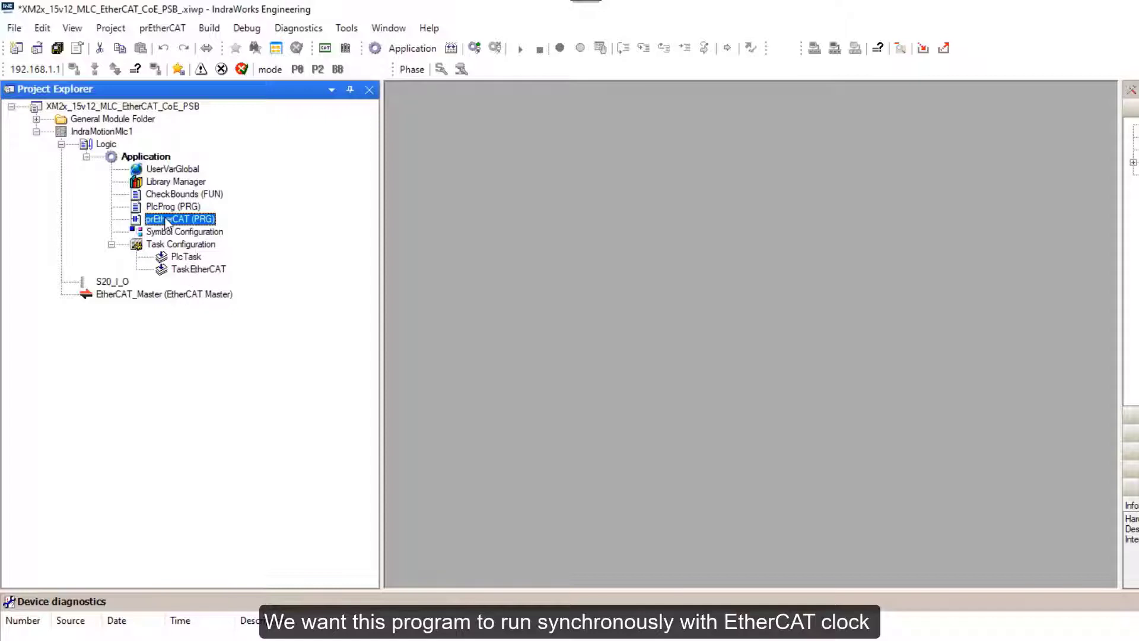
Add a call to prEtherCAT in the TaskEtherCAT configuration.
left_click(188, 272)
double_click(187, 272)
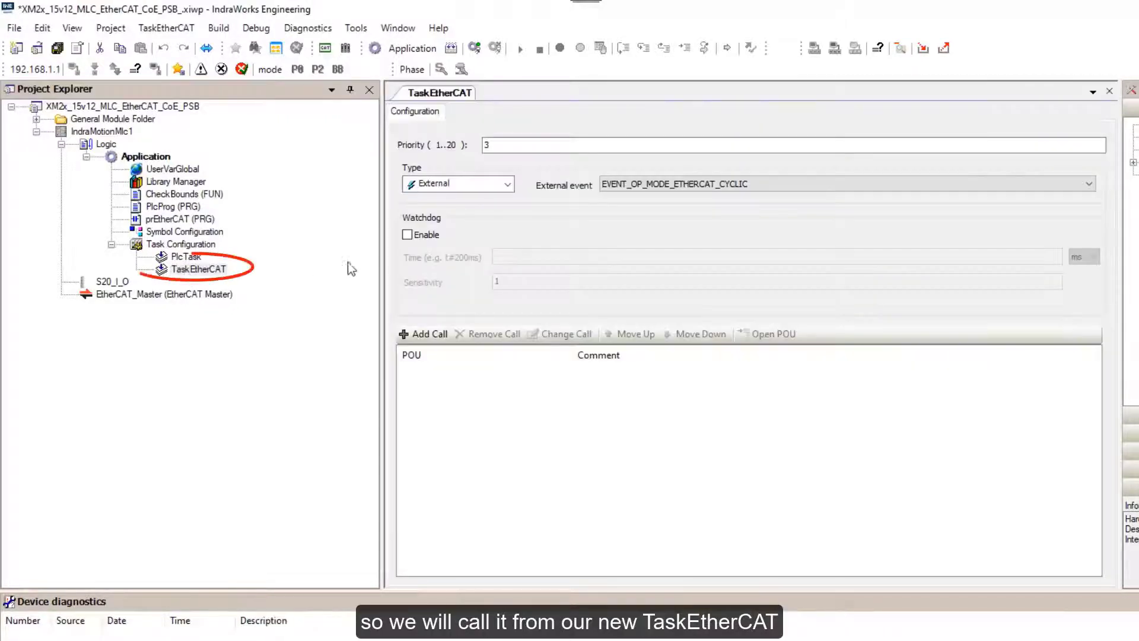
left_click(422, 334)
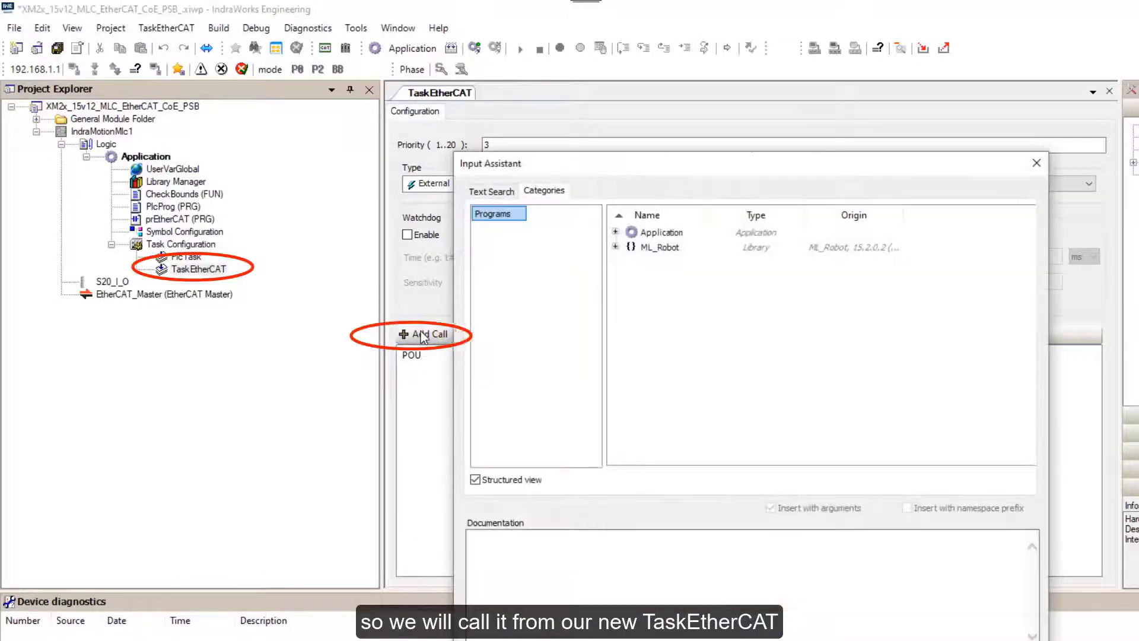
left_click(616, 232)
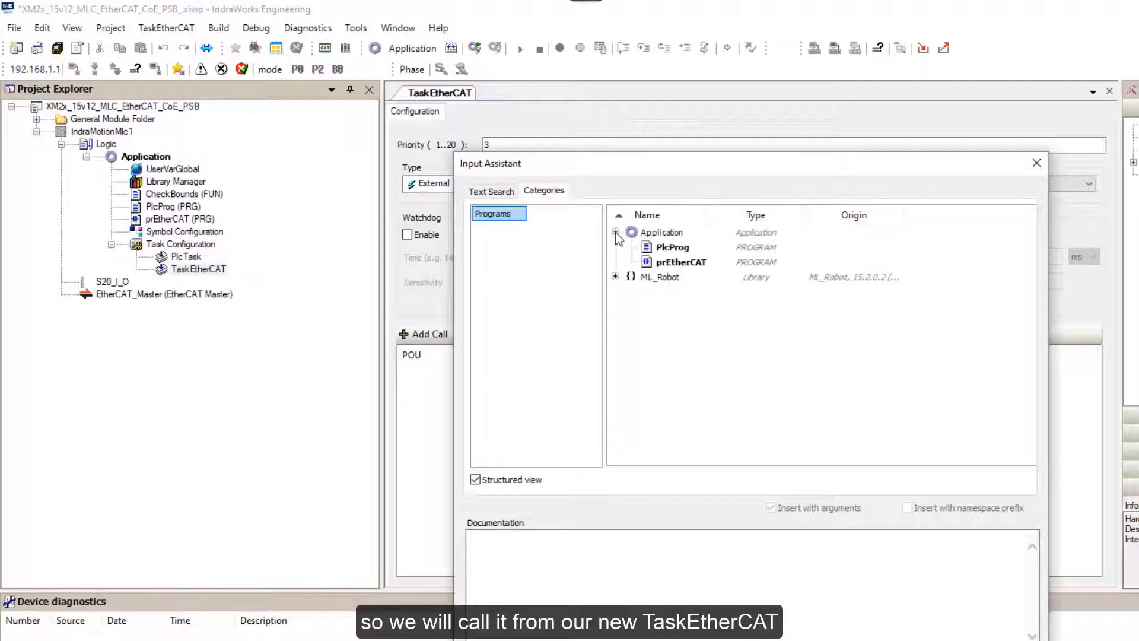
double_click(672, 262)
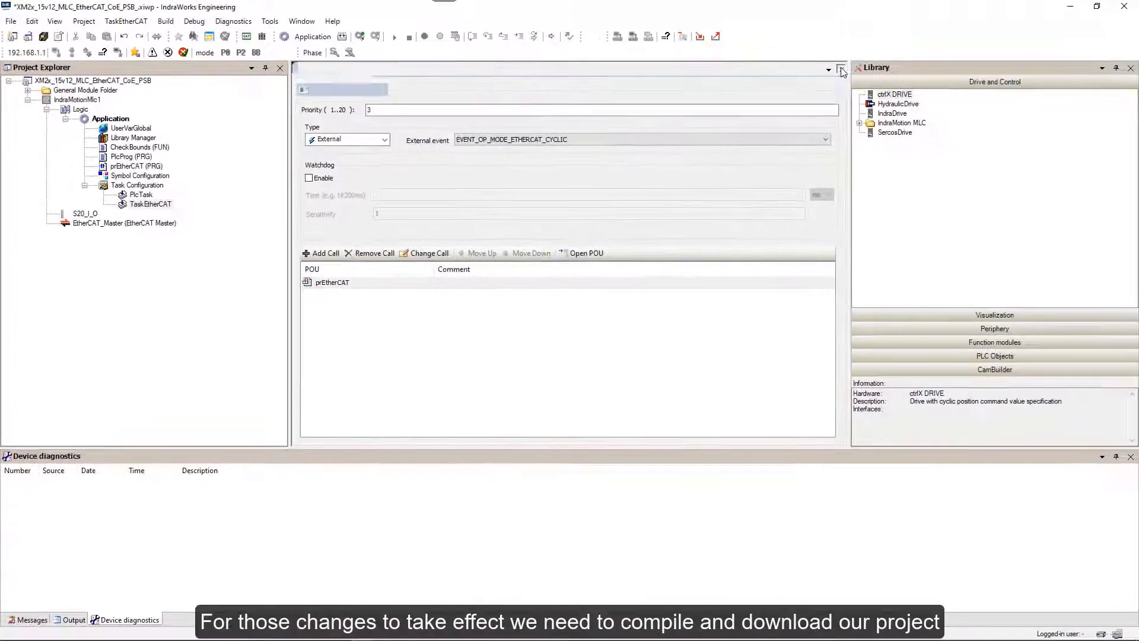
left_click(1110, 94)
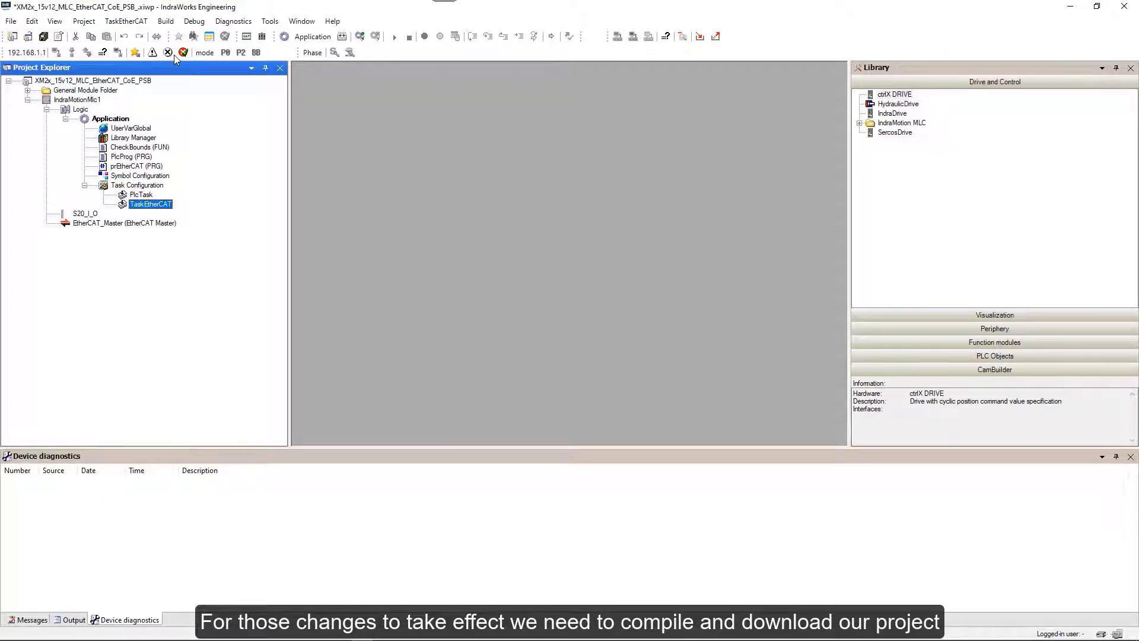
Build the application and start it on the controller.
left_click(165, 21)
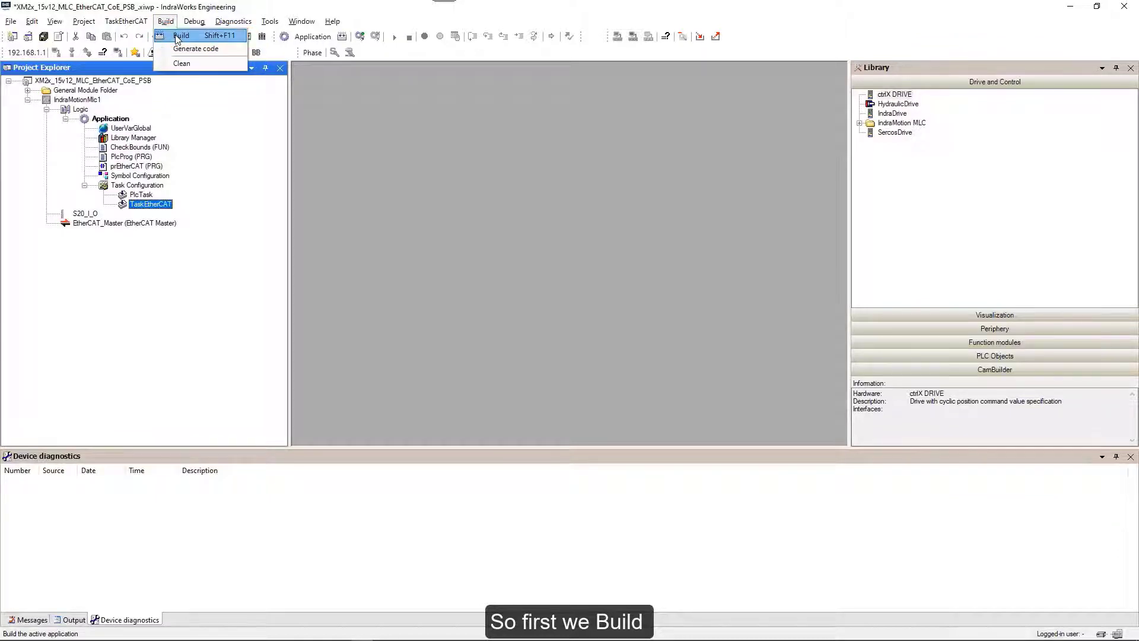
left_click(178, 36)
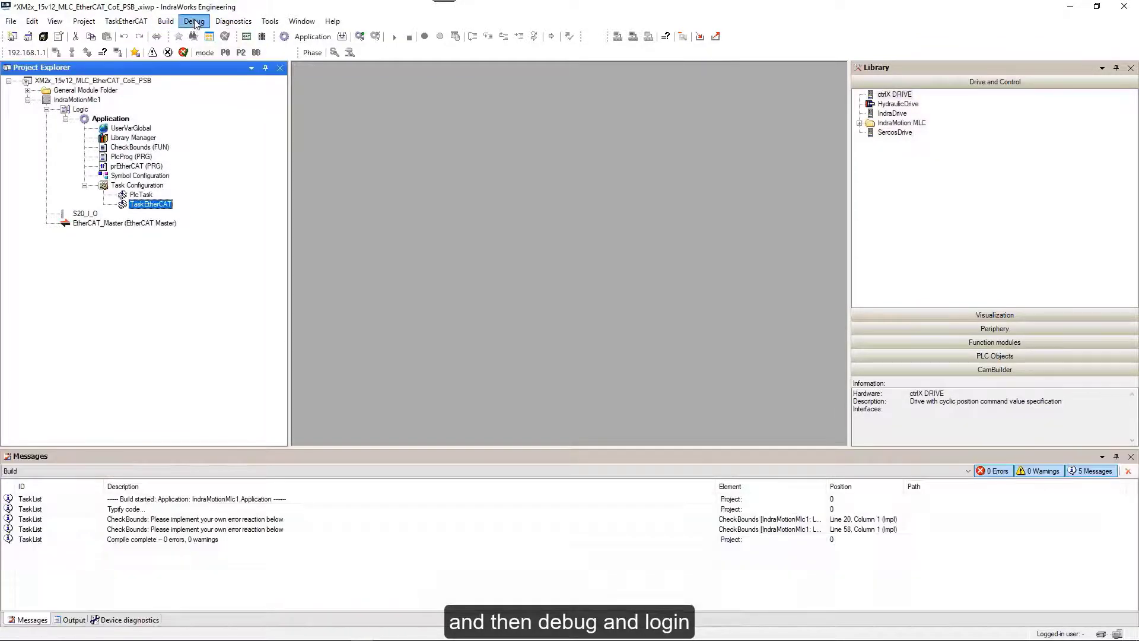
left_click(194, 21)
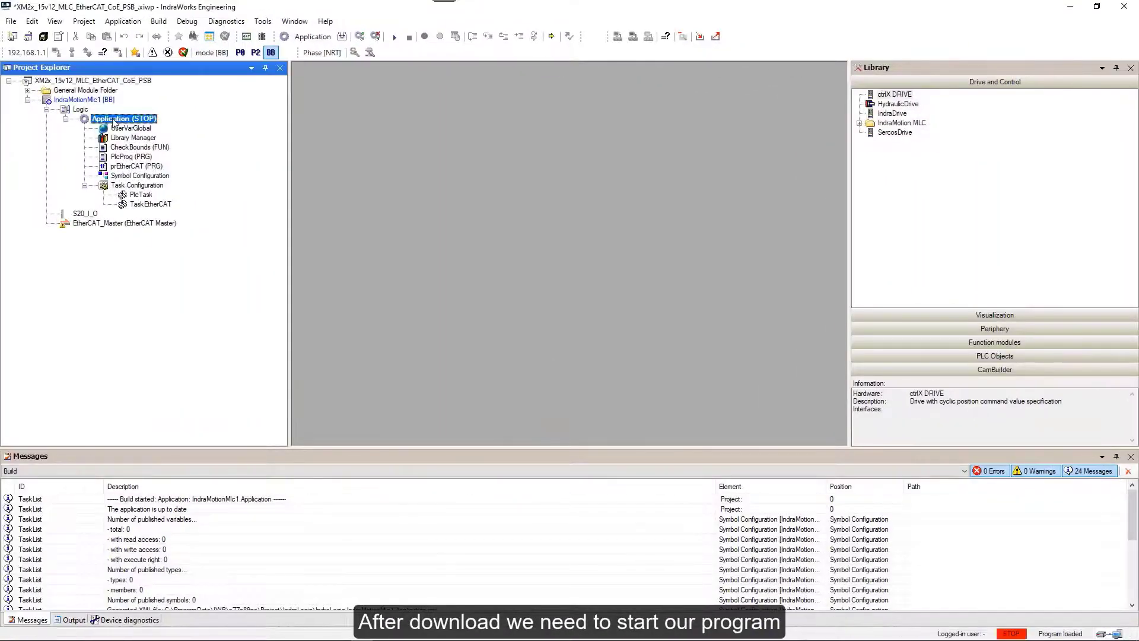
right_click(114, 123)
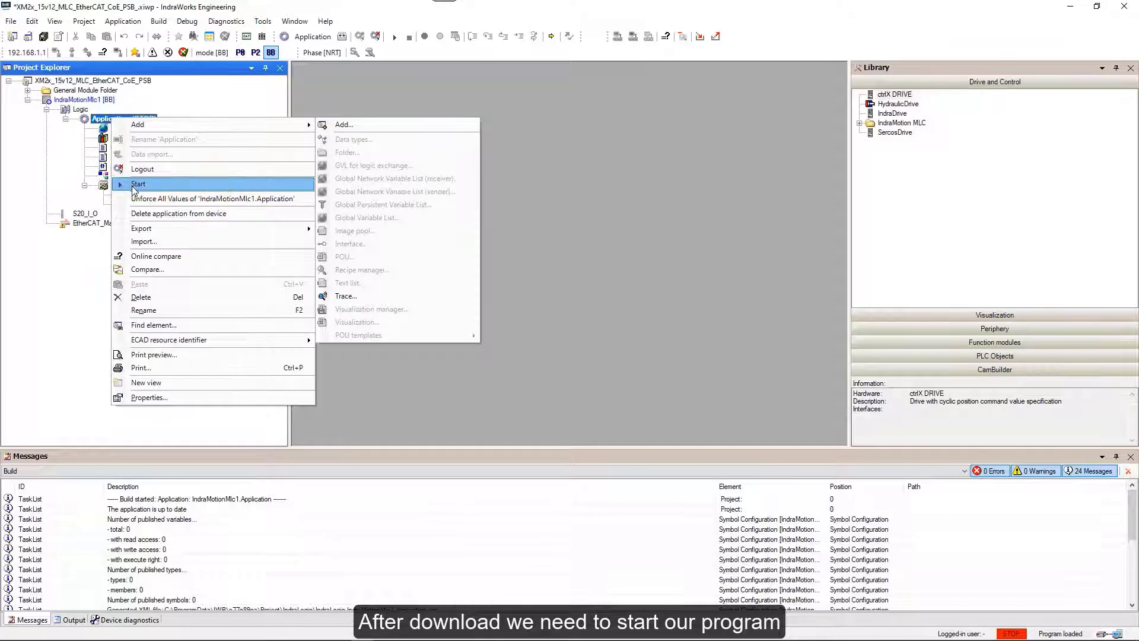
left_click(134, 185)
left_click(598, 367)
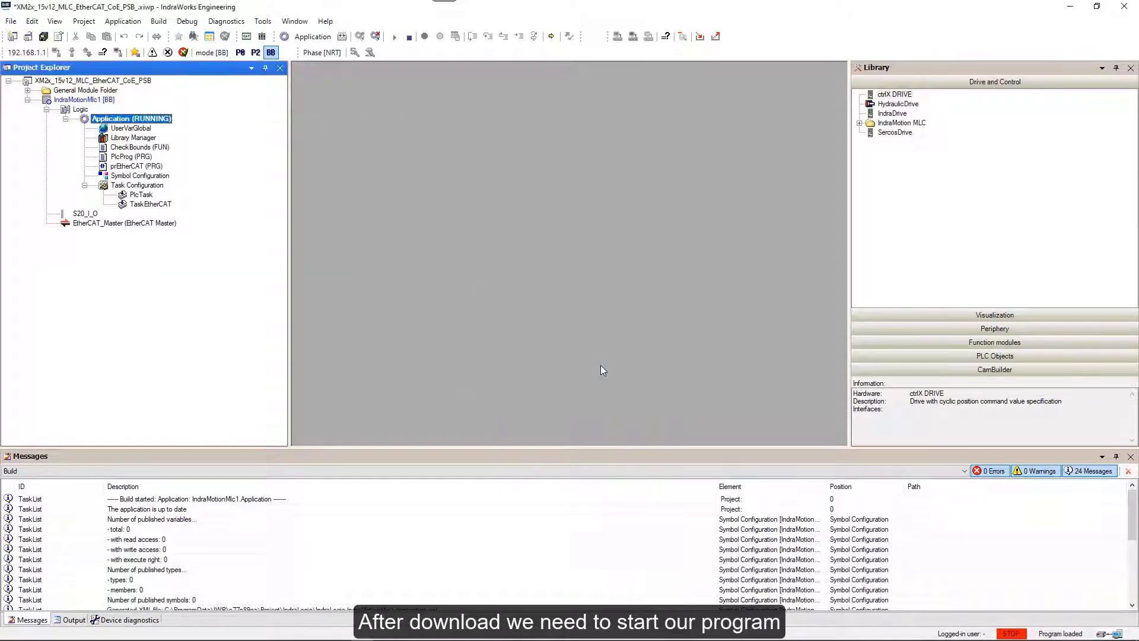
Review the live Task Configuration monitor, then close it.
left_click(133, 187)
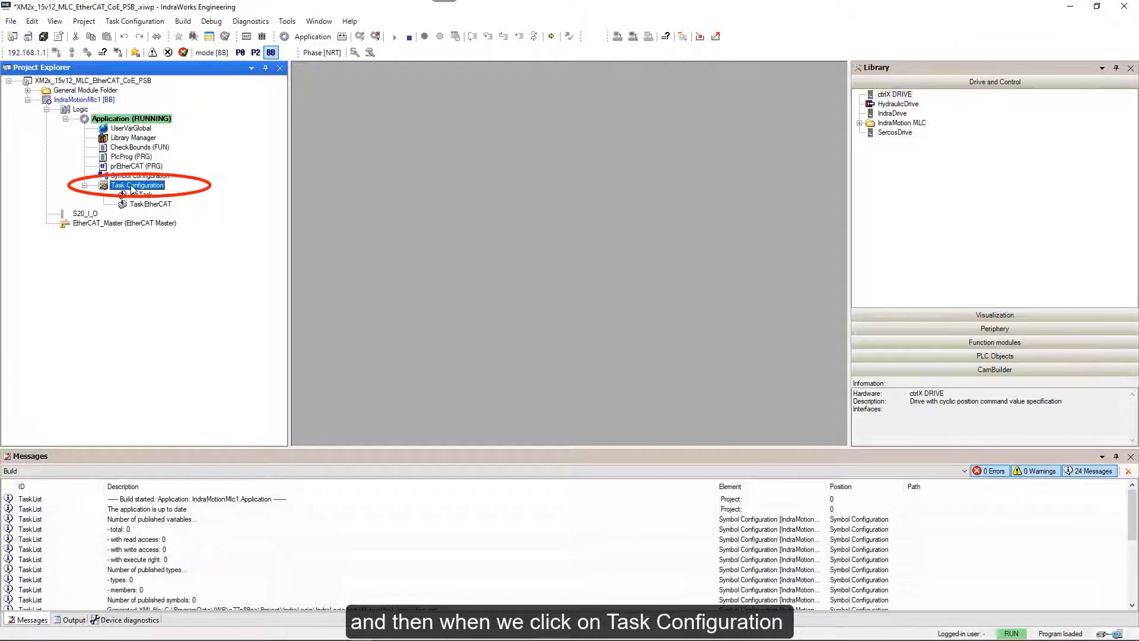
double_click(132, 186)
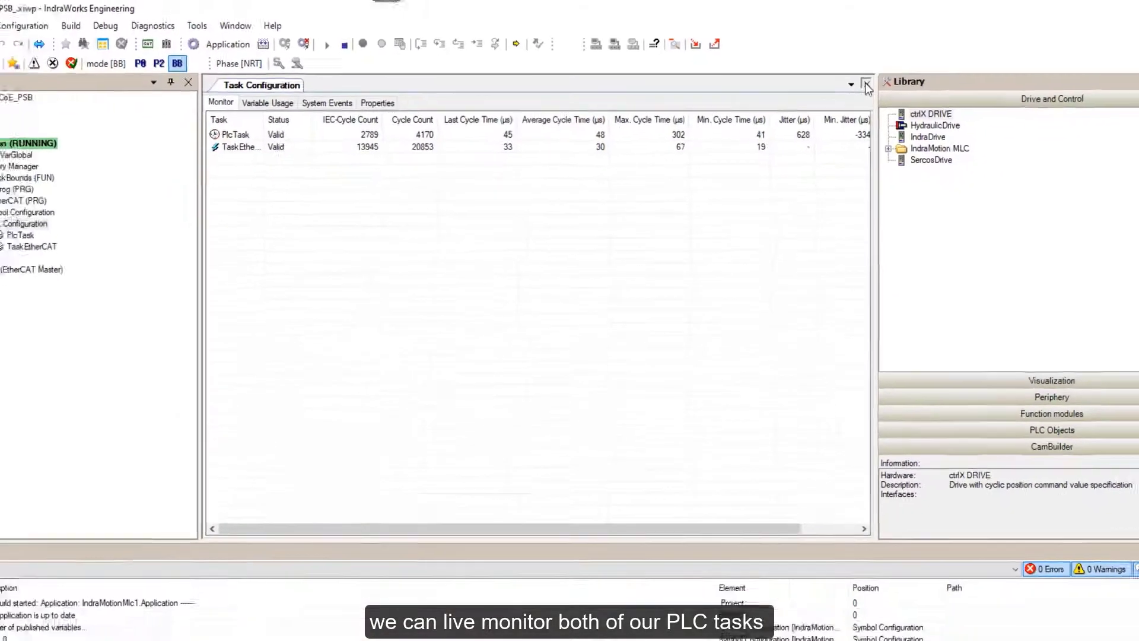
left_click(887, 96)
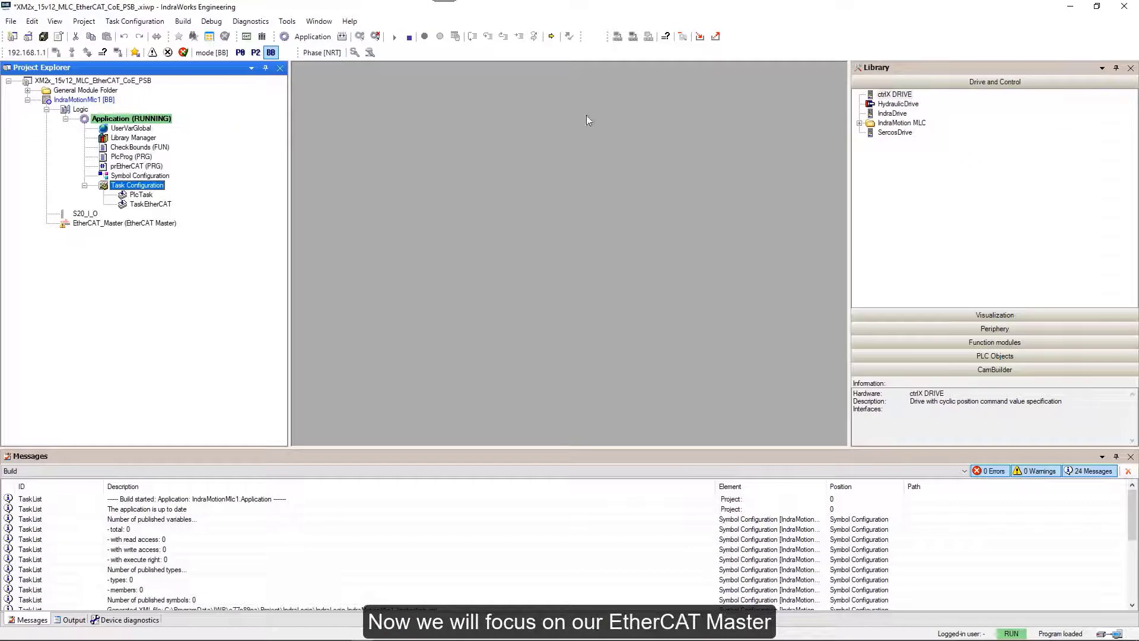
Collapse the tree and scan EtherCAT_Master's bus, finding IndraDrive PSB20/21 CoE without applying it.
left_click(65, 118)
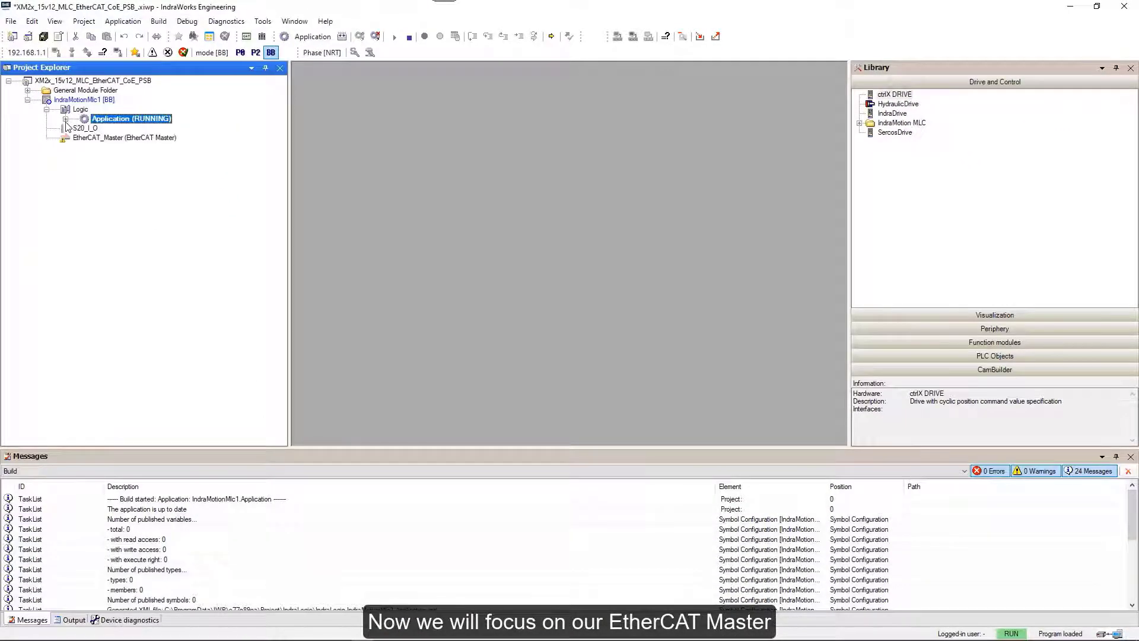
left_click(47, 109)
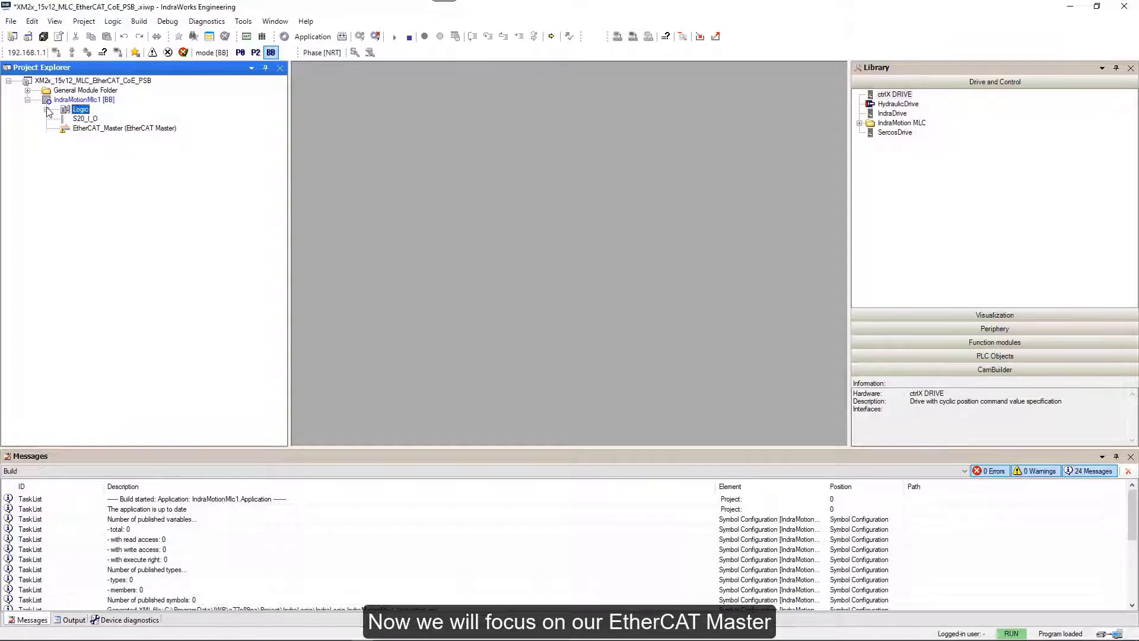
right_click(104, 129)
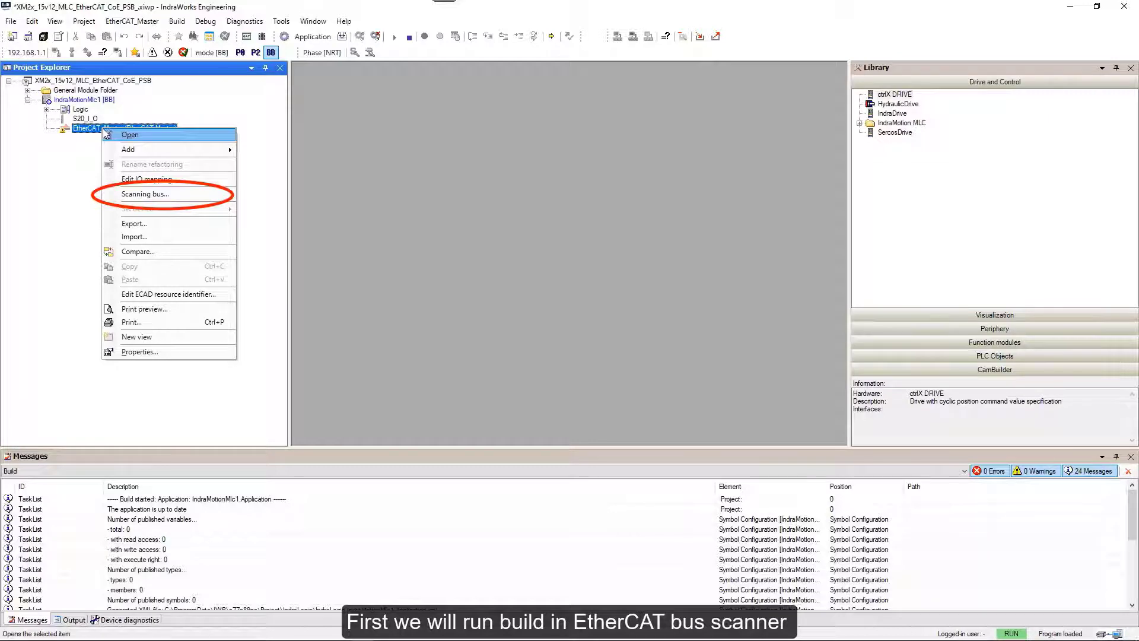
left_click(141, 195)
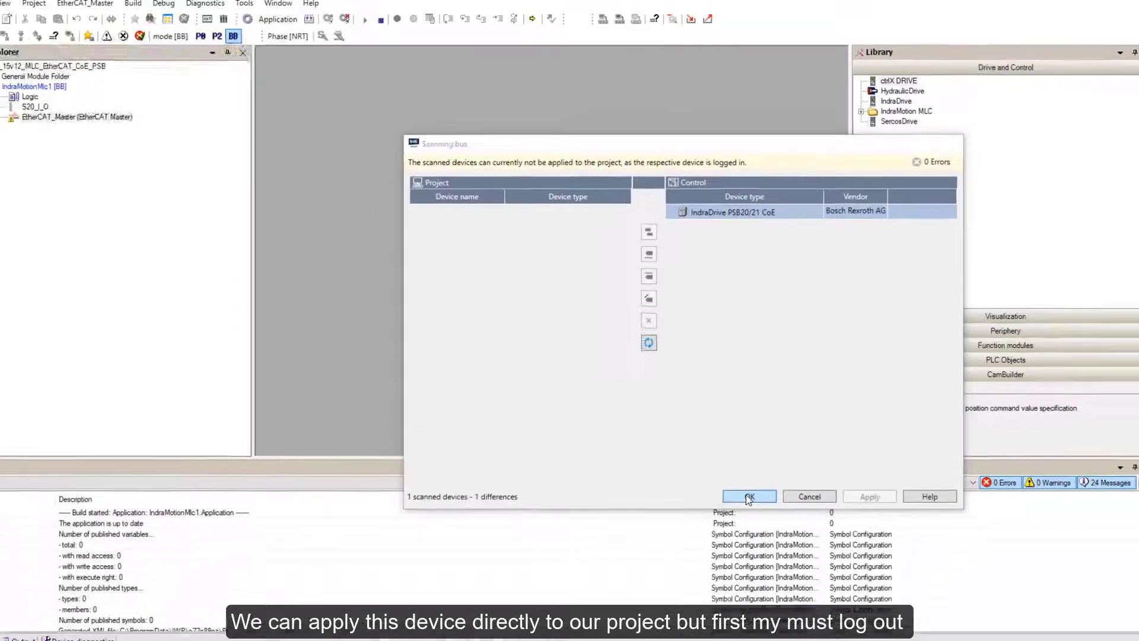
left_click(713, 583)
left_click(207, 22)
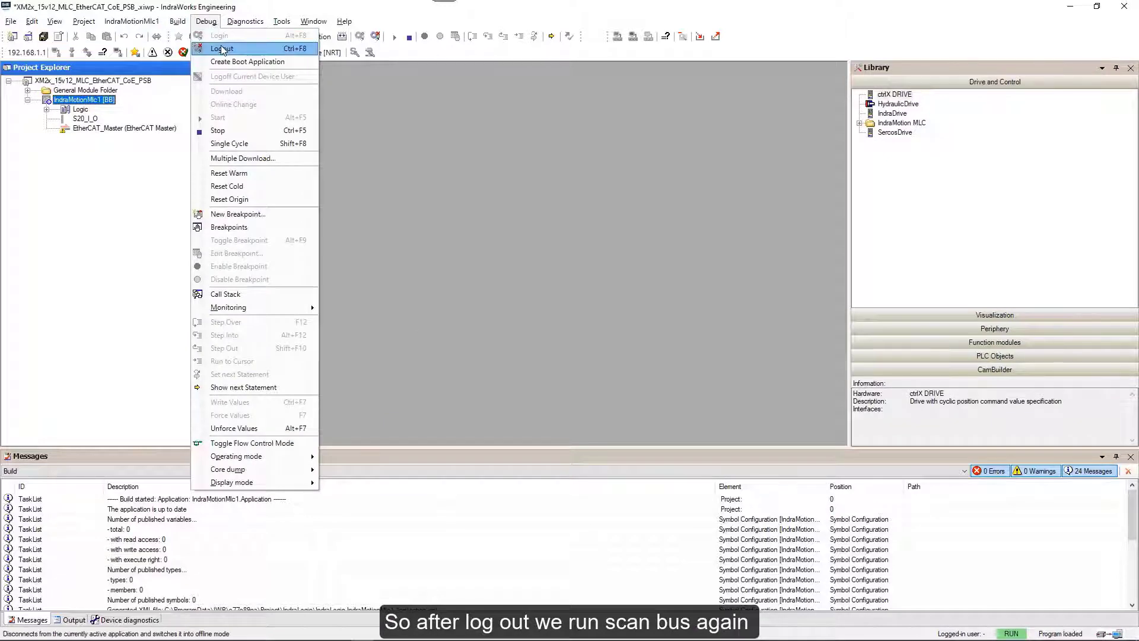
Log out, rescan EtherCAT_Master's bus and insert IndraDrive_PSB20_21_CoE into the project.
left_click(222, 48)
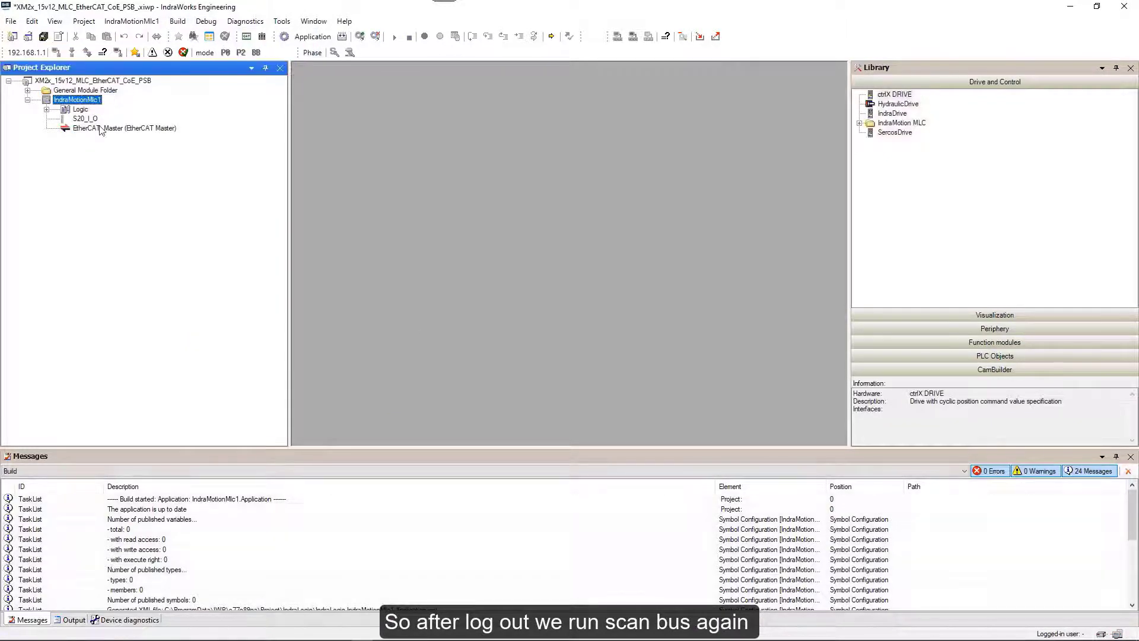
left_click(101, 129)
right_click(101, 128)
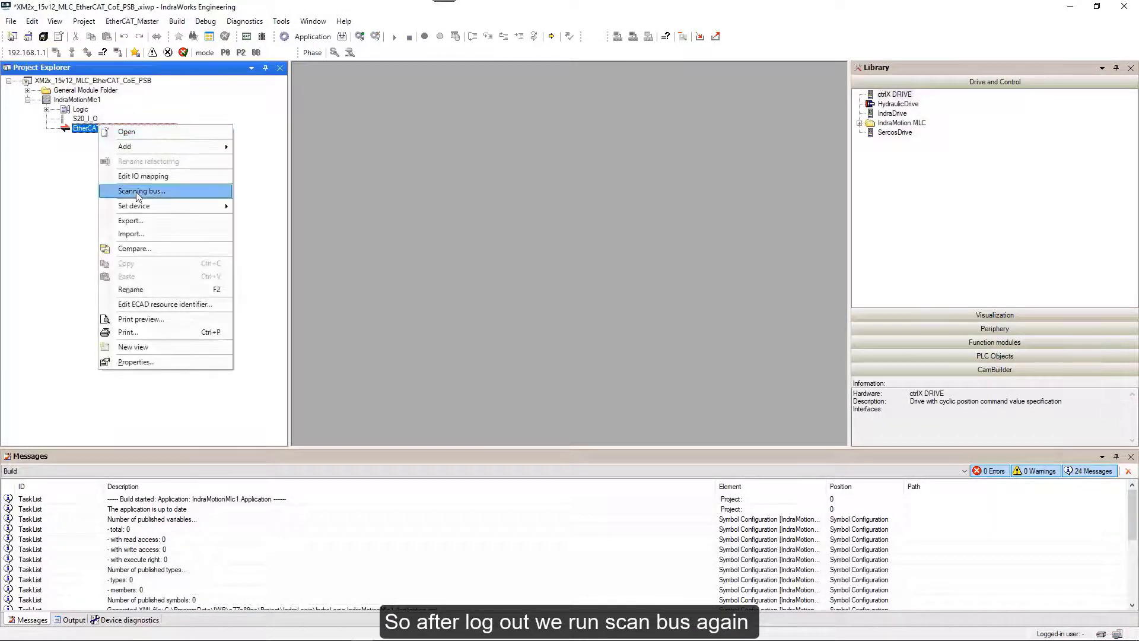
left_click(136, 190)
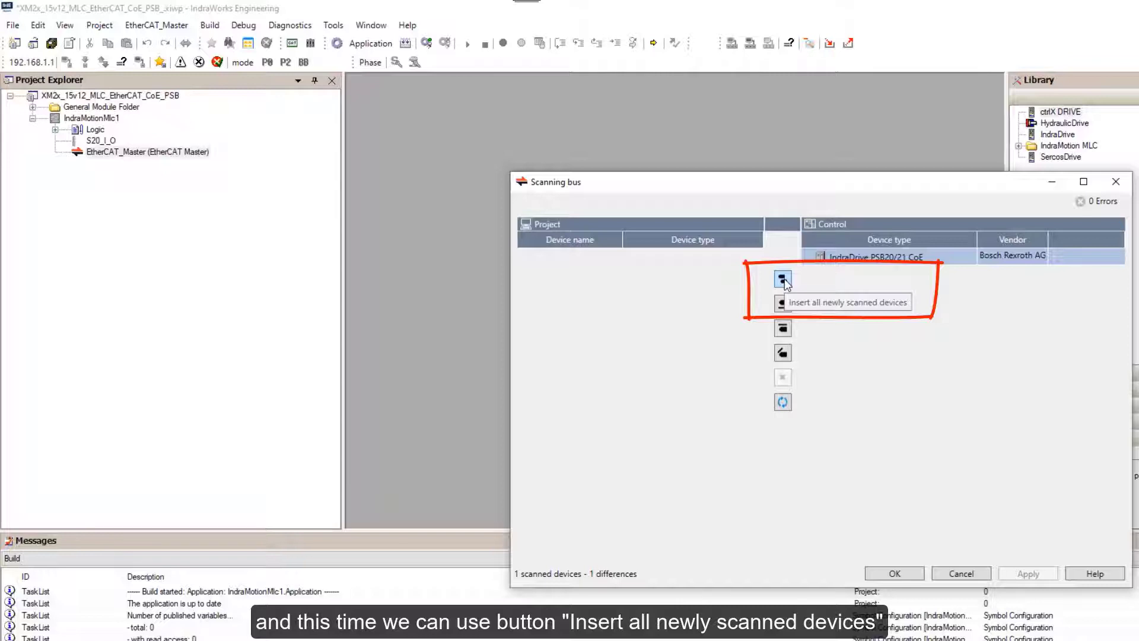
left_click(783, 279)
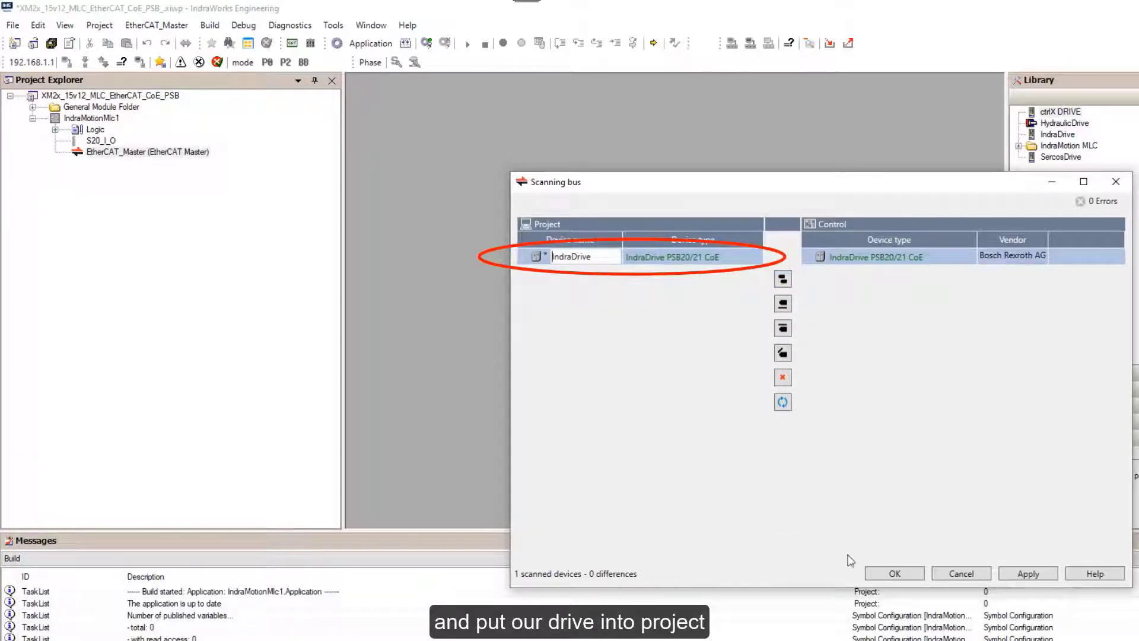
left_click(875, 573)
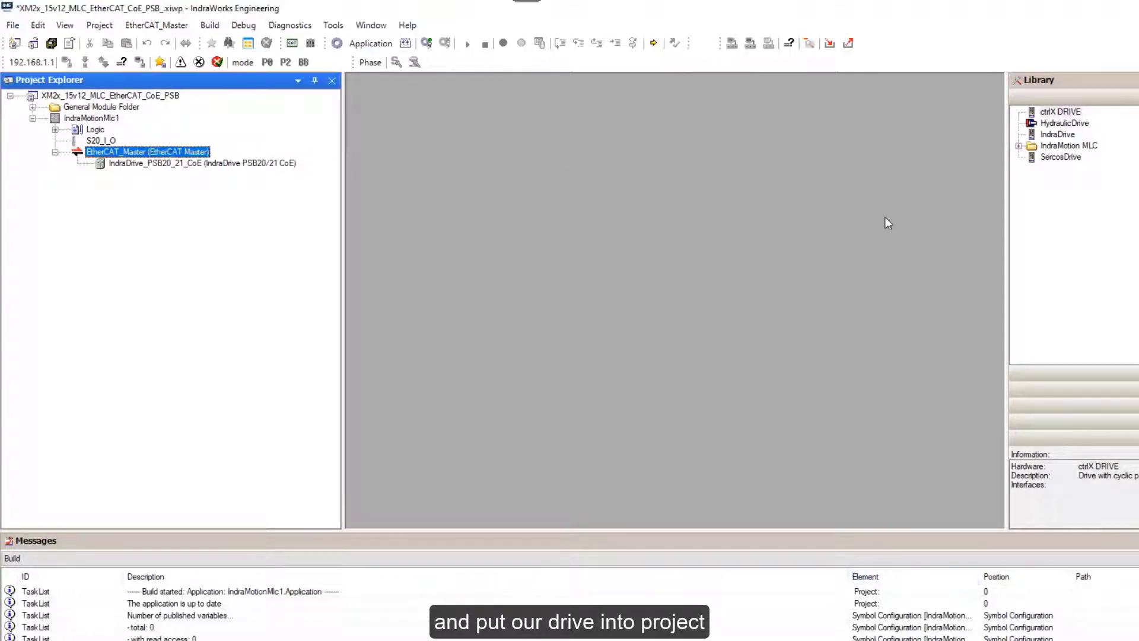
Open IndraDrive_PSB20_21_CoE and review its Process Data, Startup Parameters, Information, then General tabs.
left_click(154, 163)
double_click(153, 164)
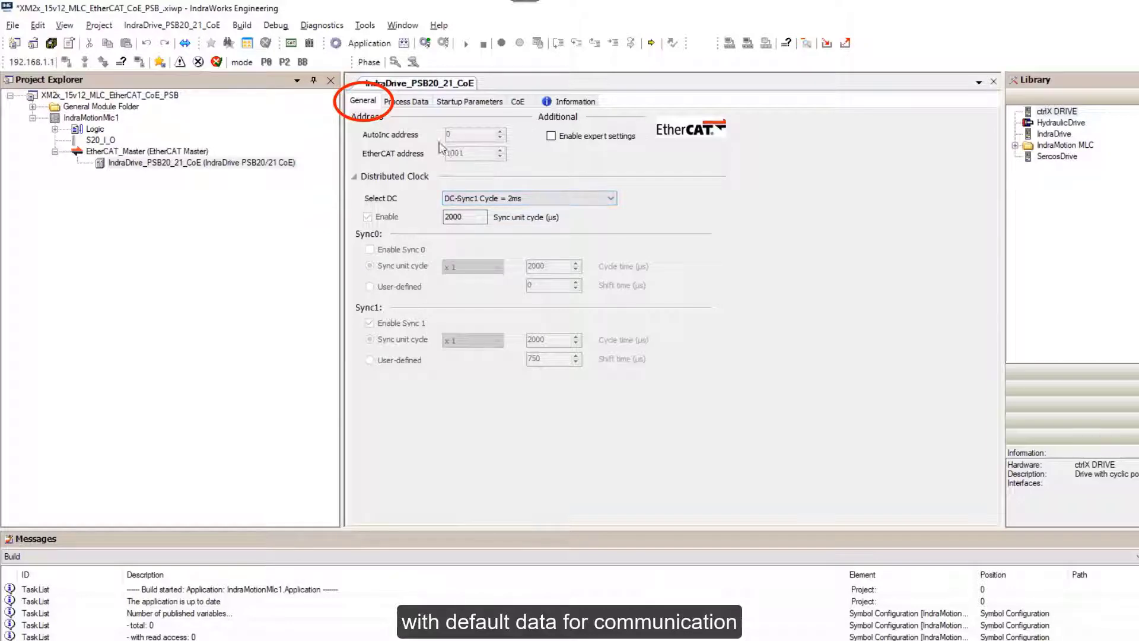
left_click(405, 102)
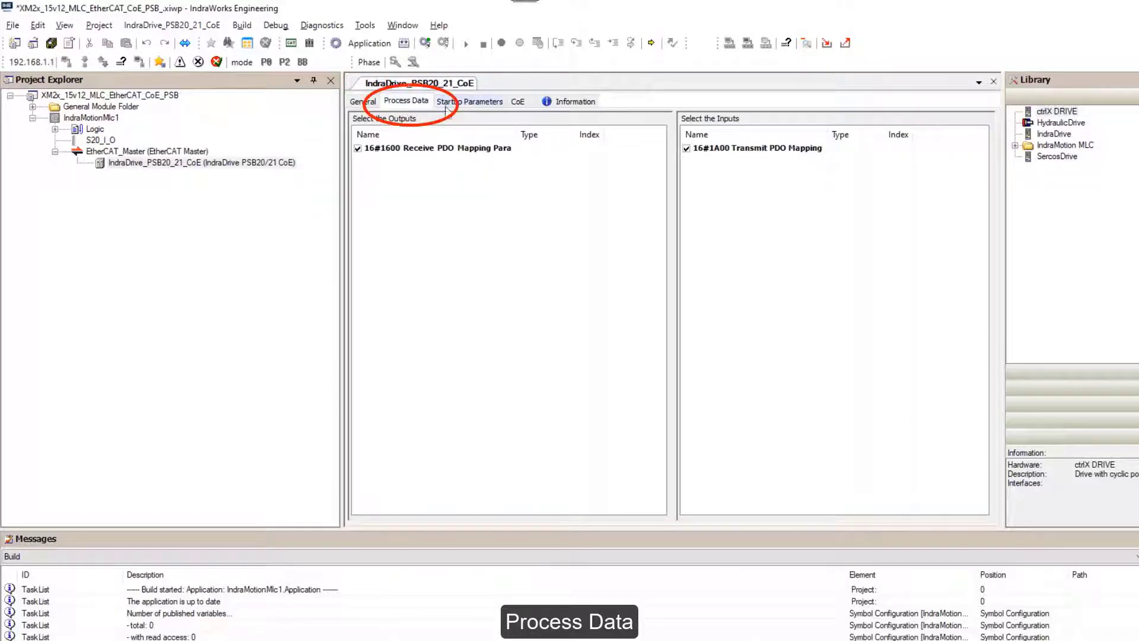
left_click(467, 102)
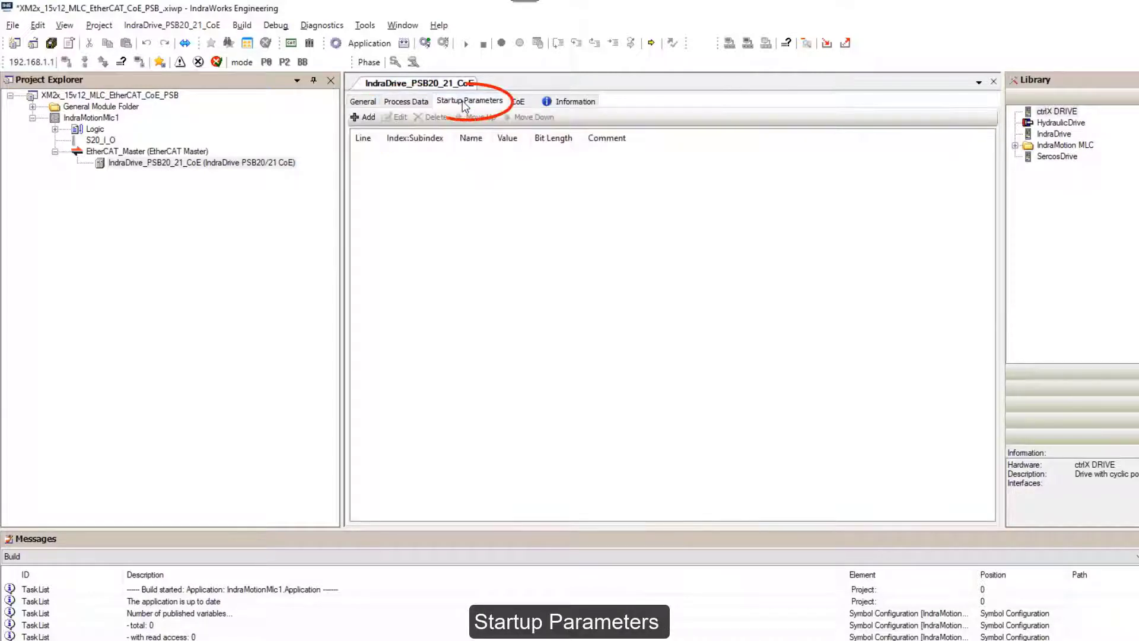
left_click(565, 104)
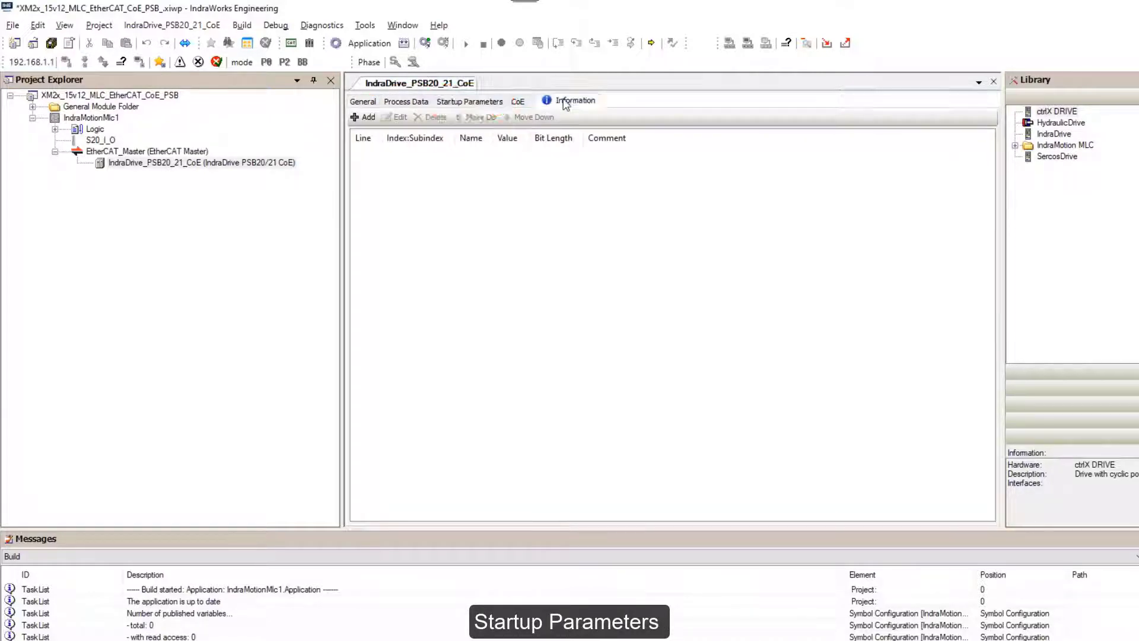
left_click(360, 104)
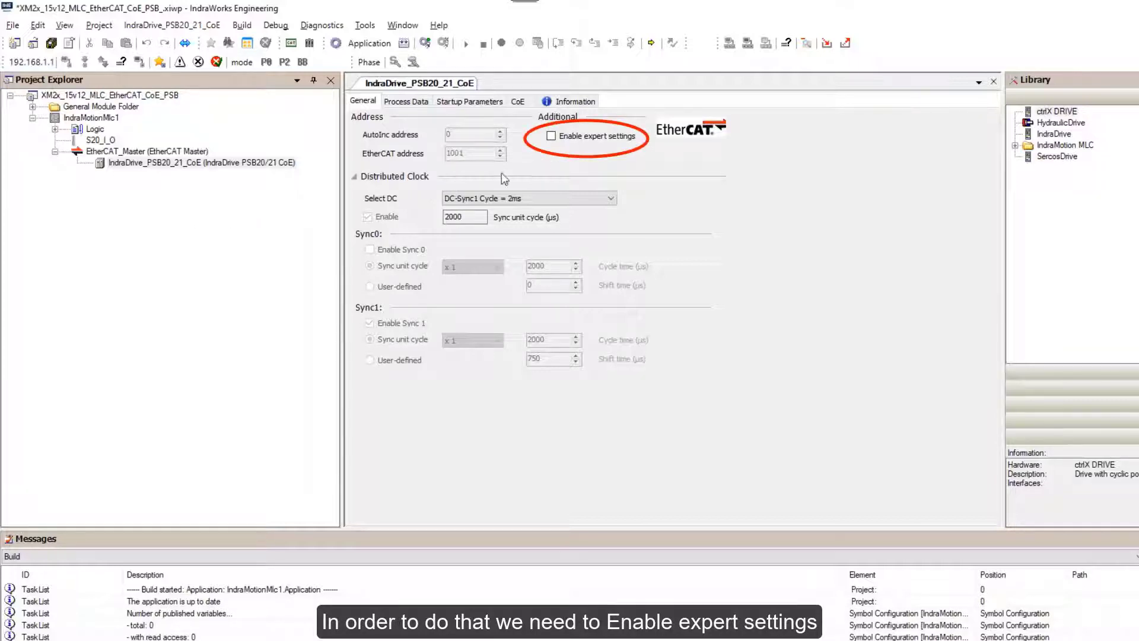
Enable the drive's expert settings and show its Expert Process Data with sync managers and PDO lists.
left_click(551, 137)
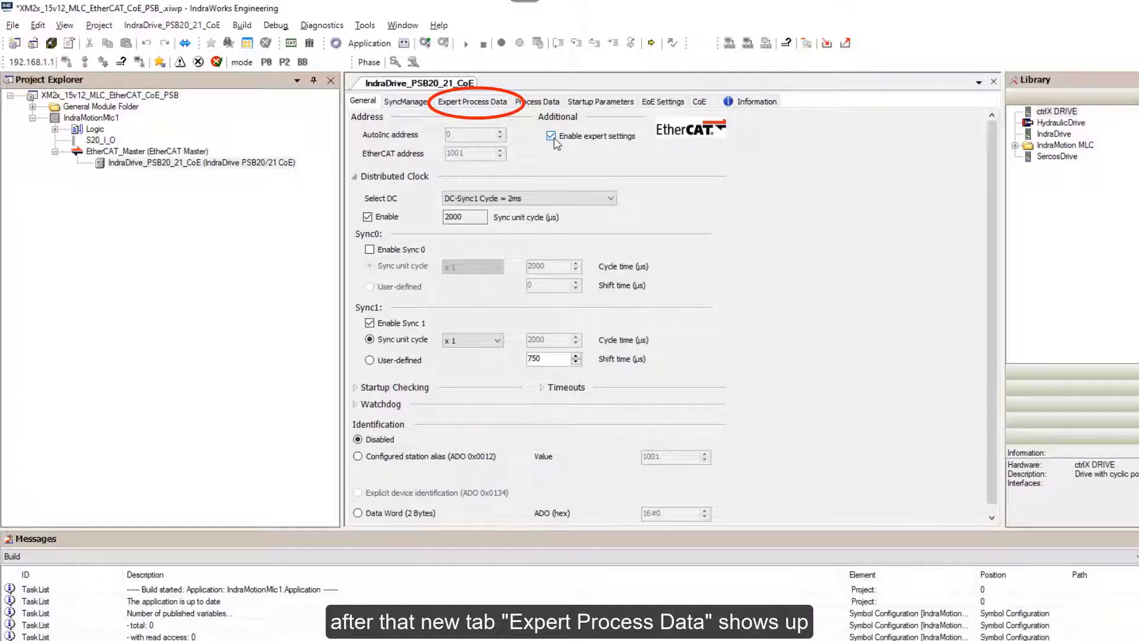
left_click(458, 101)
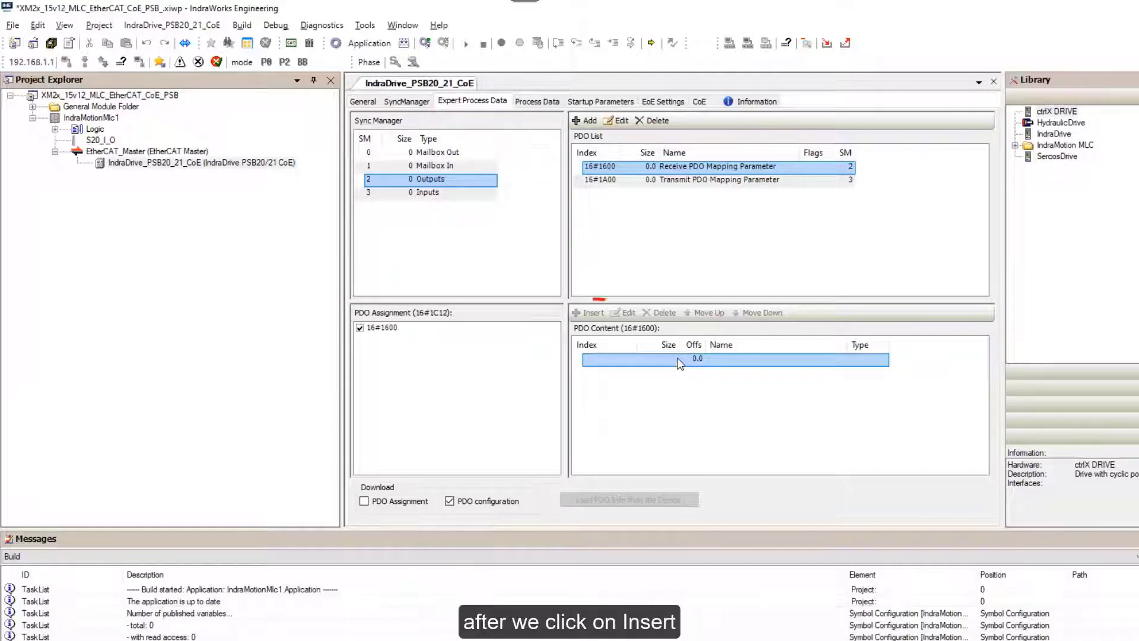
Insert Power supply control word 16#3A9A sub-index 1 (16-bit UINT) into PDO 16#1600.
left_click(591, 315)
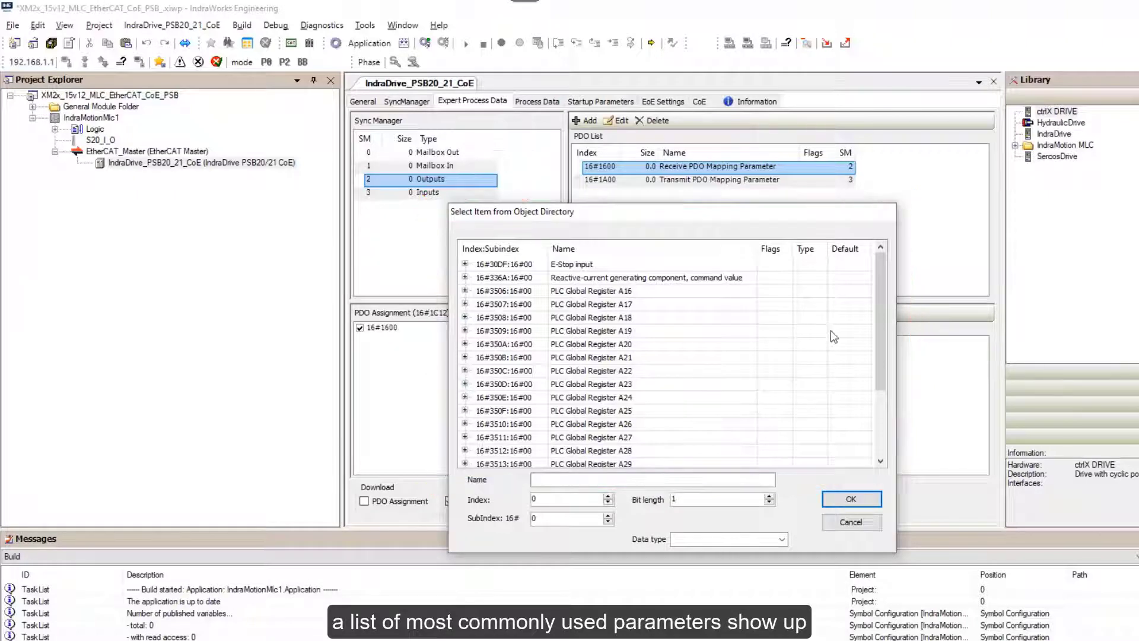
left_click_drag(881, 291, 911, 465)
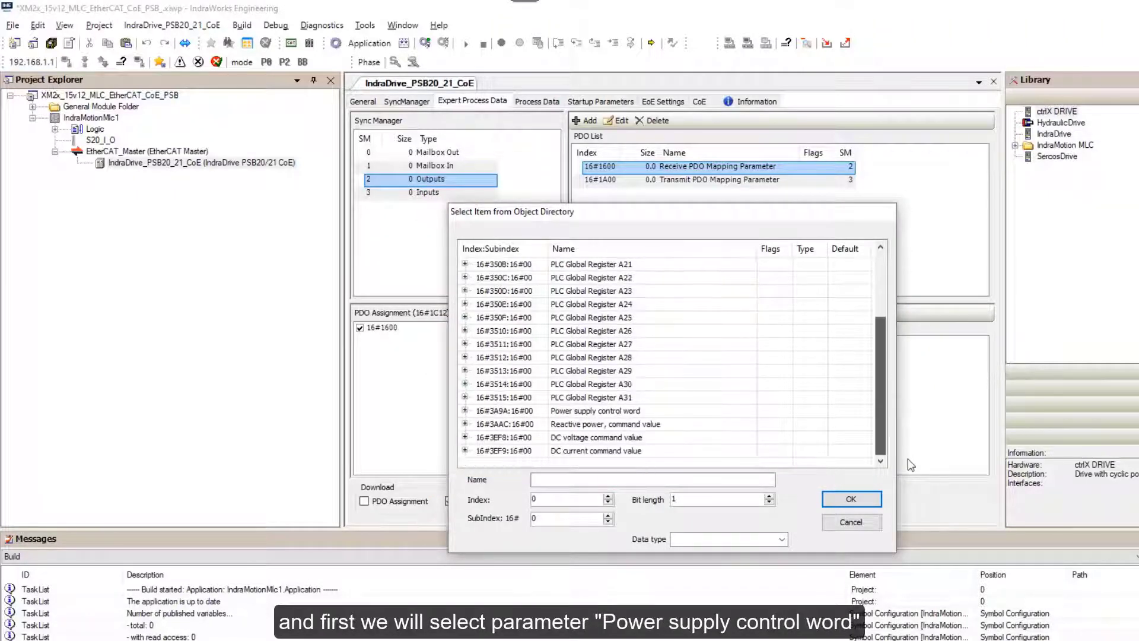
left_click(585, 411)
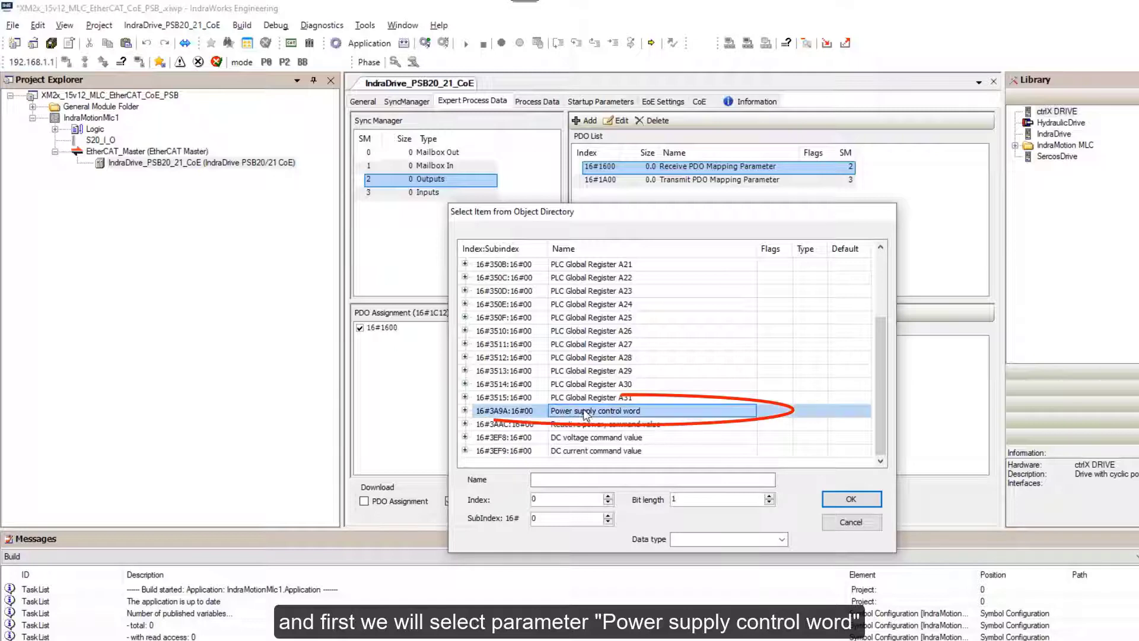
left_click(465, 410)
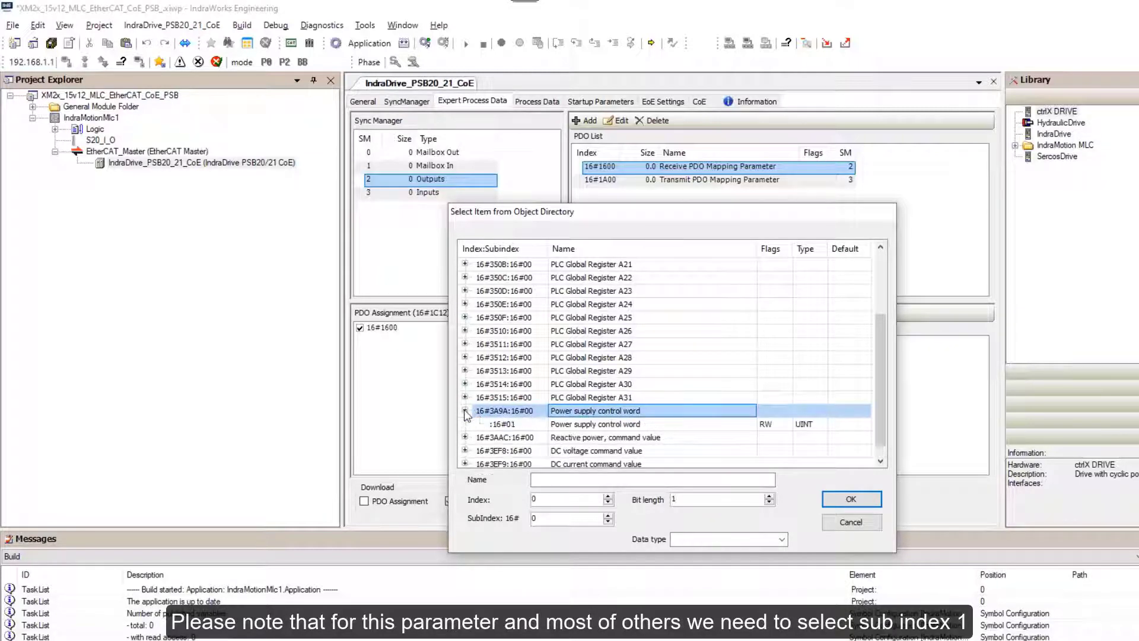
left_click(578, 426)
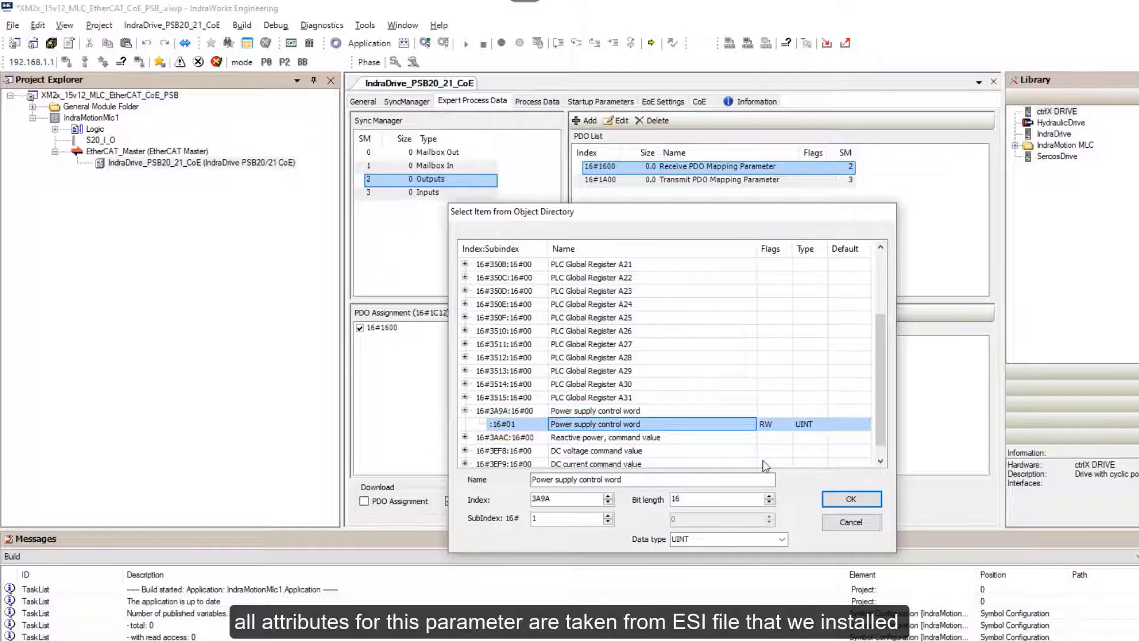
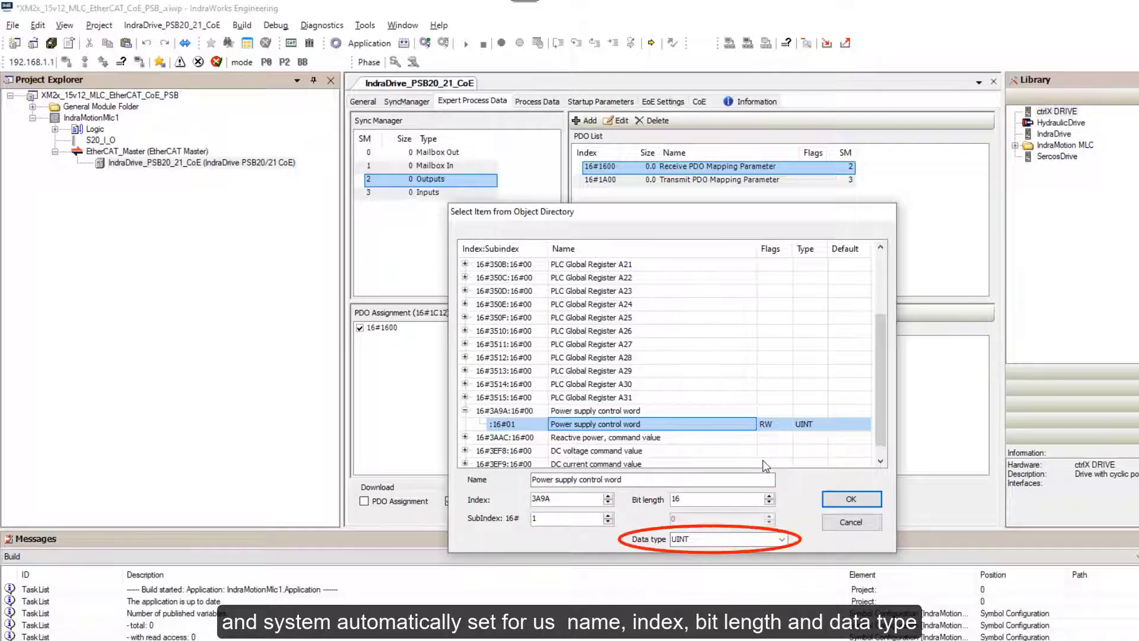
Add control word 16#3A9A, DC voltage command 16#3EF8 and DC current command 16#3EF9 to PDO 16#1600.
left_click(851, 501)
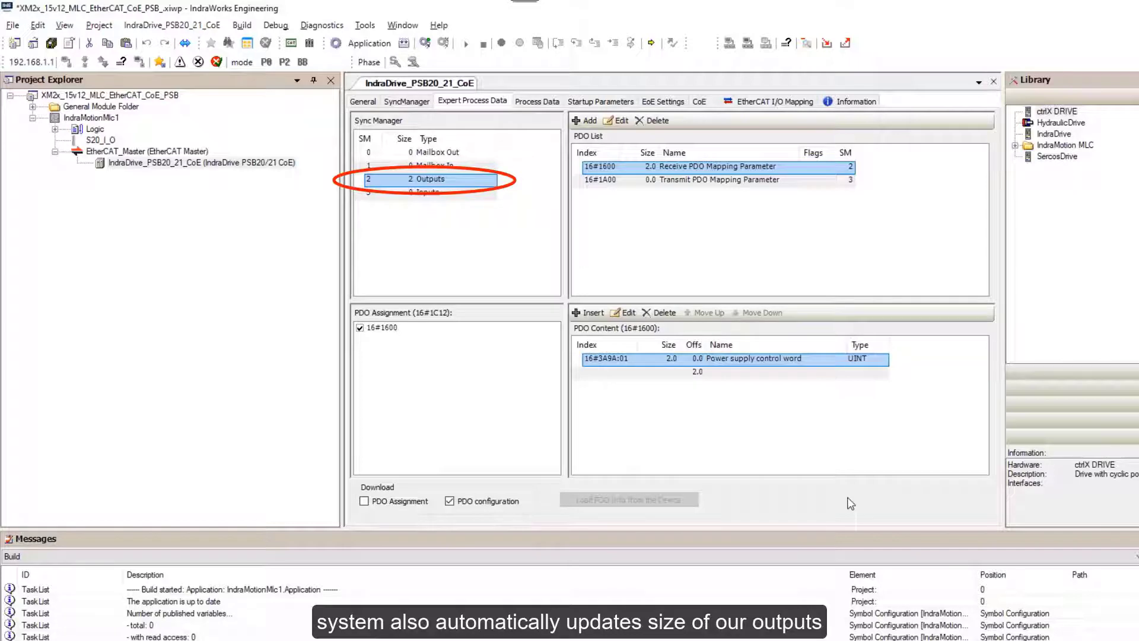
left_click(734, 374)
left_click(586, 312)
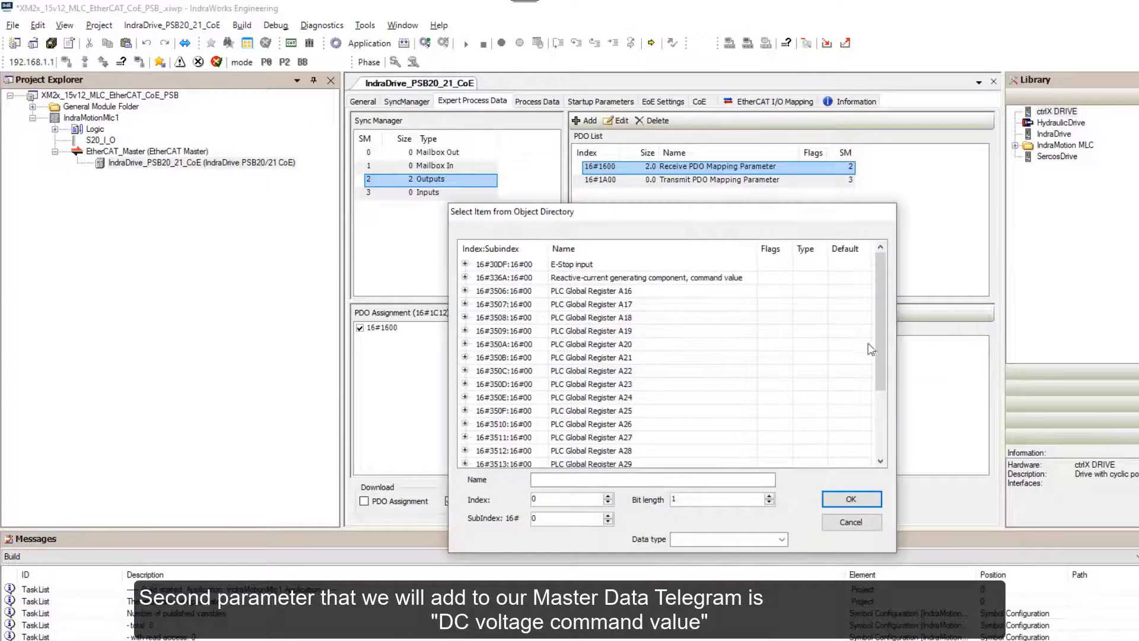
left_click_drag(877, 345, 882, 472)
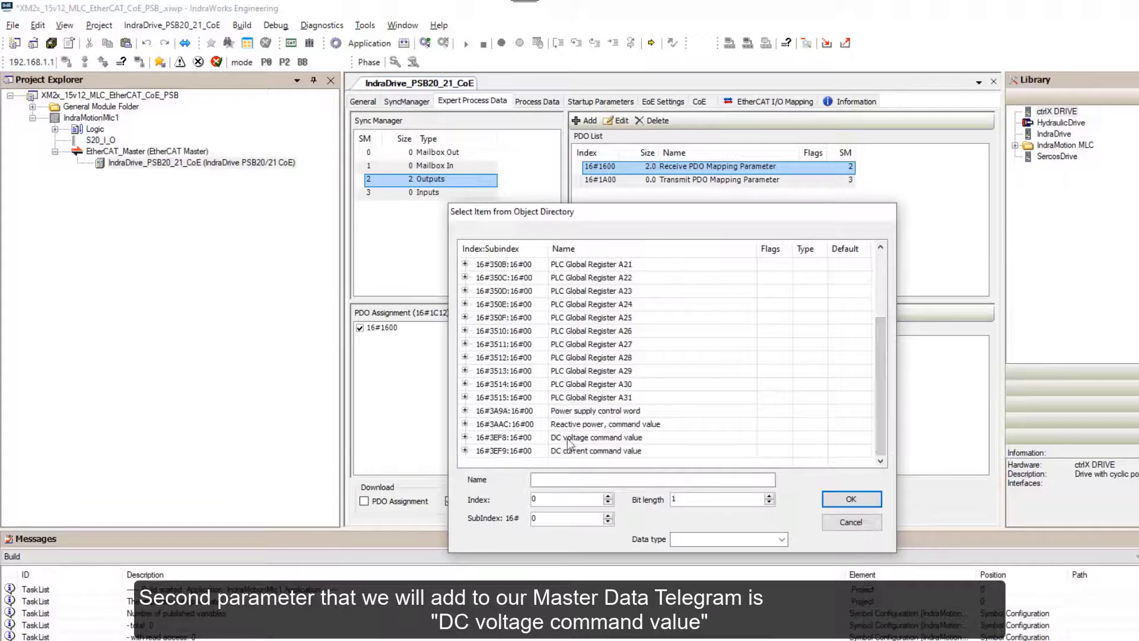
left_click(526, 439)
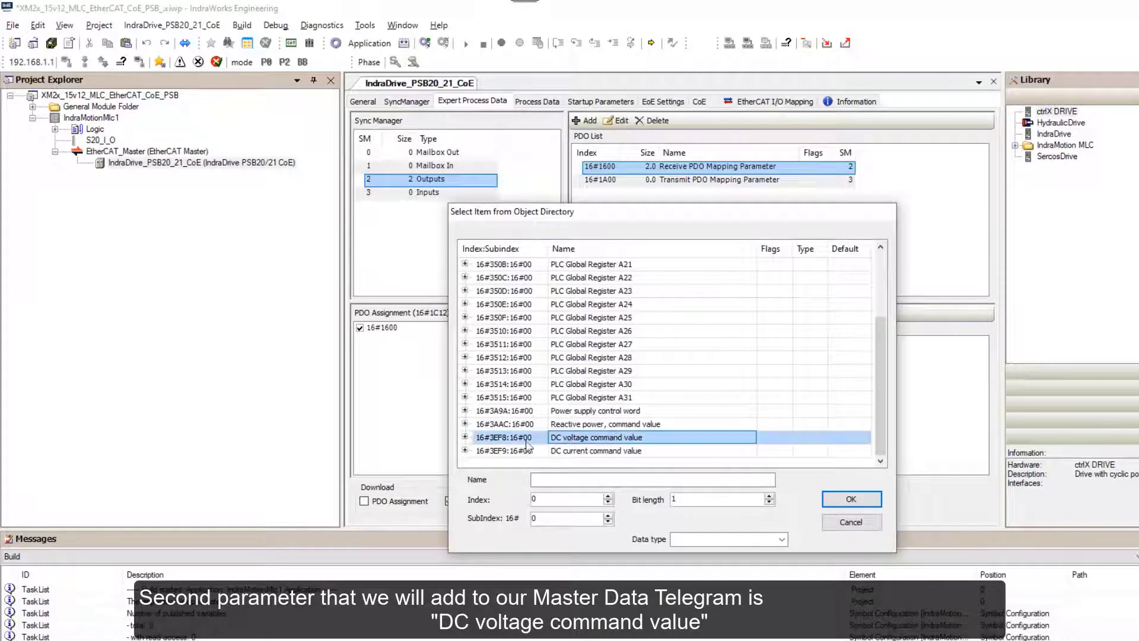
left_click(465, 437)
left_click(580, 451)
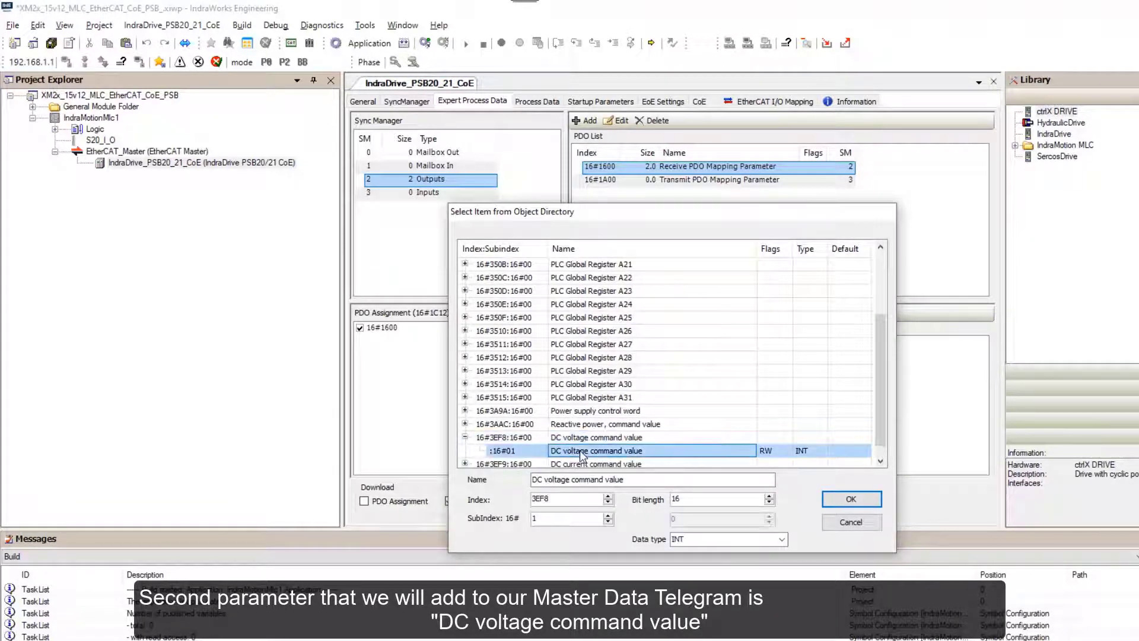
left_click(851, 499)
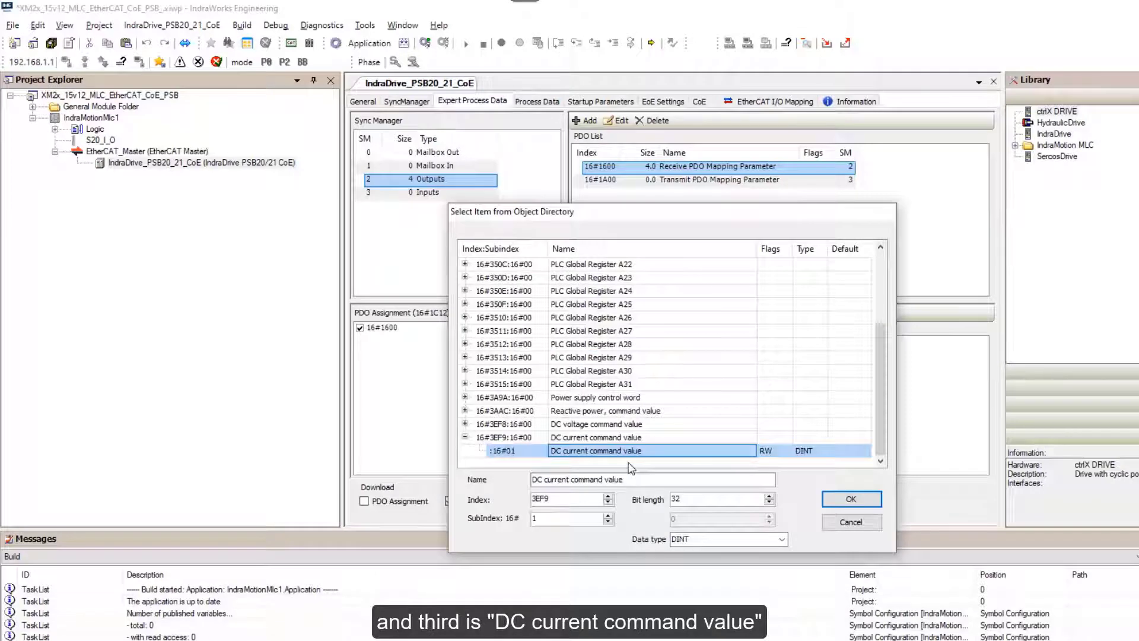
left_click(843, 503)
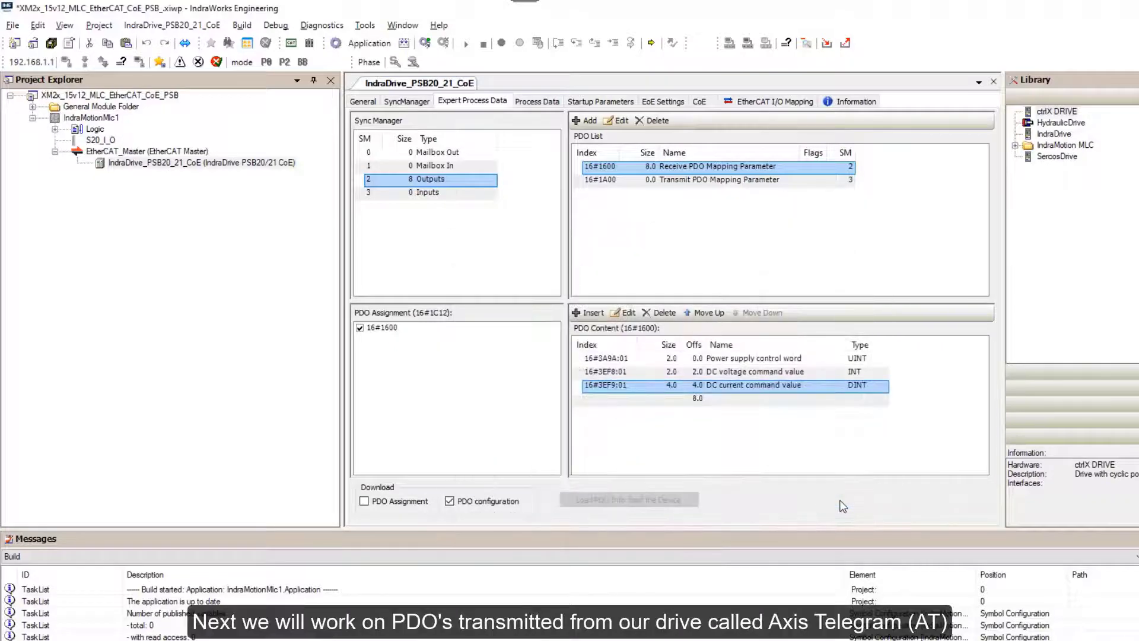
left_click(677, 186)
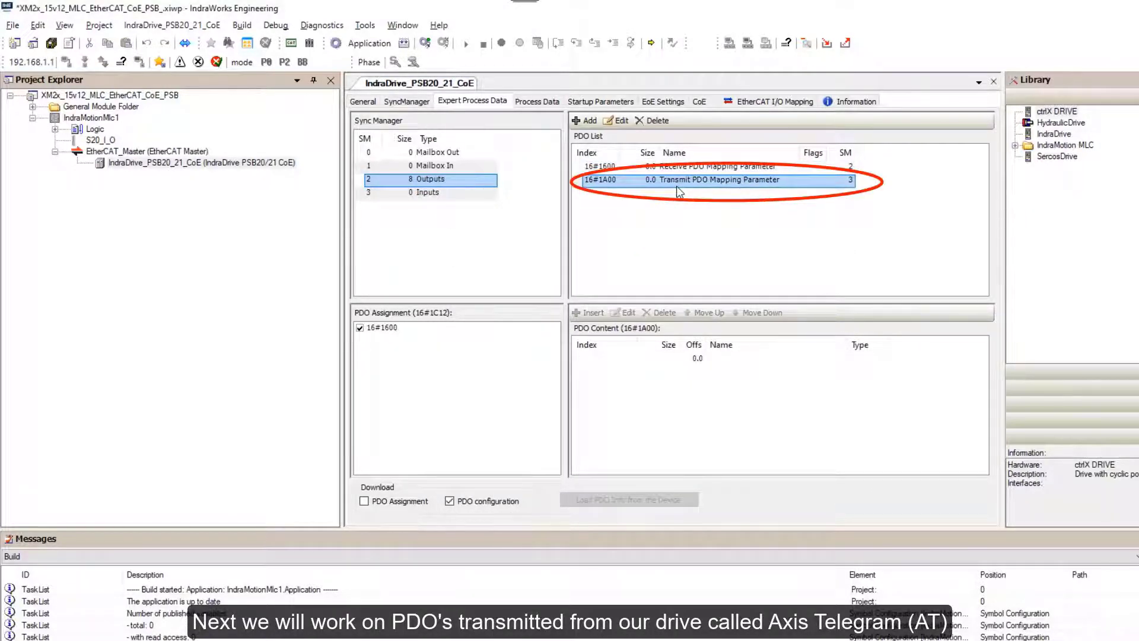
Map Power supply status word 3A9B:01 into transmit PDO 16#1A00.
left_click(655, 356)
left_click(587, 312)
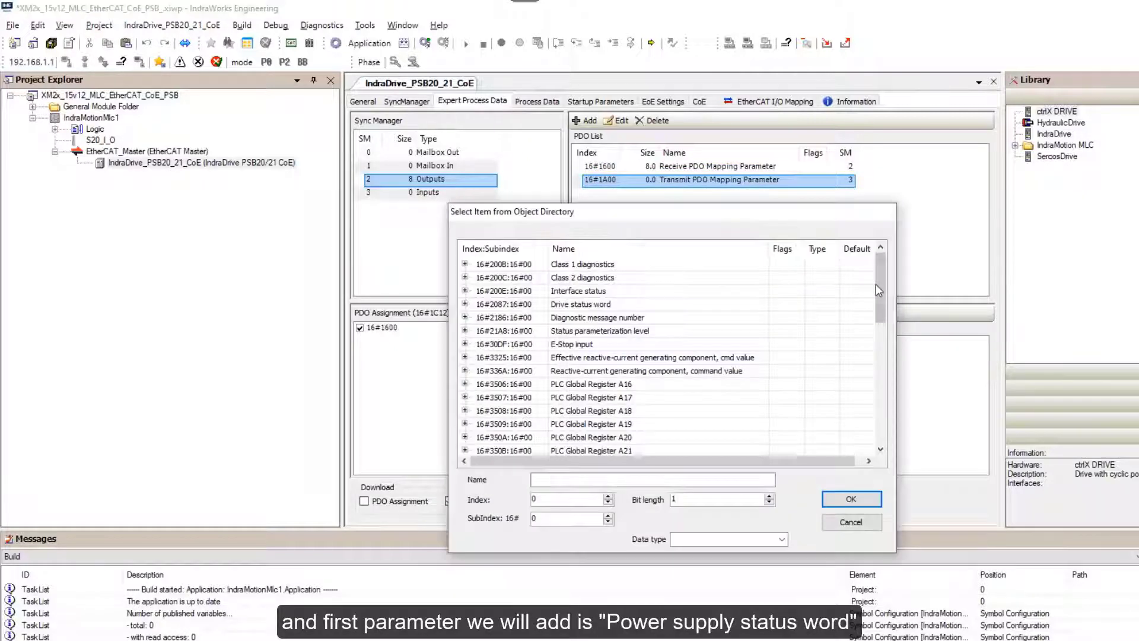
left_click_drag(879, 291, 879, 456)
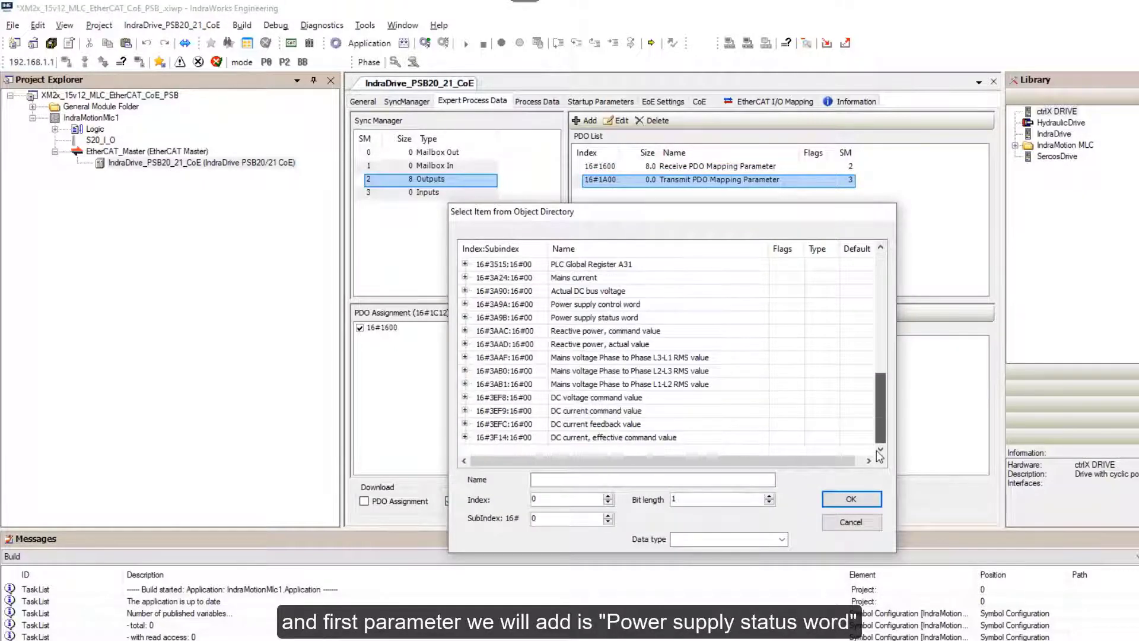
left_click(465, 317)
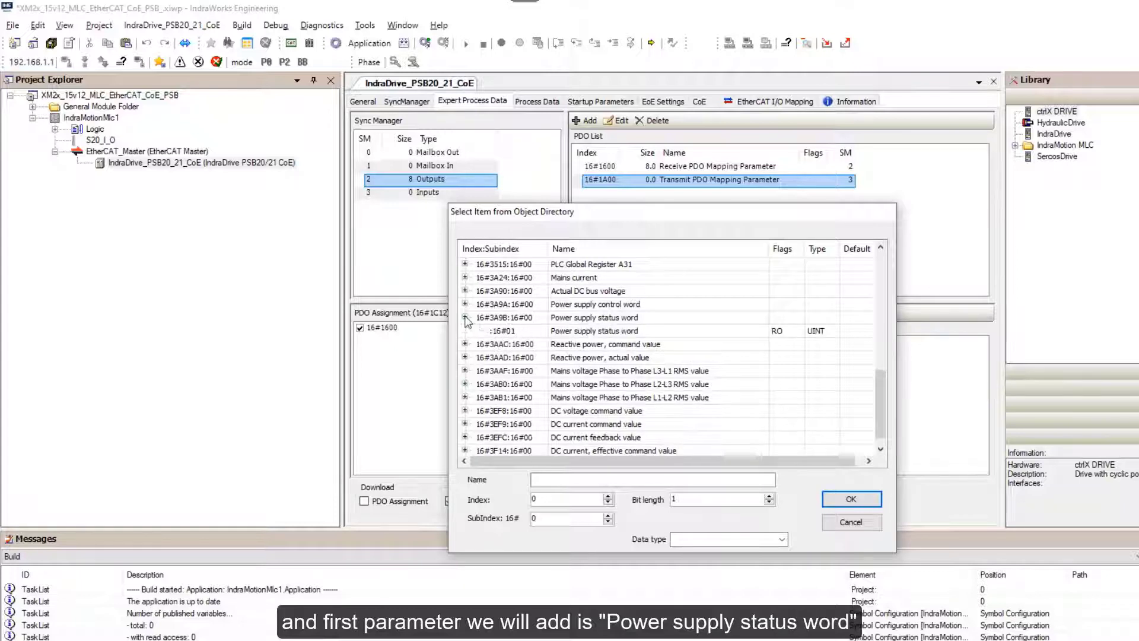
left_click(577, 335)
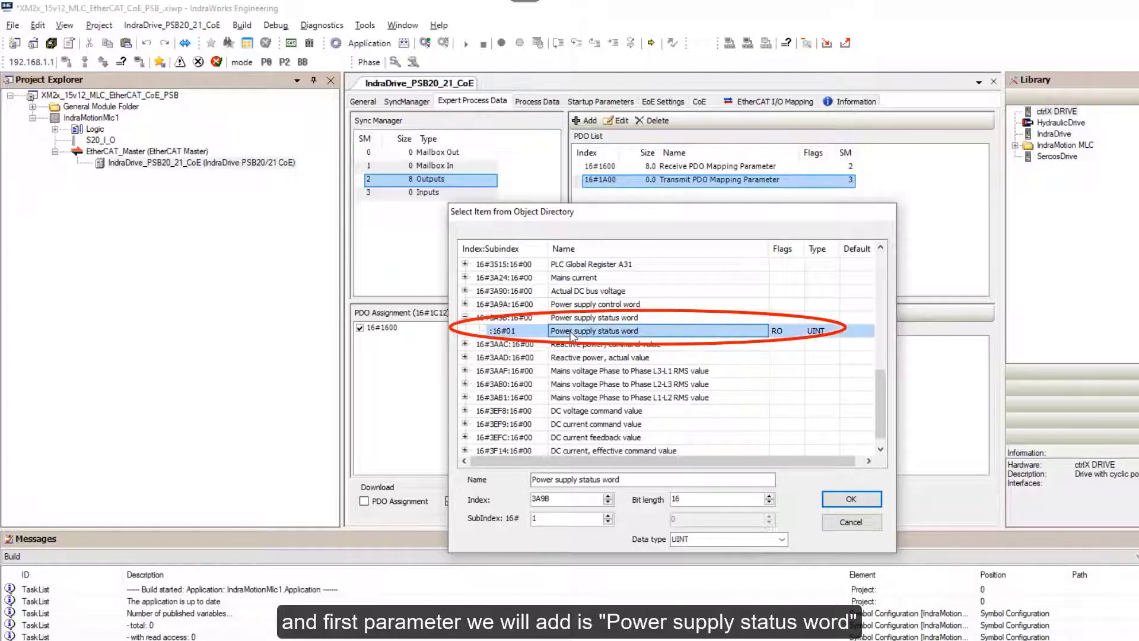
left_click(875, 499)
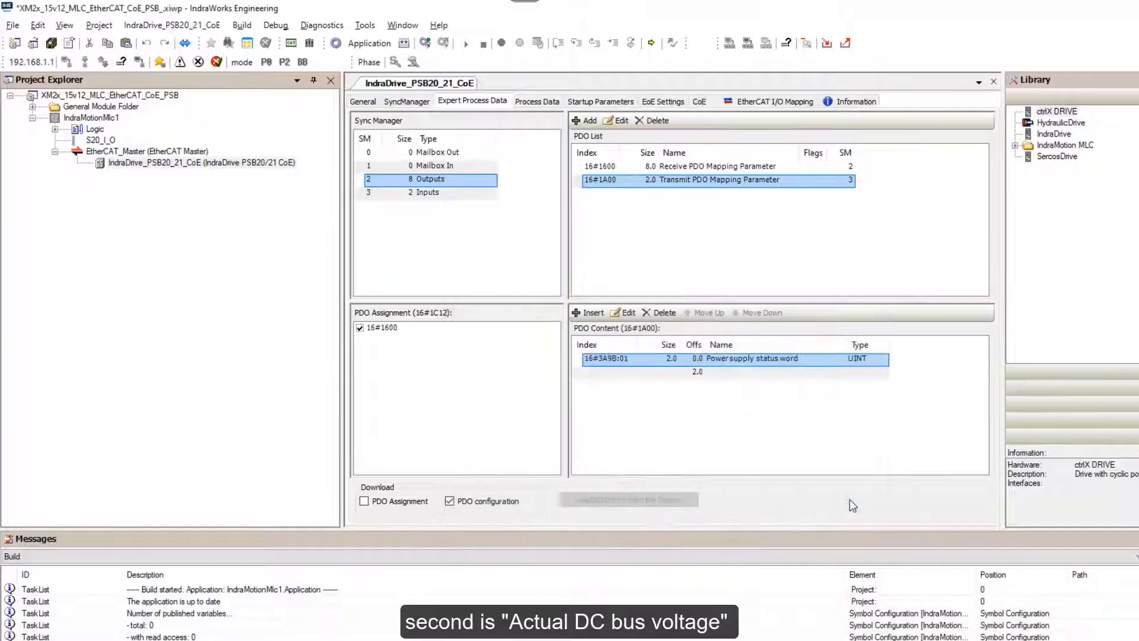
Add Actual DC bus voltage 3A90:01 and DC current feedback value 3EFC:01 to 16#1A00.
double_click(884, 407)
double_click(701, 290)
left_click(702, 304)
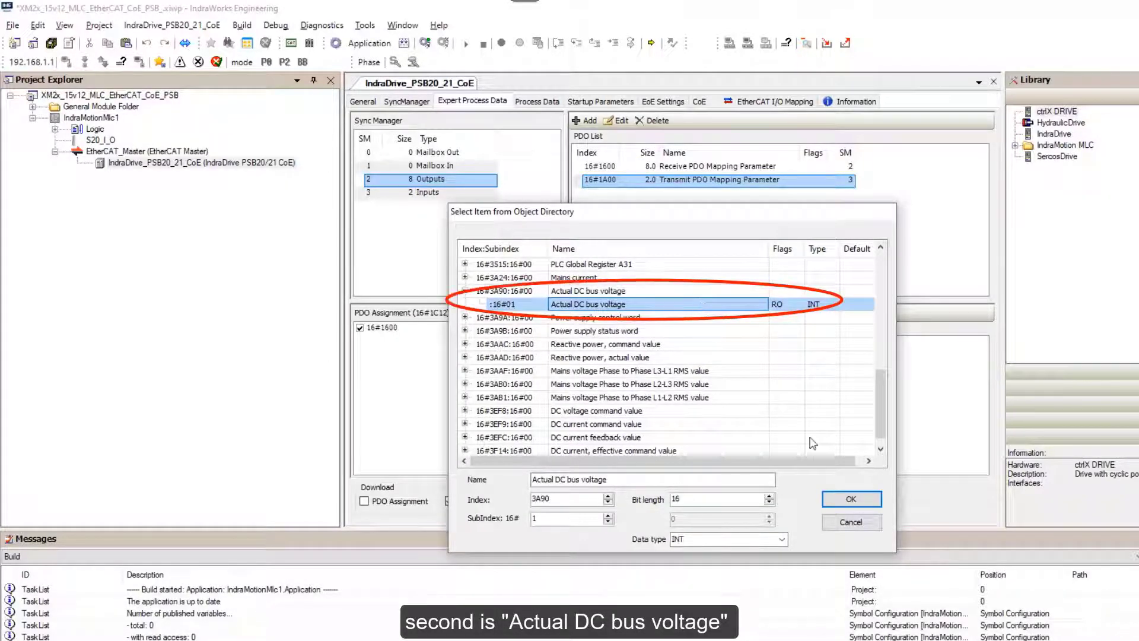
left_click(838, 501)
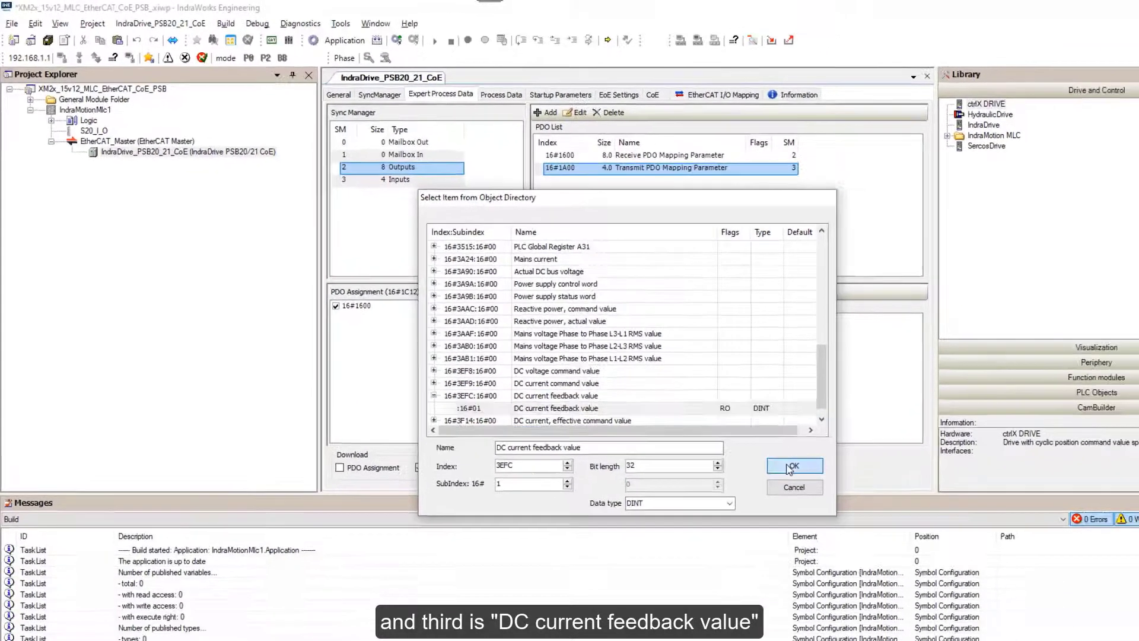
left_click(849, 500)
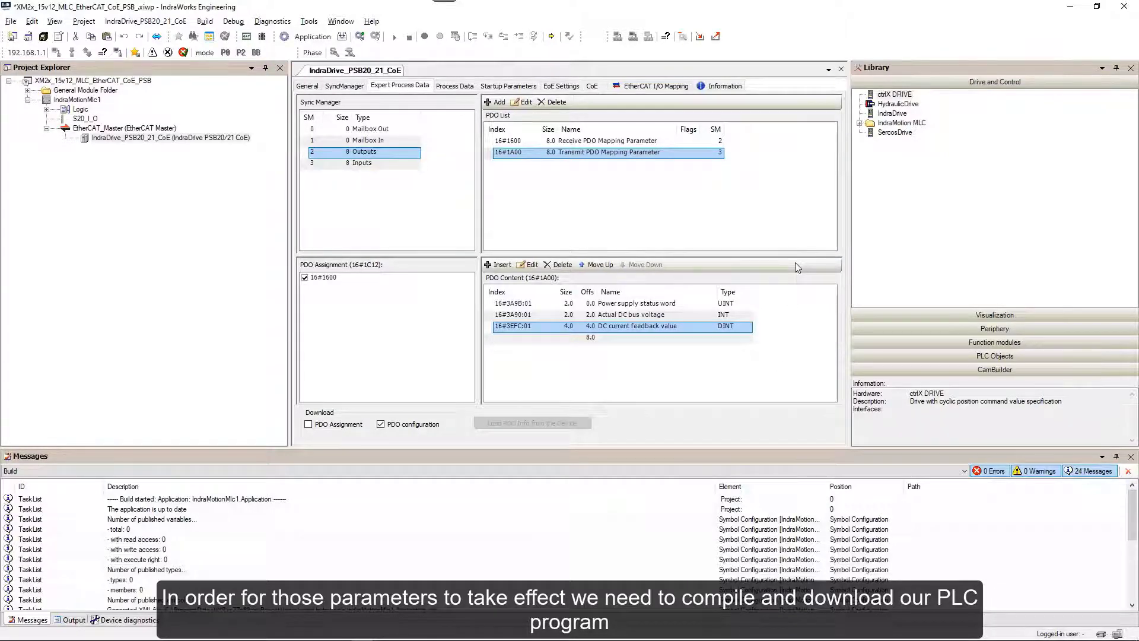
Build the PLC program, then view the empty AT and MDT lists under Power supply Settings in IndraWorks Ds.
left_click(204, 22)
left_click(217, 36)
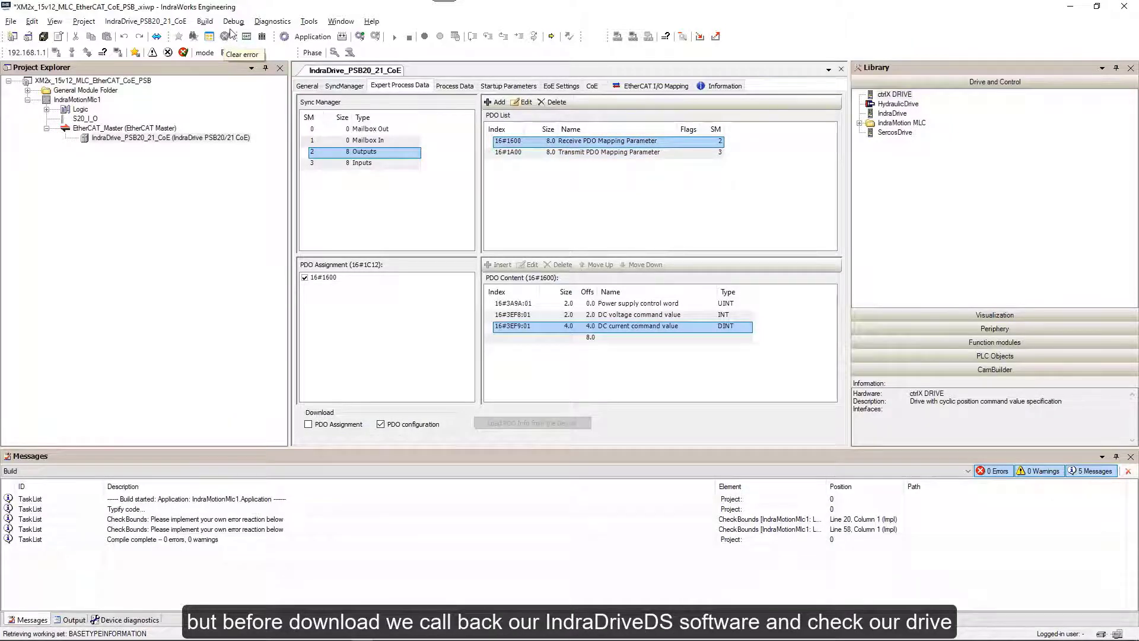
key("alt+Tab")
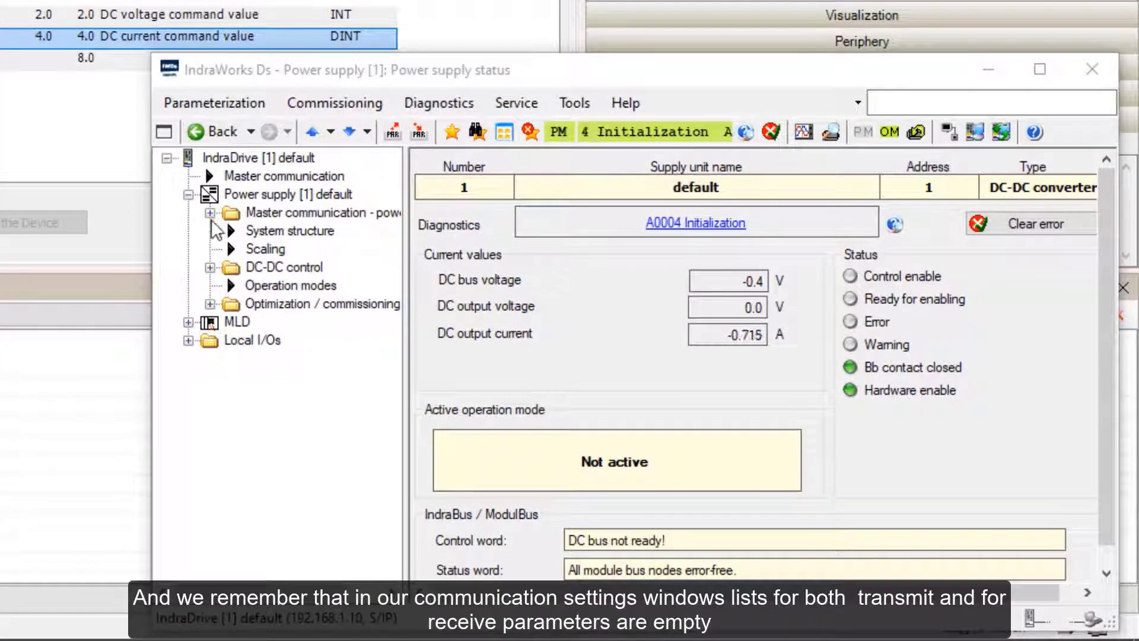
left_click(218, 215)
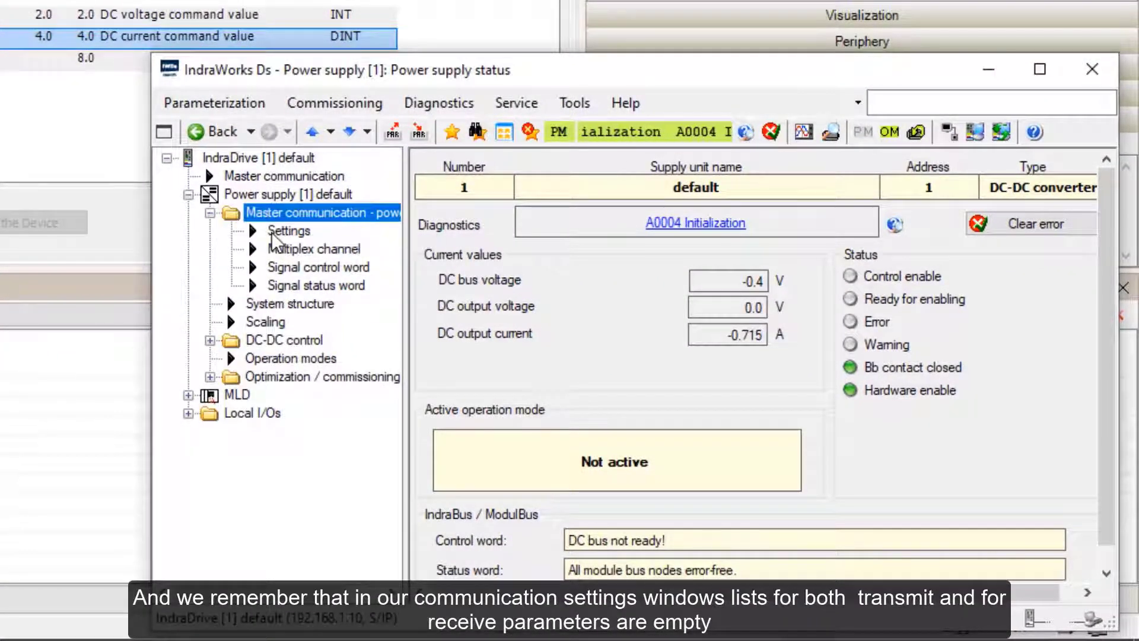
left_click(272, 231)
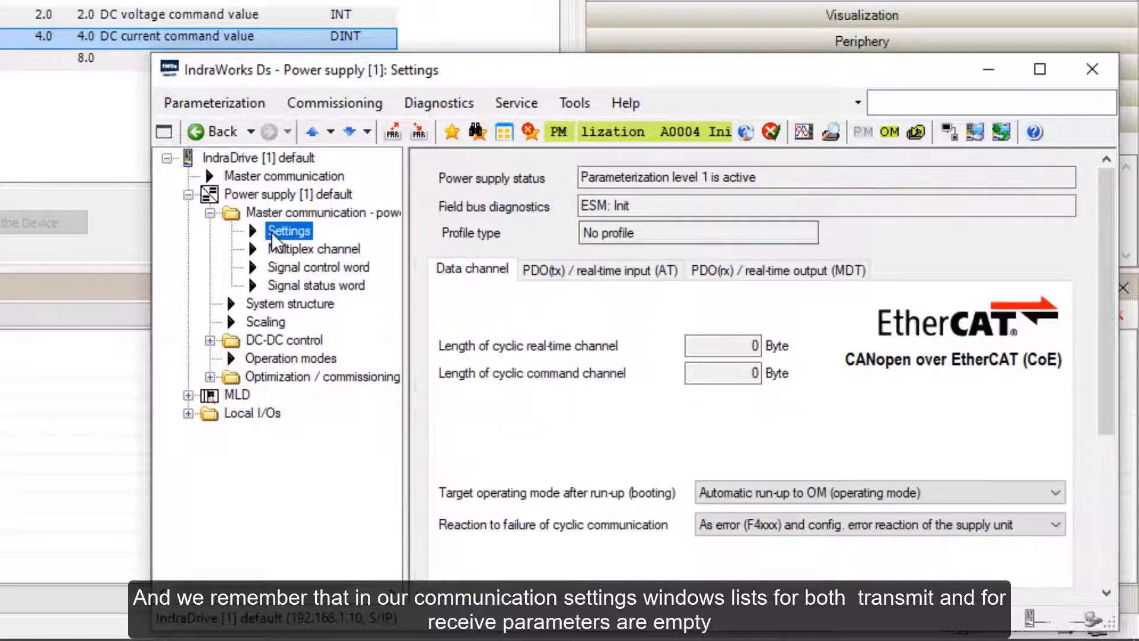
left_click(577, 267)
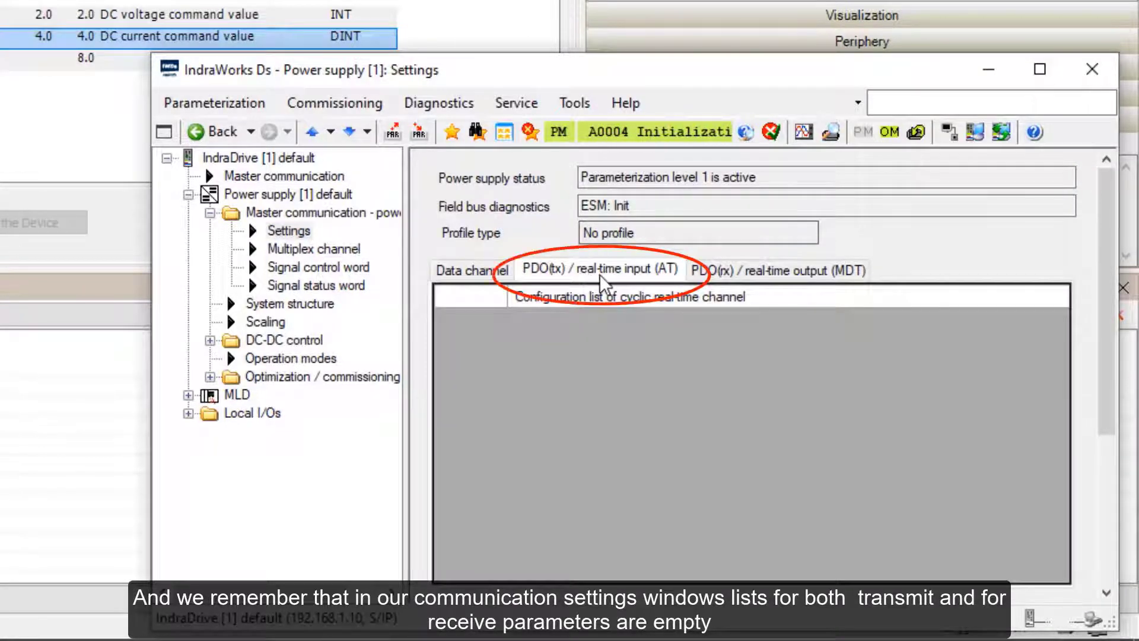
left_click(772, 269)
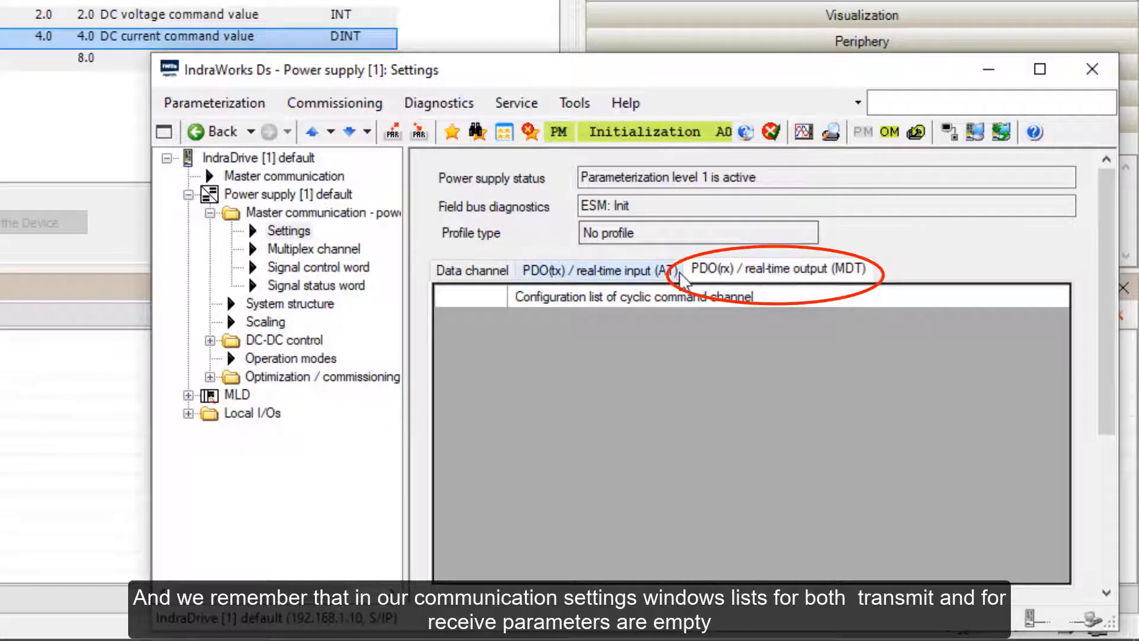
left_click(621, 272)
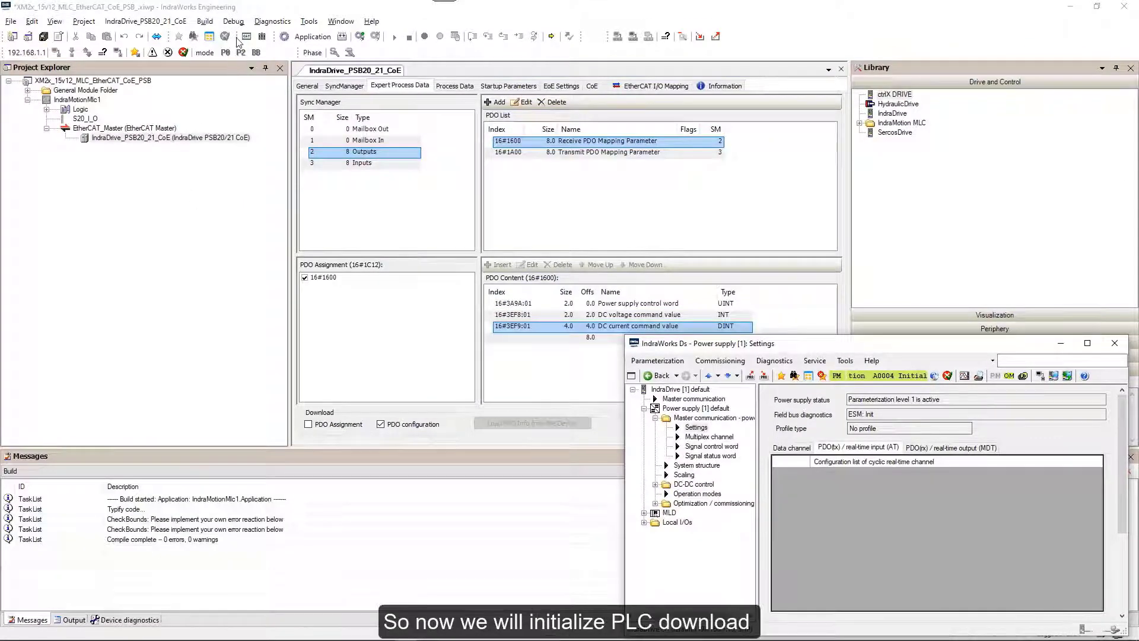
Log in and download the PLC program, then compare the drive's AT/MDT lists with Process Data.
left_click(233, 23)
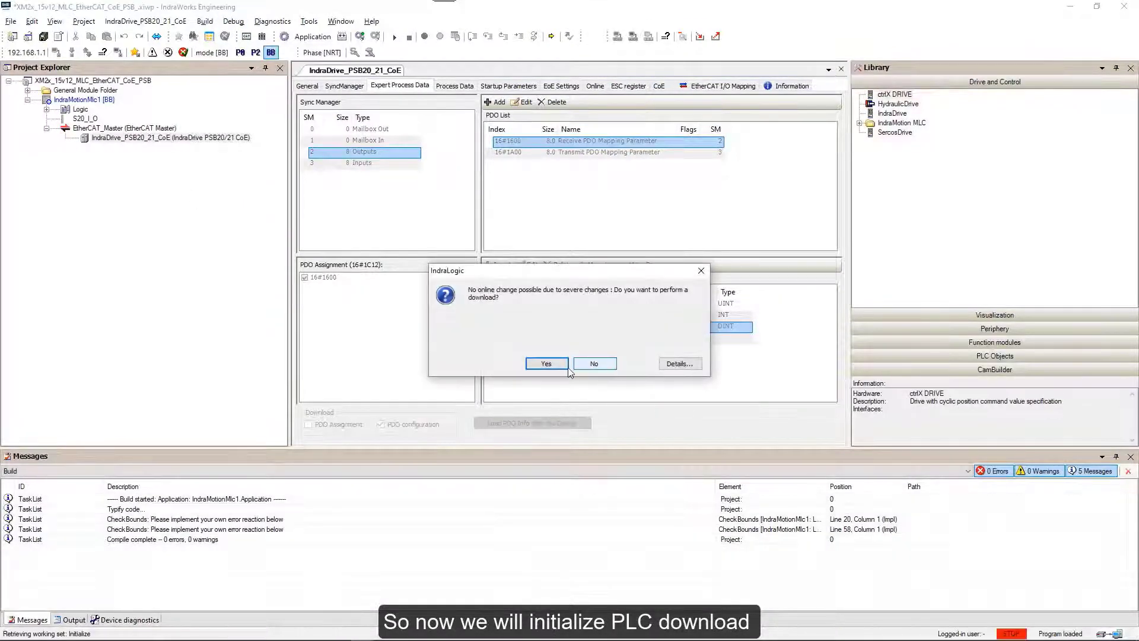
left_click(545, 363)
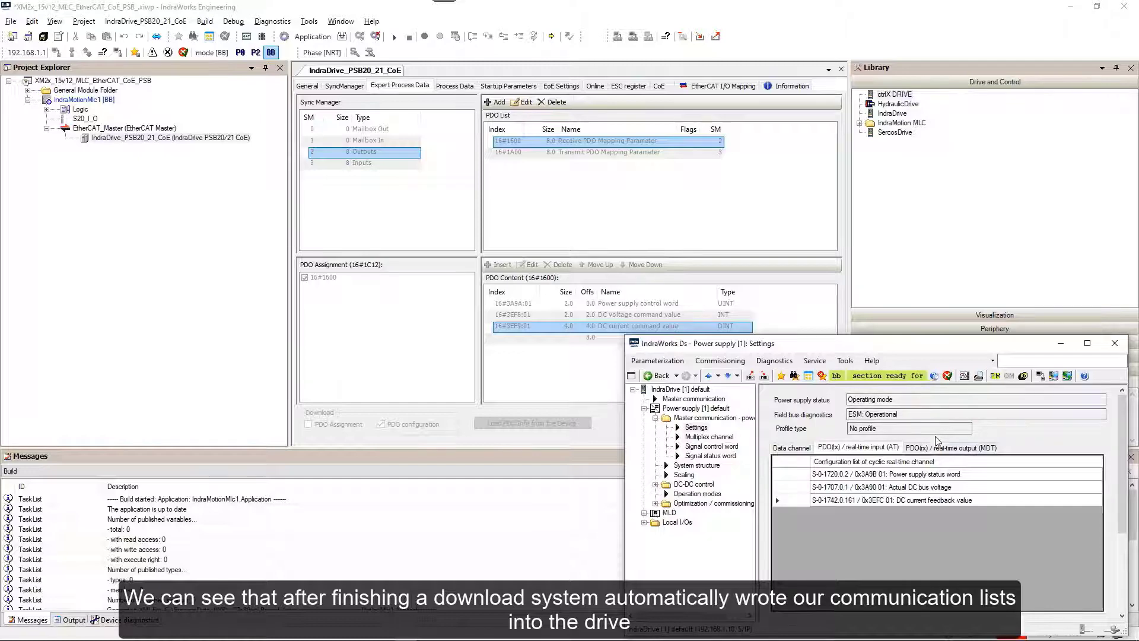
left_click(949, 448)
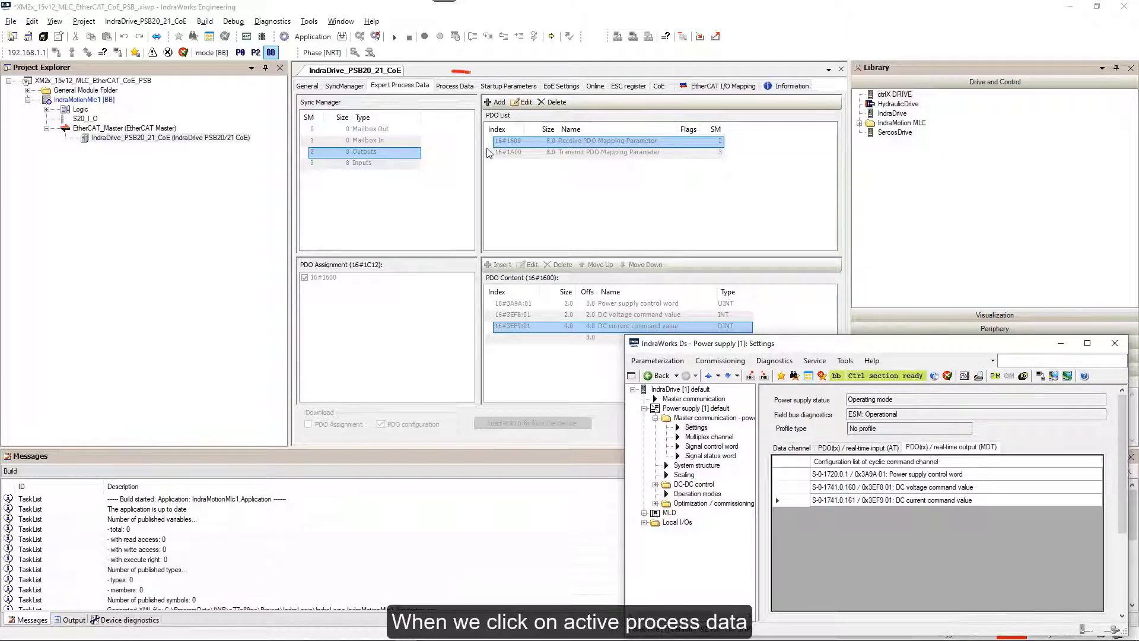
left_click(453, 87)
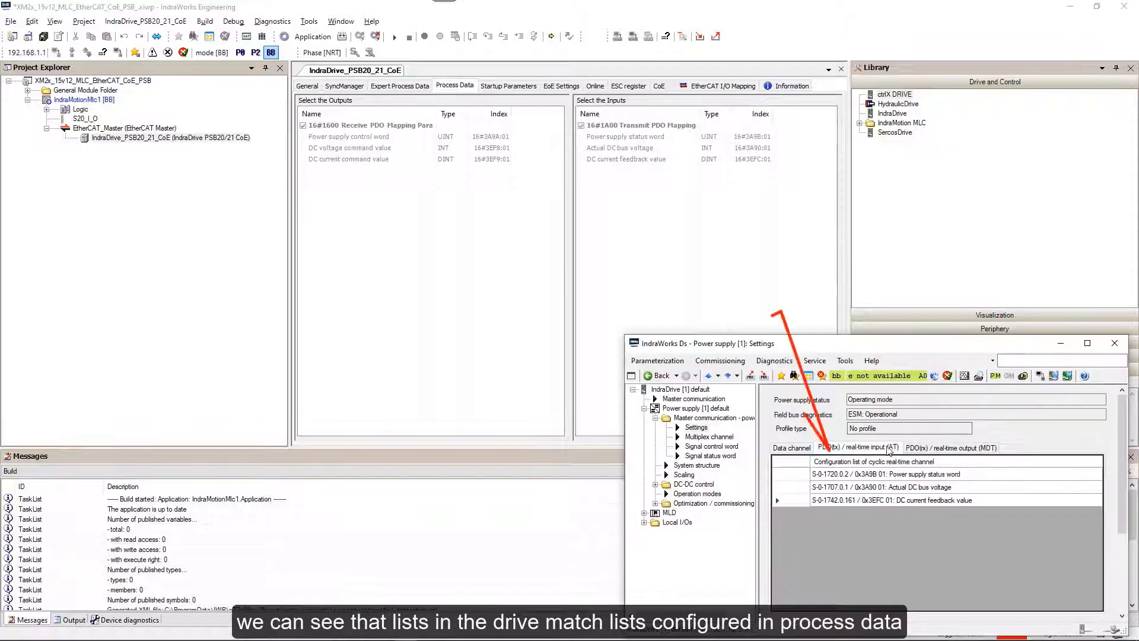
left_click(936, 449)
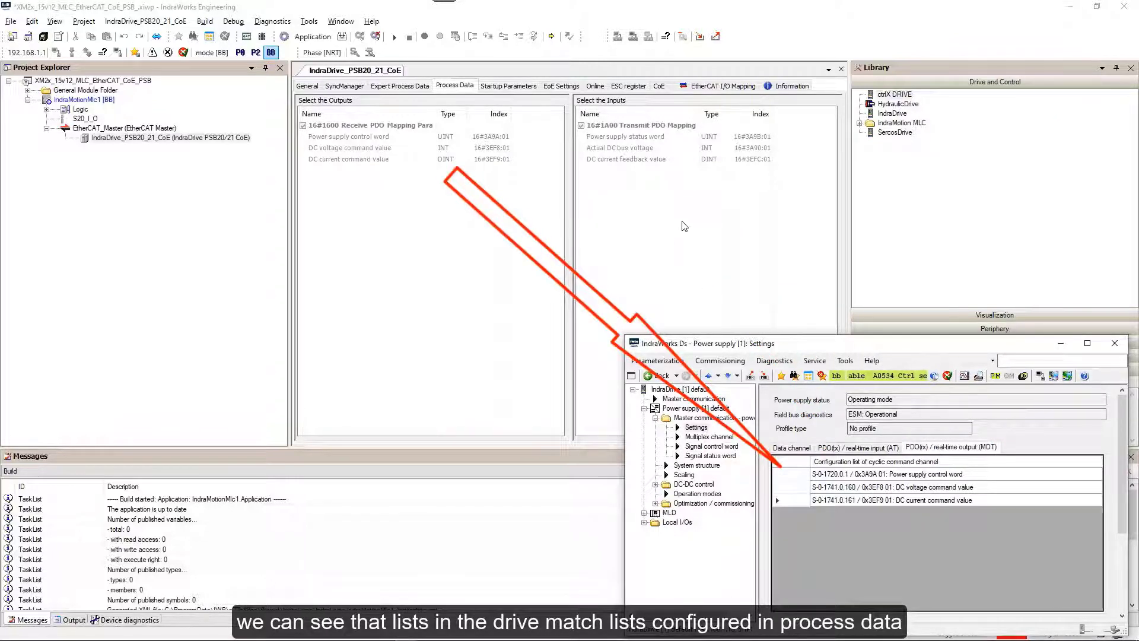
Check EtherCAT_Master bus diagnostics, close IndraWorks Ds, and open IndraDrive_PSB20_21_CoE's process data.
left_click(117, 129)
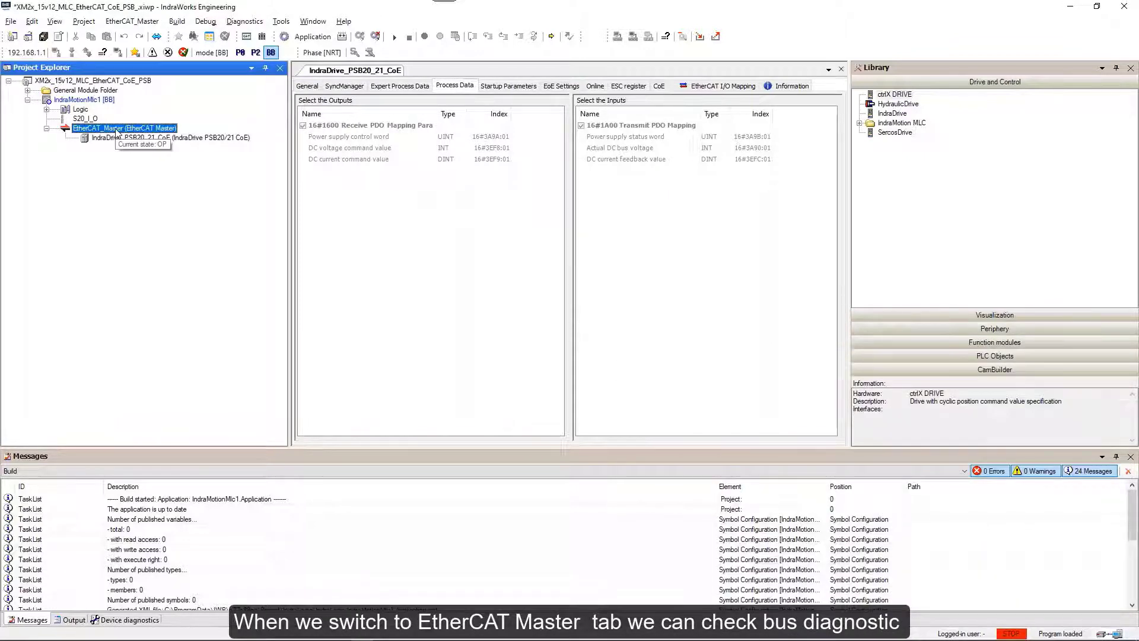
double_click(117, 129)
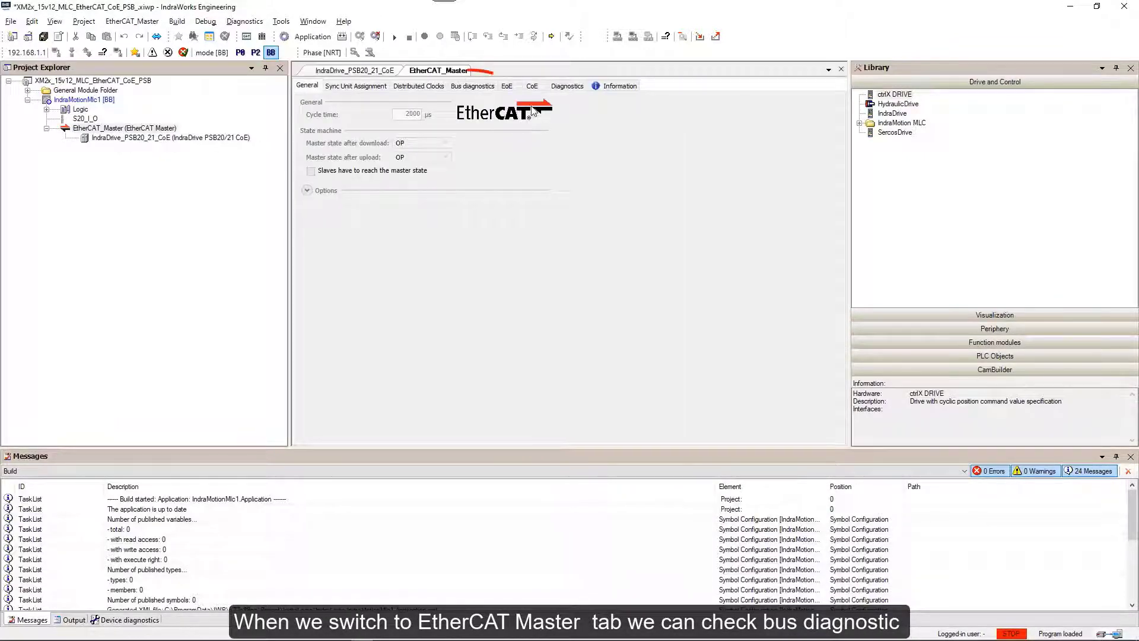
left_click(473, 86)
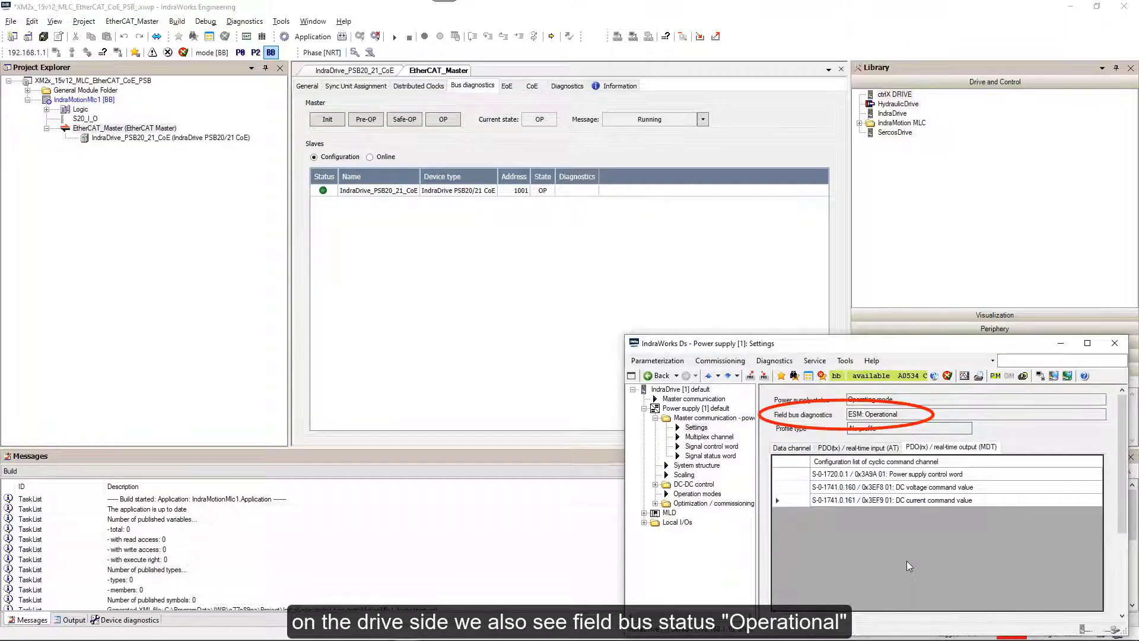
left_click(1115, 344)
double_click(114, 138)
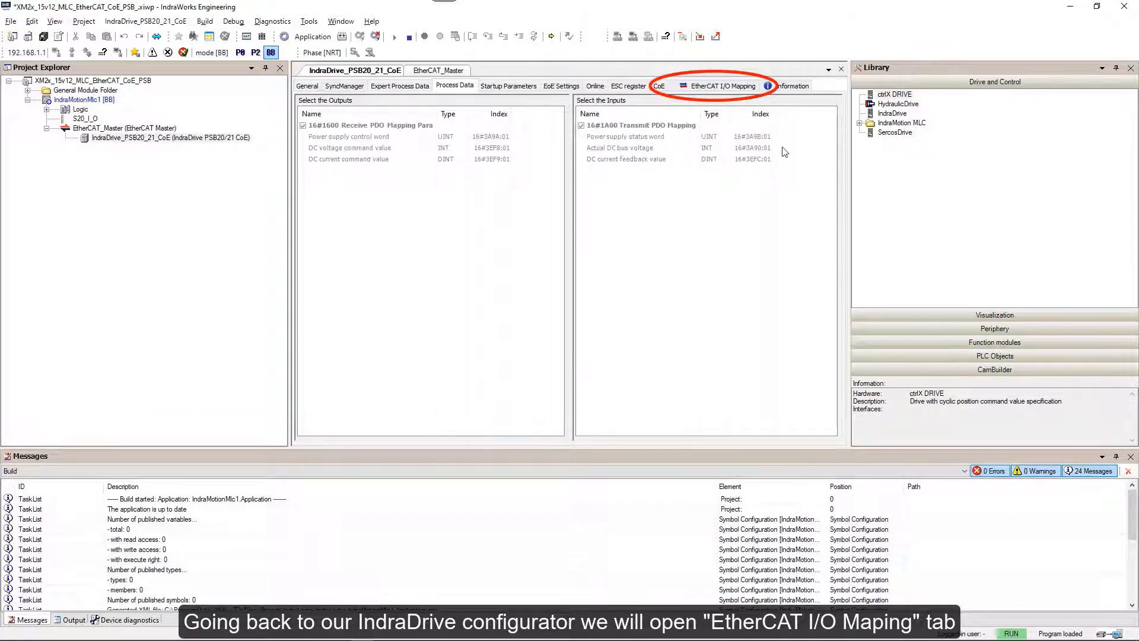
Show the drive's EtherCAT I/O Mapping with widened Channel and Description columns.
left_click(704, 88)
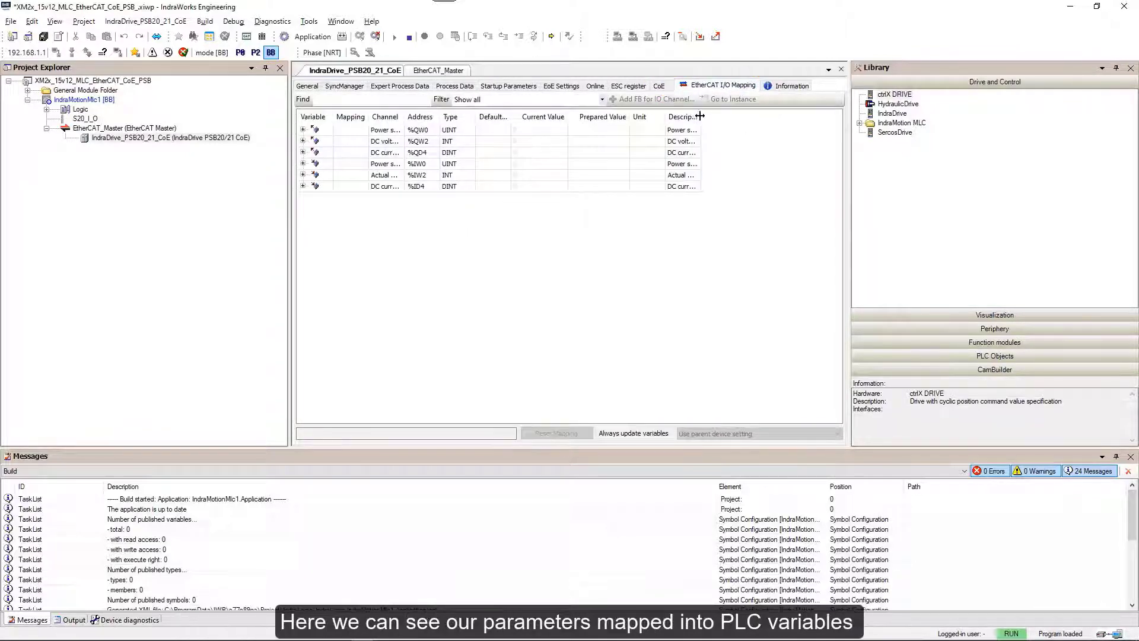
left_click_drag(700, 116, 765, 112)
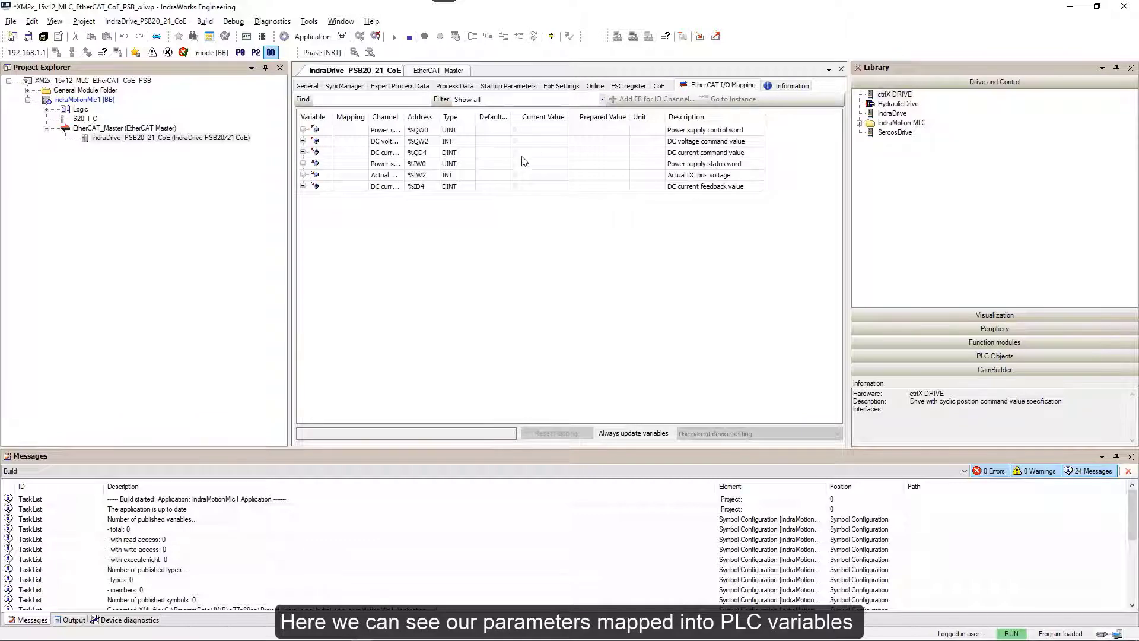
left_click_drag(403, 113, 459, 112)
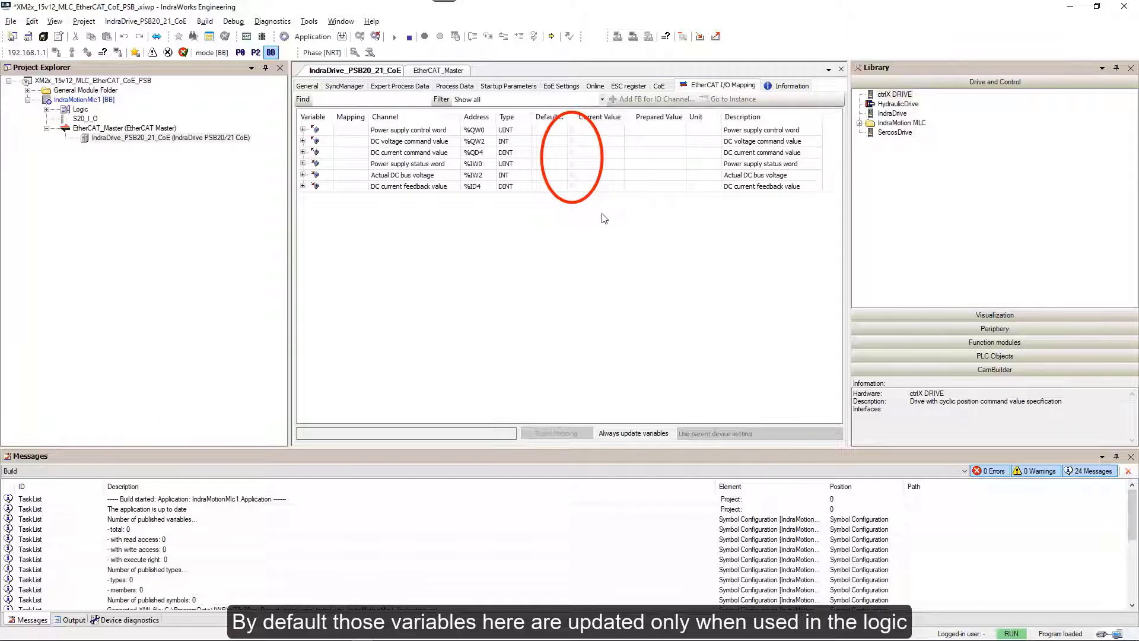
Log out of the controller and set Always update variables to Enabled 1.
left_click(233, 22)
left_click(243, 48)
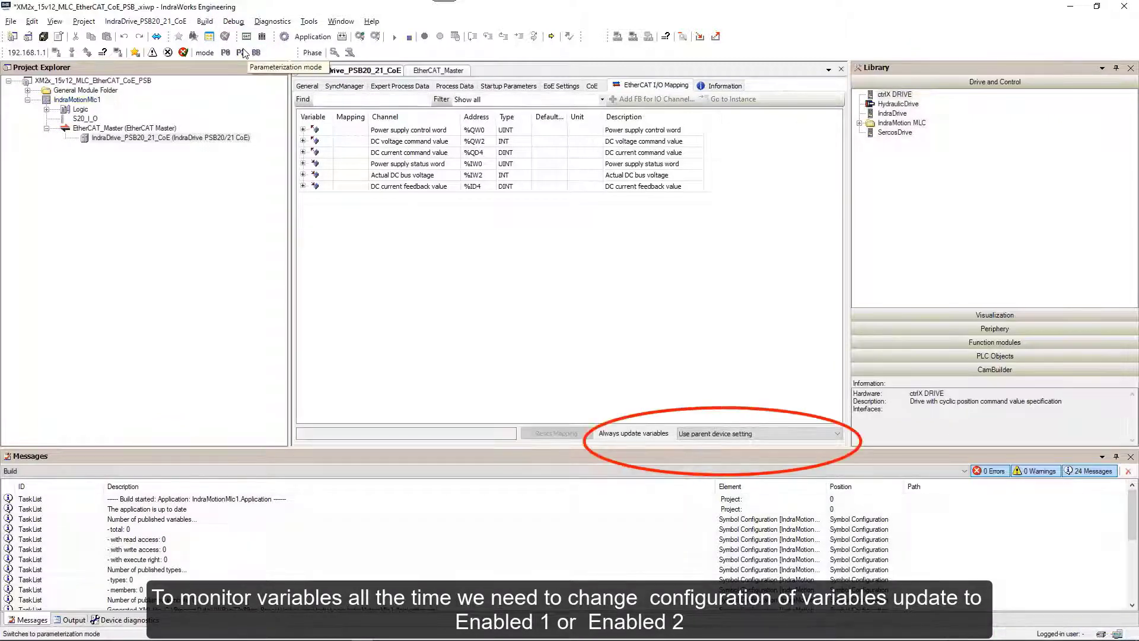
left_click(713, 438)
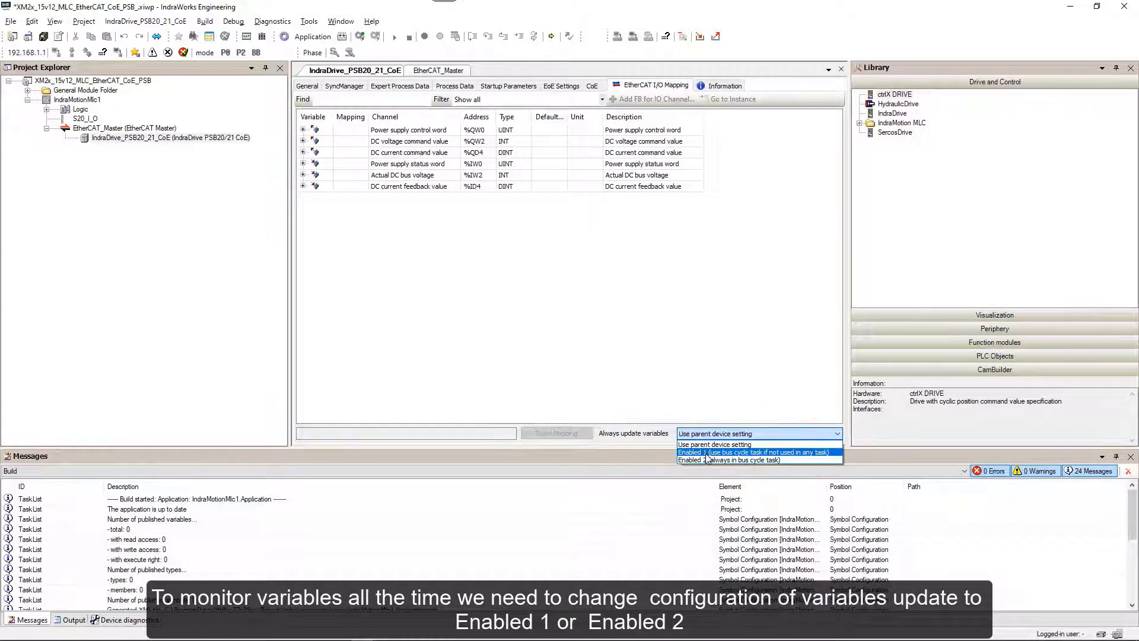
left_click(706, 454)
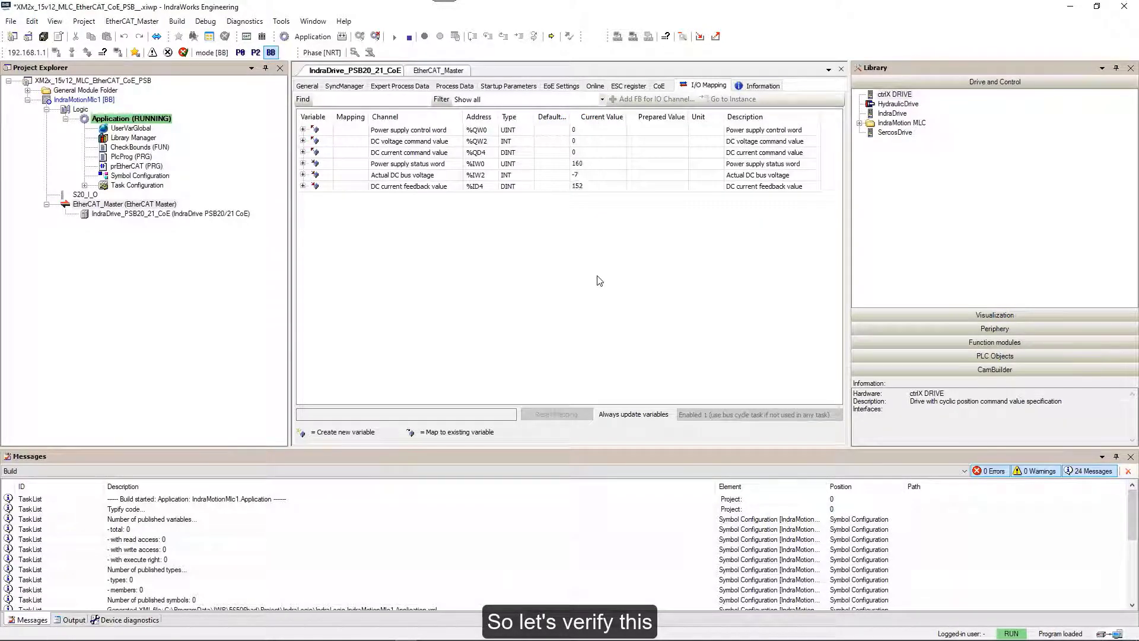
Check S-0-1742.0.161 in the power supply's Parameter editor, then begin entering DC current command's prepared value.
key("alt+Tab")
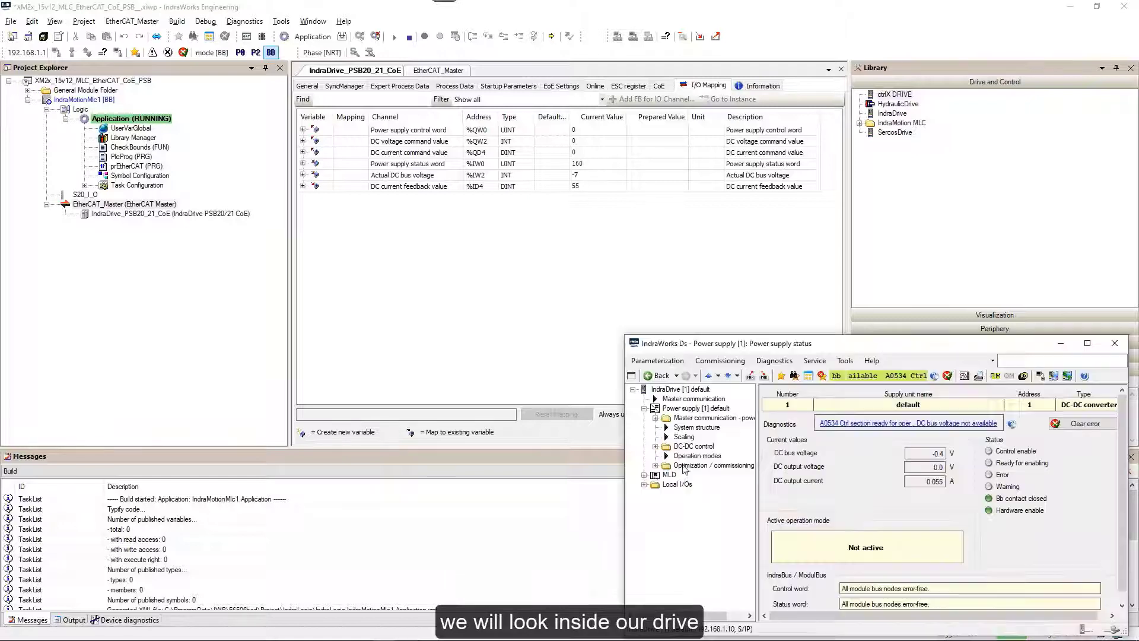
right_click(665, 409)
mouse_move(706, 428)
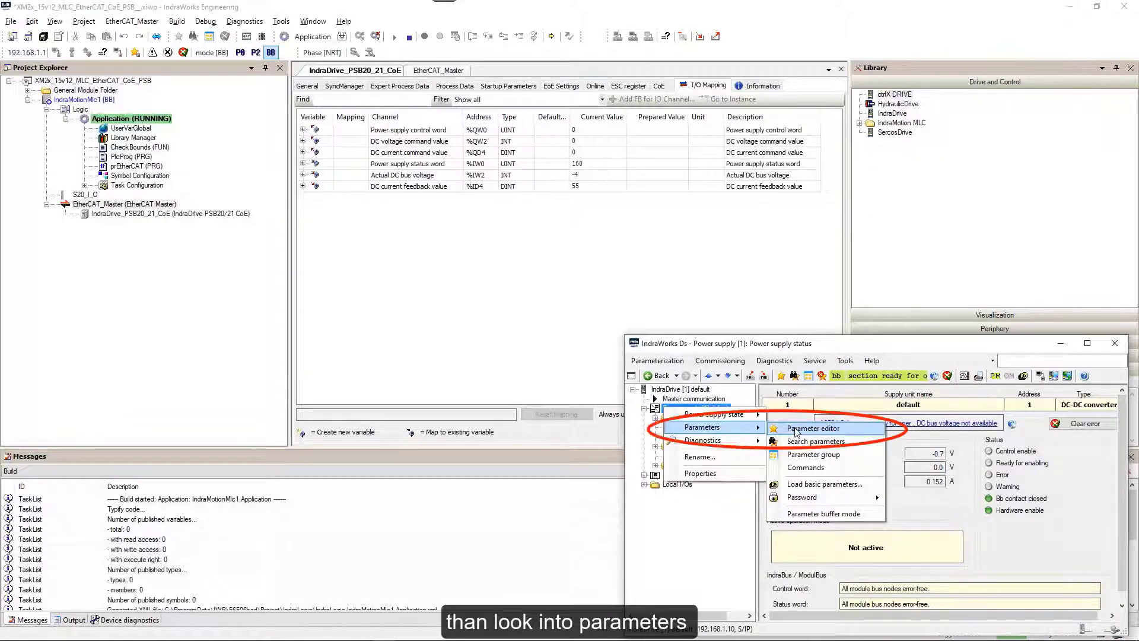
left_click(813, 429)
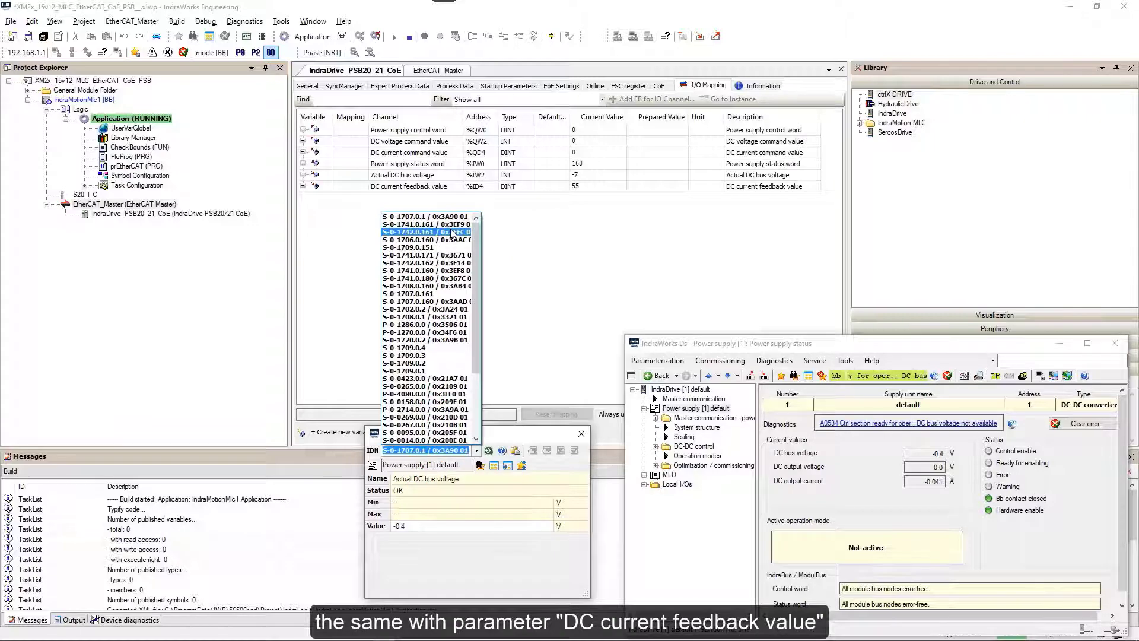
left_click(453, 232)
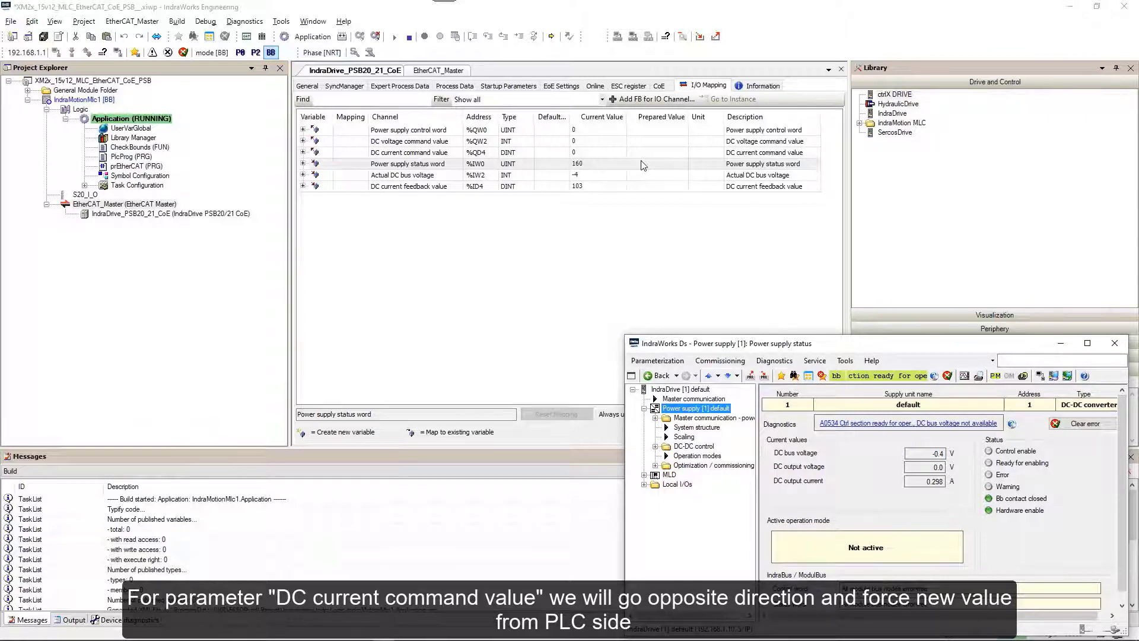
double_click(641, 152)
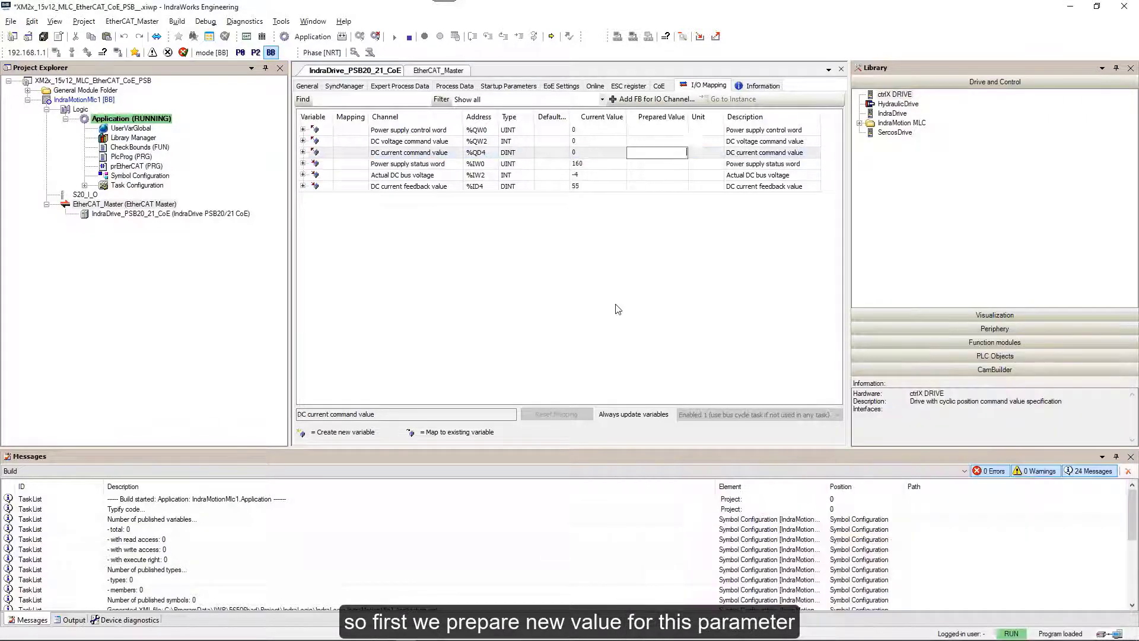
type("1275")
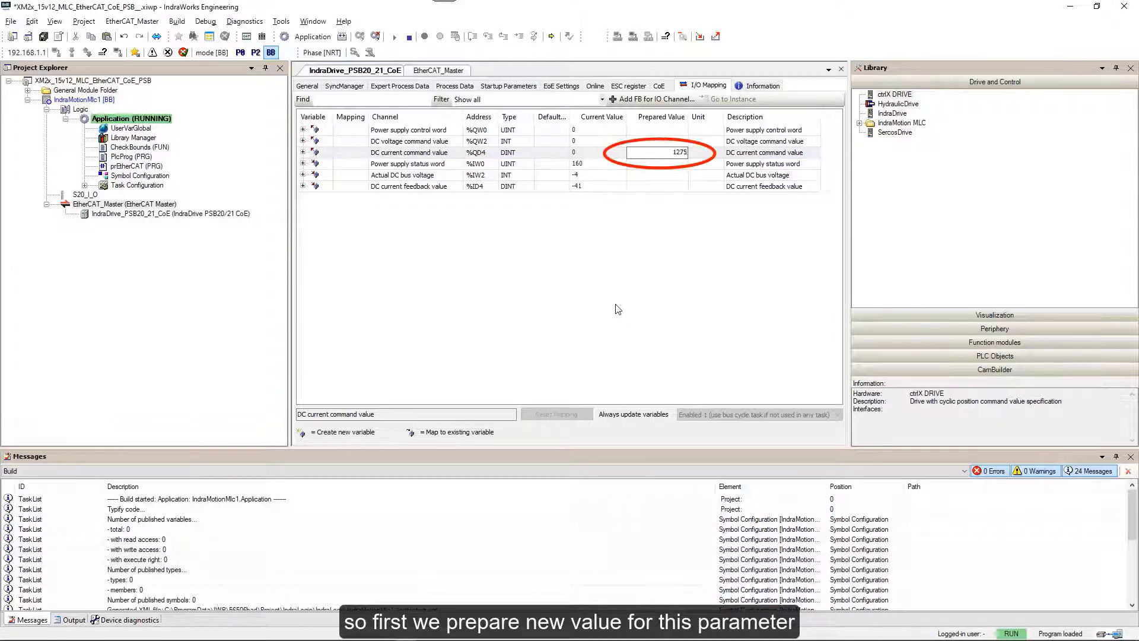
Write 1275 to DC current command value, verify 1.275 A in the drive, and close the drive windows.
key("Return")
key("Down")
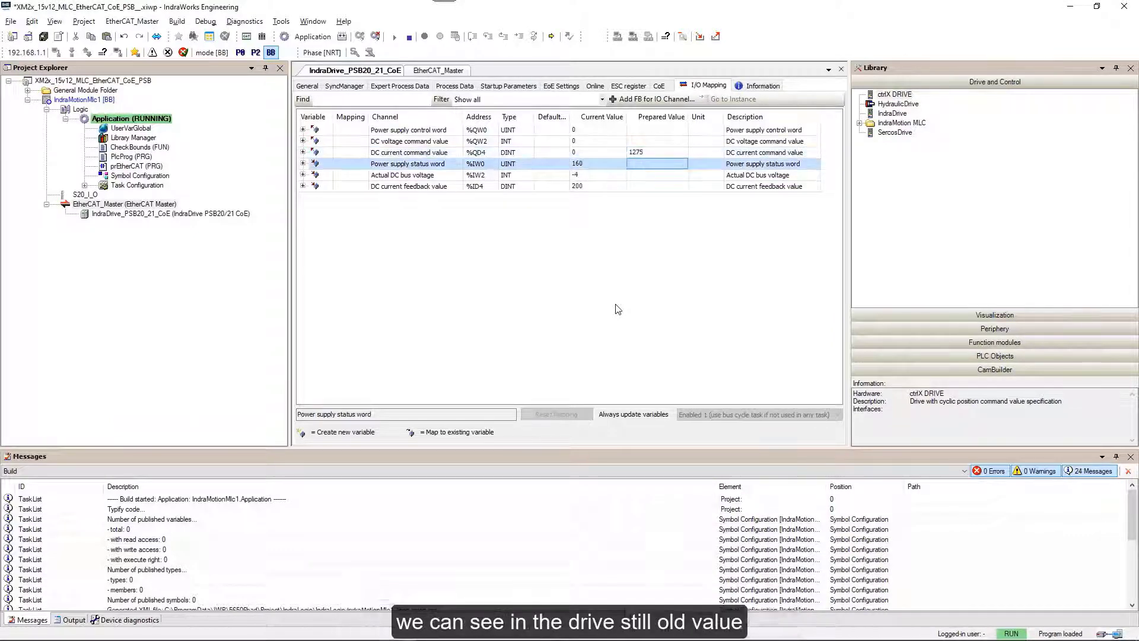
key("alt+Tab")
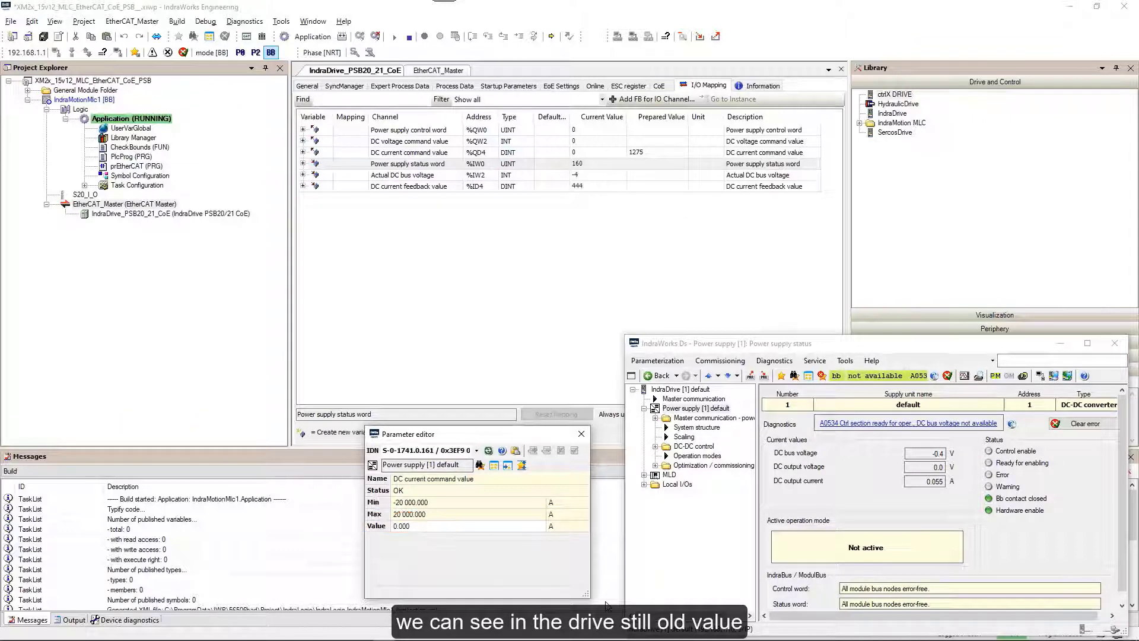
left_click(653, 154)
key("ctrl+F7")
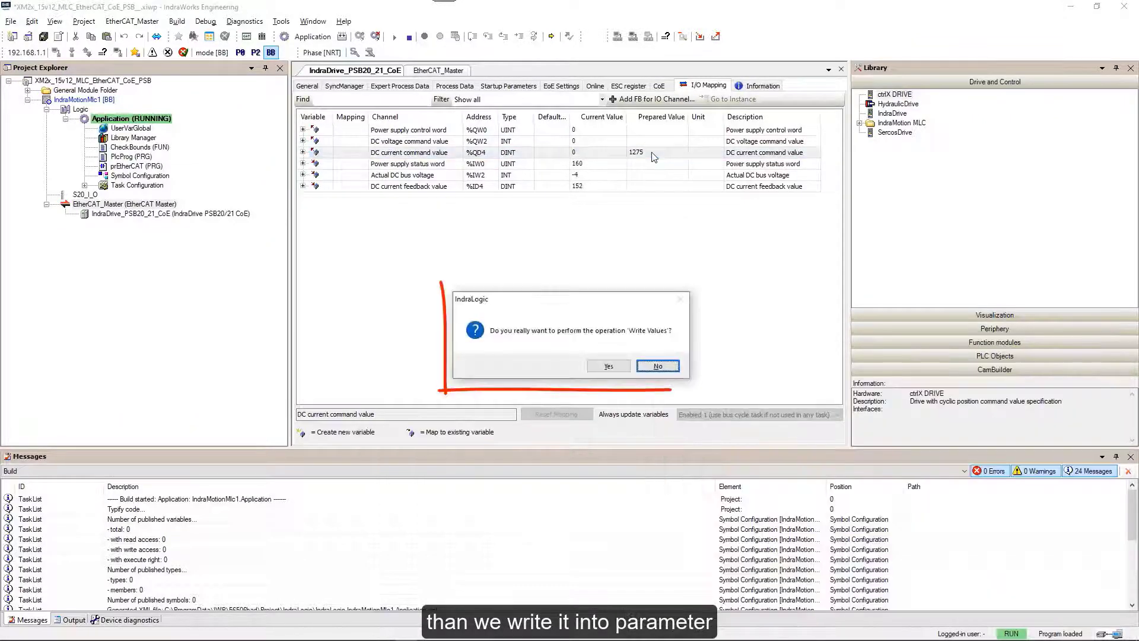
left_click(607, 368)
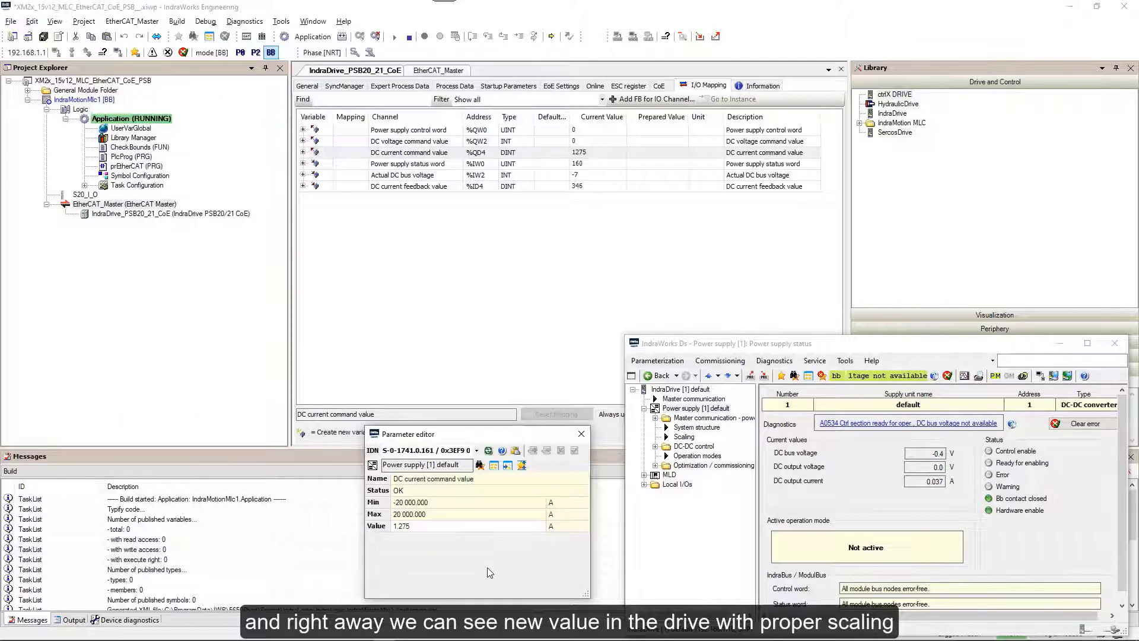
left_click(580, 439)
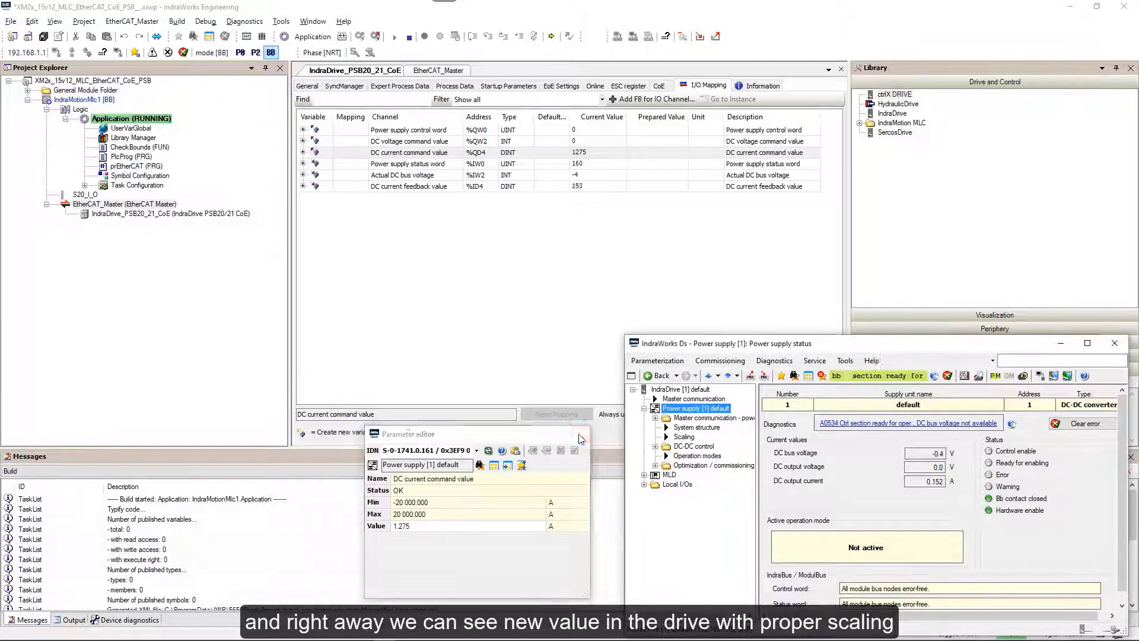
left_click(1113, 343)
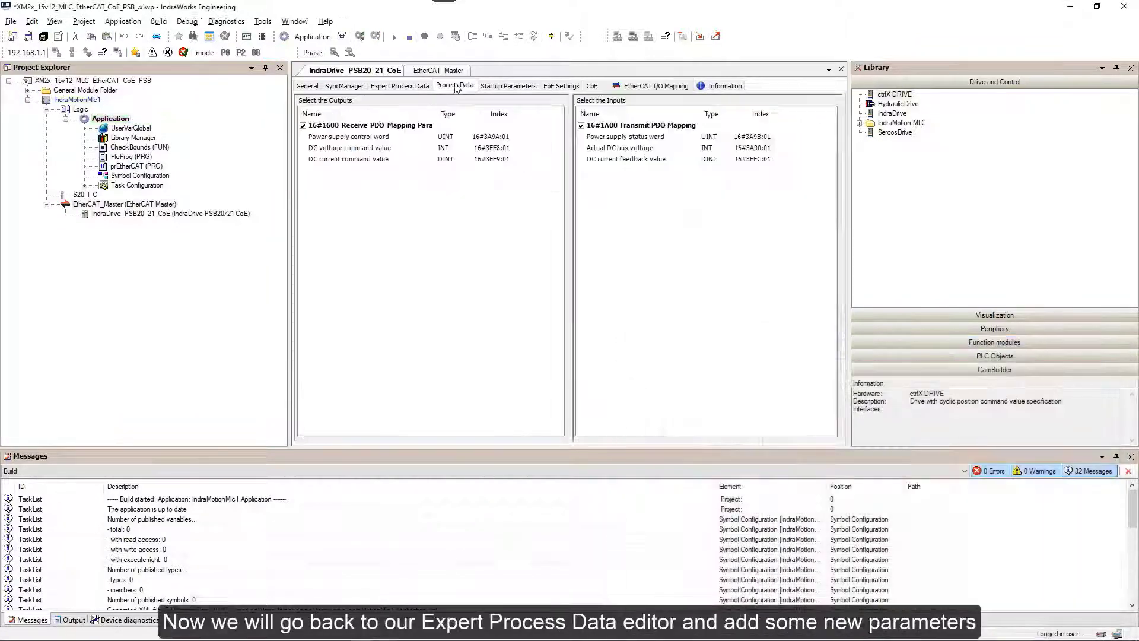
Insert PLC Global Register A16 16#3506:01 (DINT) into transmit PDO 16#1A00, making inputs 12 bytes.
left_click(404, 87)
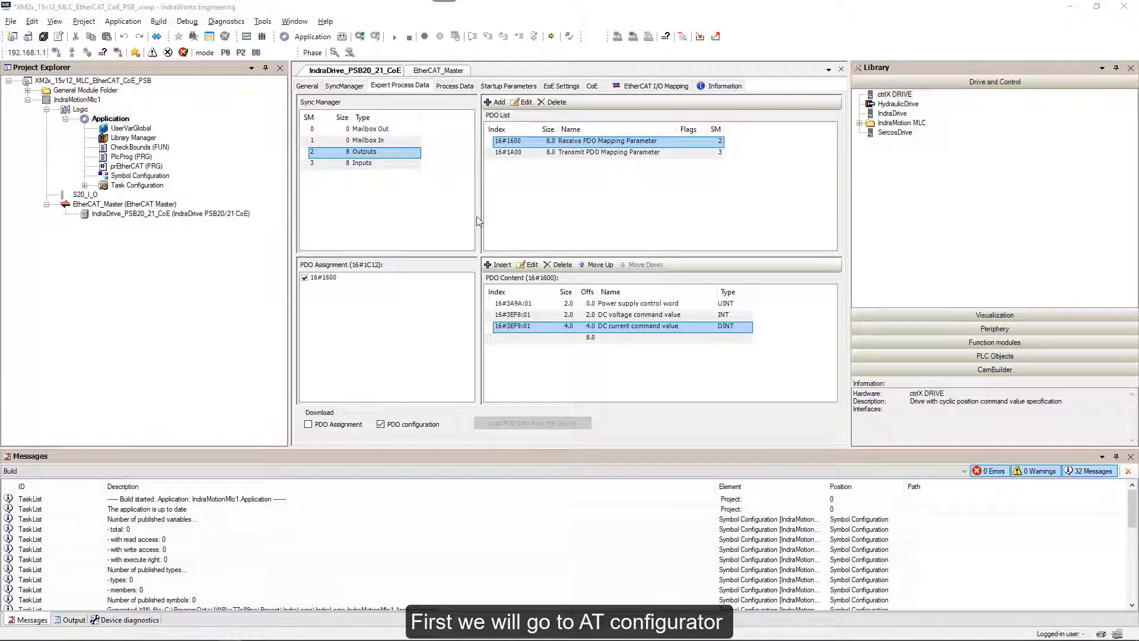
left_click(565, 153)
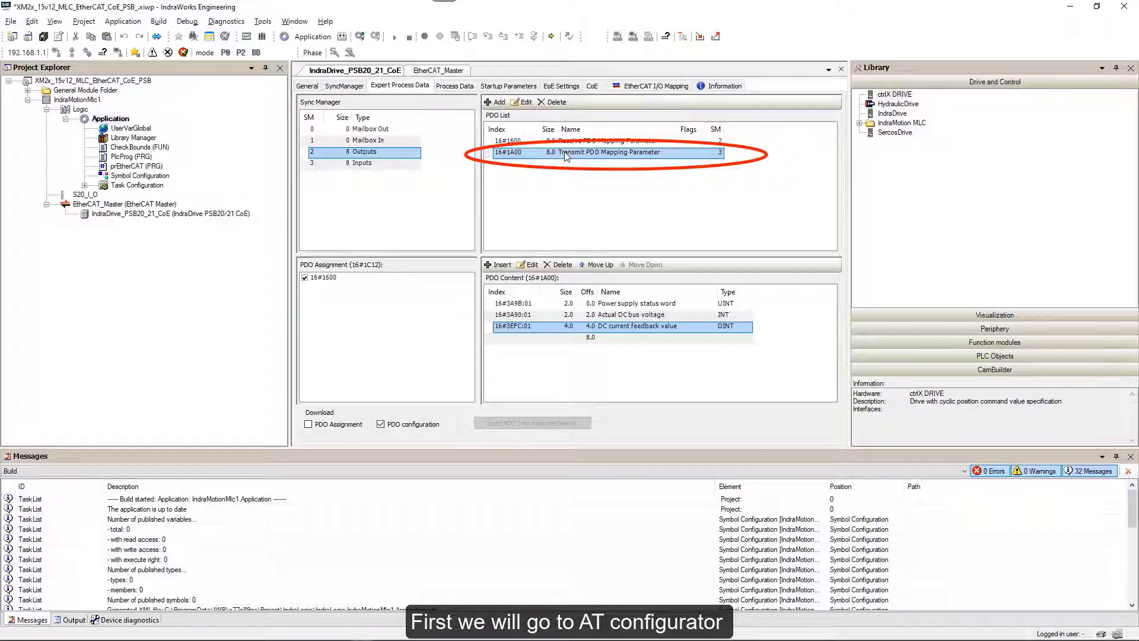
left_click(585, 338)
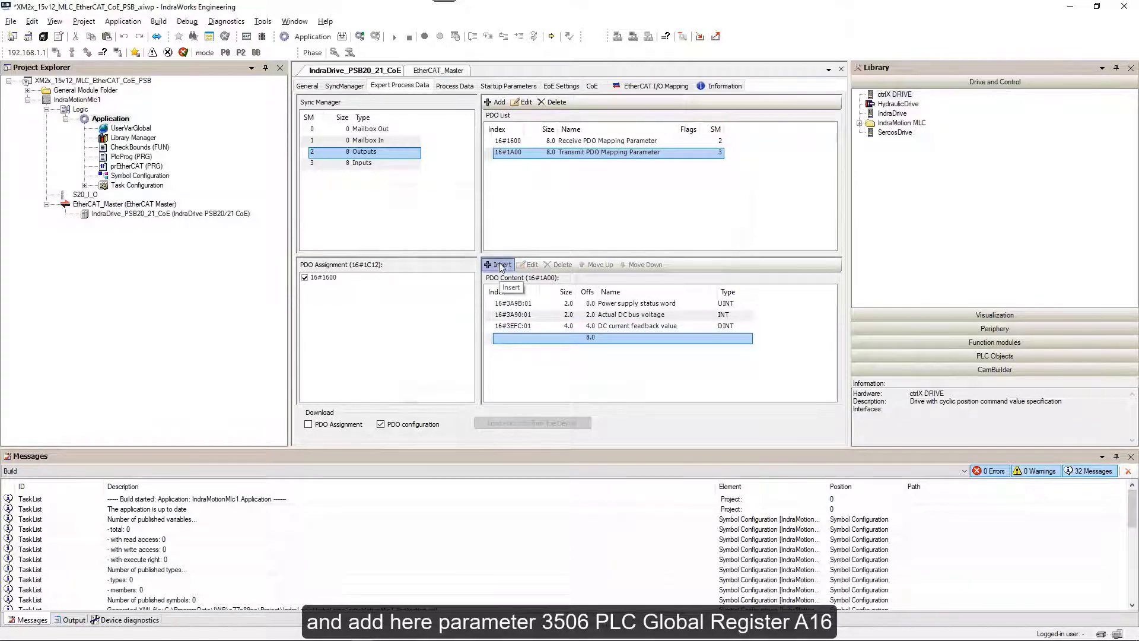
left_click(499, 266)
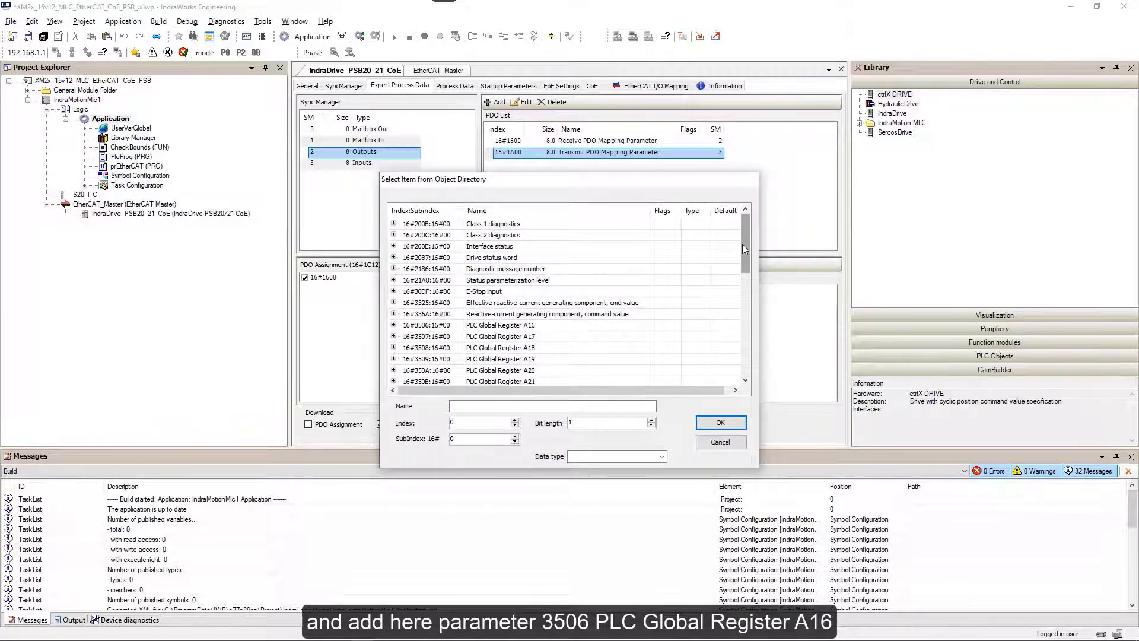
mouse_move(742, 249)
left_mouse_down()
mouse_move(744, 288)
mouse_move(744, 268)
left_mouse_up()
left_click(395, 260)
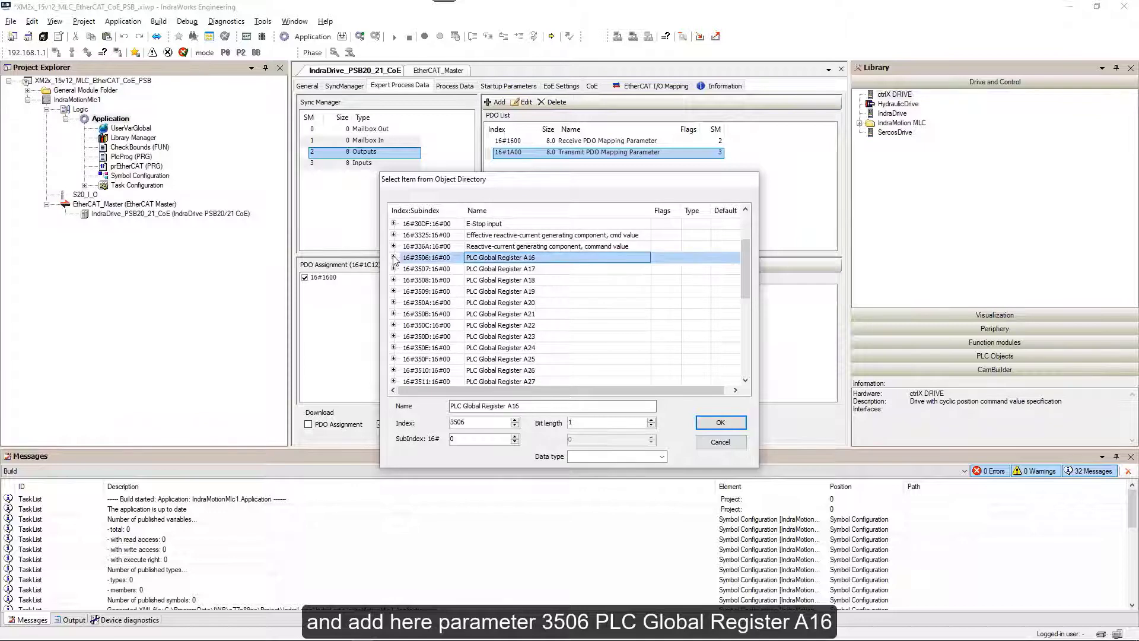
left_click(394, 258)
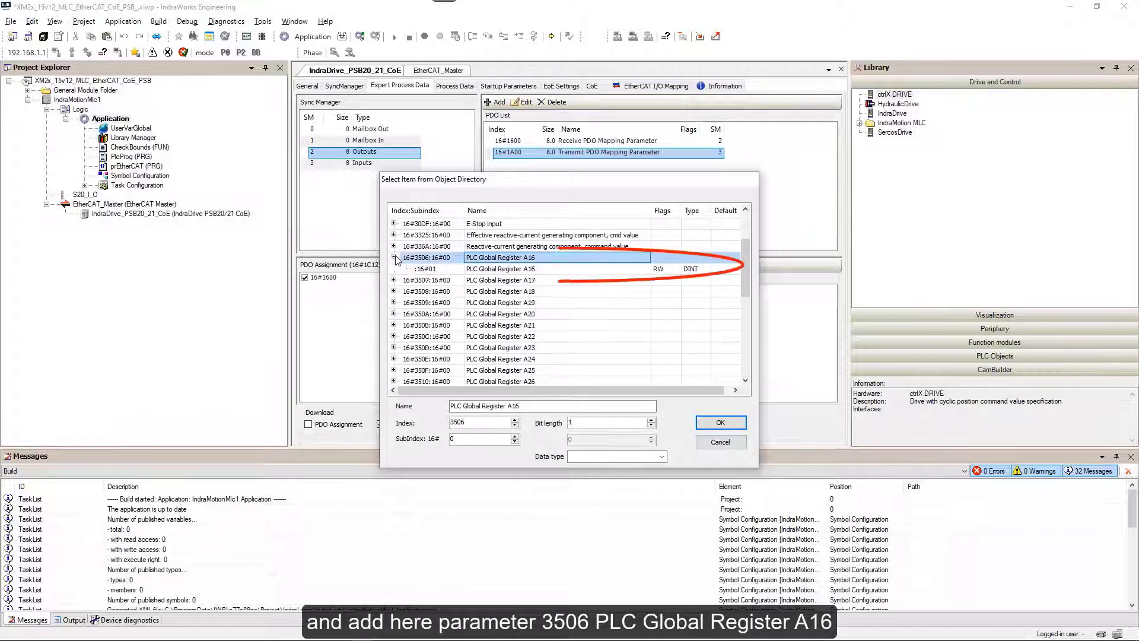
left_click(503, 270)
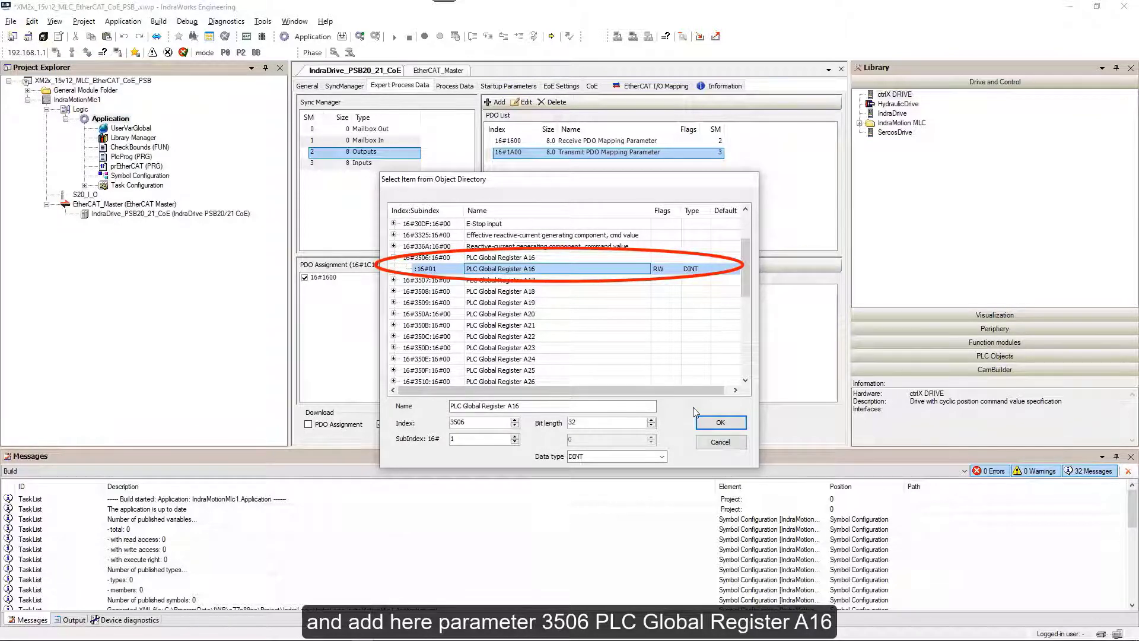
left_click(718, 423)
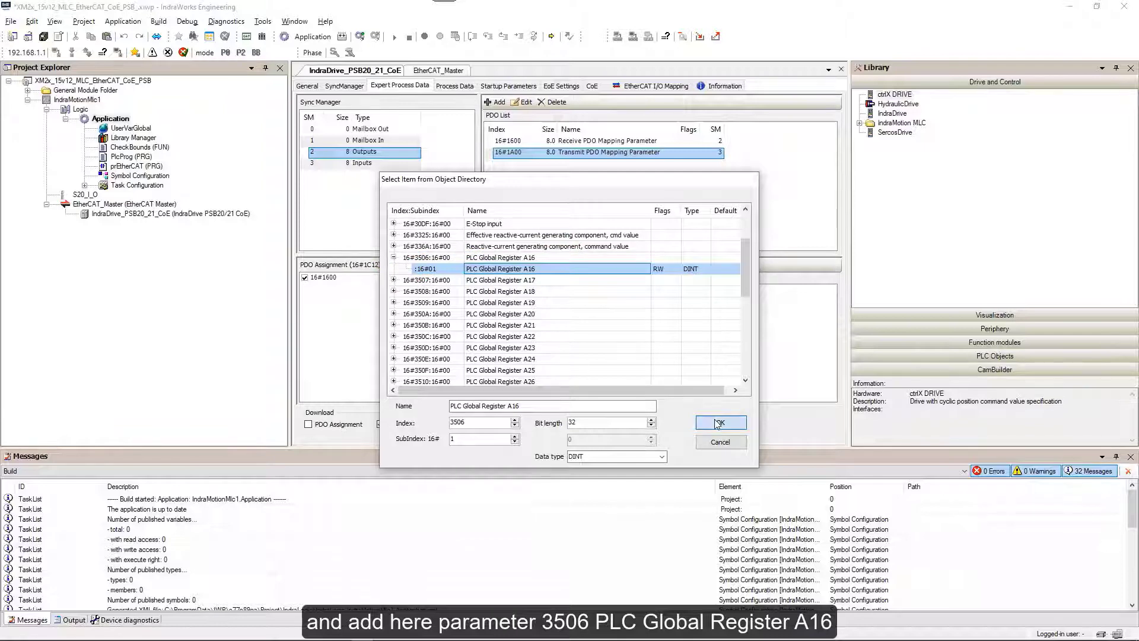
Start inserting into receive PDO 16#1600, then cancel the object directory without adding anything.
left_click(573, 142)
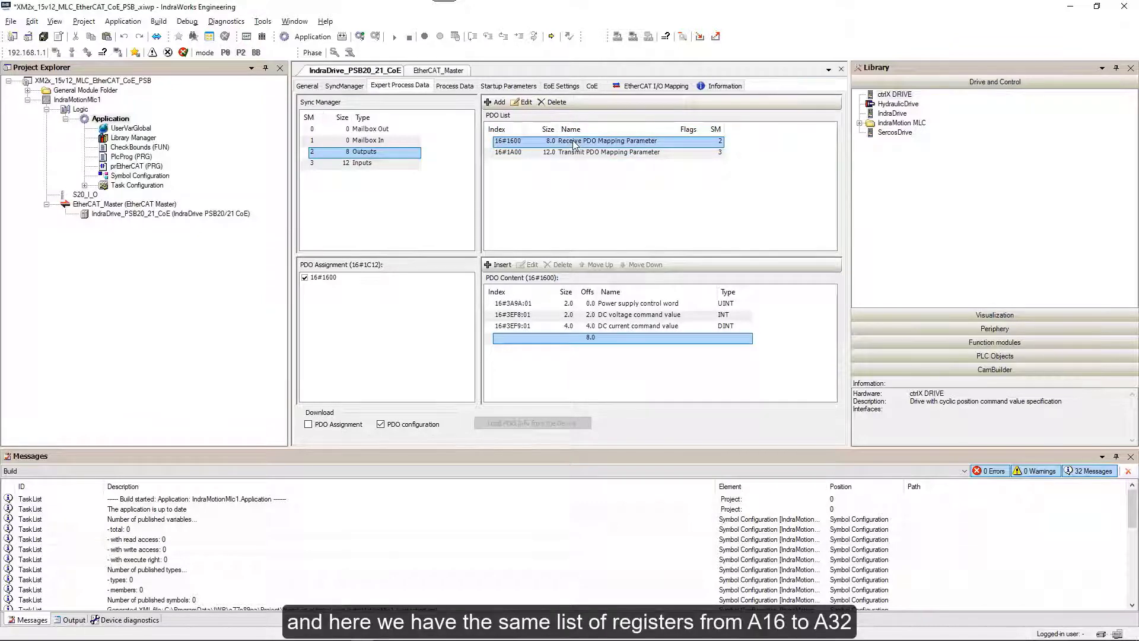
left_click(499, 267)
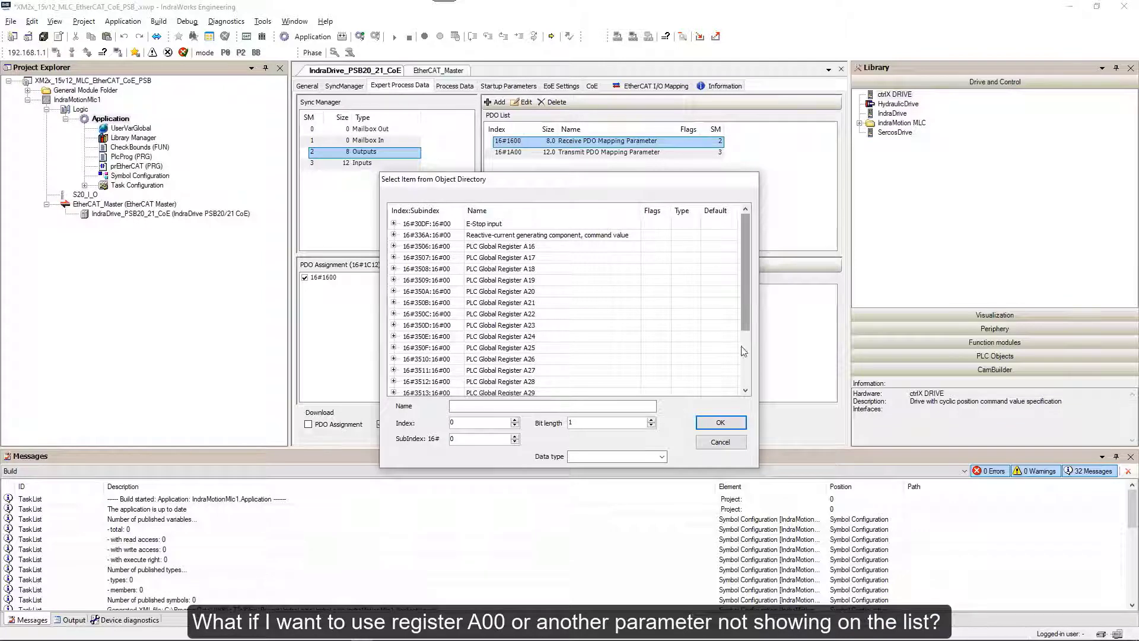
left_click(719, 443)
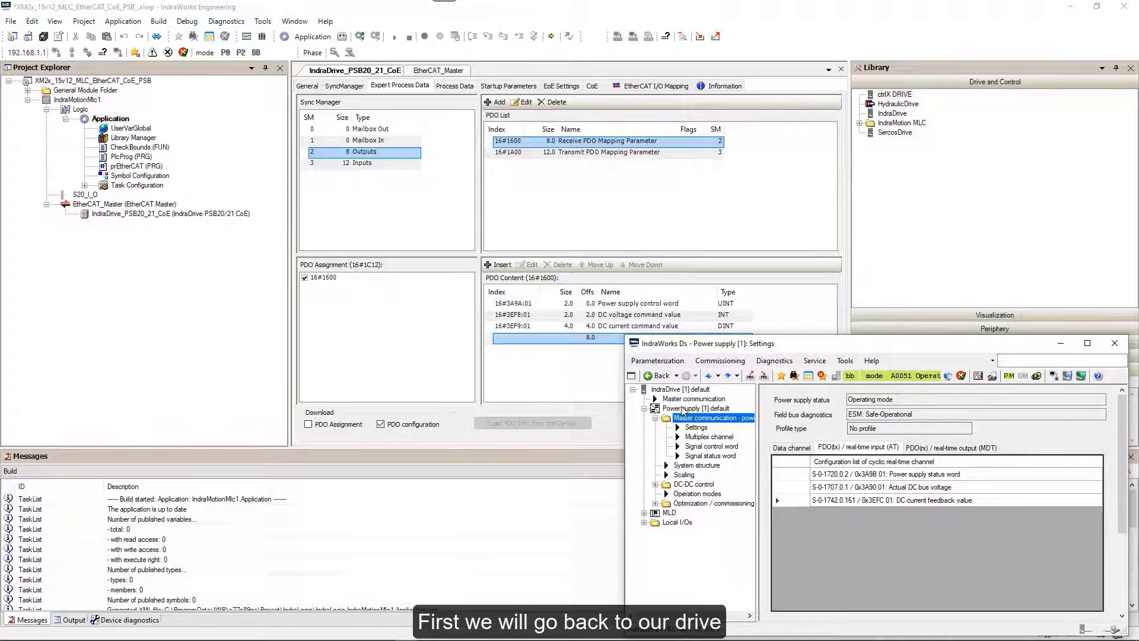
Search the power supply parameters and open the details of PLC Global Register A0 (P-0-1270.0.0).
right_click(684, 411)
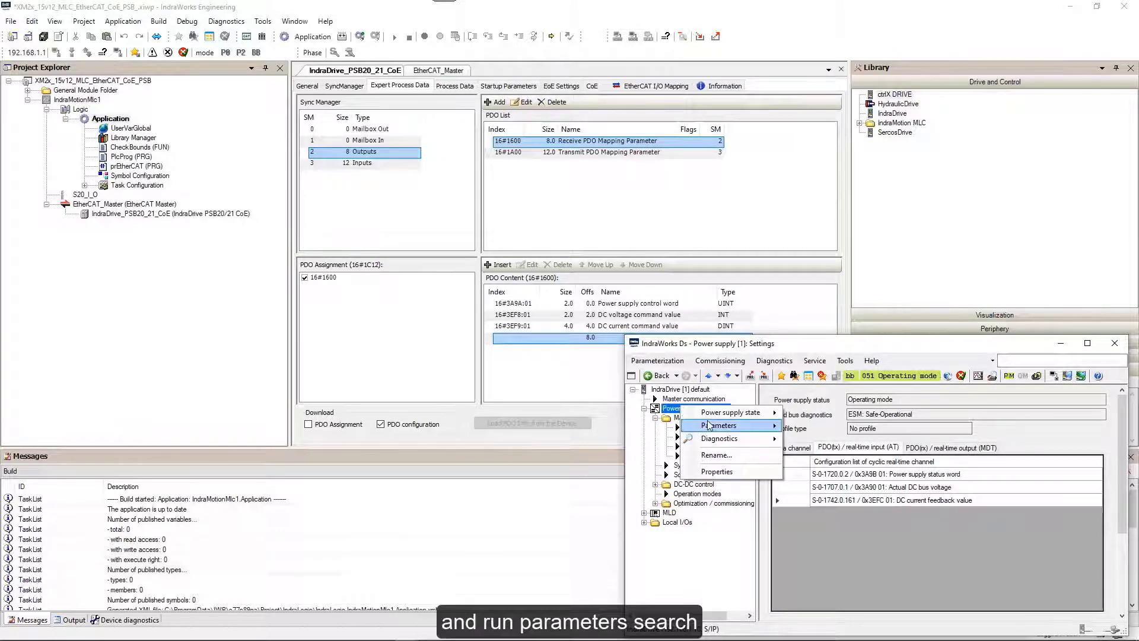
mouse_move(710, 424)
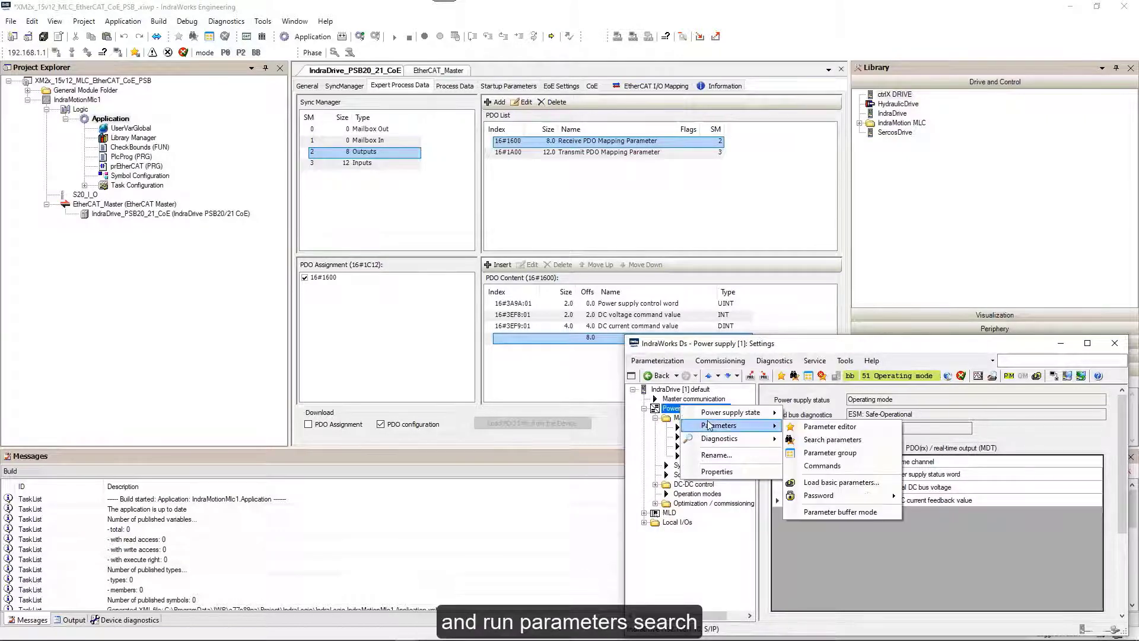
left_click(822, 439)
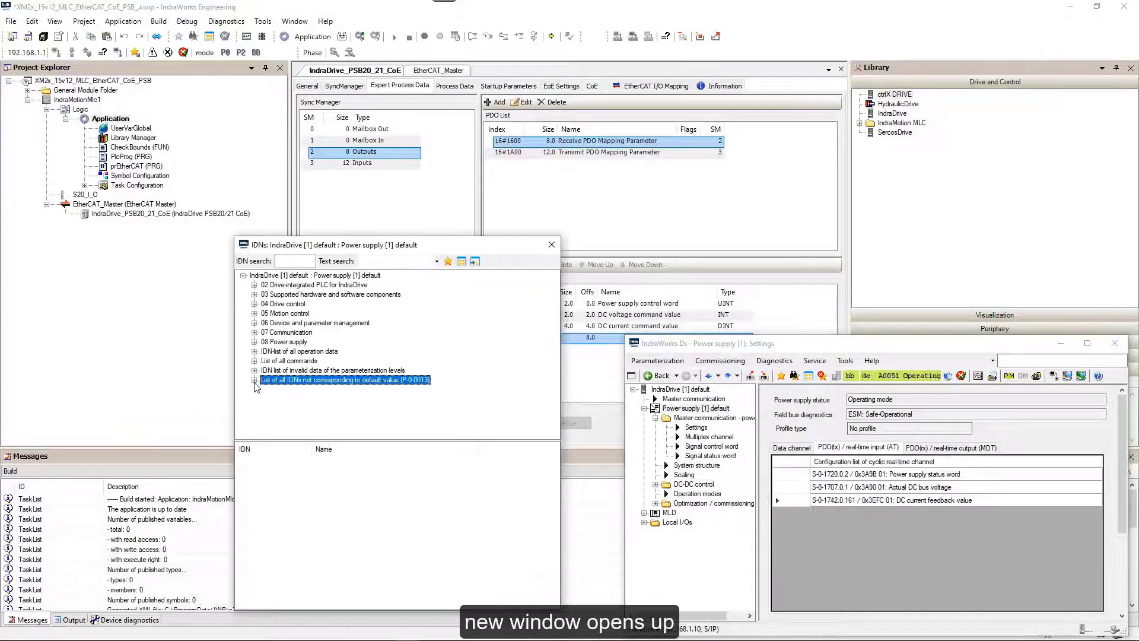
left_click(254, 351)
left_click_drag(555, 281, 556, 368)
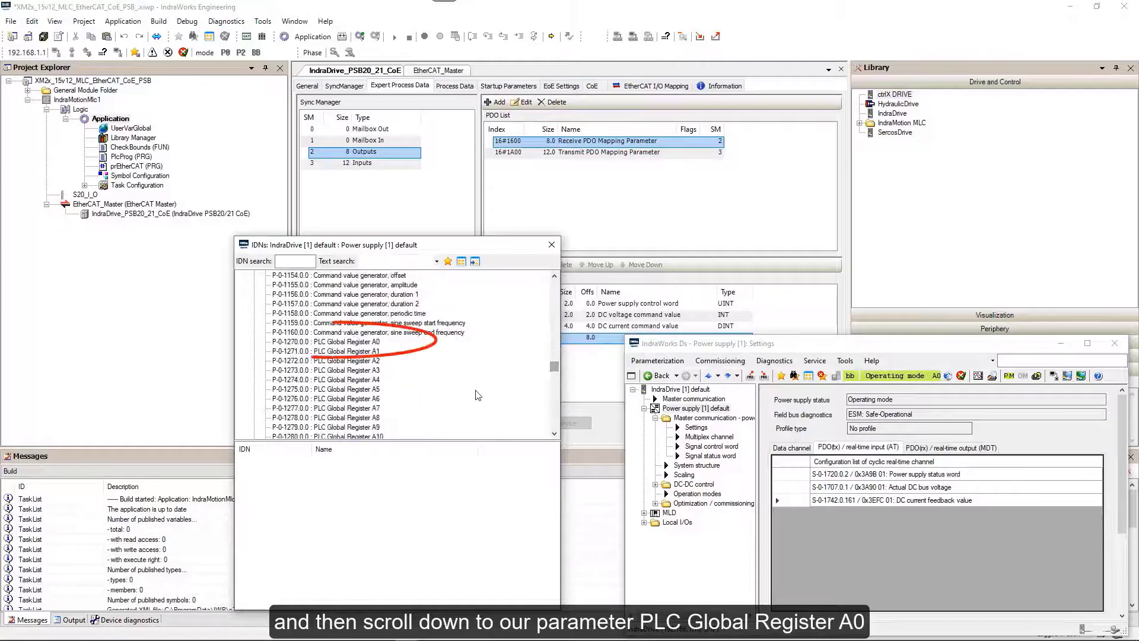
left_click(340, 343)
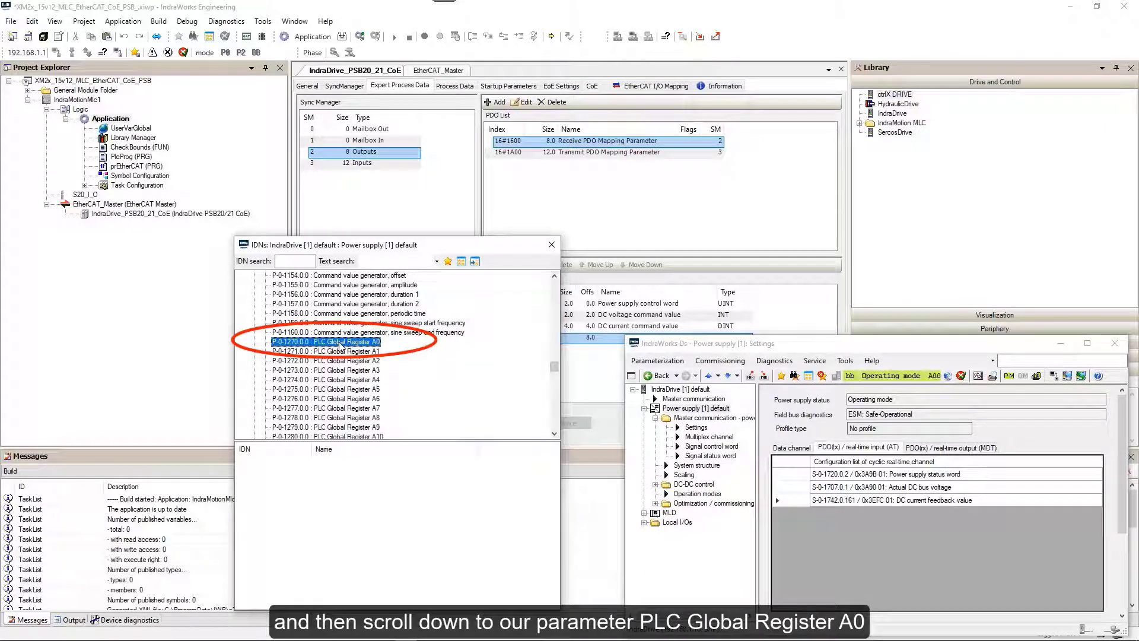
double_click(309, 344)
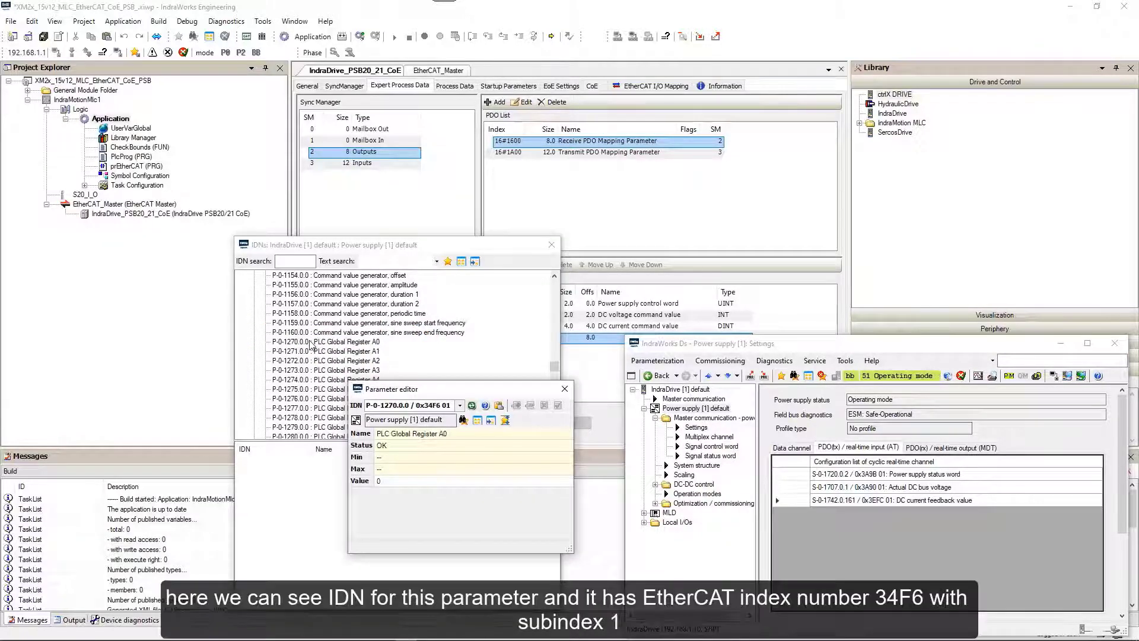
Mark its EtherCAT index 0x34F6, subindex 01, and close the register details.
left_click(430, 407)
left_click(426, 408)
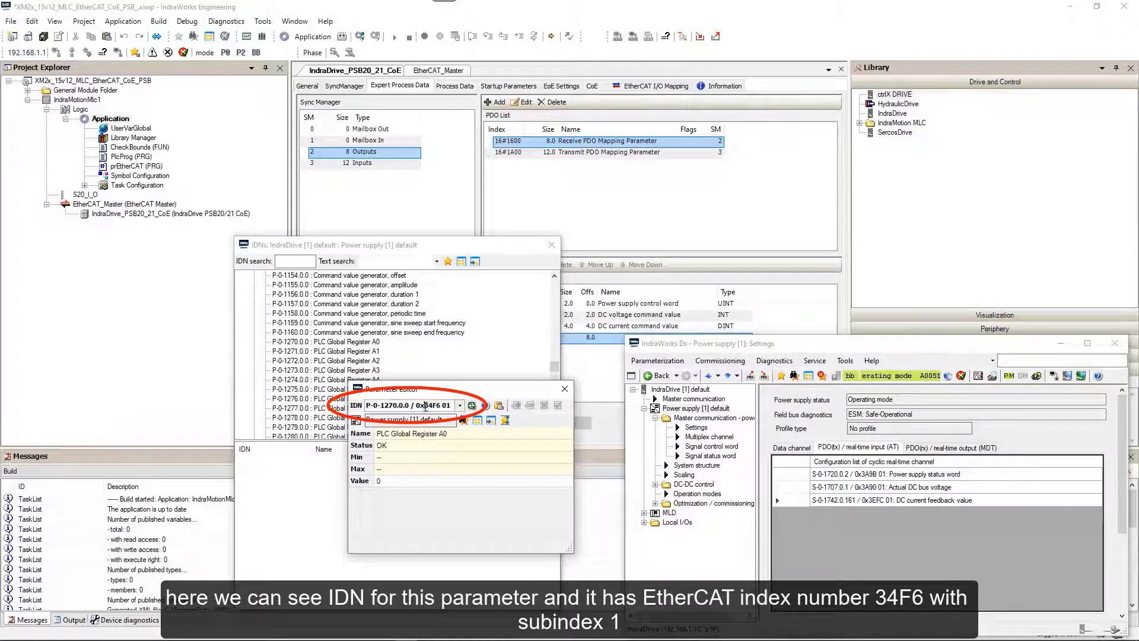
left_click_drag(426, 408, 439, 408)
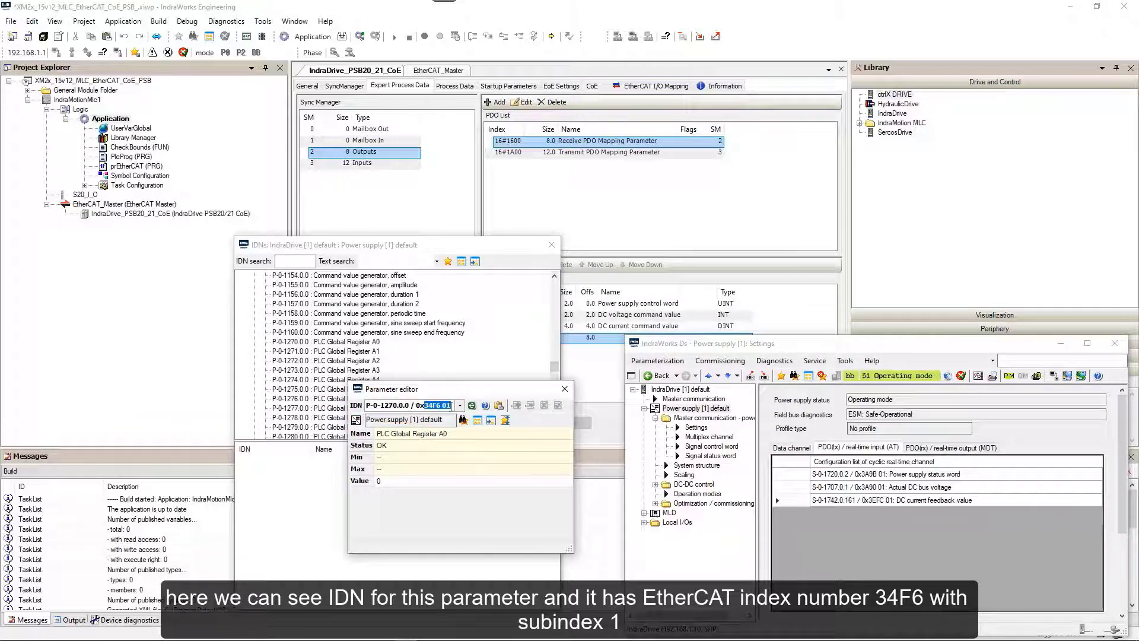
left_click(565, 389)
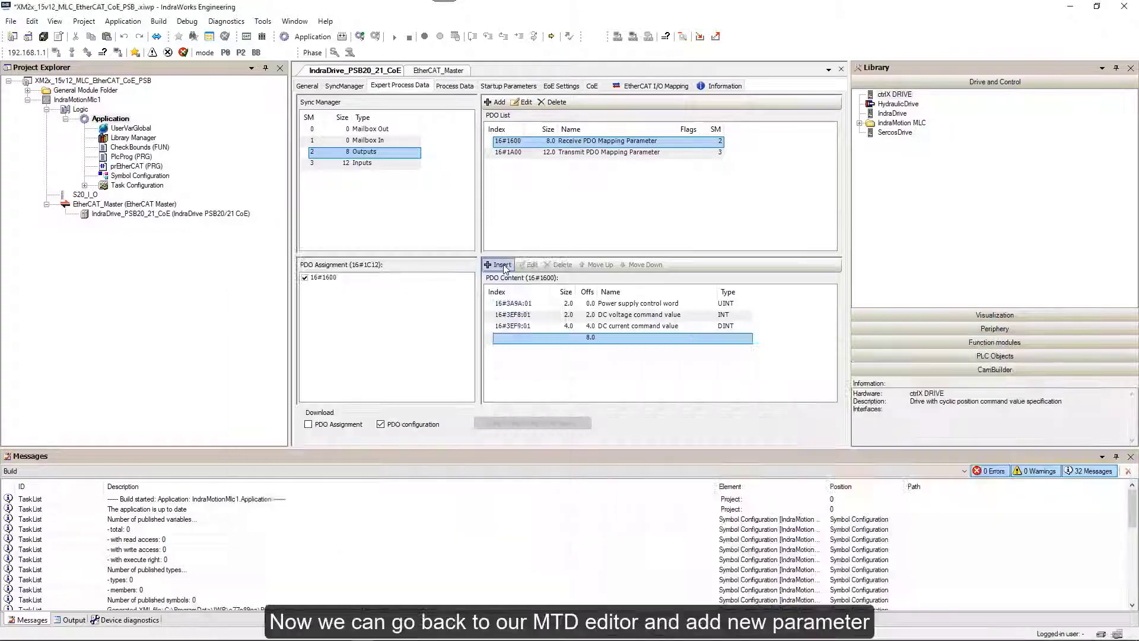
Insert 'PLC Global Register 00' with index 34F6, subindex 1, data type DINT into PDO 16#1600.
left_click(502, 265)
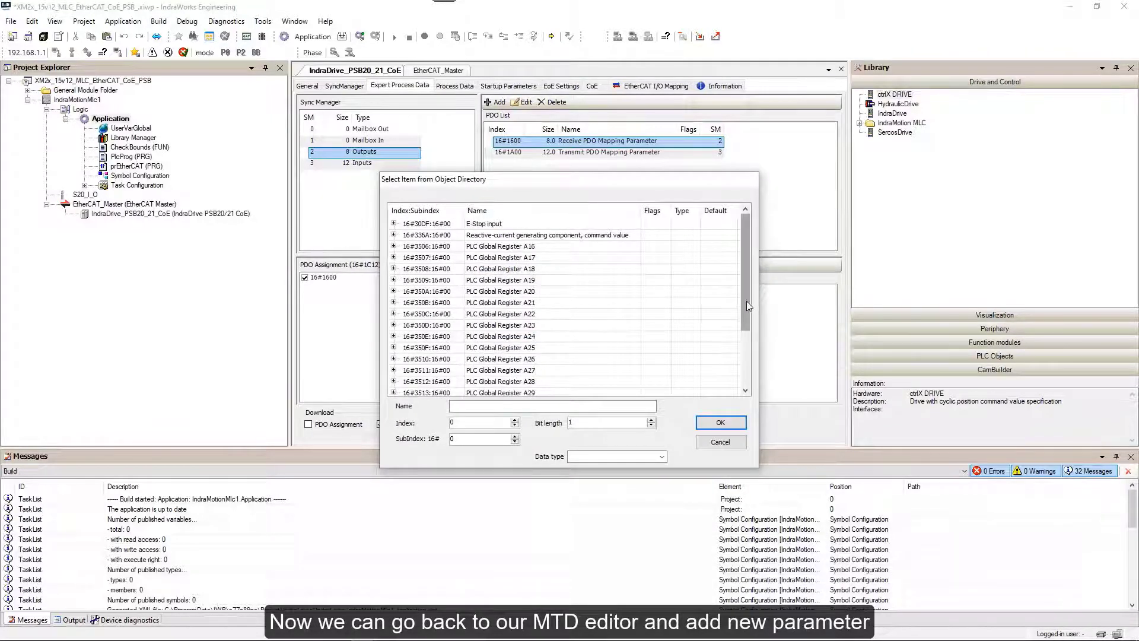
left_click(465, 406)
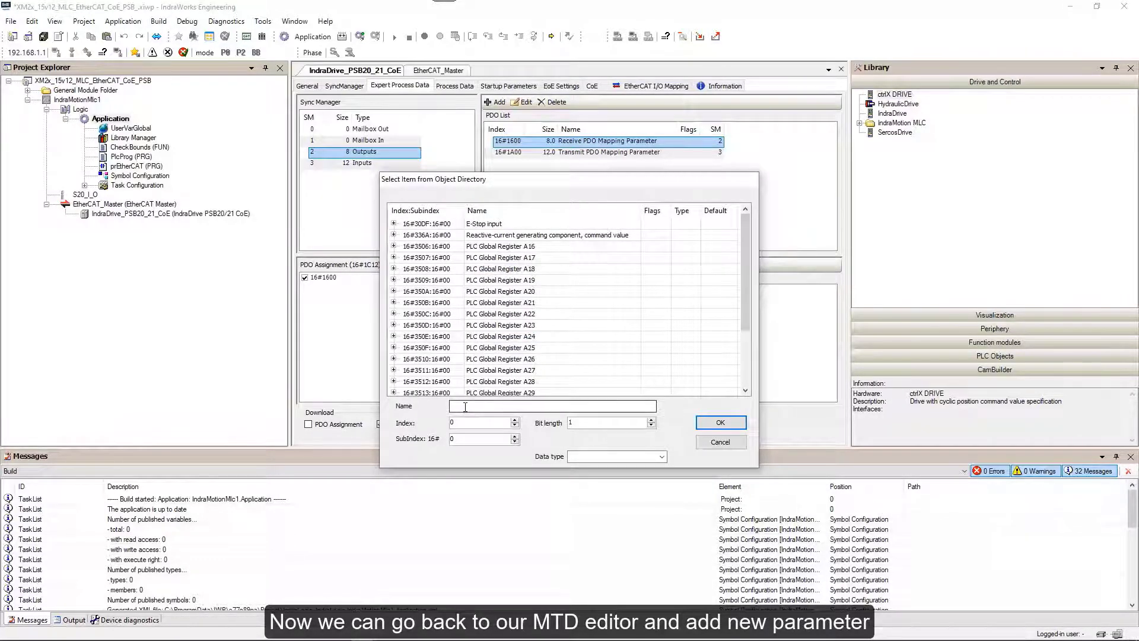
type("PLC Global Register ")
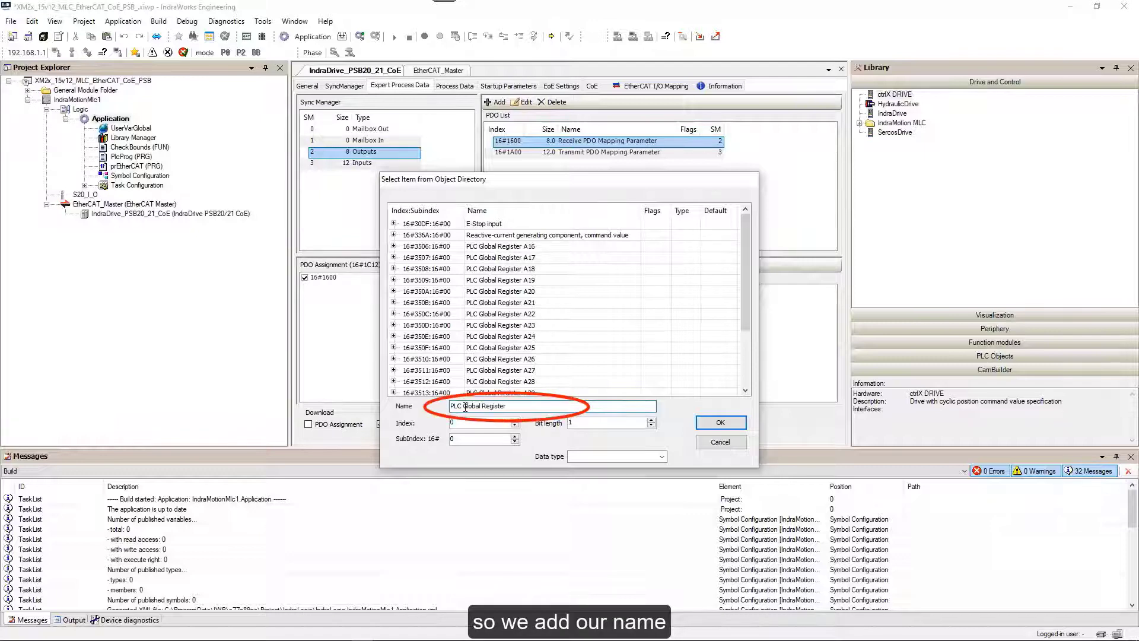
type("00")
key("Tab")
type("34F6")
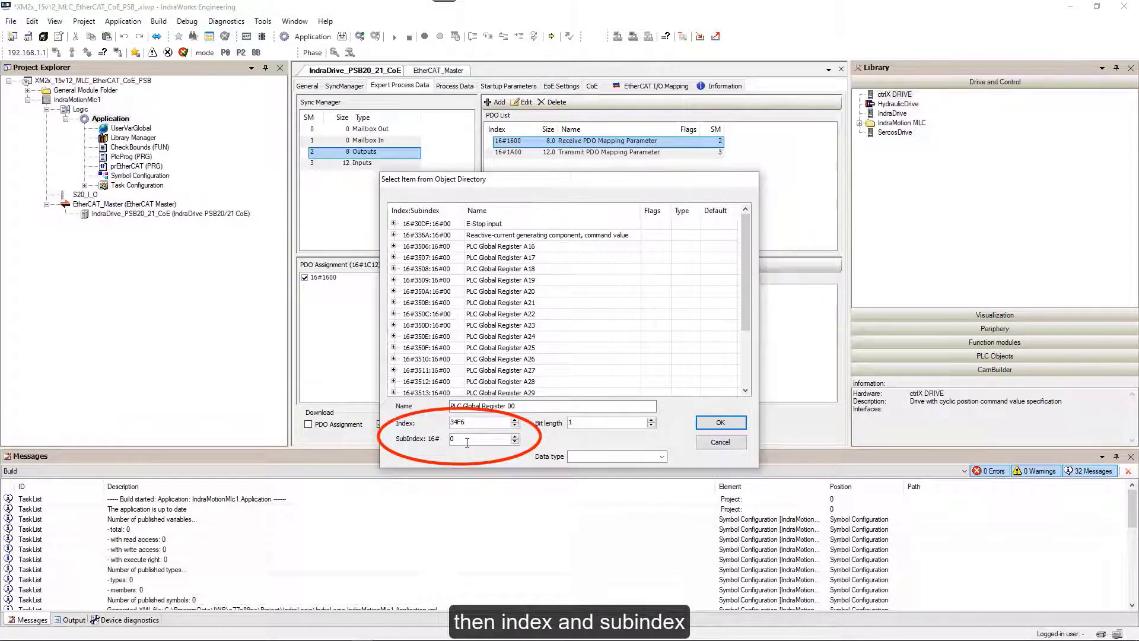
left_click(593, 455)
type("DIN")
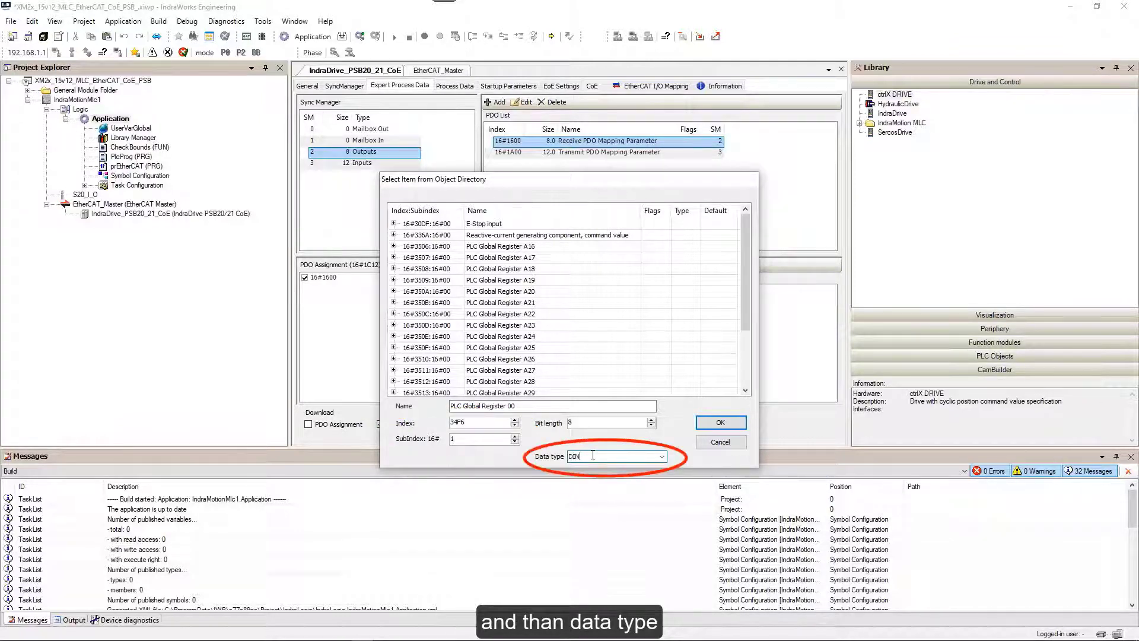
type("T")
left_click(715, 425)
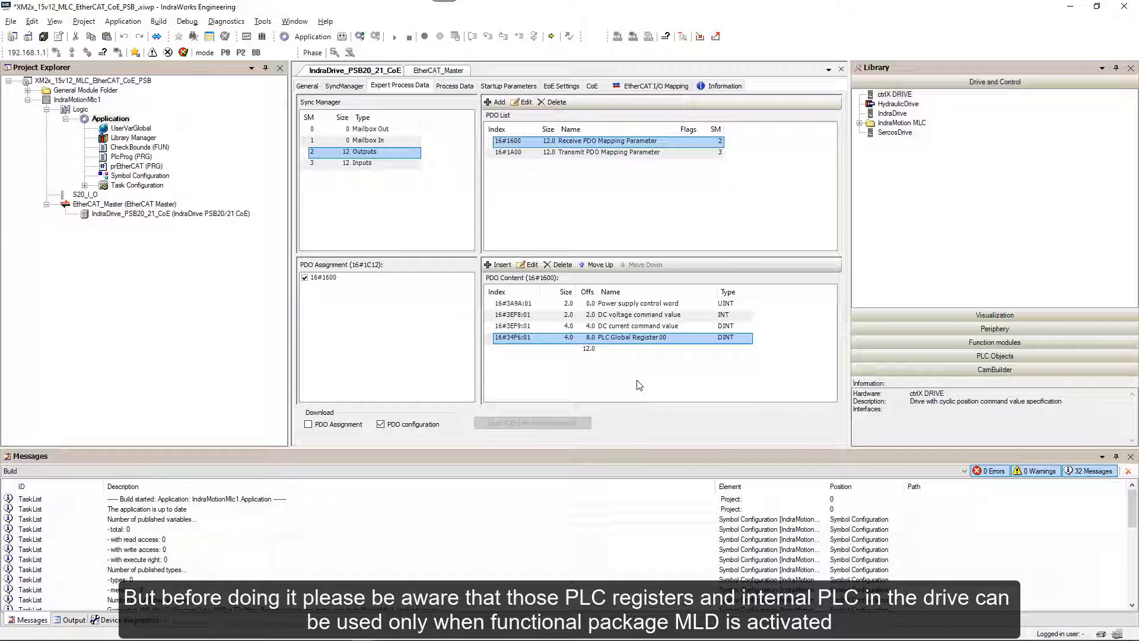
In IndraWorks Ds, verify IndraMotion MLD is an active functional package, then return to Settings.
key("alt+Tab")
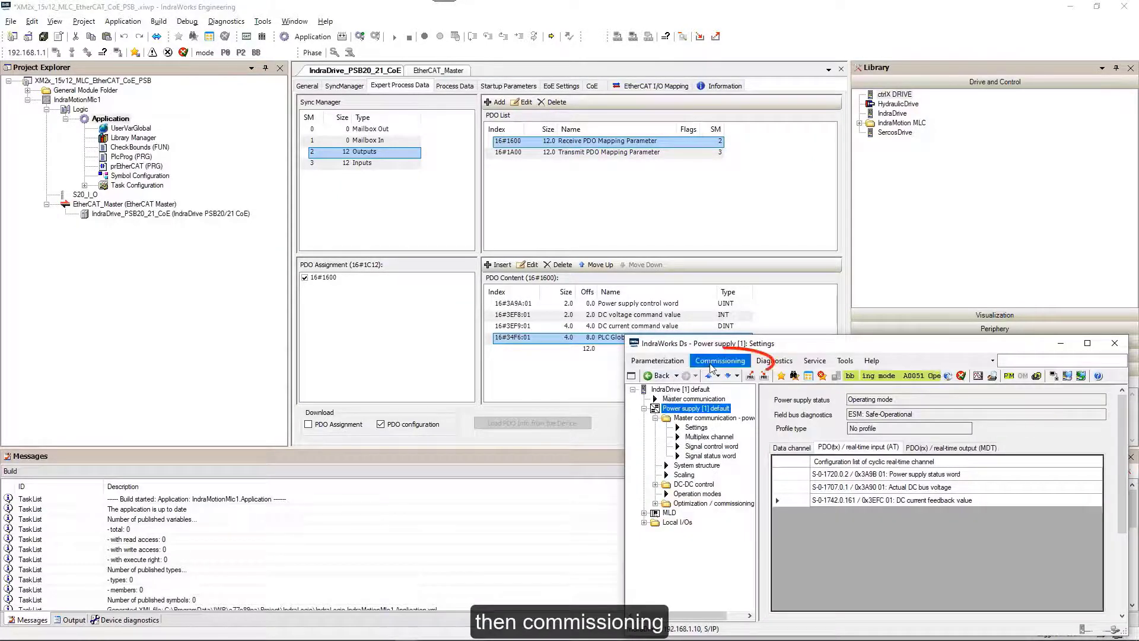
left_click(714, 363)
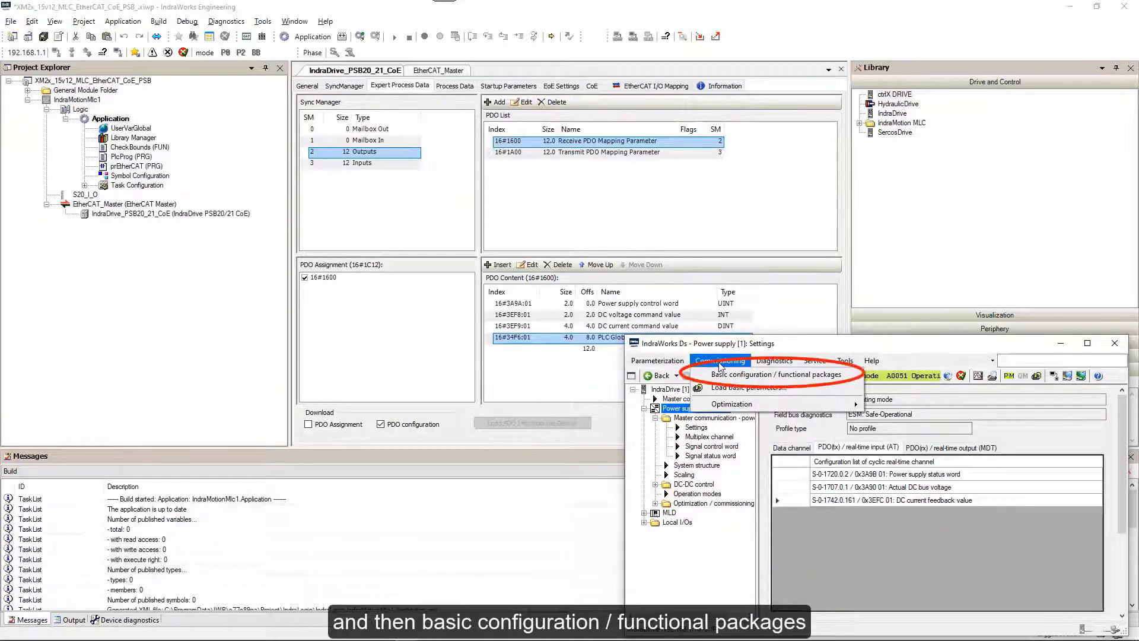
left_click(723, 375)
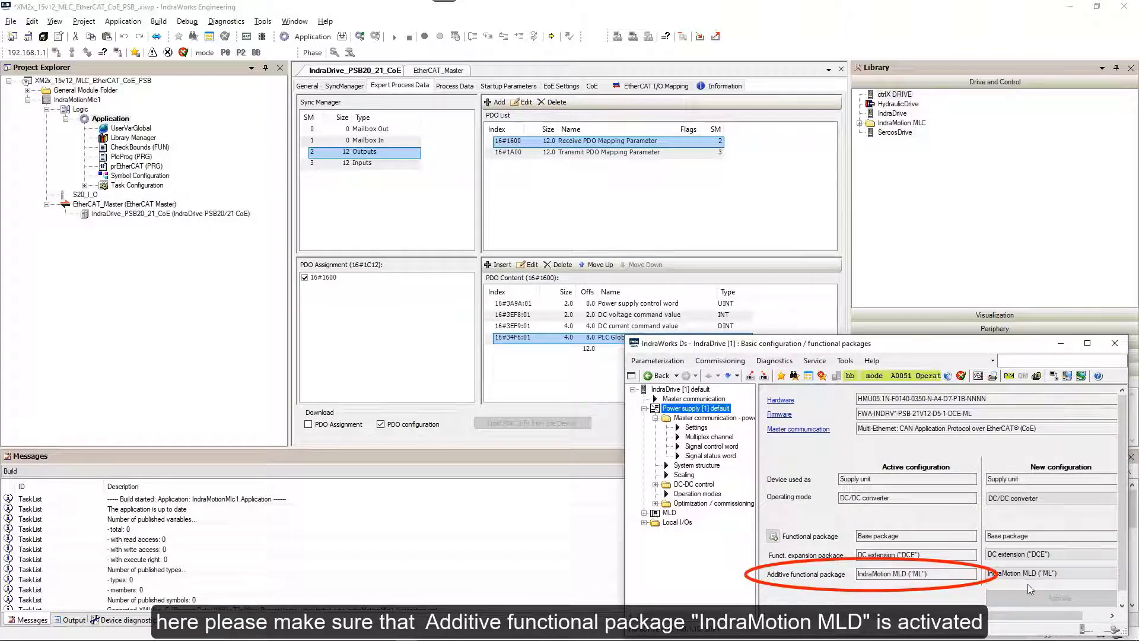
left_click(693, 429)
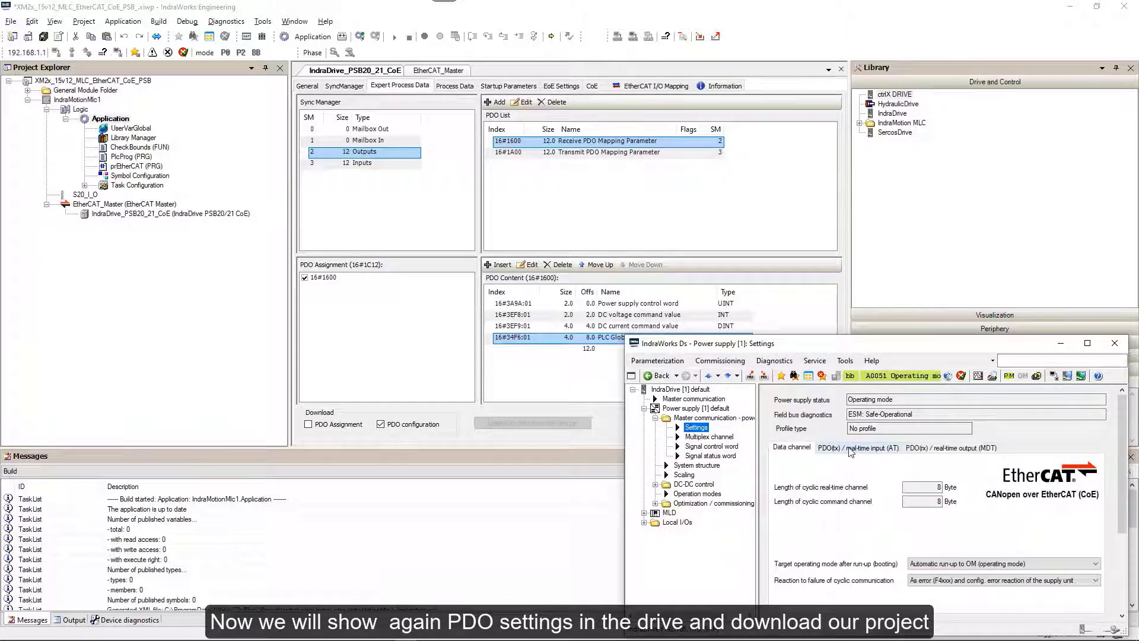
Check the real-time input (AT) list for PLC Global Register A16, then the output (MDT) list.
left_click(851, 449)
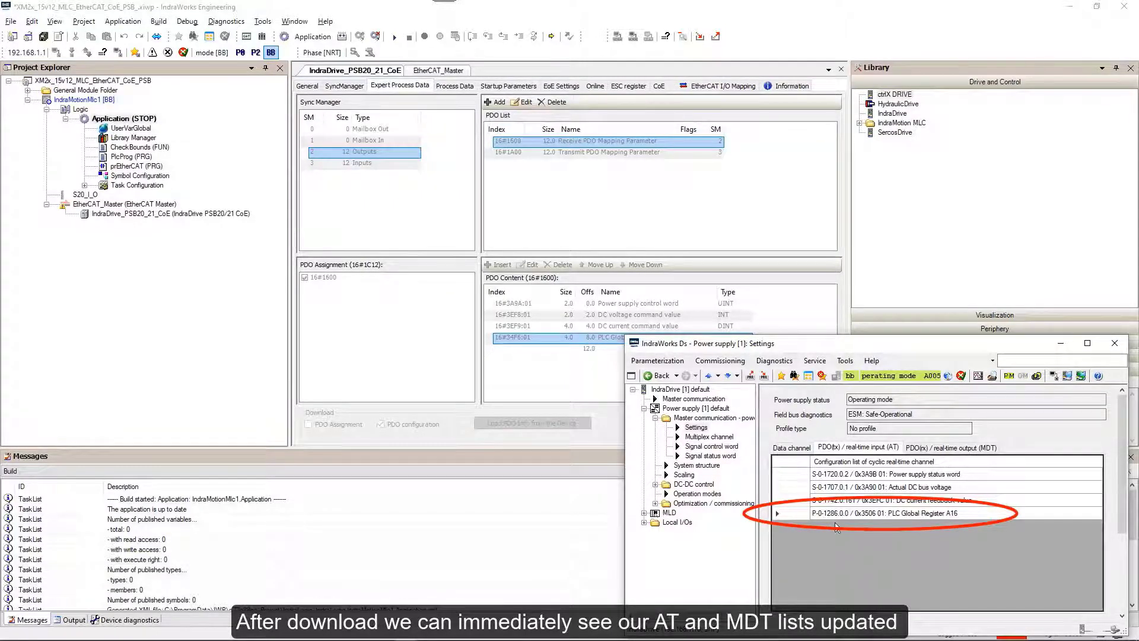
left_click(941, 449)
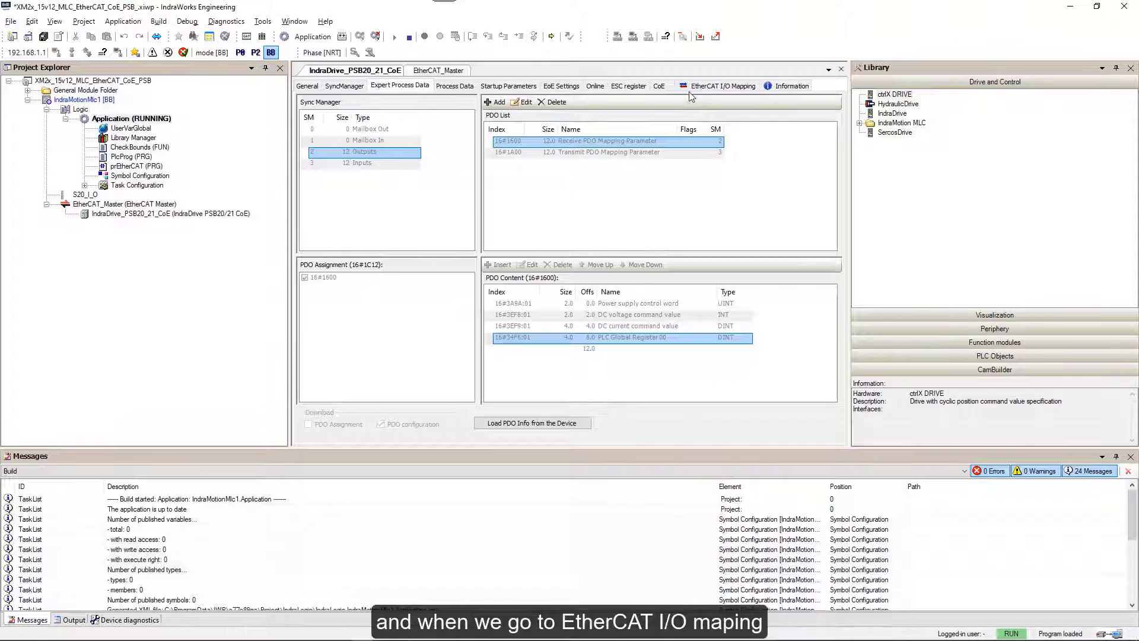
In the EtherCAT I/O mapping, write the prepared value 55 to PLC Global Register 00.
left_click(694, 89)
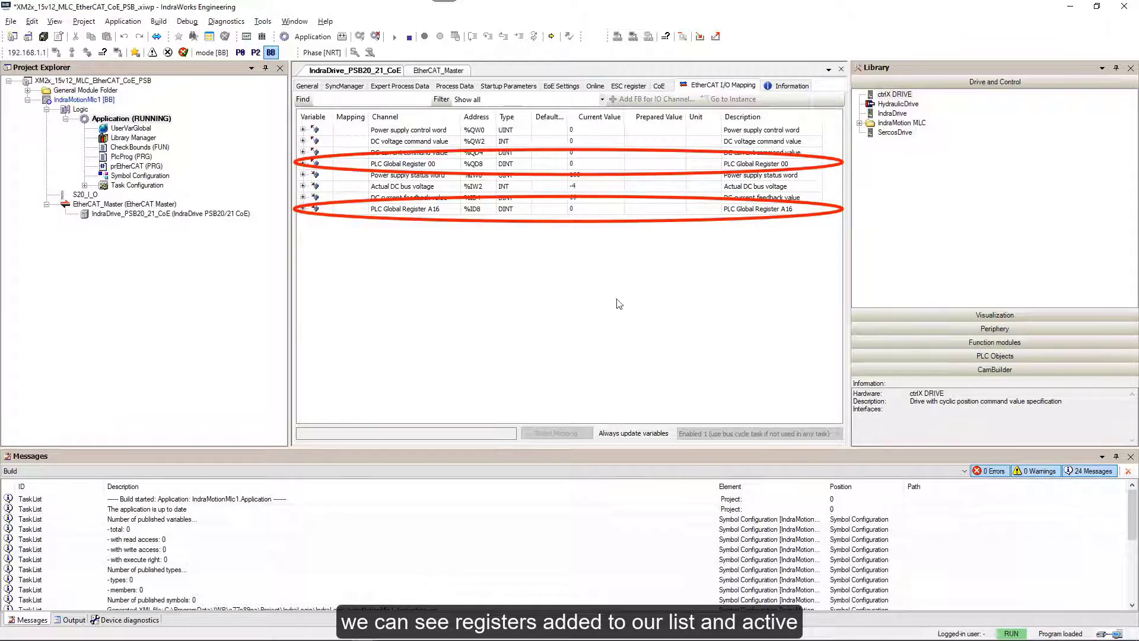
mouse_move(364, 640)
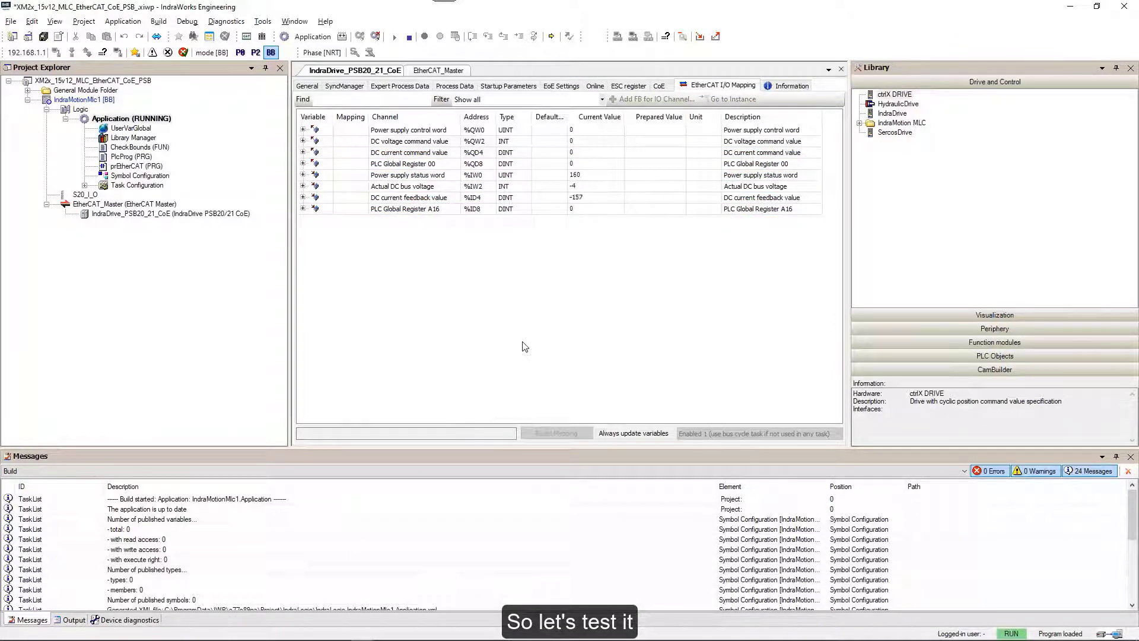
double_click(655, 164)
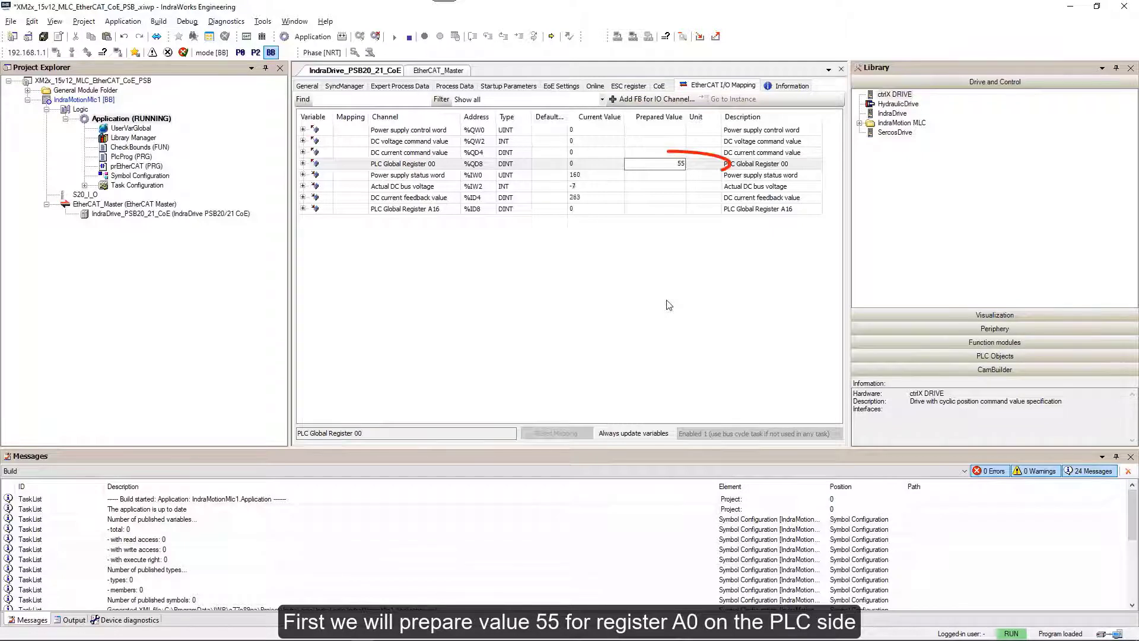
type("55")
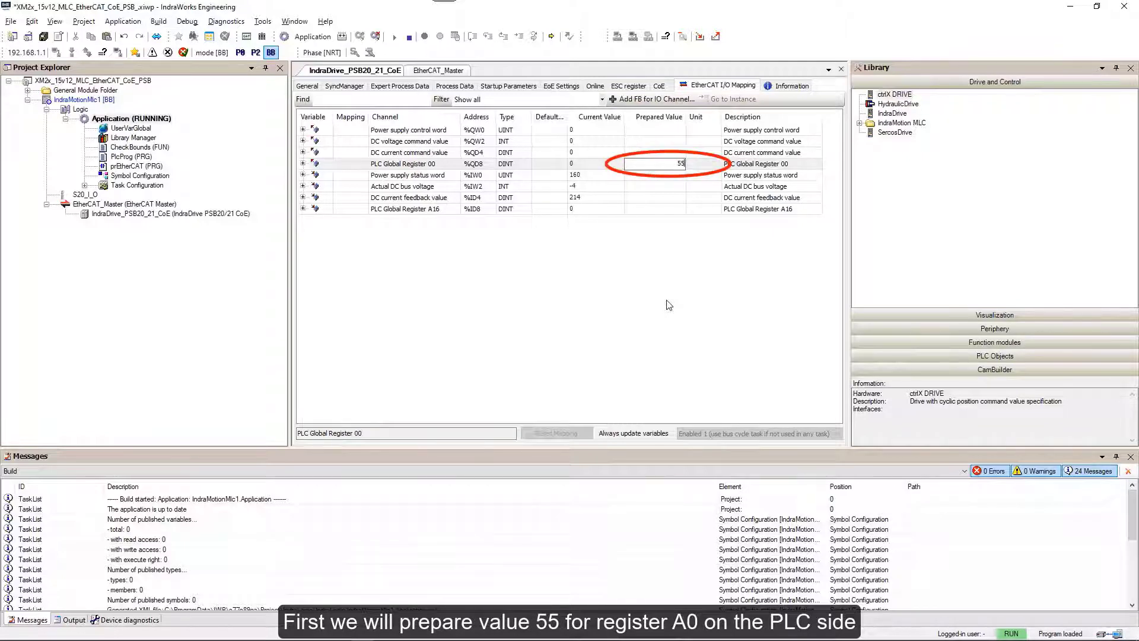
key("Return")
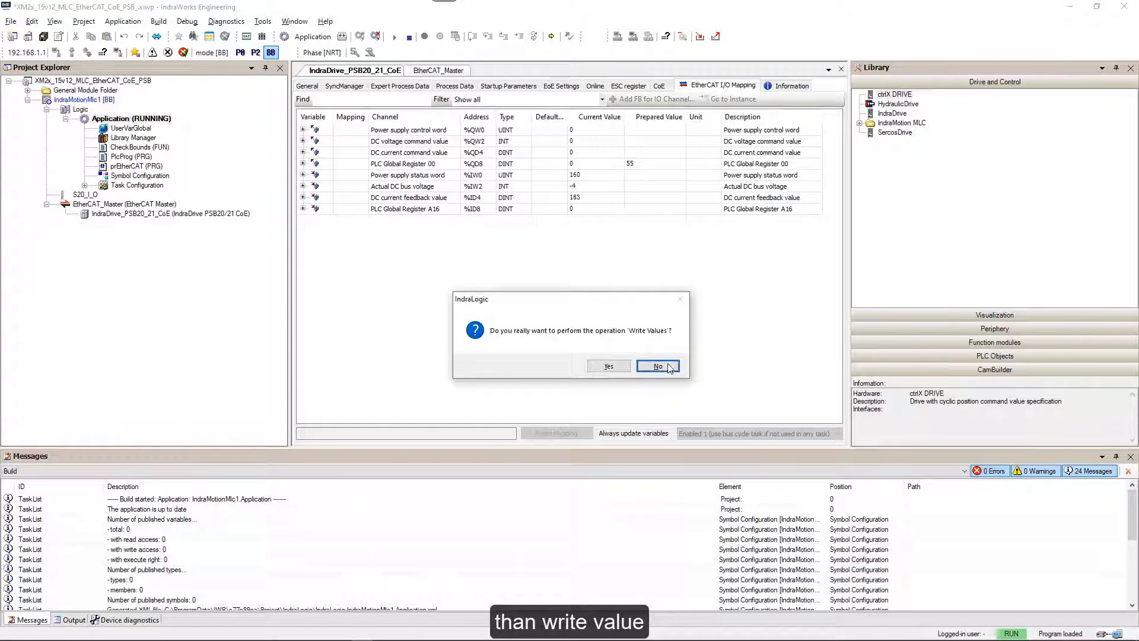
left_click(609, 366)
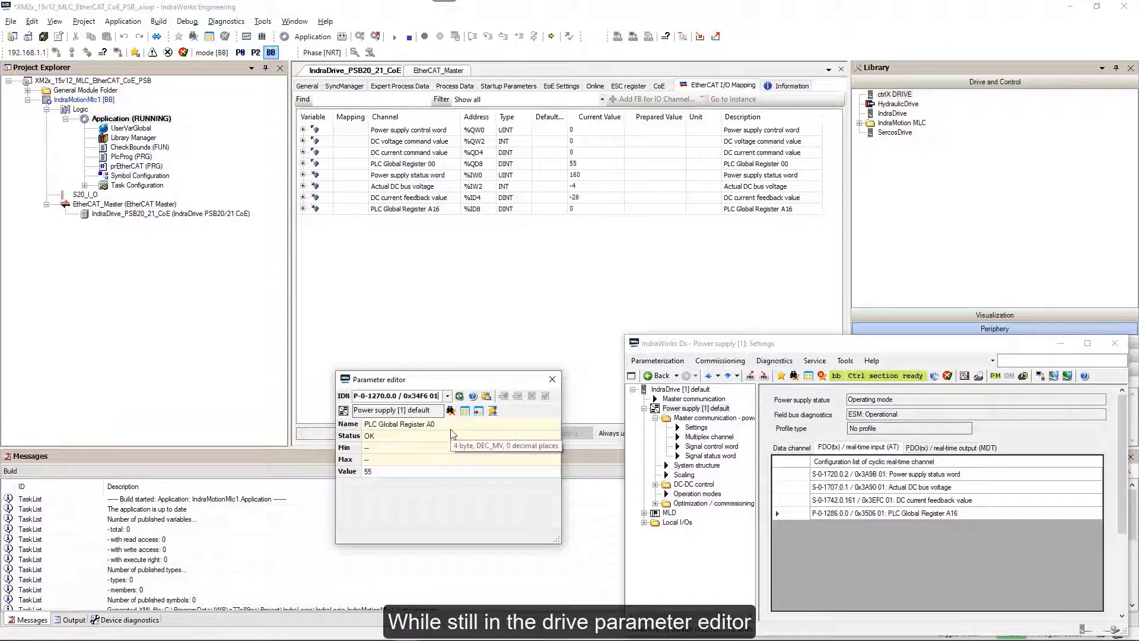
key("BackSpace")
key("BackSpace")
key("BackSpace")
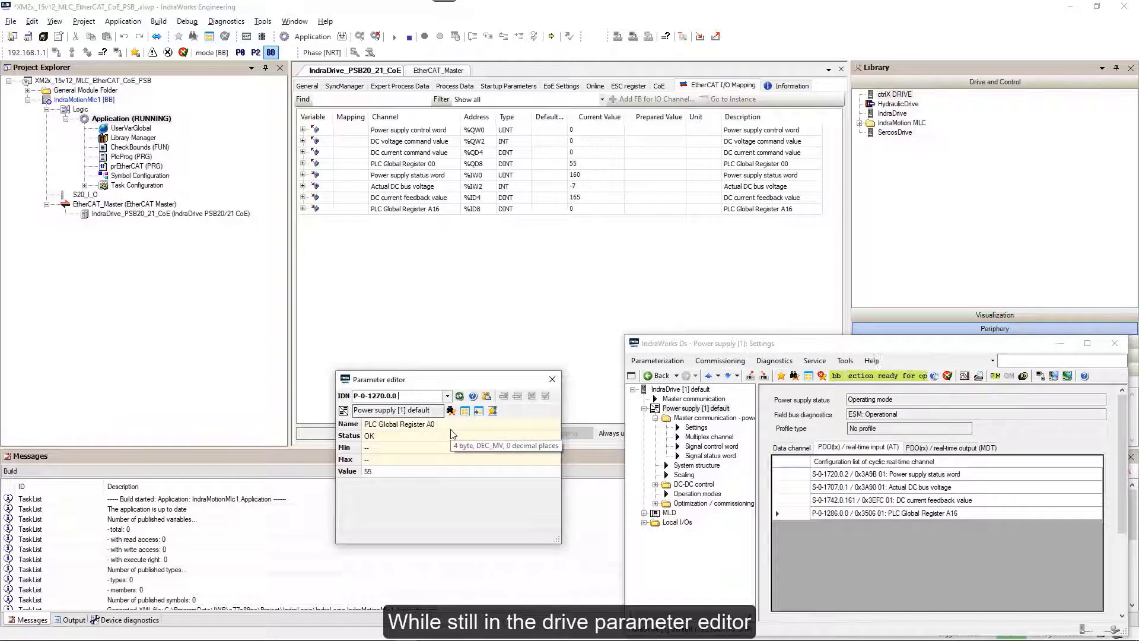
Open PLC Global Register A16 by its IDN, set its value to 66, and close the editor.
key("BackSpace")
key("BackSpace")
key("BackSpace")
key("BackSpace")
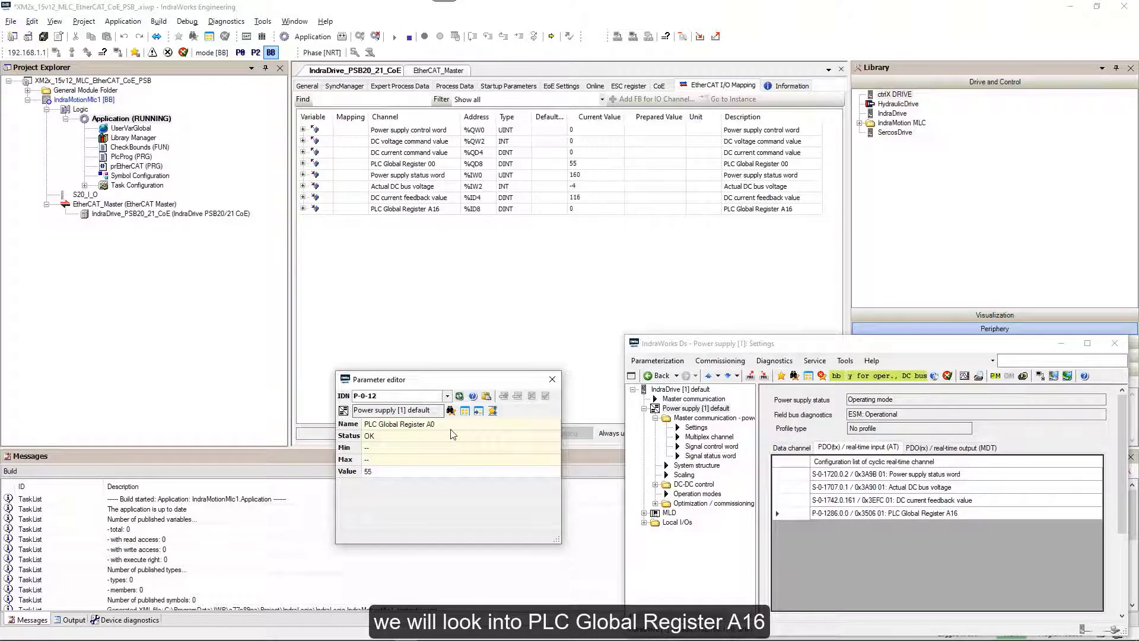
key("Return")
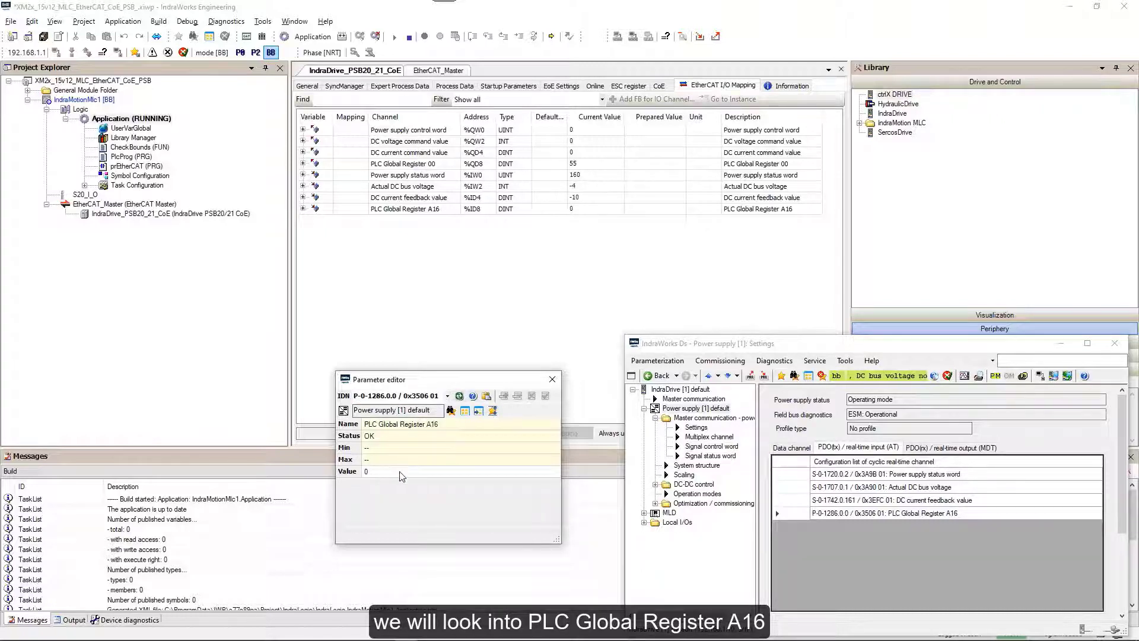
mouse_move(385, 481)
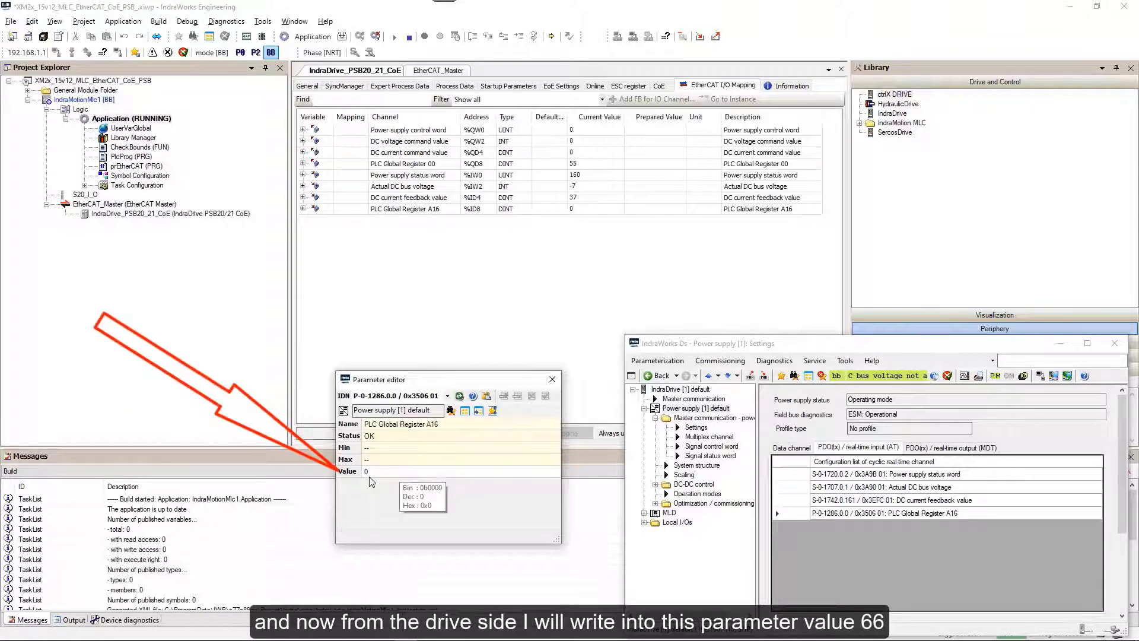
double_click(368, 471)
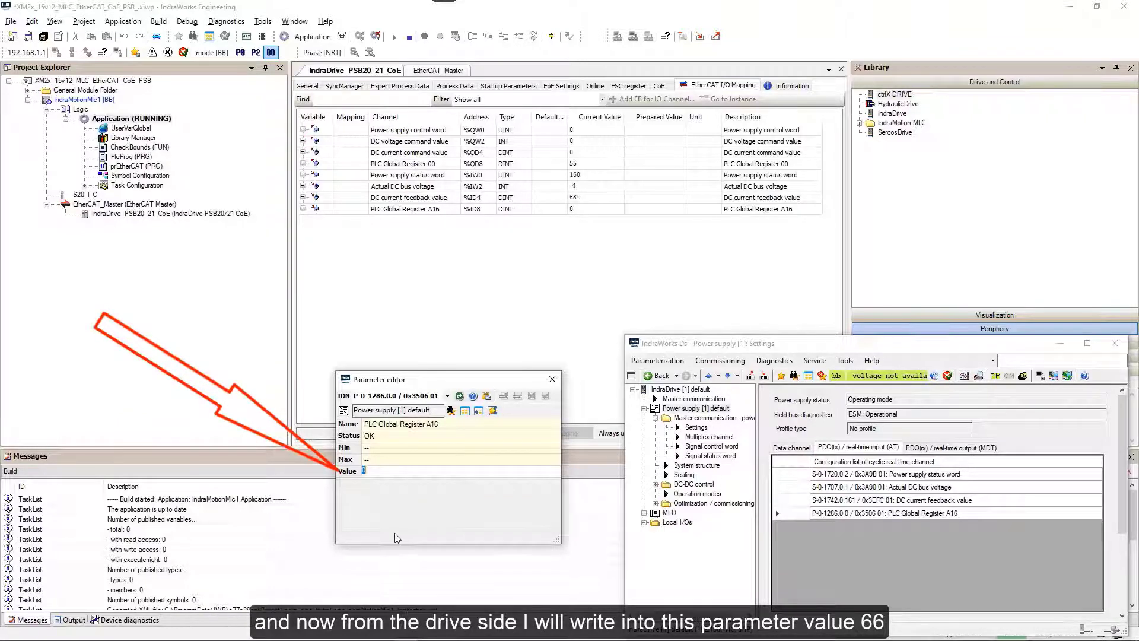
type("66")
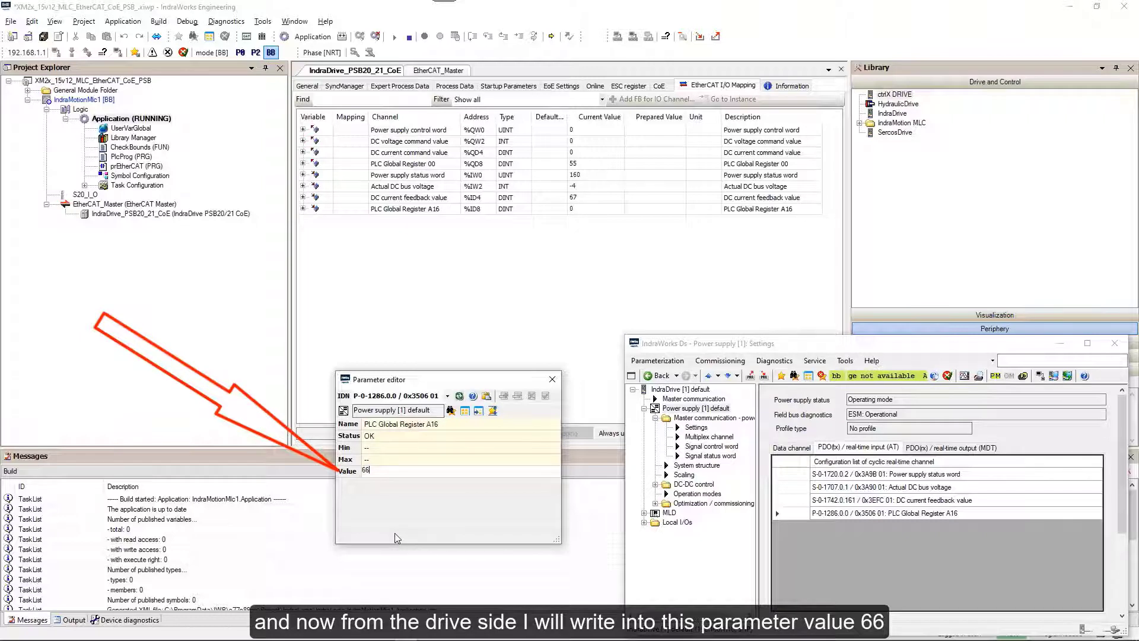
key("Return")
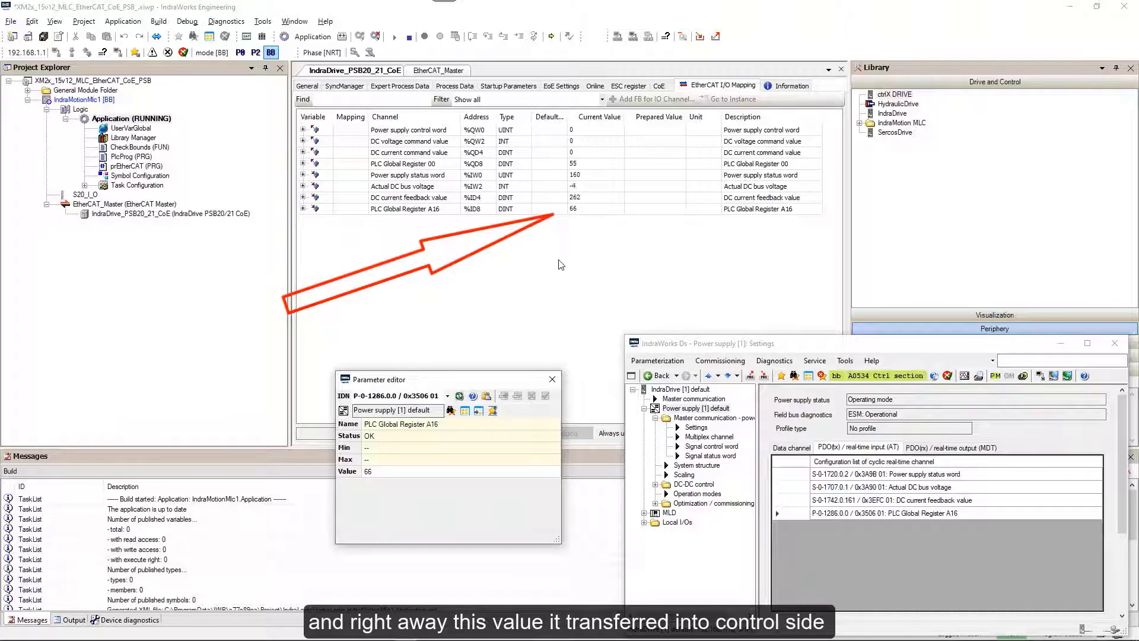
left_click(551, 380)
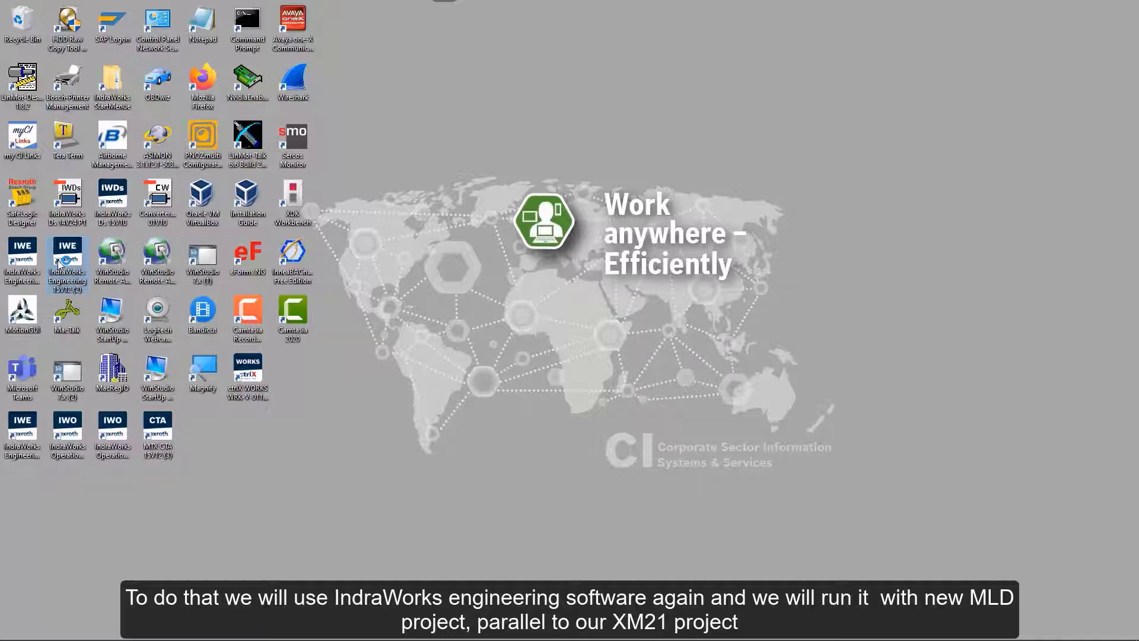
Start another IndraWorks Engineering instance and create the empty project MLD_for_PSB.
double_click(60, 263)
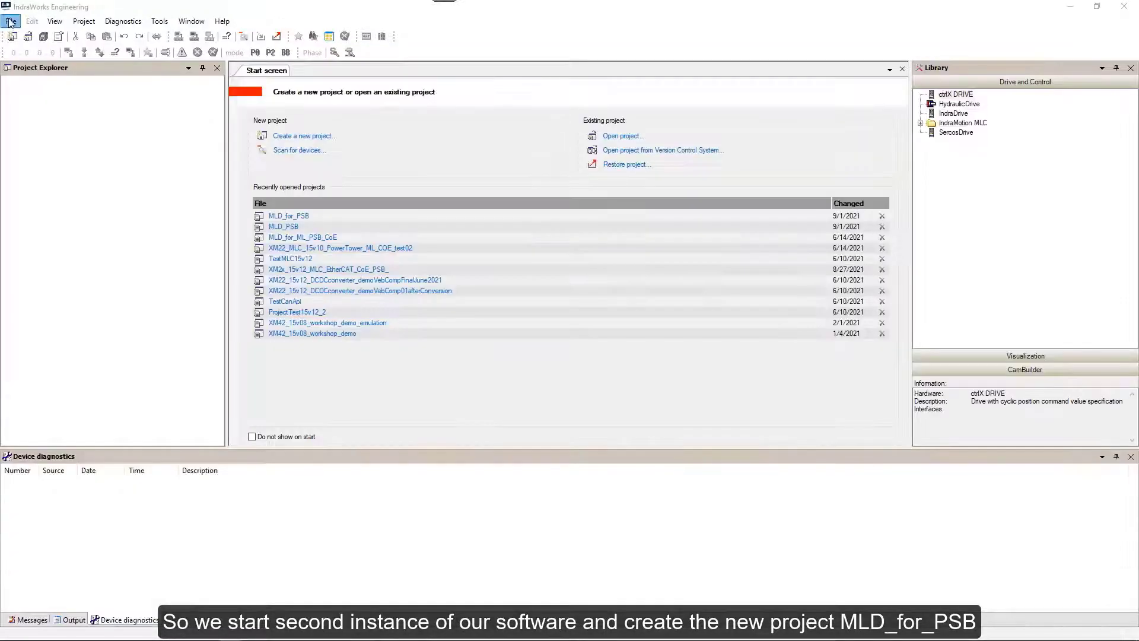
left_click(12, 22)
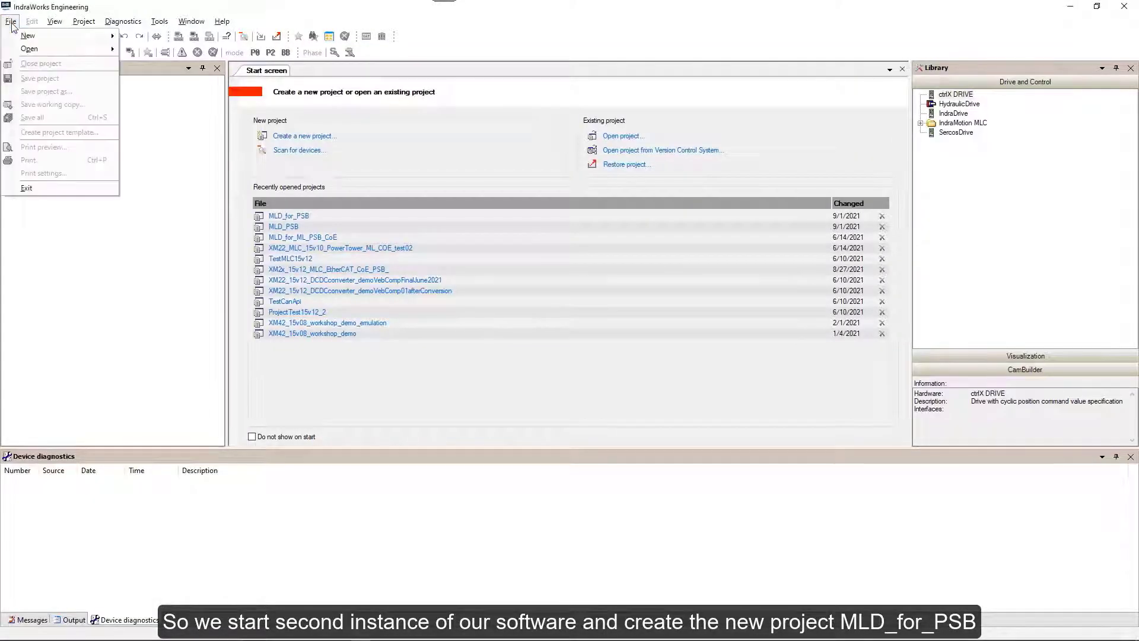
mouse_move(27, 36)
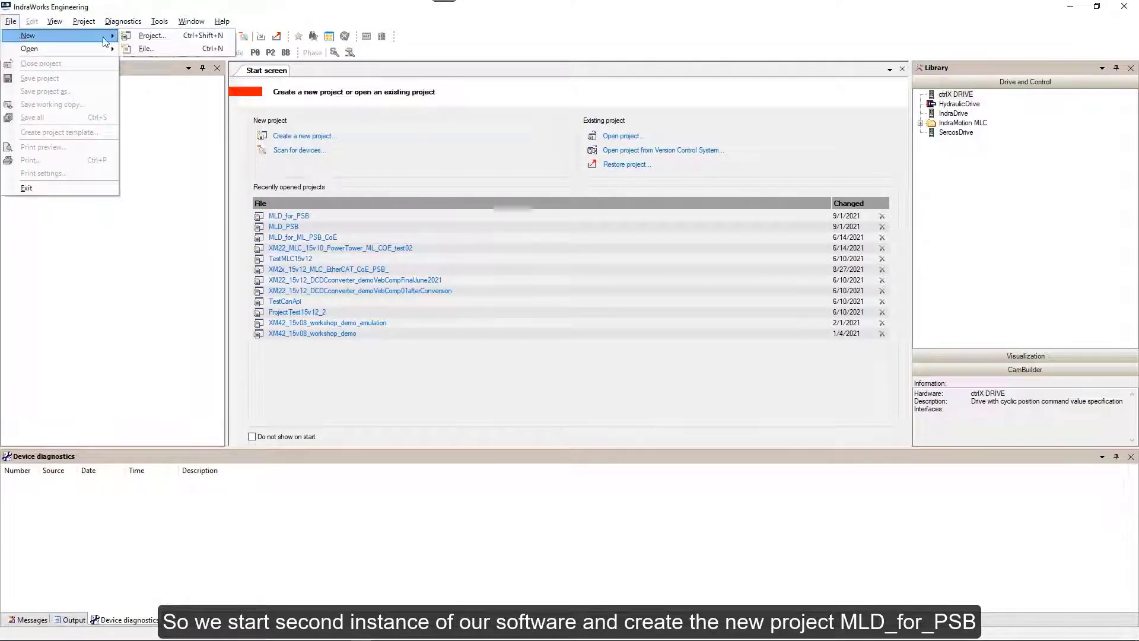
left_click(159, 37)
key("BackSpace")
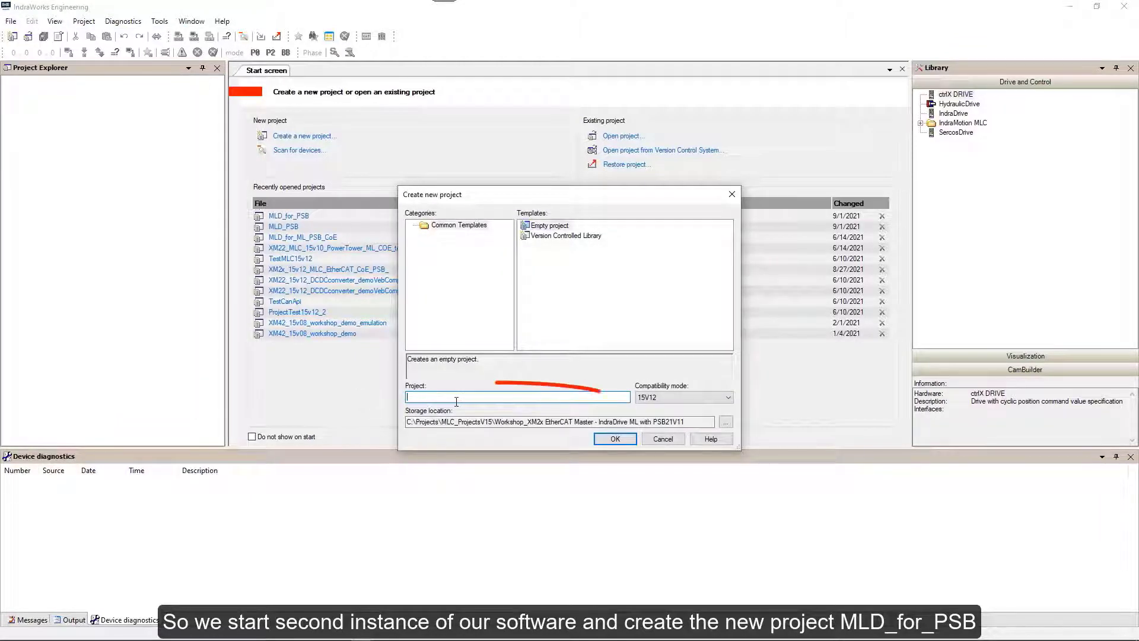
type("MLD_for_PSB")
left_click(614, 440)
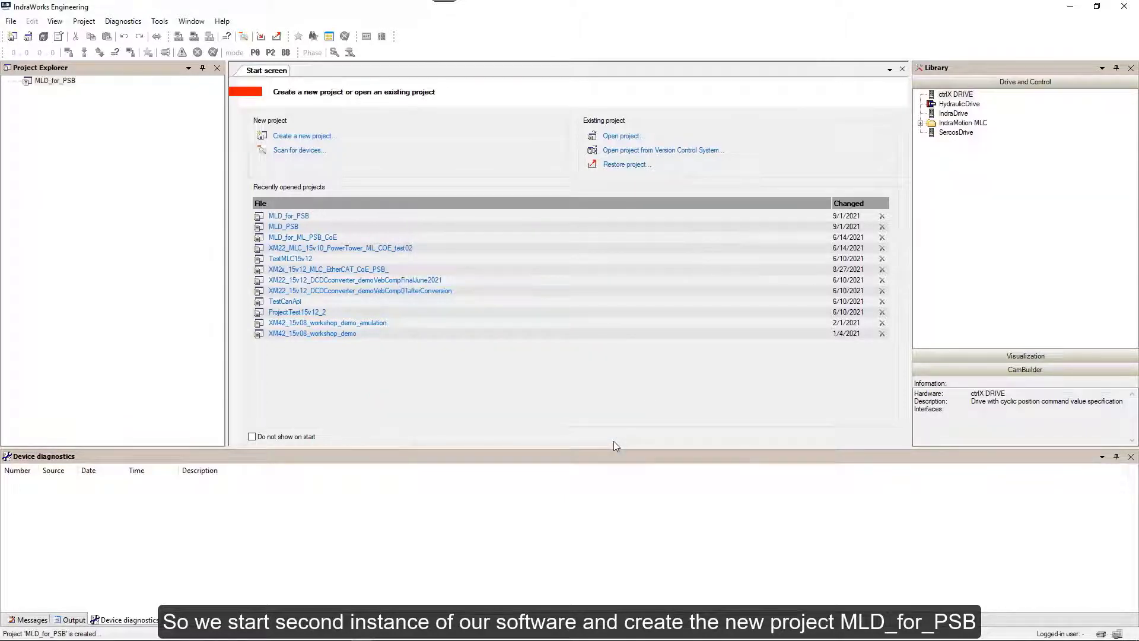
Scan for IndraDrive (Ethernet) devices over the Ethernet connection and add the found HMU05.1 drive.
right_click(51, 83)
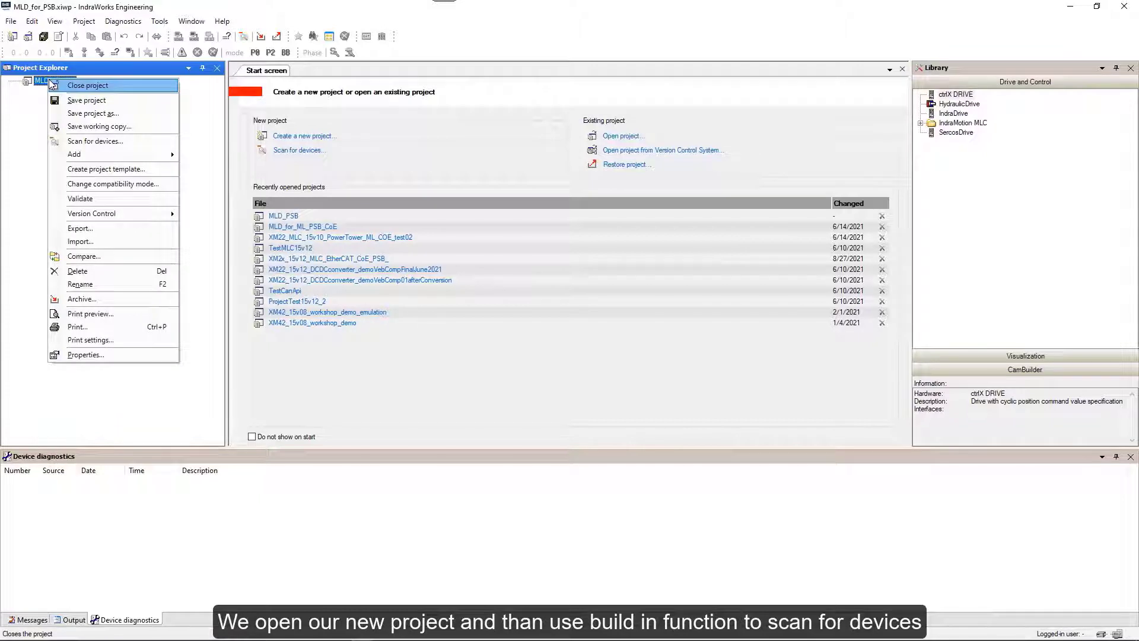
left_click(79, 143)
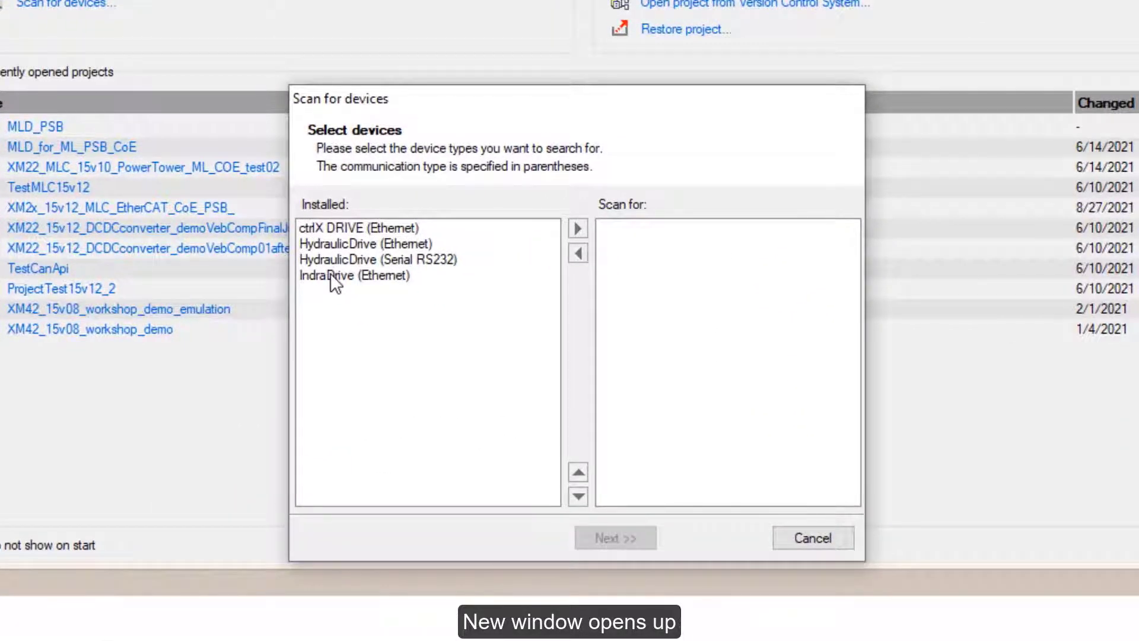
left_click(330, 273)
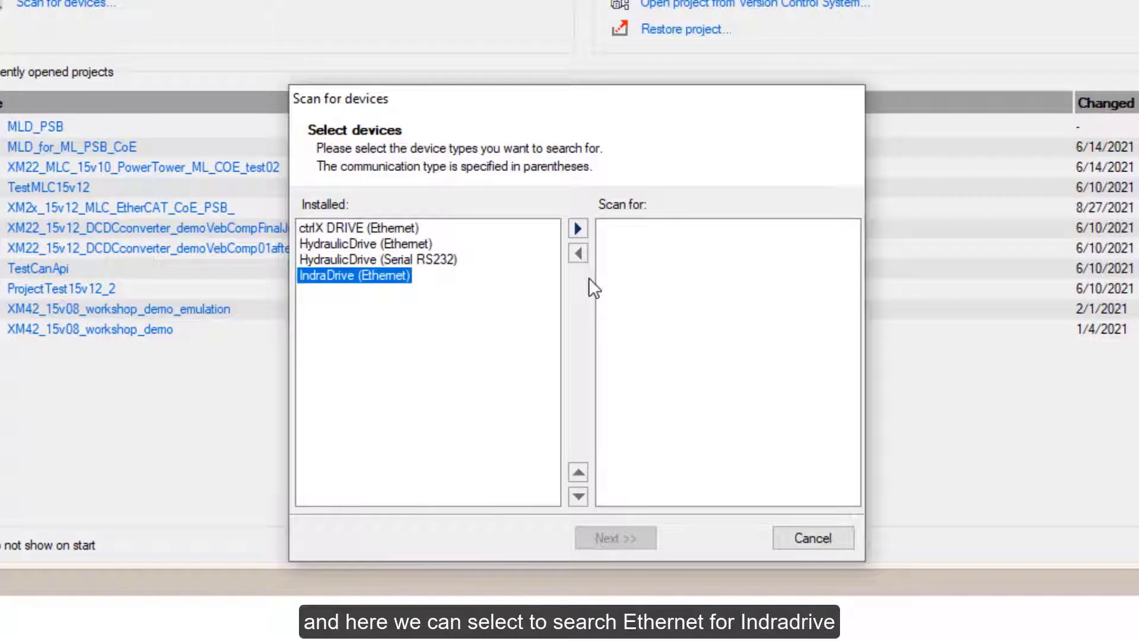
left_click(578, 229)
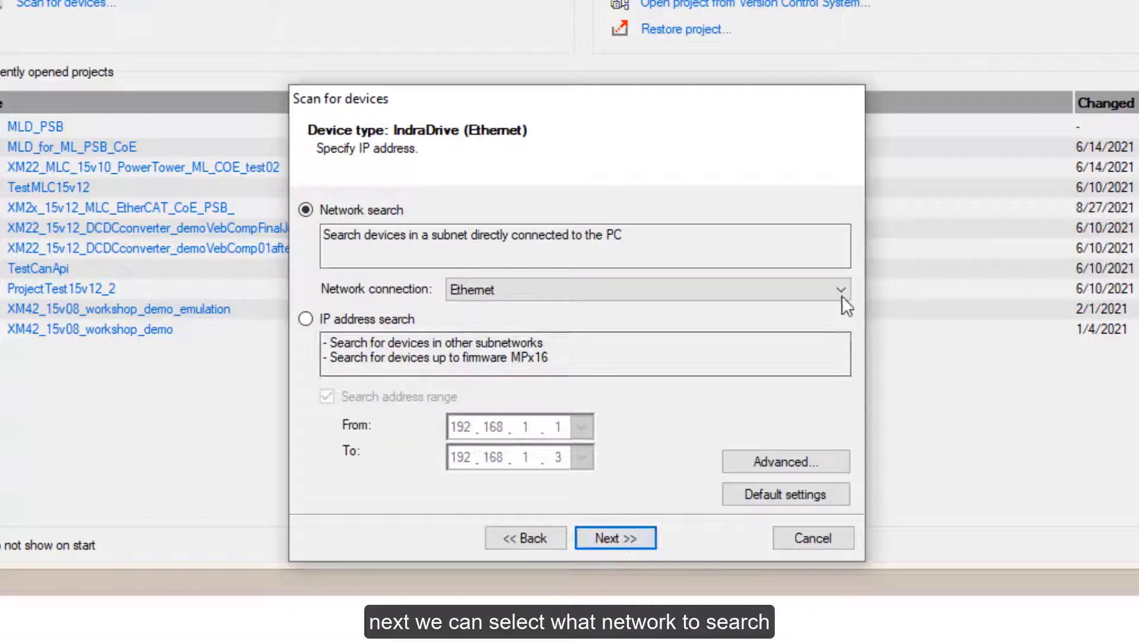
left_click(841, 289)
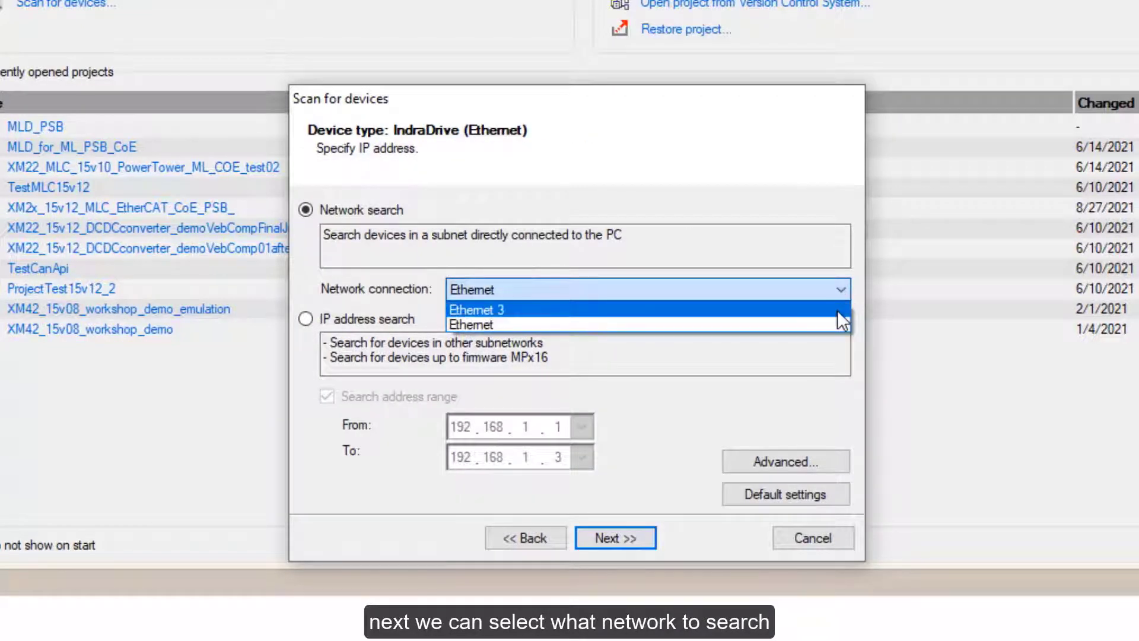
left_click(835, 326)
left_click(606, 536)
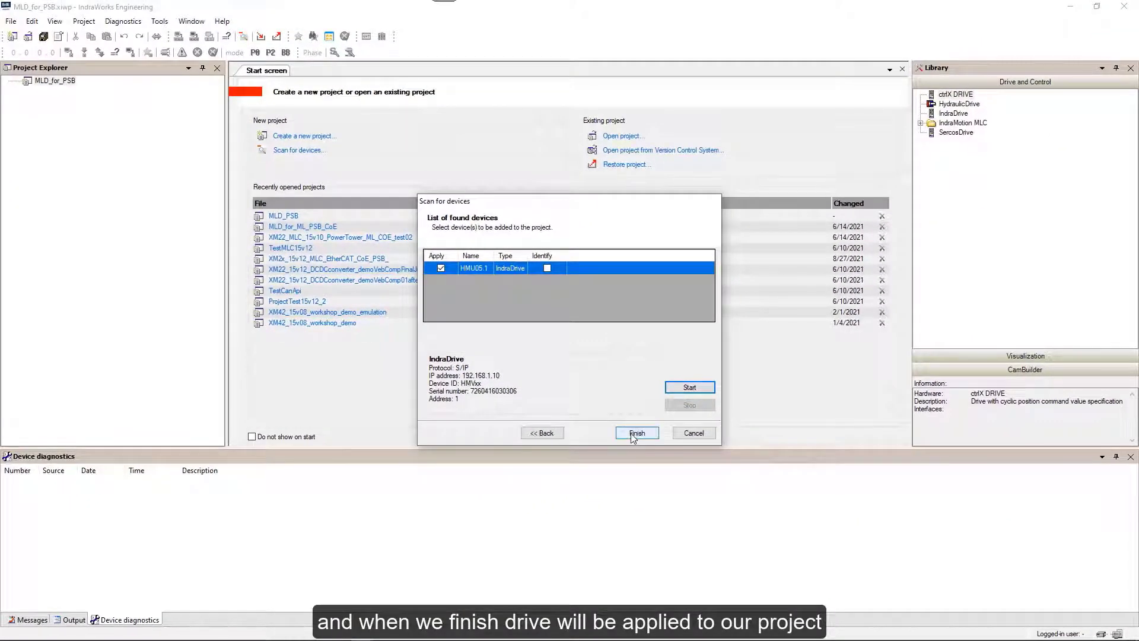
left_click(636, 434)
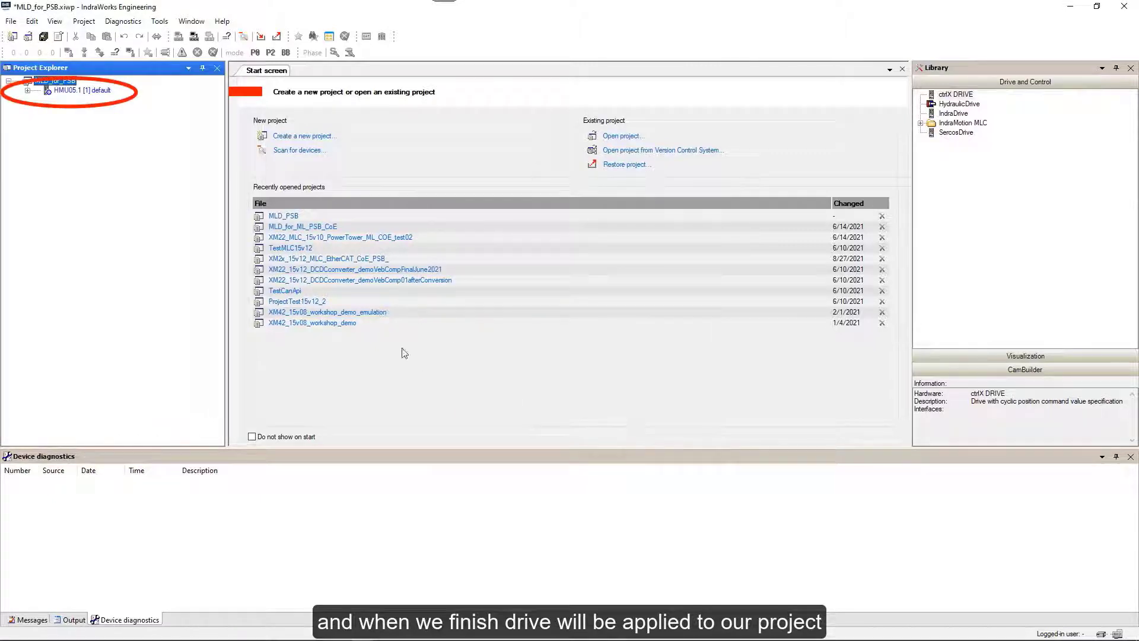
Open the HMU05.1 power supply's master communication Settings, review the PDO lists, and close them.
left_click(27, 91)
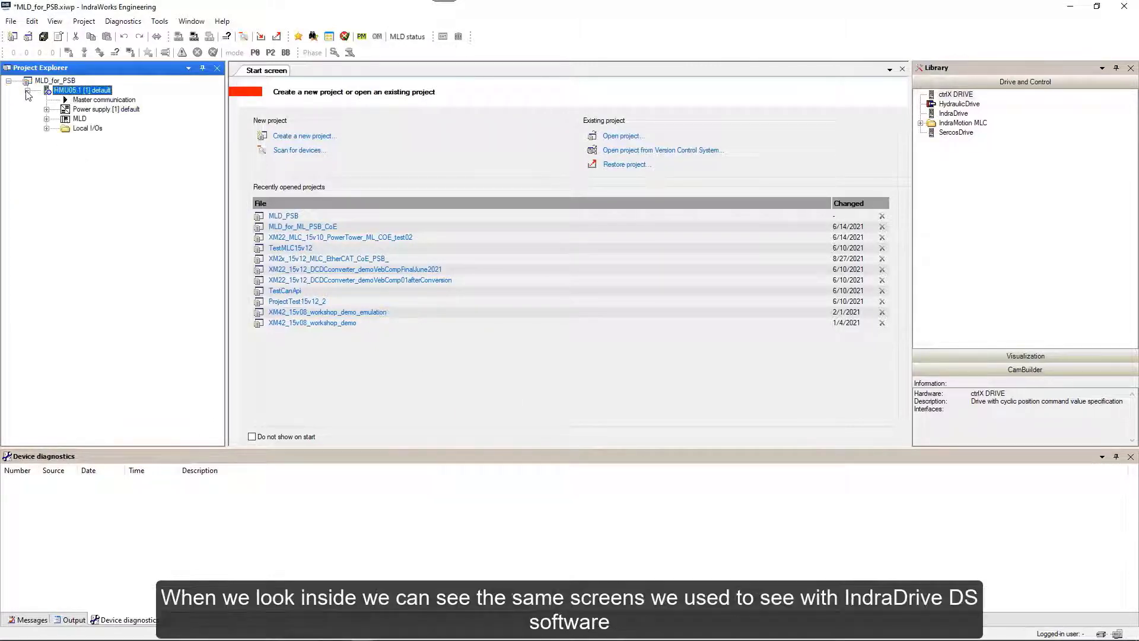
left_click(47, 110)
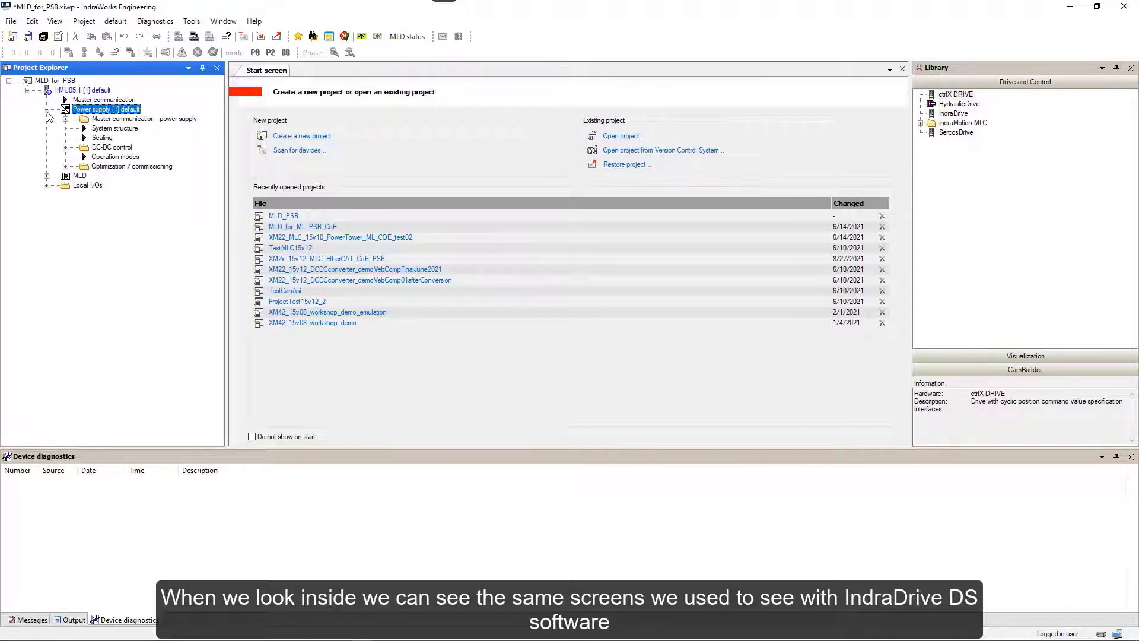
left_click(65, 119)
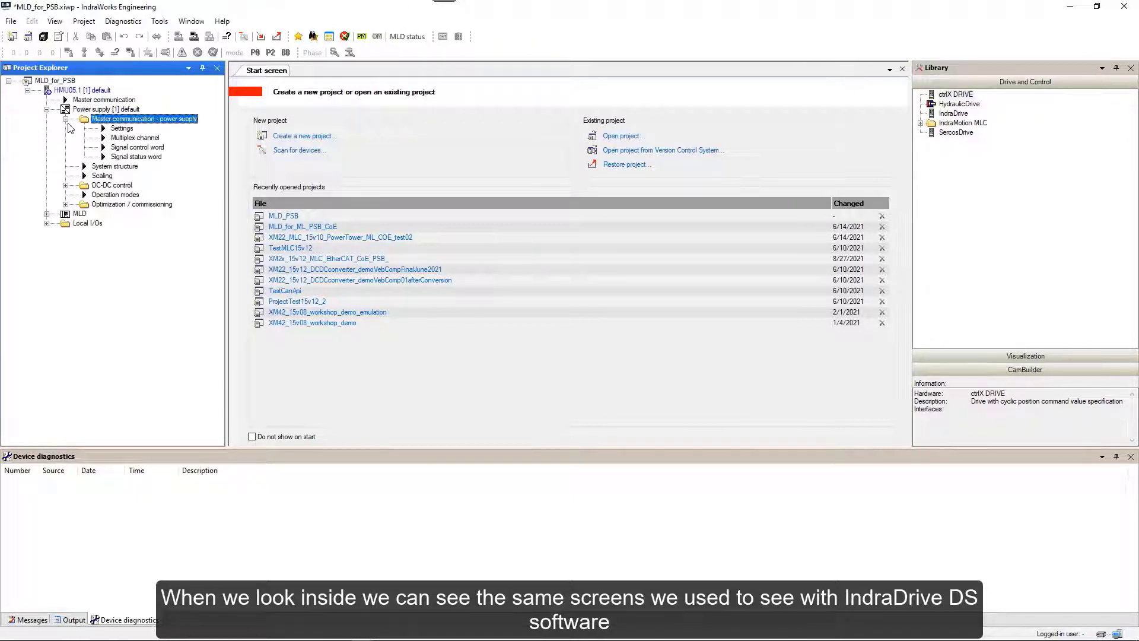
double_click(122, 129)
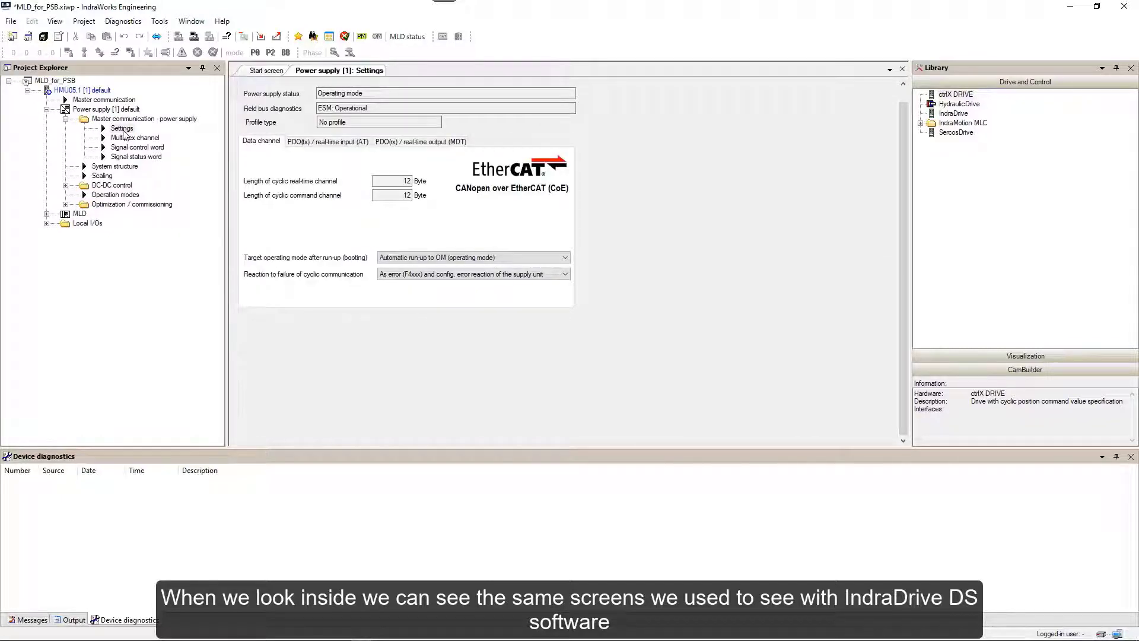
left_click(342, 143)
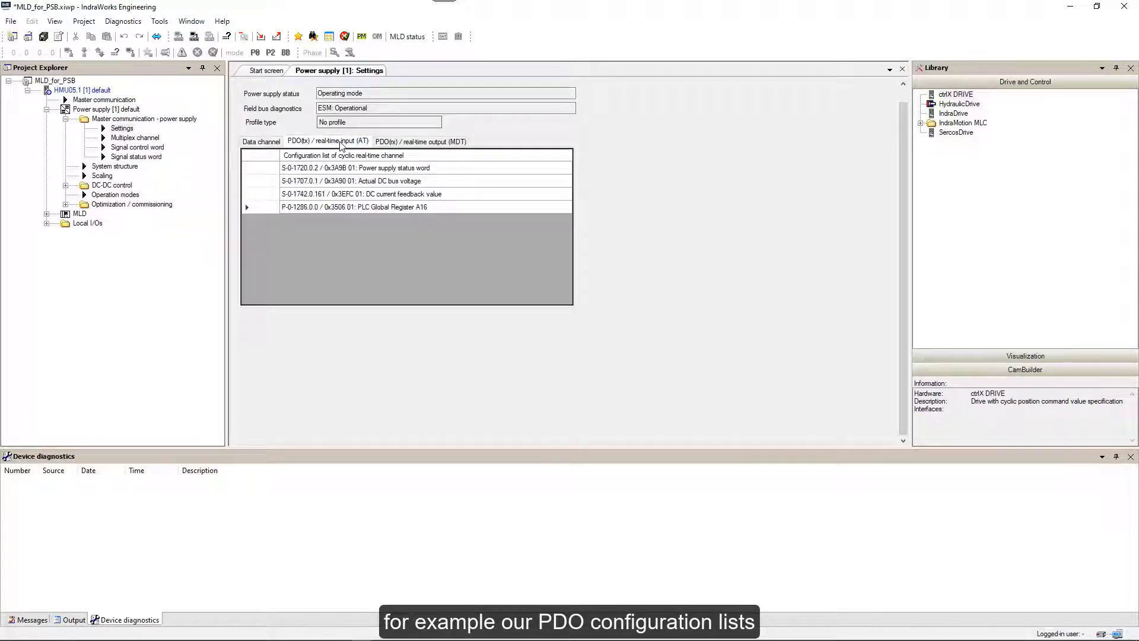
left_click(902, 68)
left_click(65, 119)
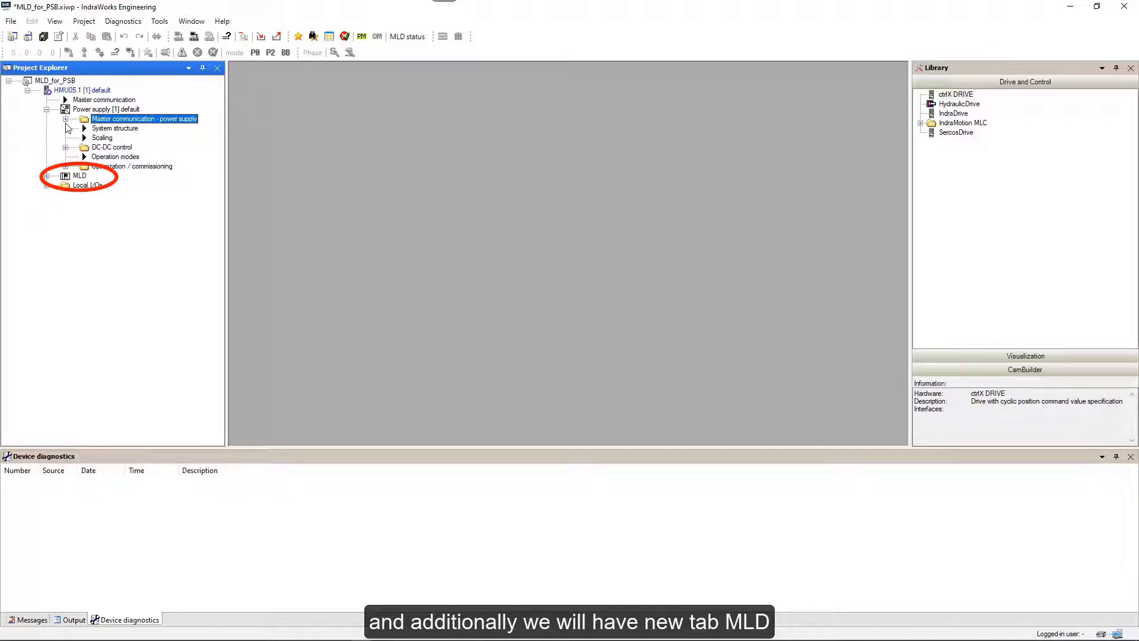
Create the MLD Logic using 'Standard project with empty program'.
left_click(47, 176)
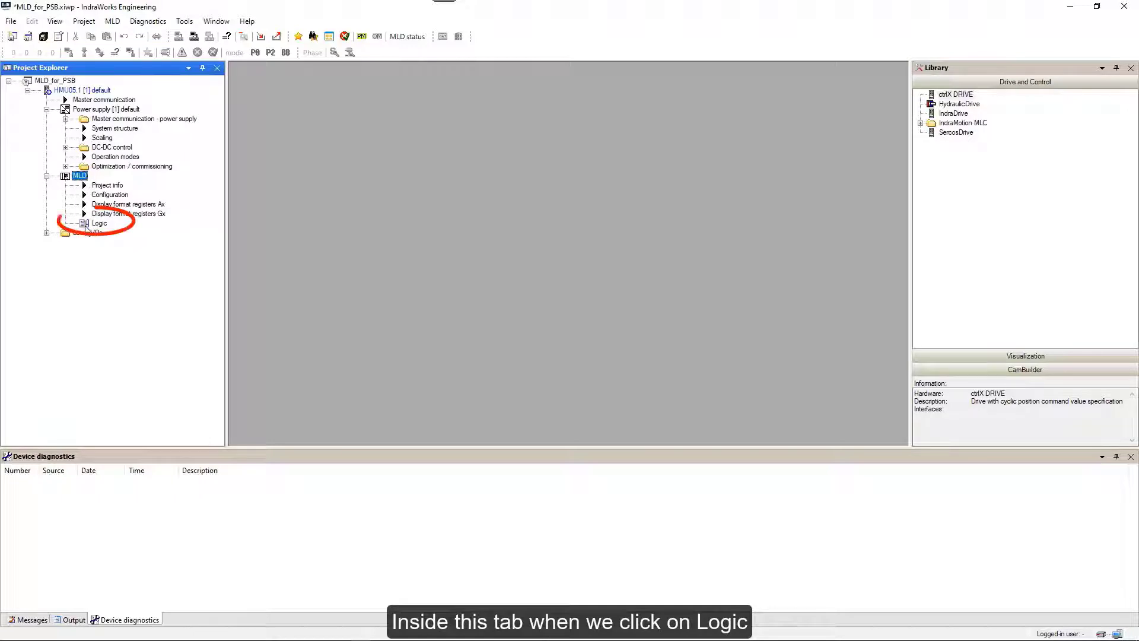
double_click(83, 224)
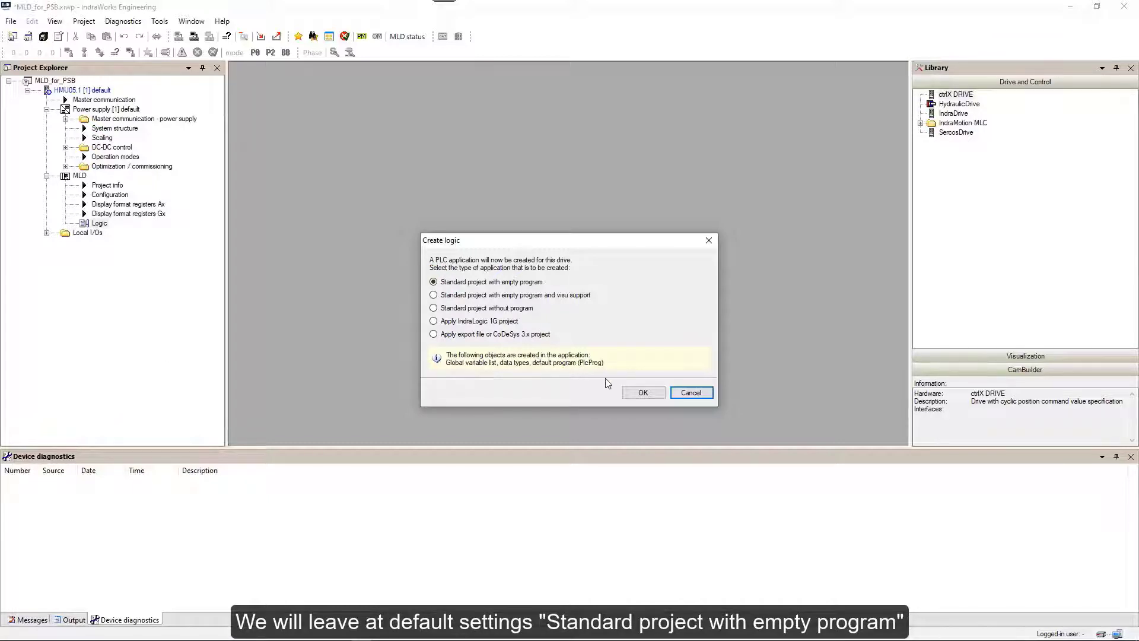
left_click(643, 394)
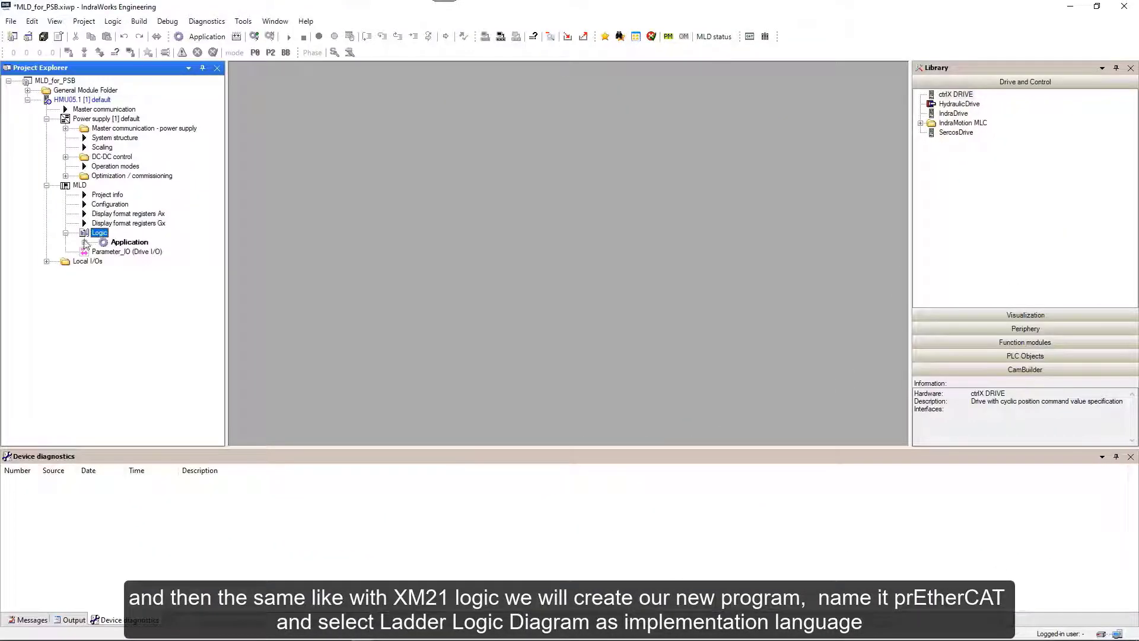
Add a new ladder-logic program POU named prEtherCAT to the MLD Application.
double_click(122, 243)
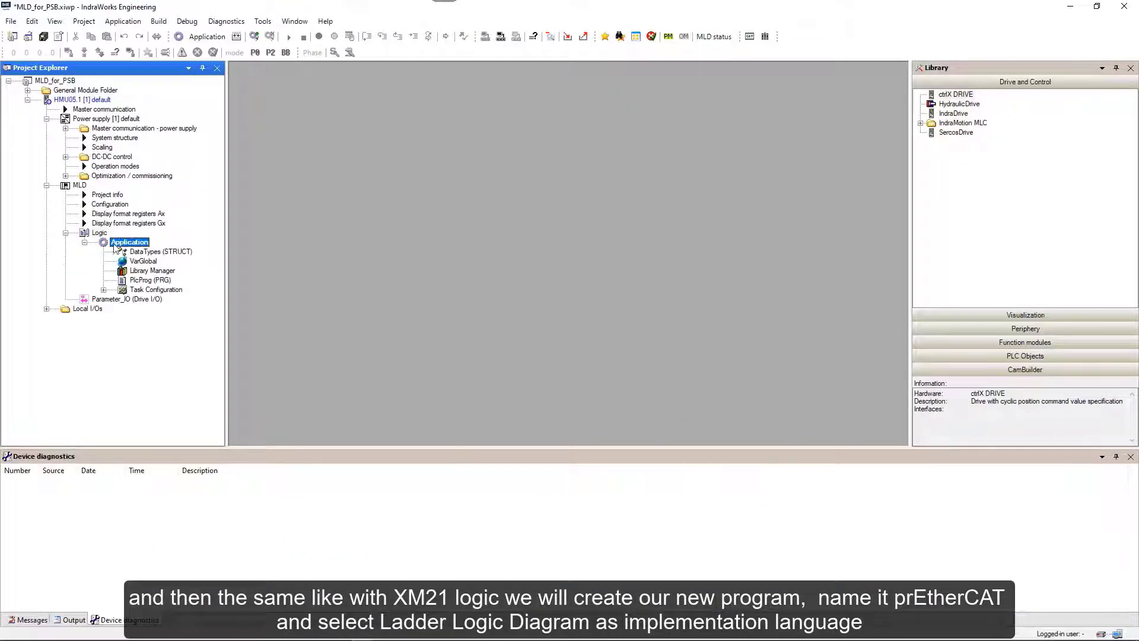
right_click(116, 245)
mouse_move(213, 246)
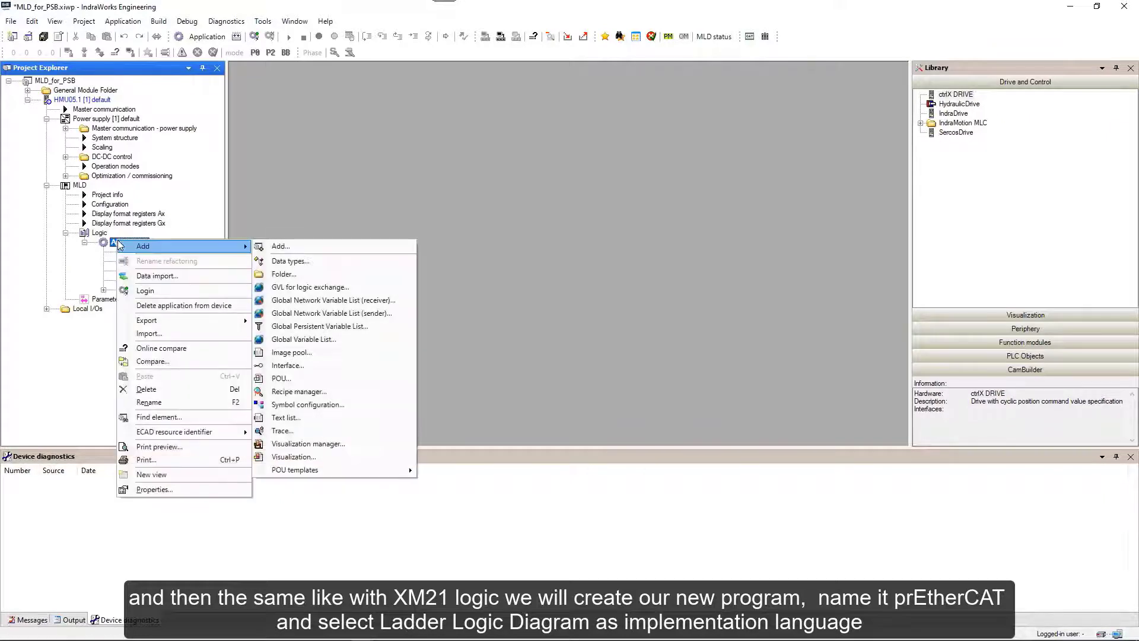
left_click(277, 380)
type("pr")
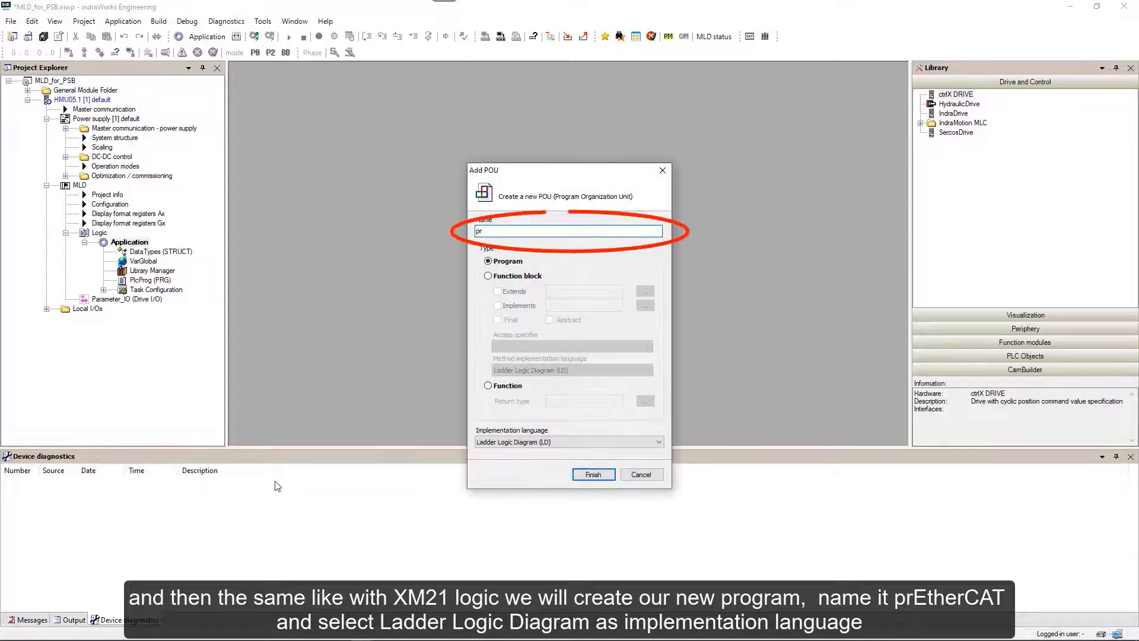
type("EtherCAT")
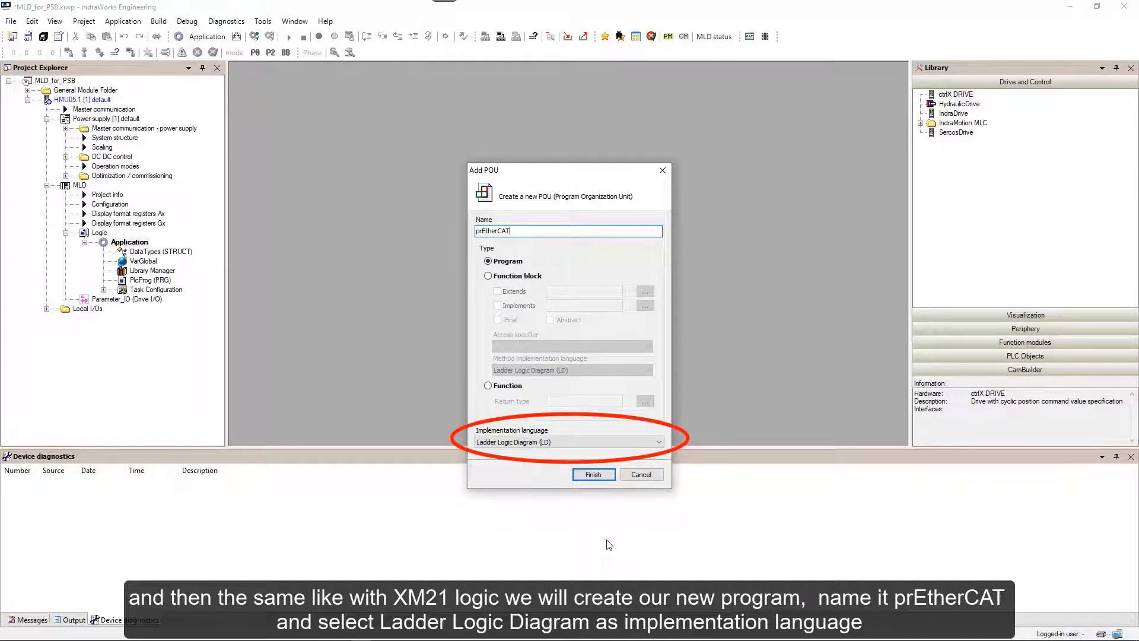
left_click(593, 474)
Add a call to prEtherCAT in the cyclic PlcTask configuration.
double_click(117, 300)
double_click(159, 308)
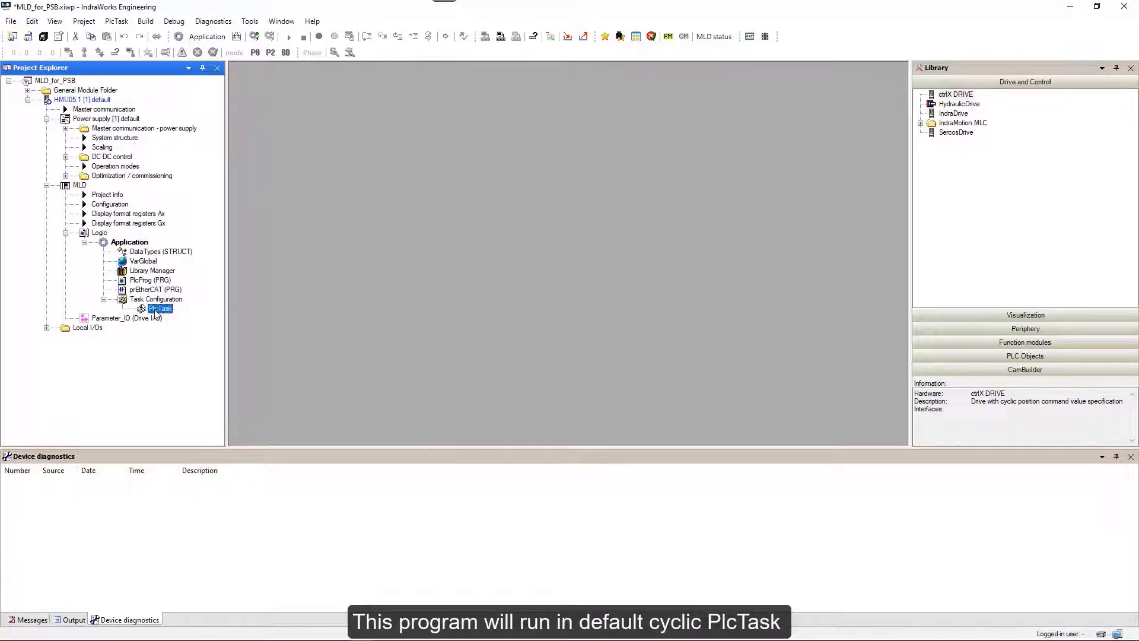
left_click(260, 253)
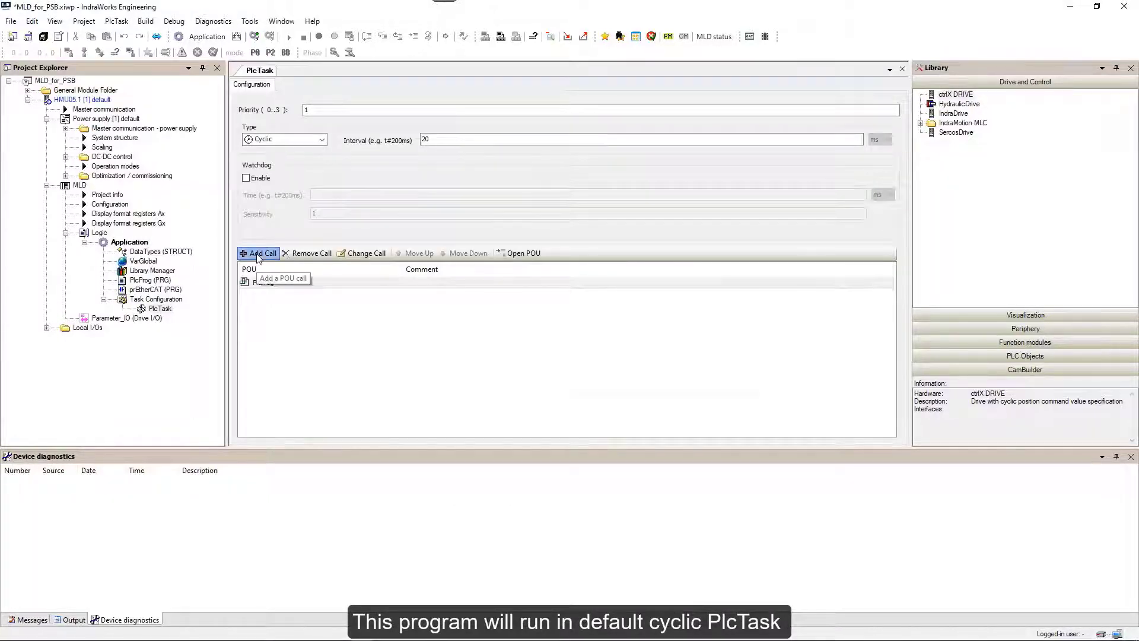
left_click(467, 177)
double_click(512, 202)
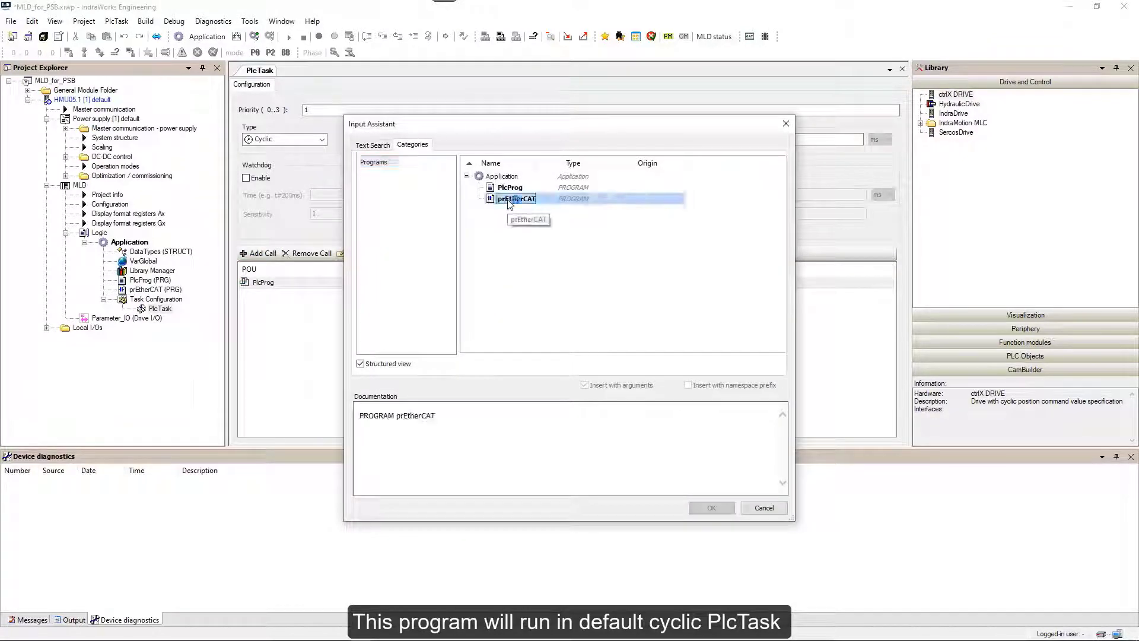
left_click(902, 70)
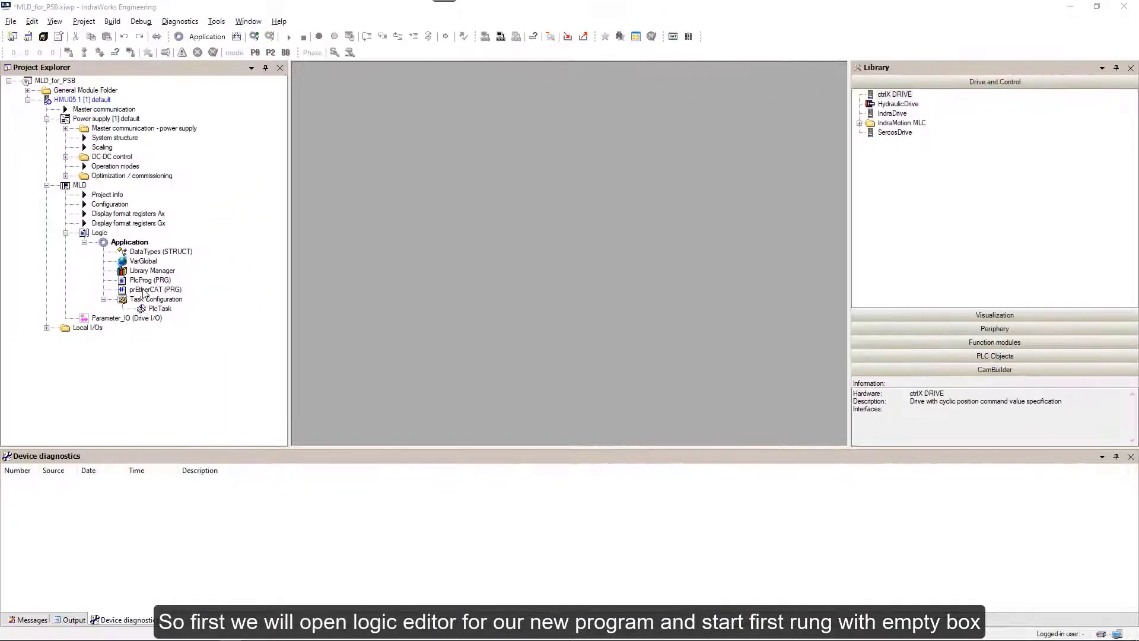
Open prEtherCAT's ladder editor and insert an empty box turned into a MOVE block on network 1.
left_click(143, 291)
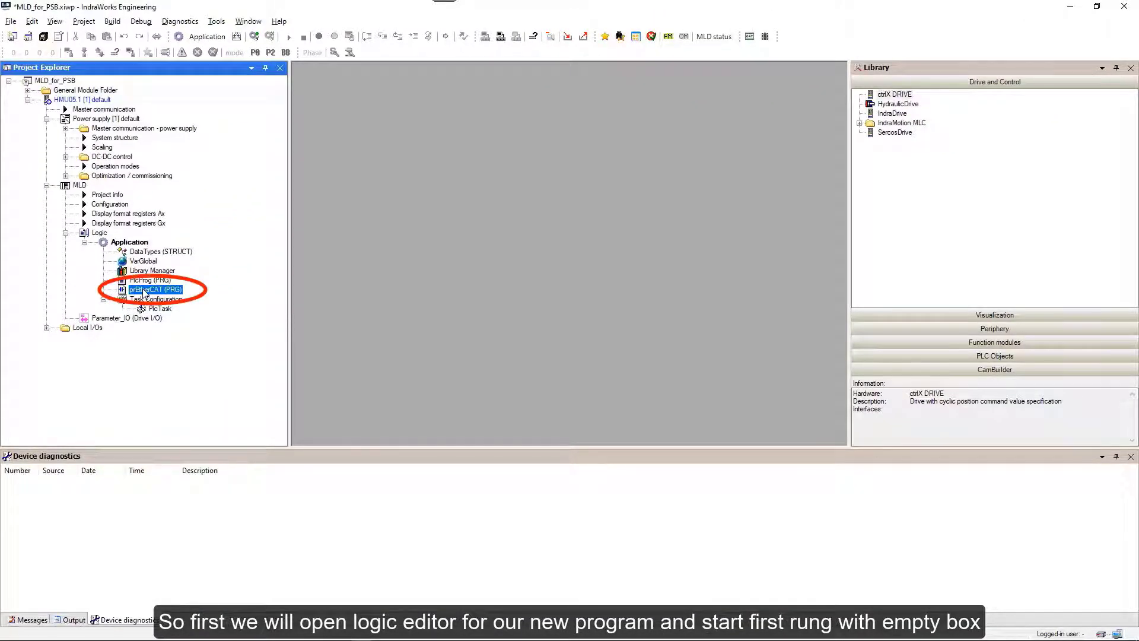
double_click(143, 290)
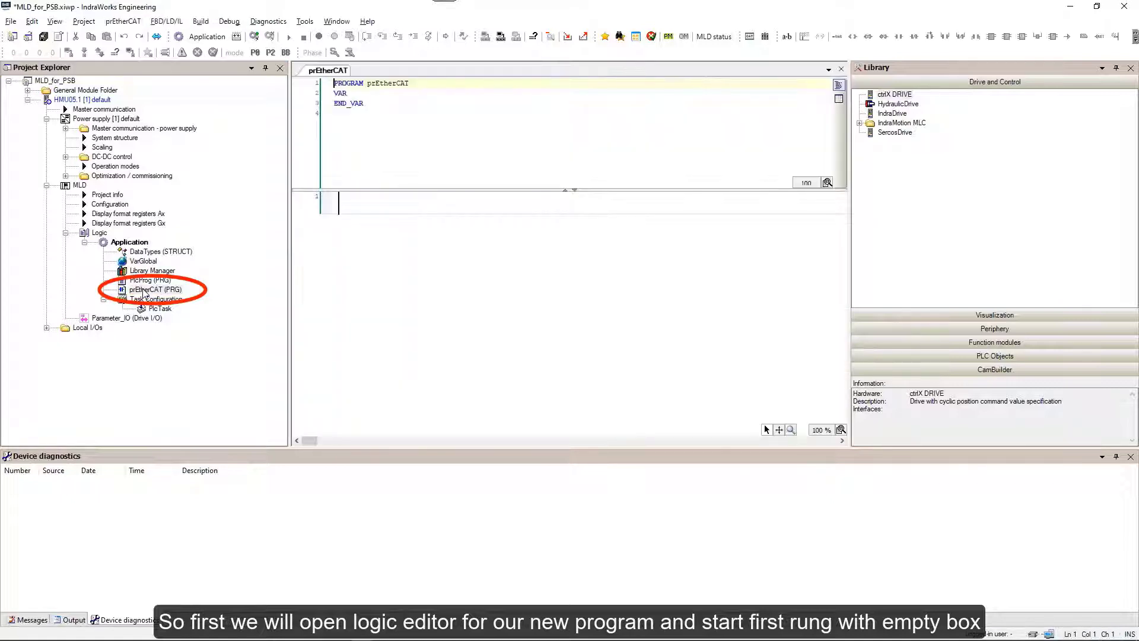
right_click(385, 200)
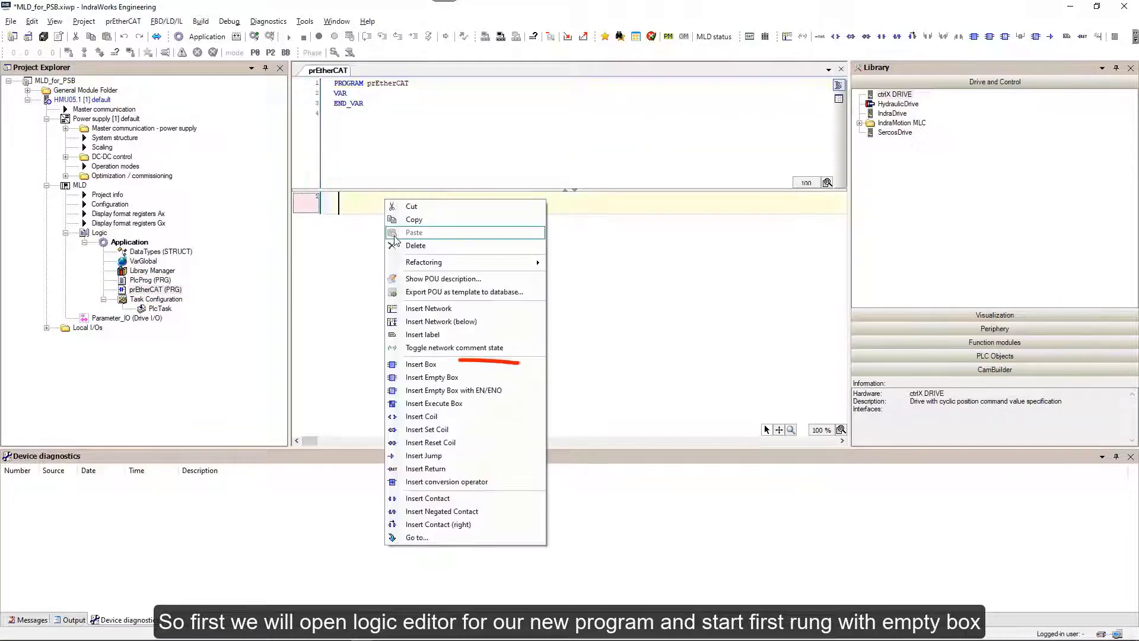
left_click(412, 380)
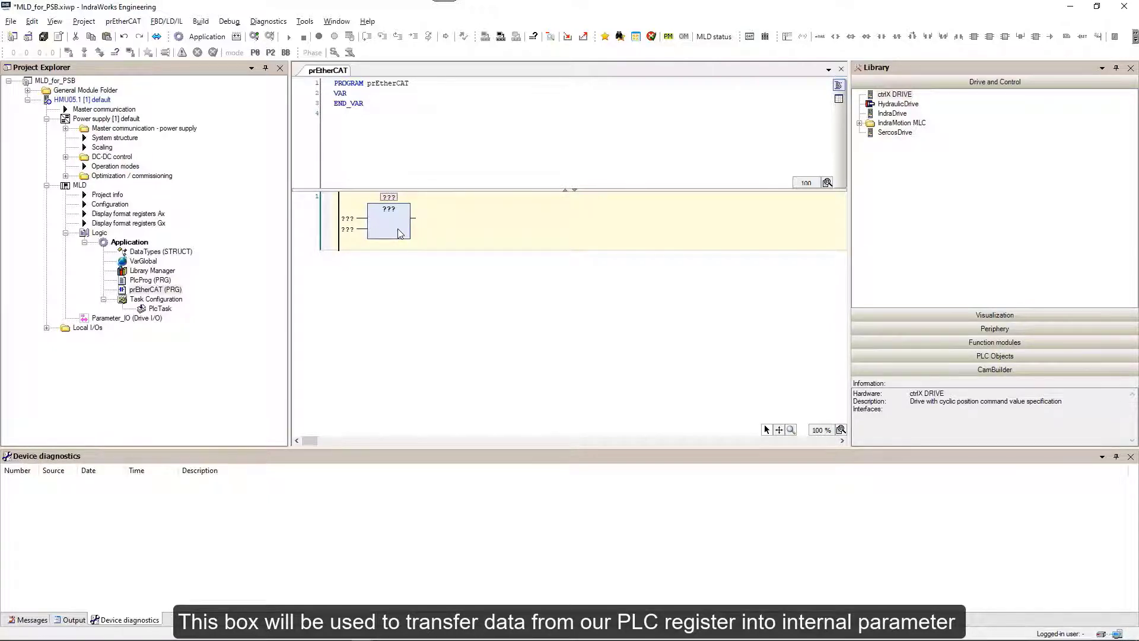
left_click(396, 208)
type("m")
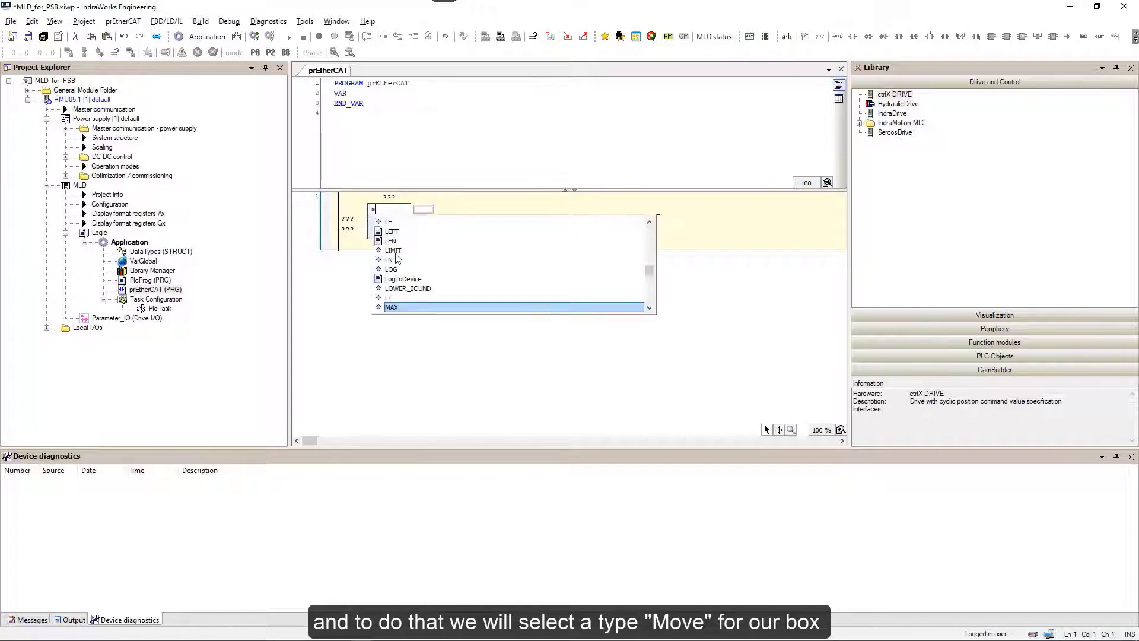
type("ove")
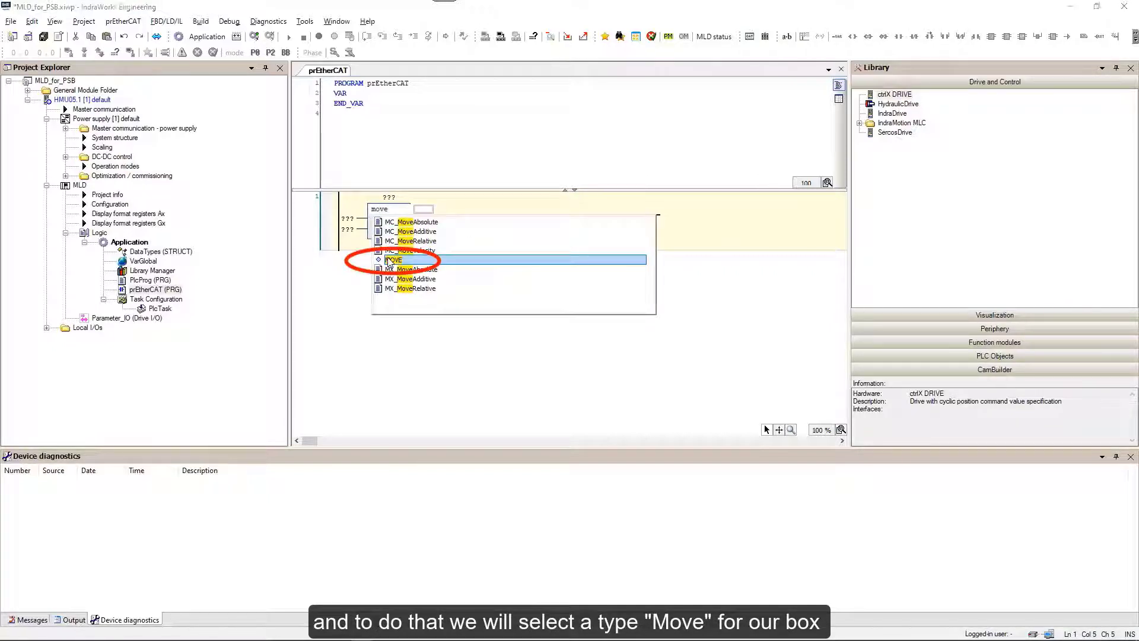
left_click(389, 260)
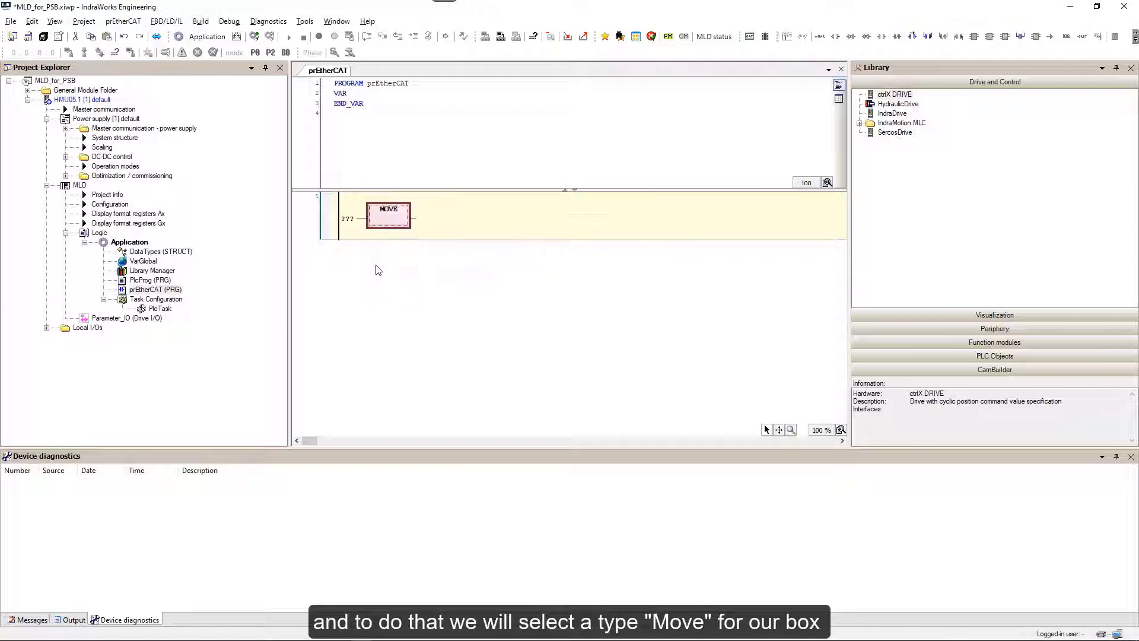
left_click(355, 219)
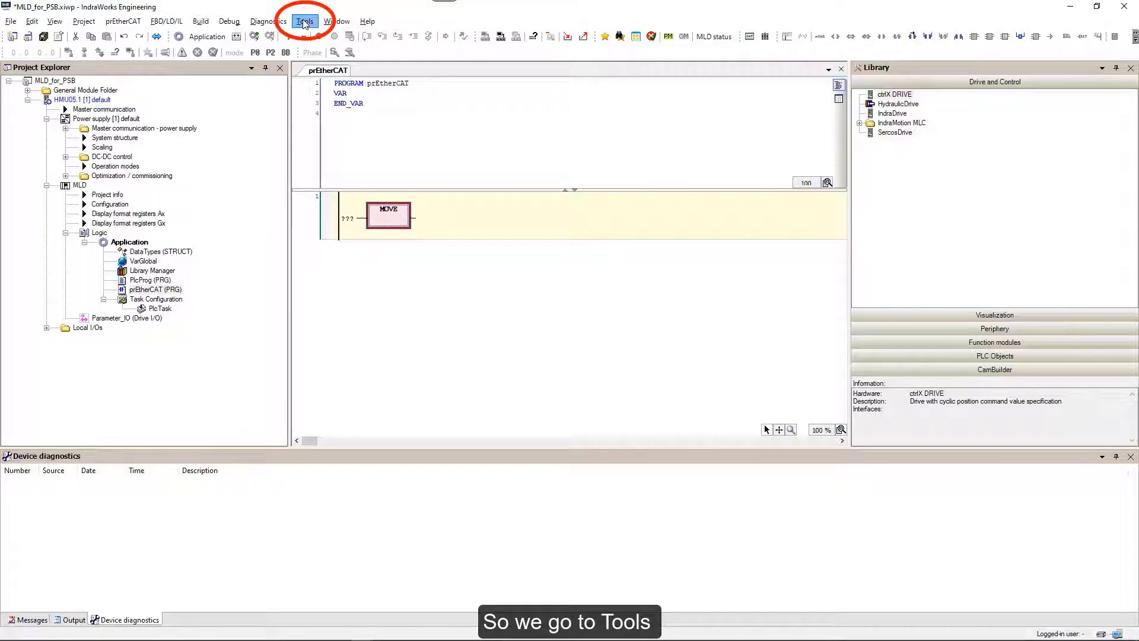
Enable SmartCoding's 'List components immediately when typing' and 'Insert with namespace' under IndraLogic 2G options.
left_click(304, 22)
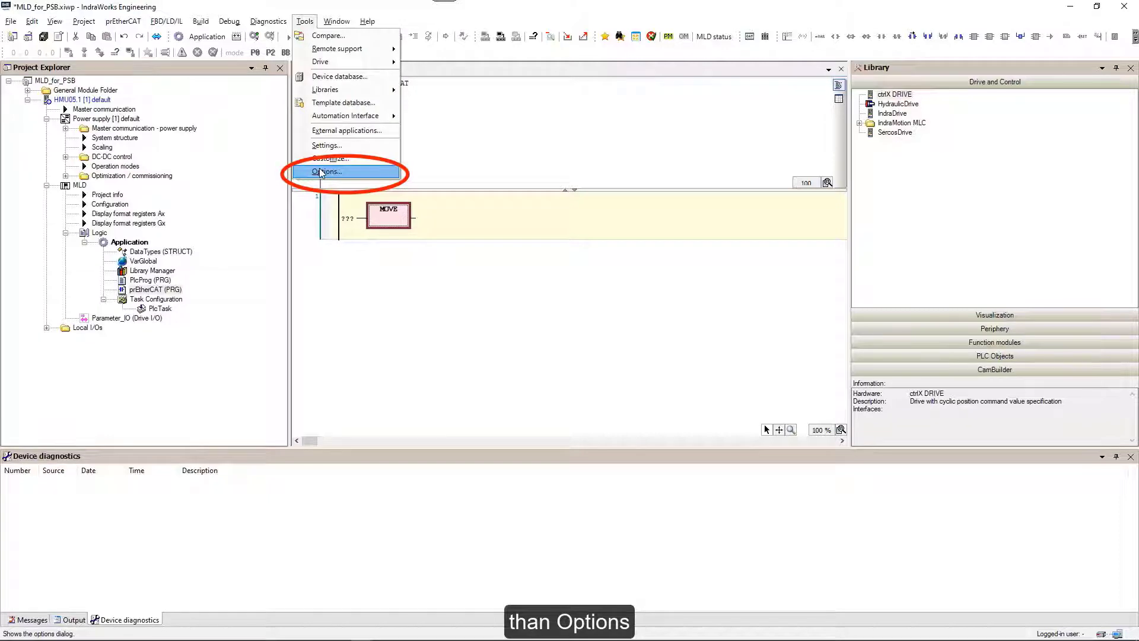
left_click(321, 172)
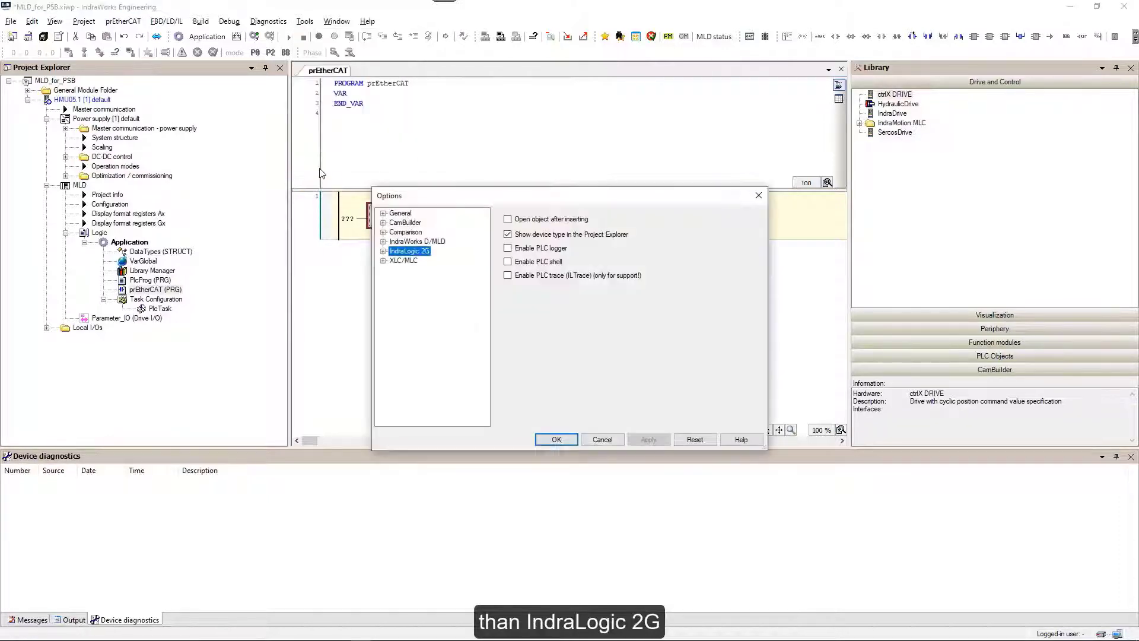
left_click(383, 251)
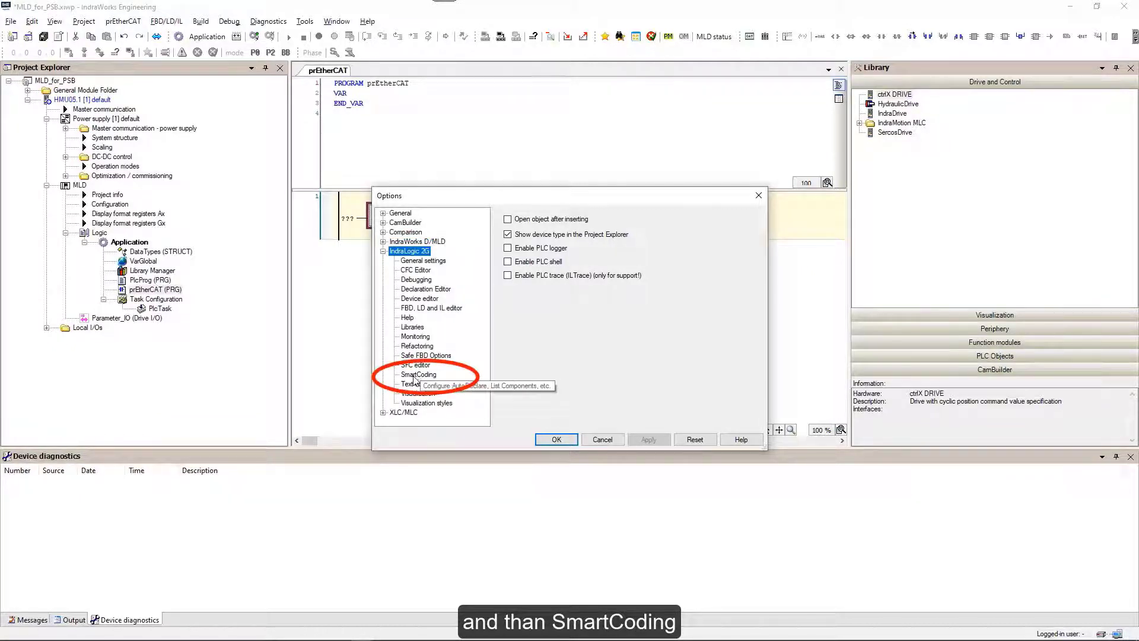
left_click(416, 376)
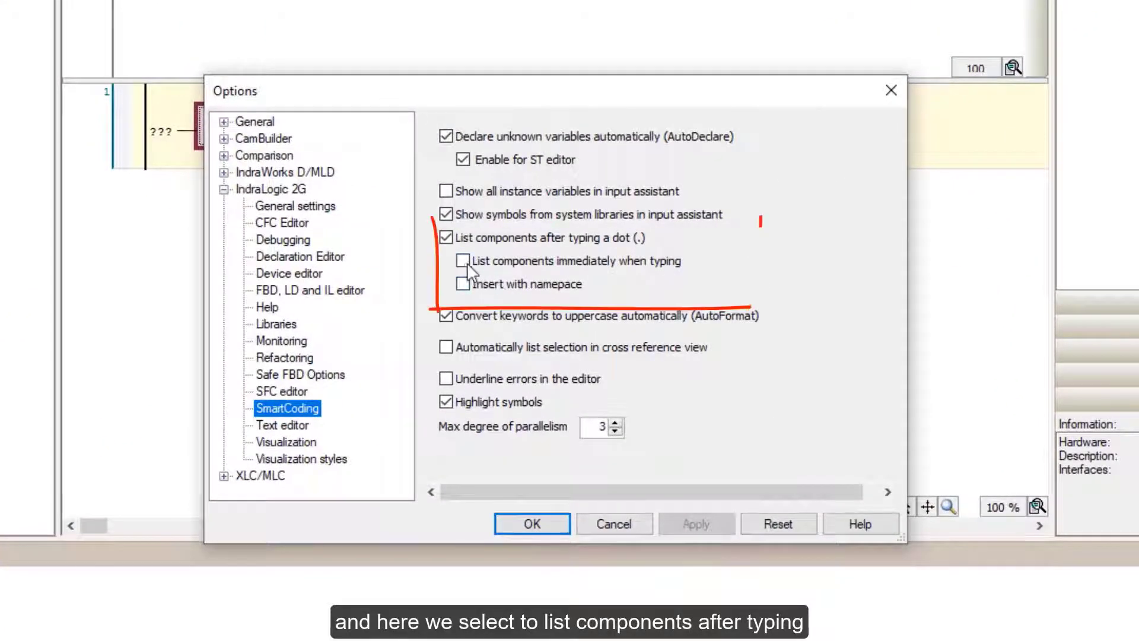
left_click(464, 263)
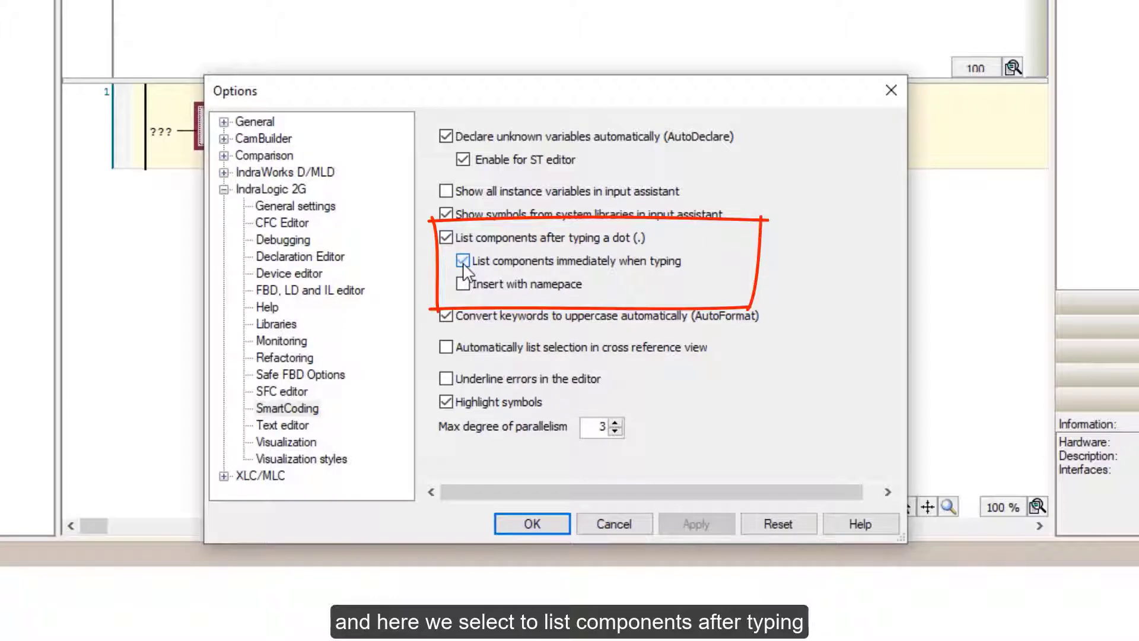
left_click(463, 284)
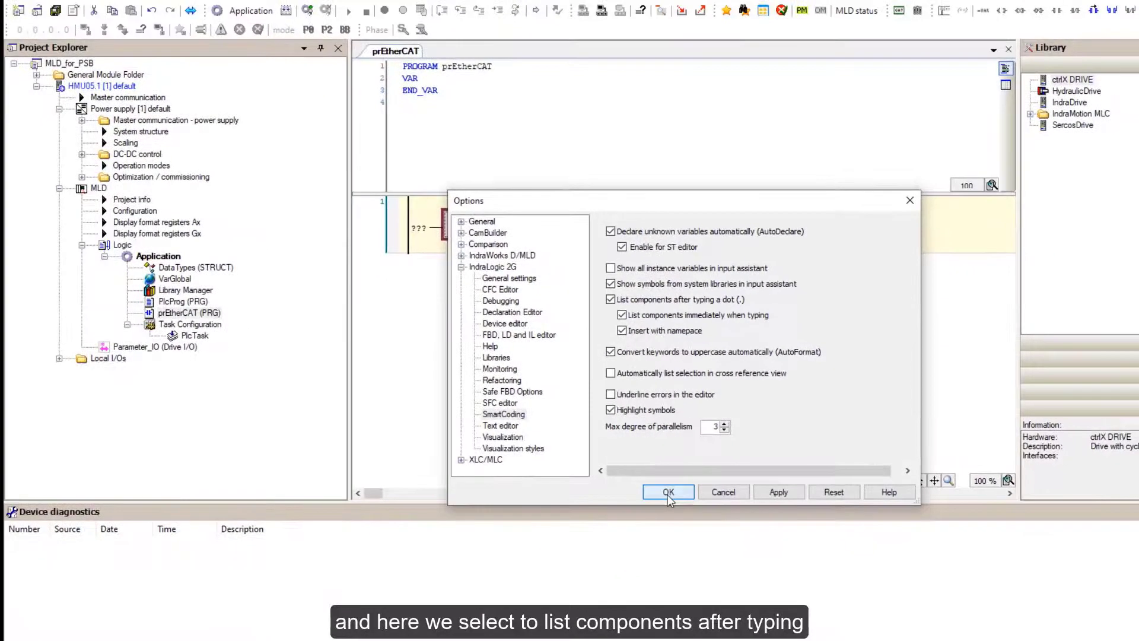
left_click(532, 524)
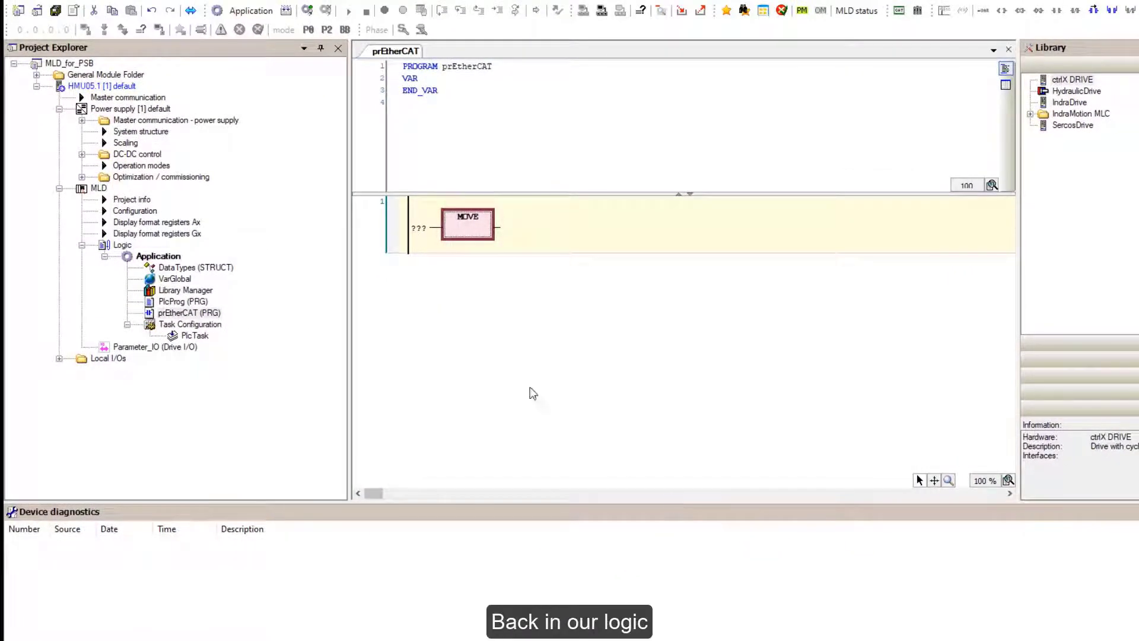
Begin the MOVE input as MX_Base.DV_Axis using the SmartCoding suggestions.
left_click(432, 235)
type("M")
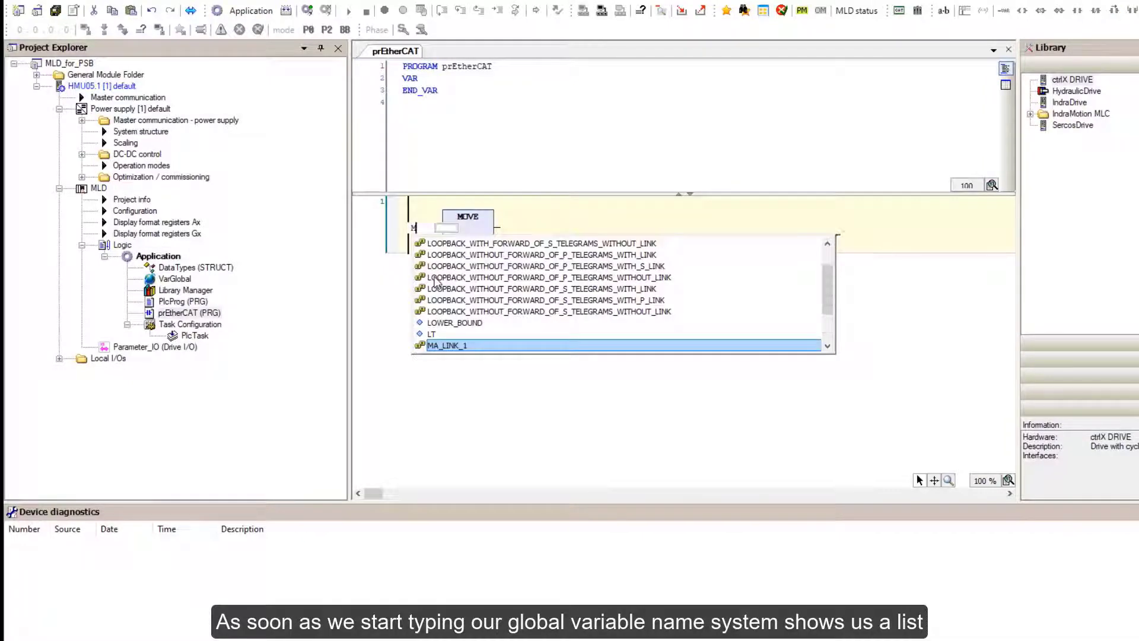
type("X")
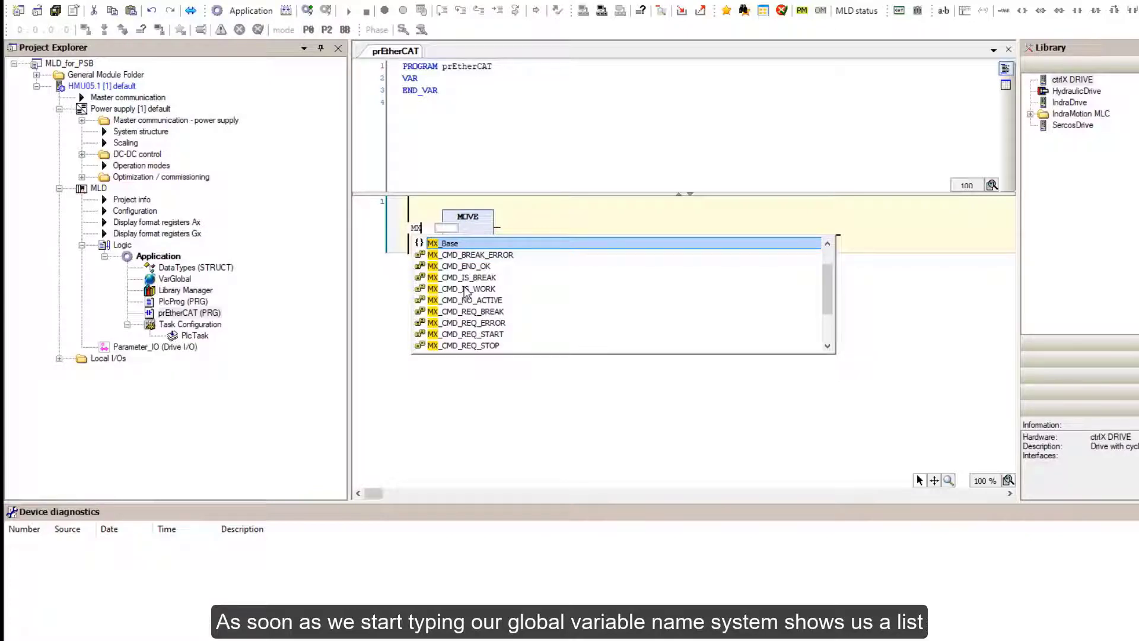
left_click(446, 247)
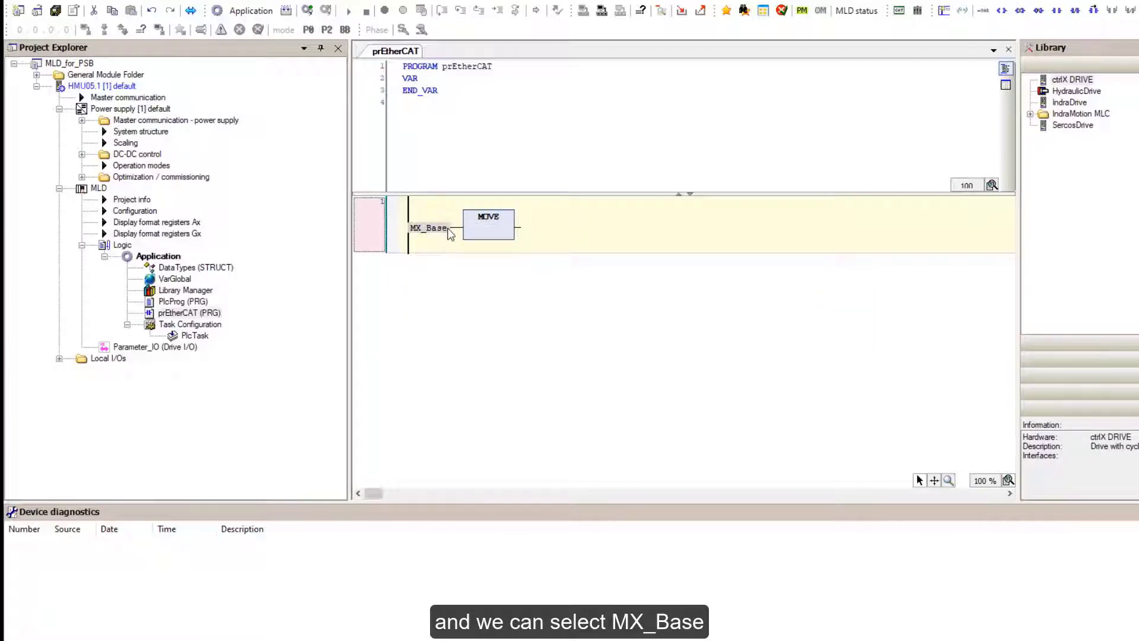
left_click(448, 228)
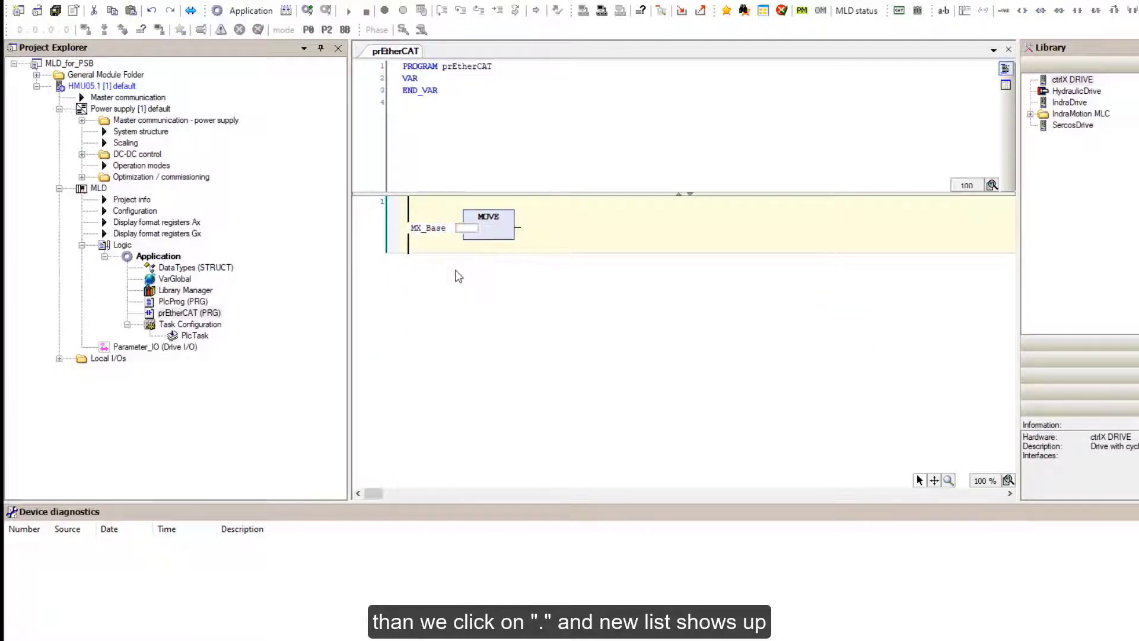
type(".")
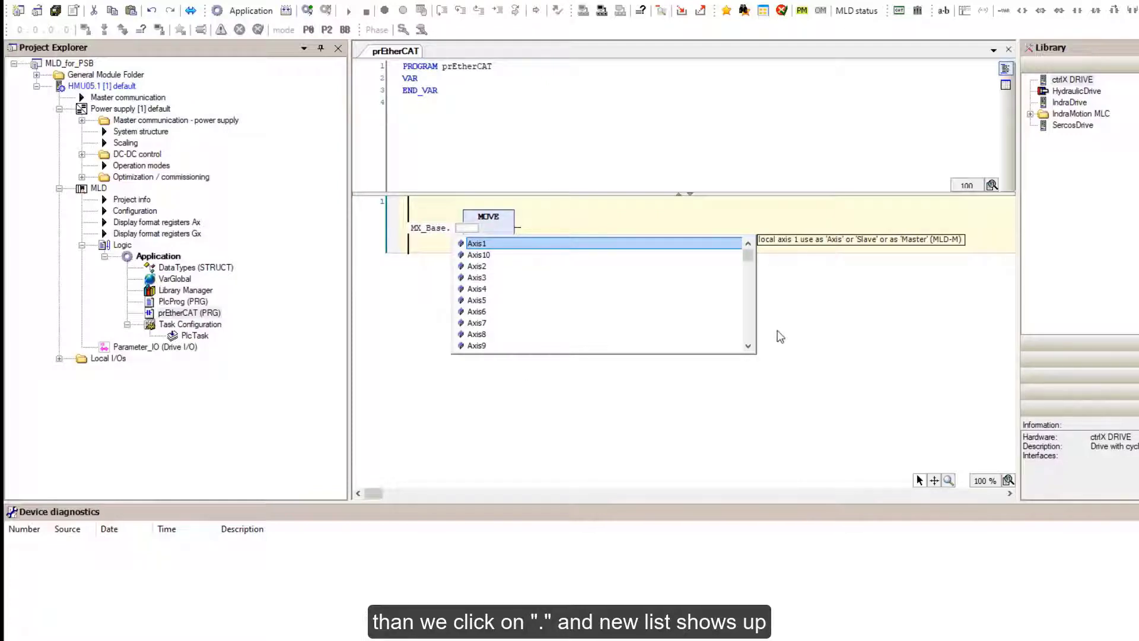
type("D")
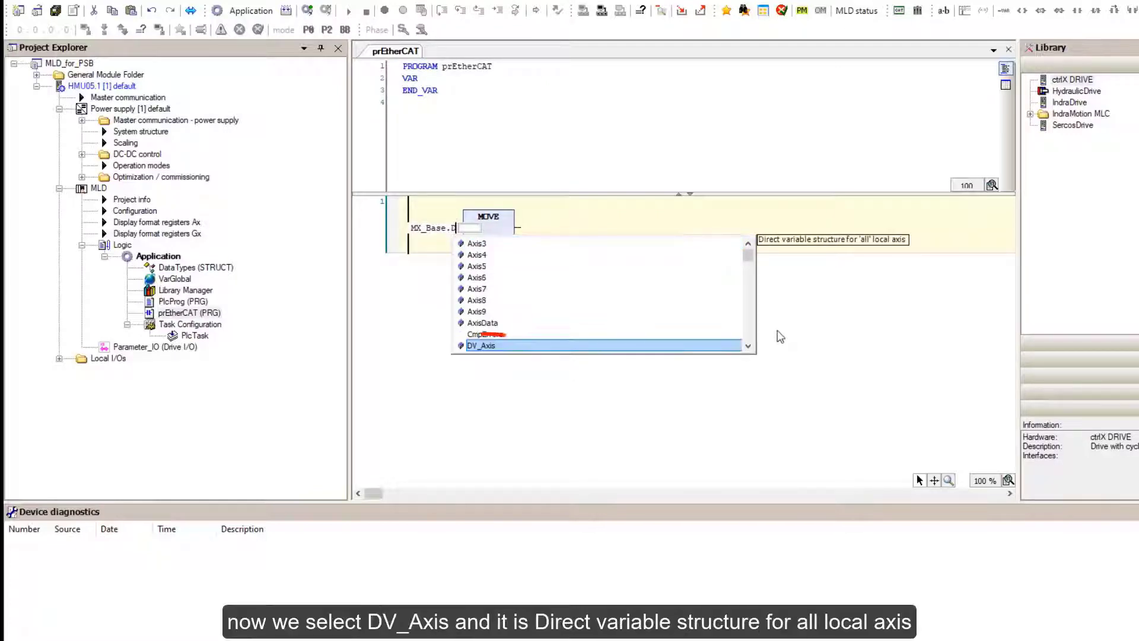
type("V")
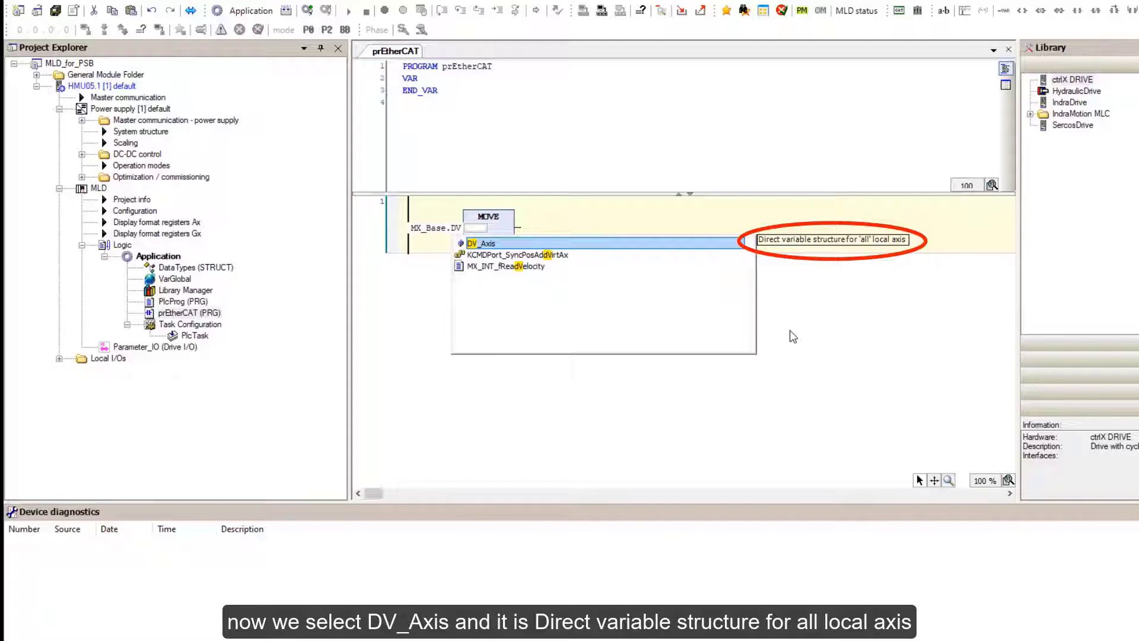
double_click(486, 246)
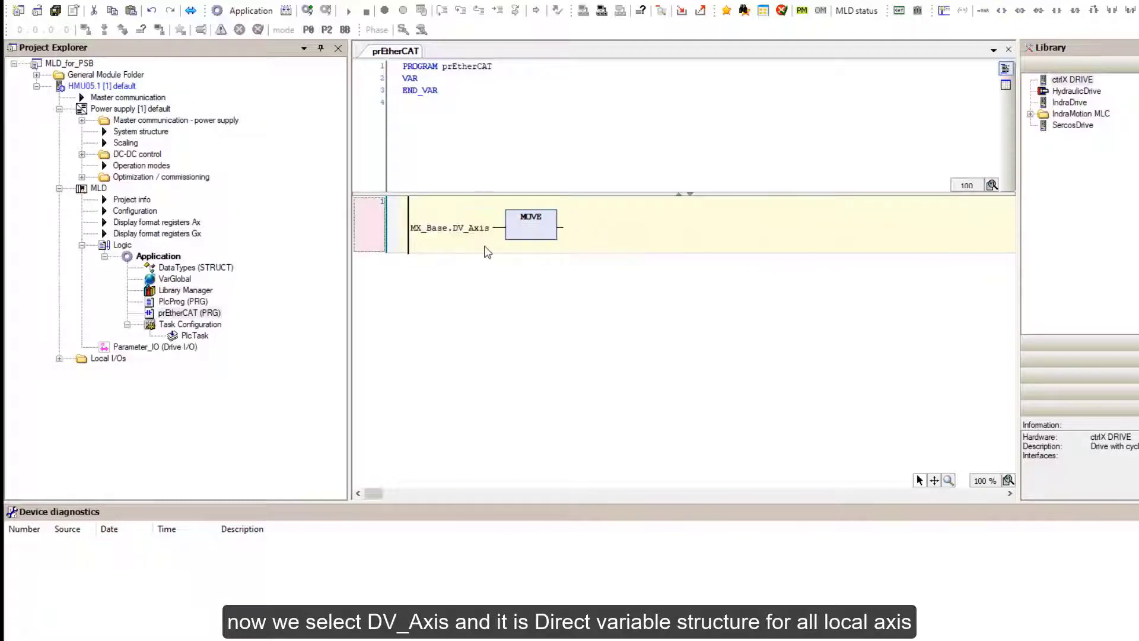
Complete the MOVE input as MX_Base.DV_Axis[1].P_0_1270, PLC Global Register A0.
left_click(490, 231)
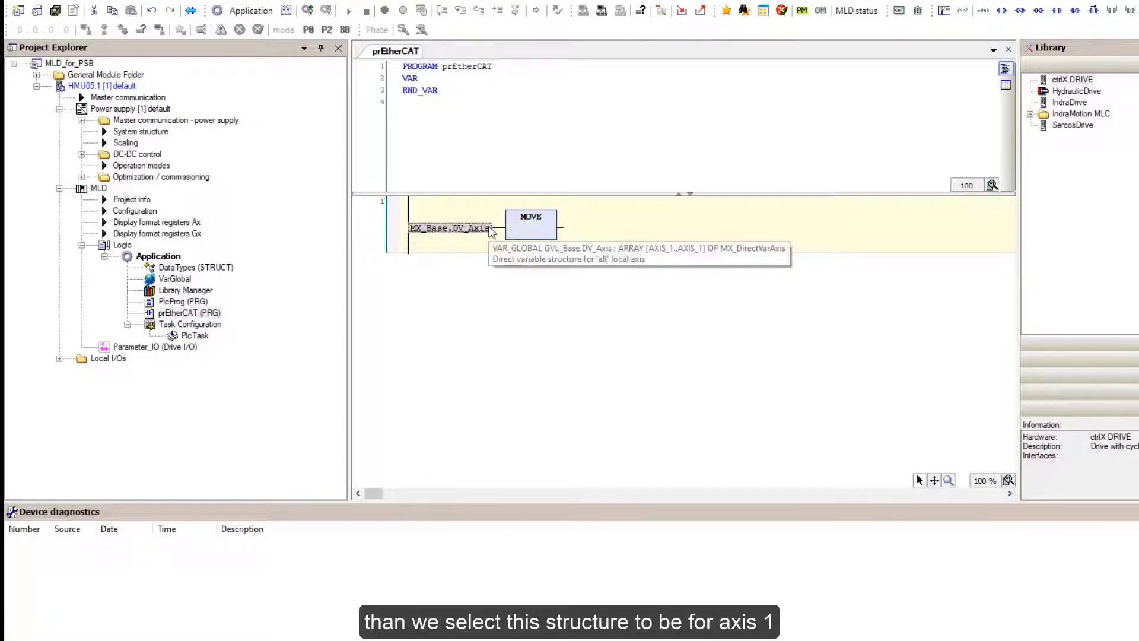
left_click(489, 228)
type("[1]")
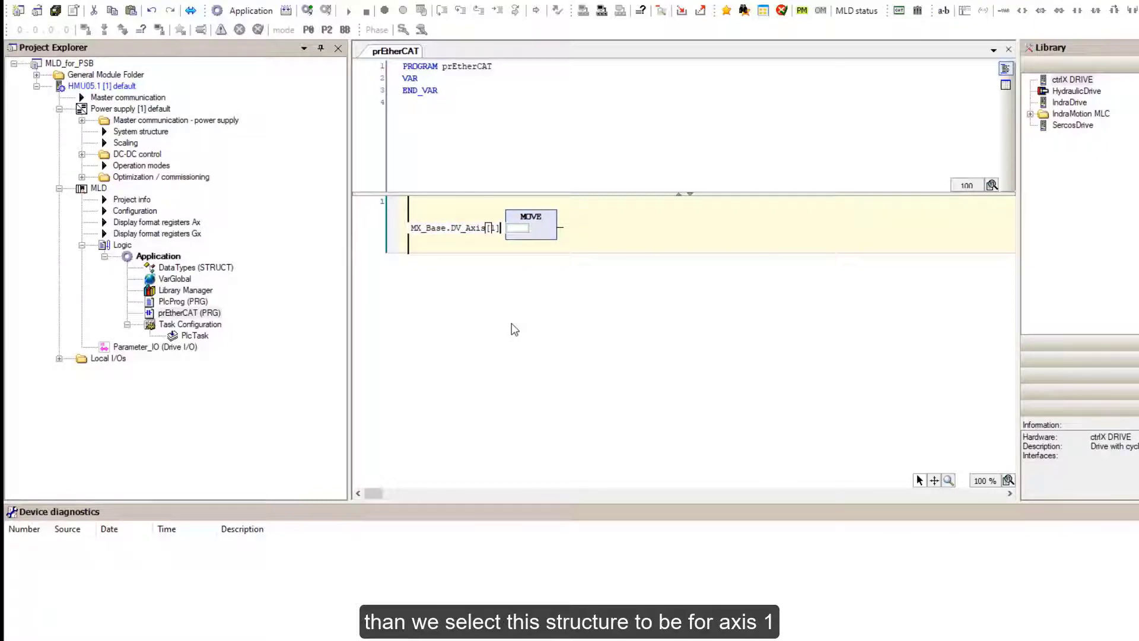
type(".")
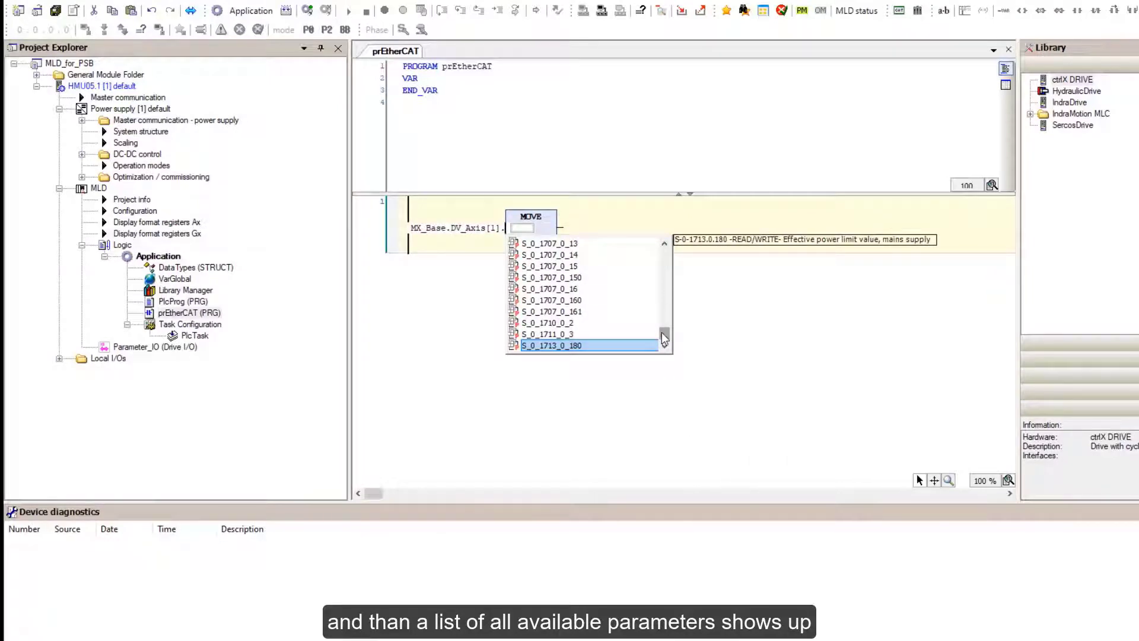
left_click_drag(666, 259, 666, 280)
left_click(665, 244)
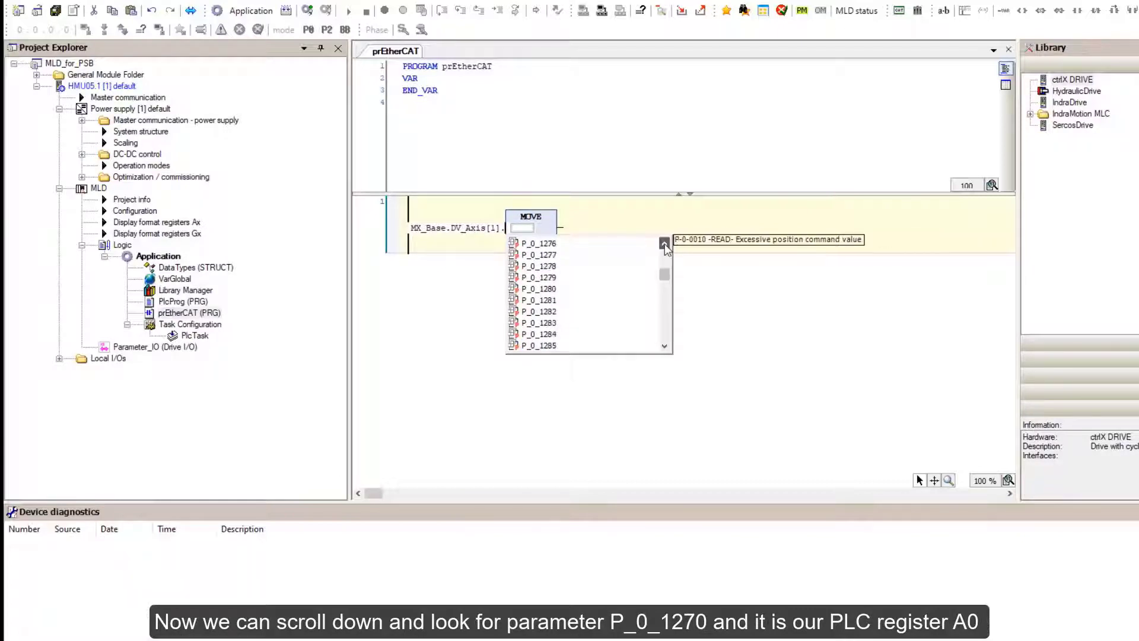
left_click(665, 244)
left_click(665, 245)
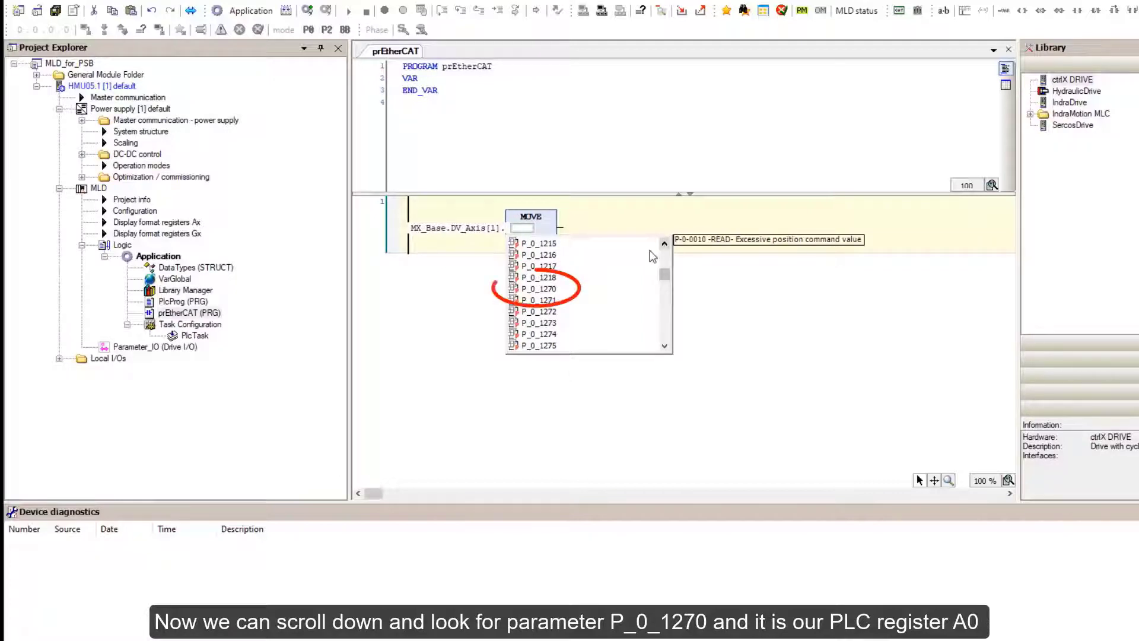
double_click(544, 289)
left_click(599, 342)
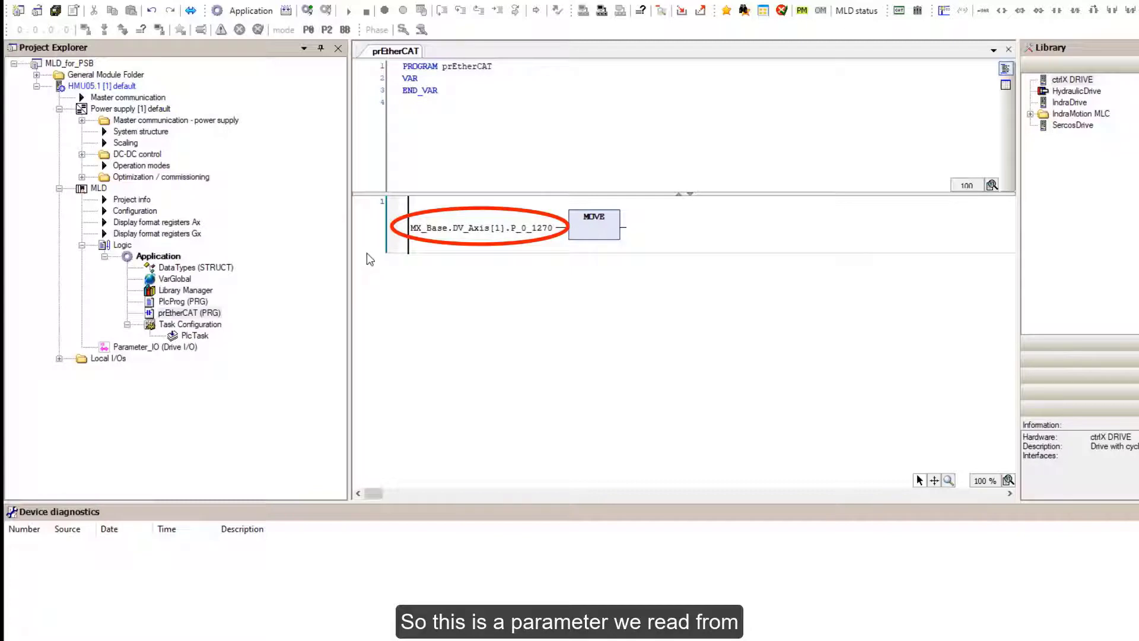
Copy the MOVE input variable name into the MOVE output operand.
right_click(370, 229)
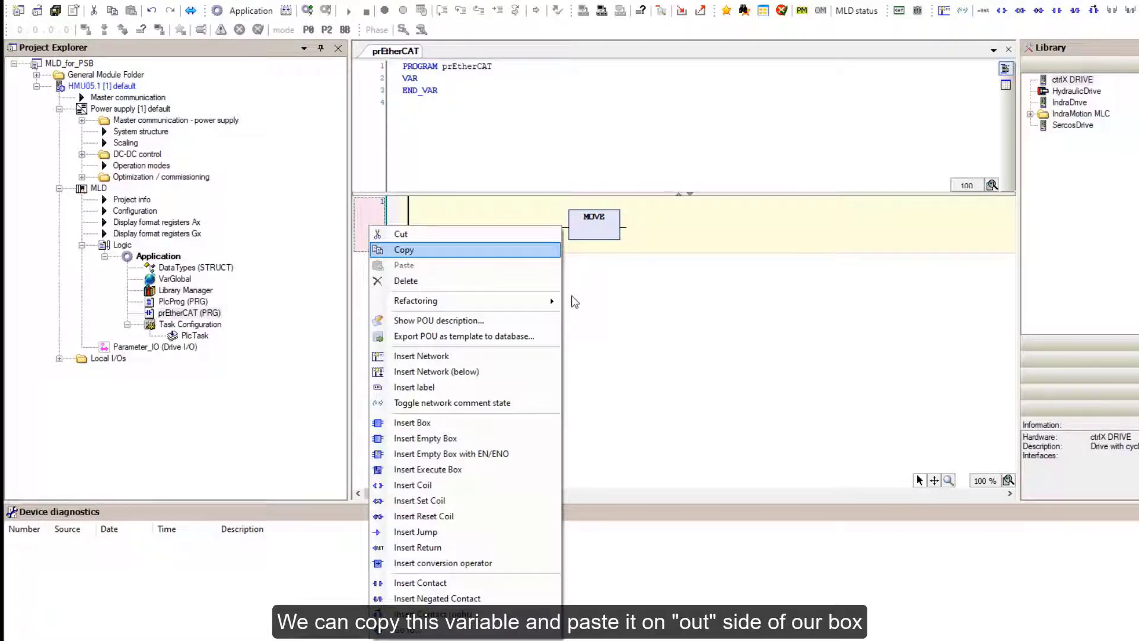
key("Escape")
left_click(652, 227)
type("MX_Base.DV_Axis[1].P_0_1270")
Replace P_0_1270 in the output with S_0_1706_0_160, Reactive power command value.
left_click(790, 232)
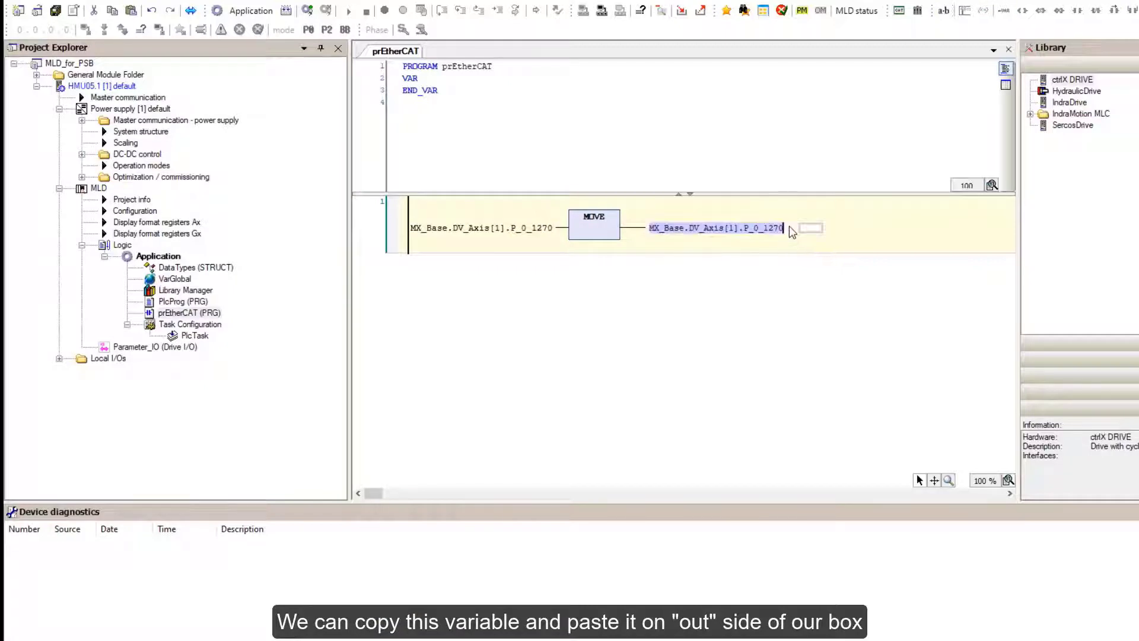
key("BackSpace")
key("BackSpace")
key("BackSpace")
key("BackSpace")
key("BackSpace")
key("BackSpace")
key("BackSpace")
key("BackSpace")
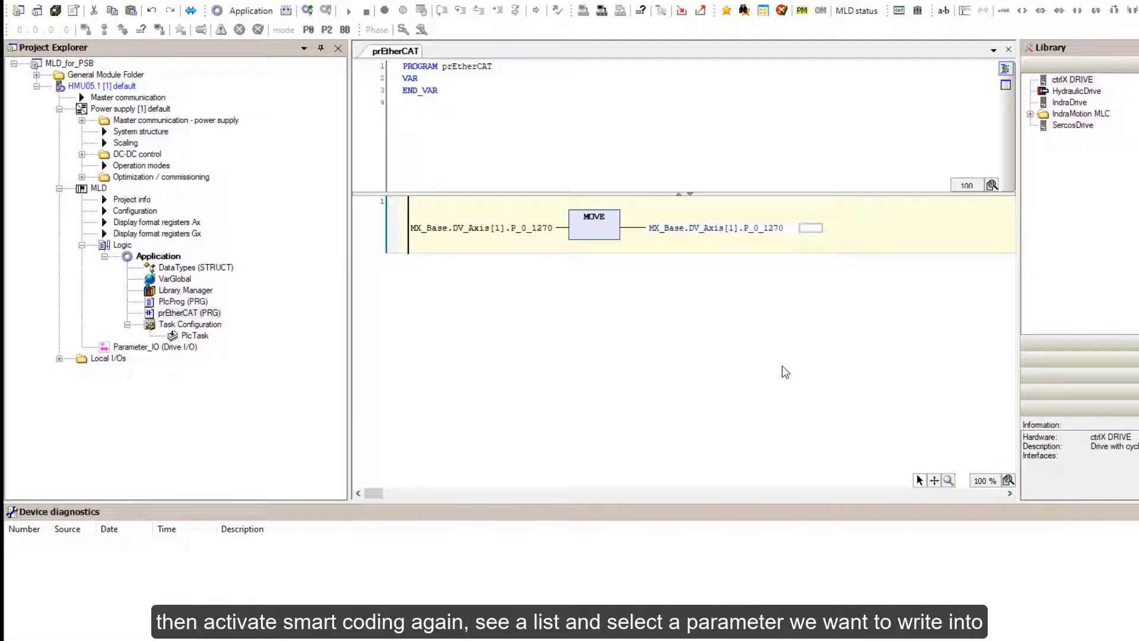
key("BackSpace")
type(".")
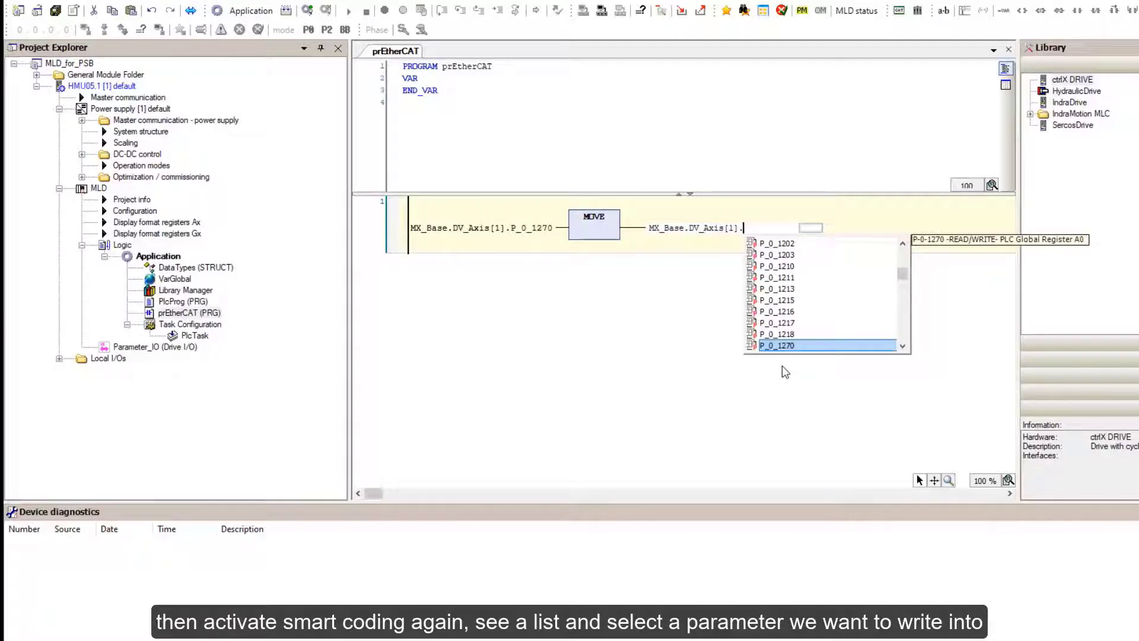
type("s")
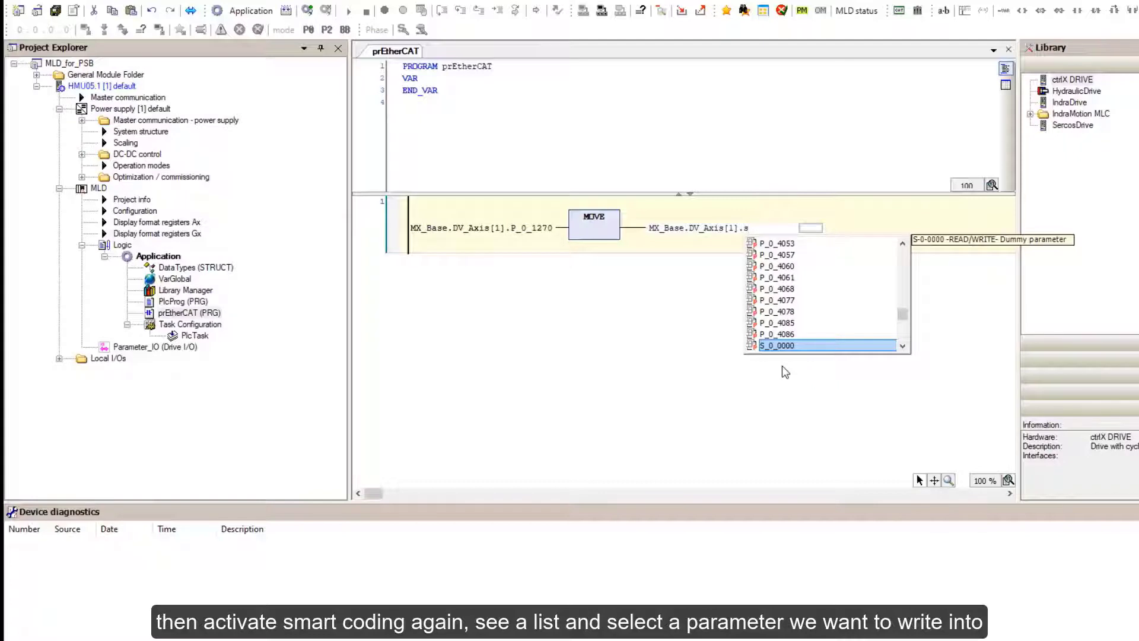
left_click(903, 345)
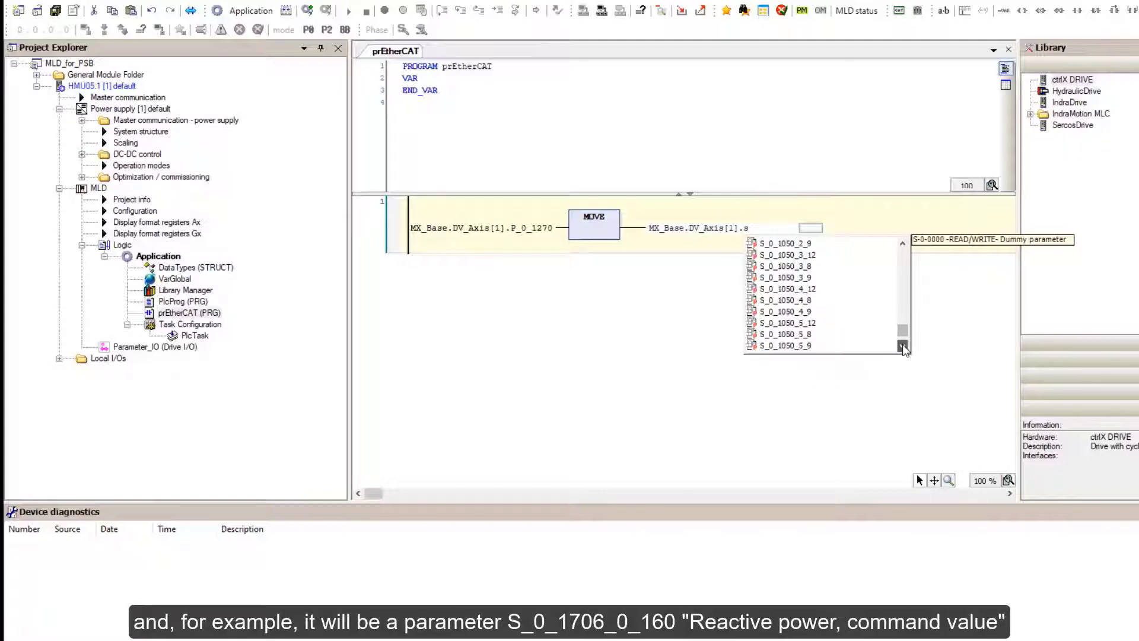
left_click(902, 346)
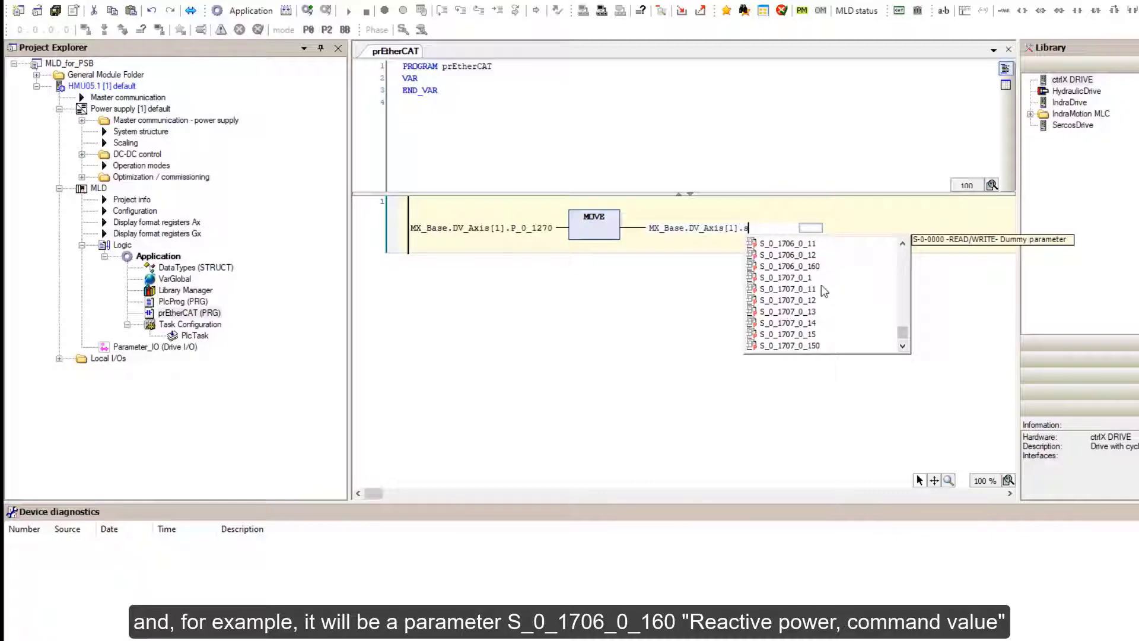
left_click(800, 268)
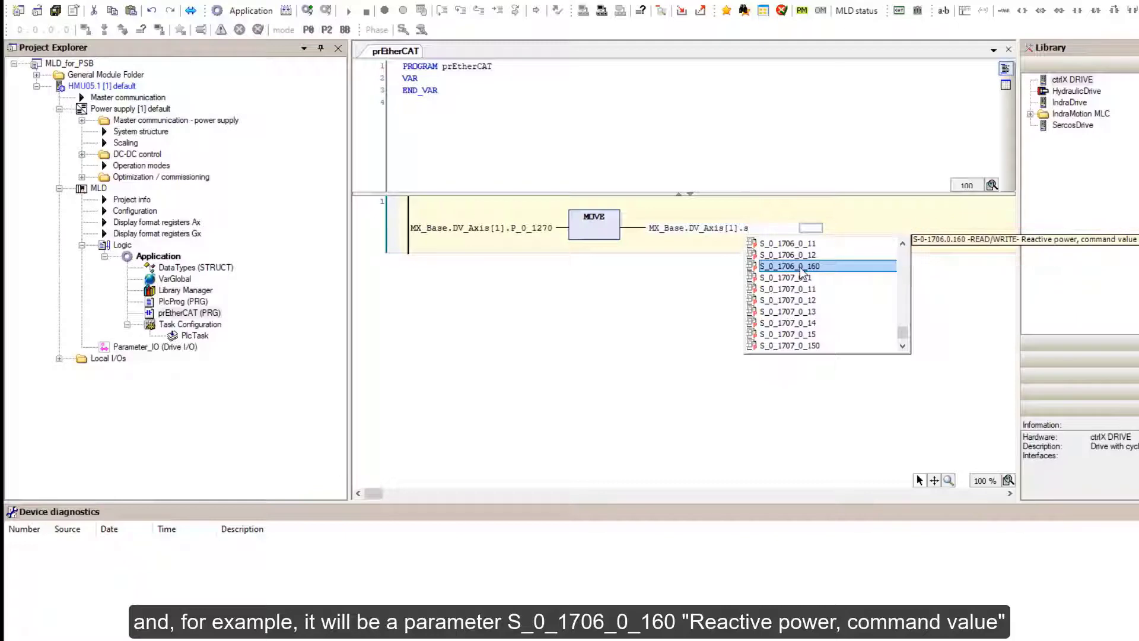
double_click(799, 267)
Log in to the MLD drive, create and download the application, and start it running.
key("Return")
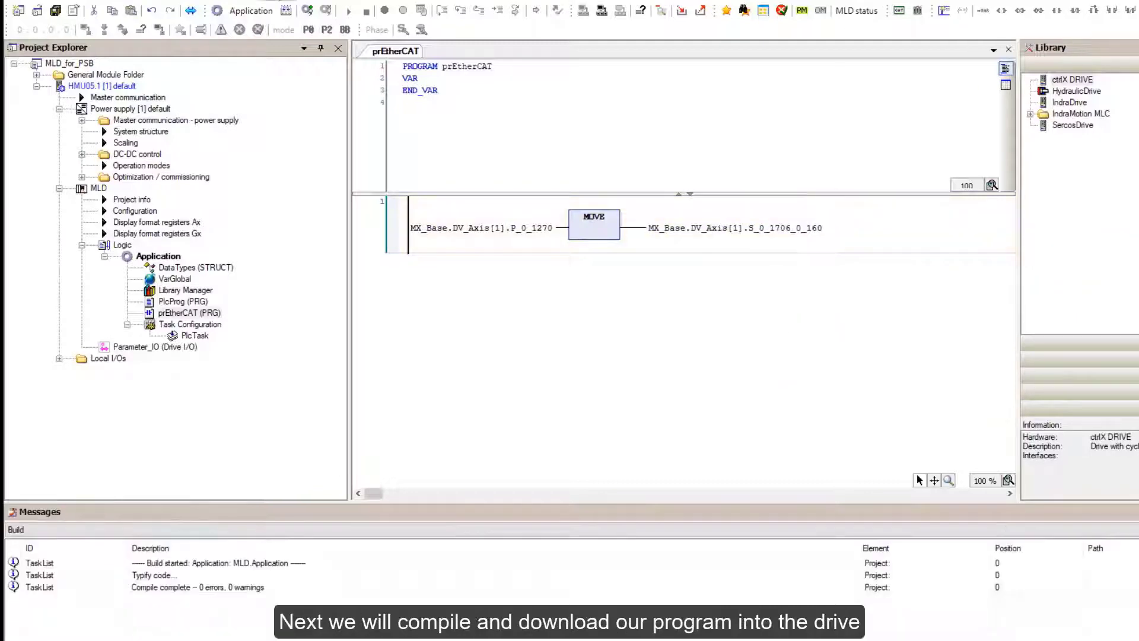
left_click(278, 0)
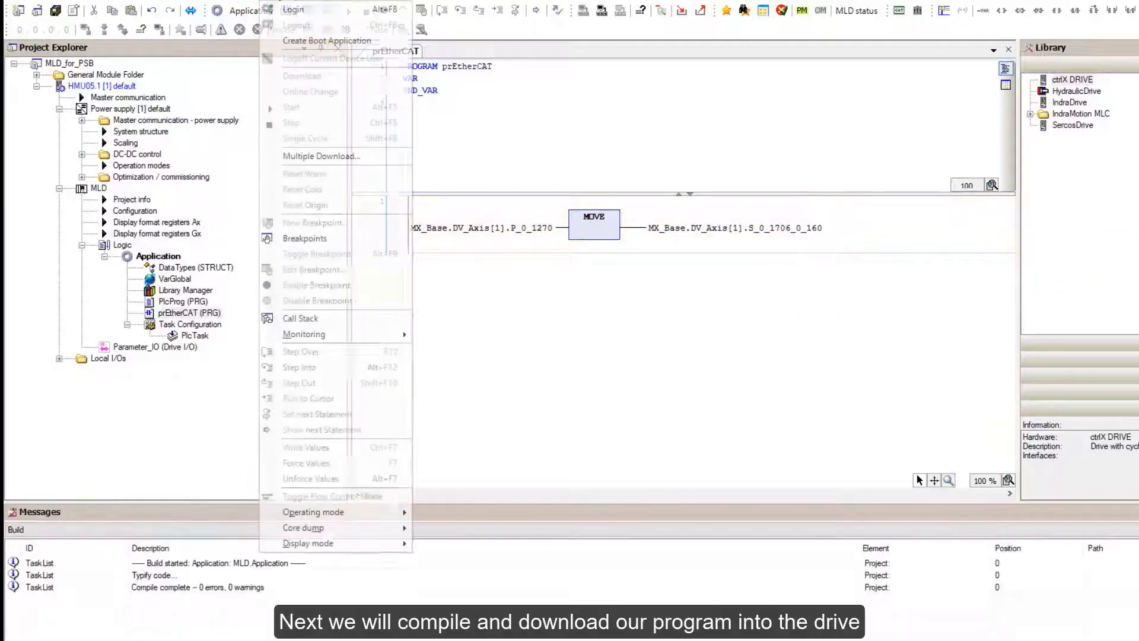
left_click(293, 10)
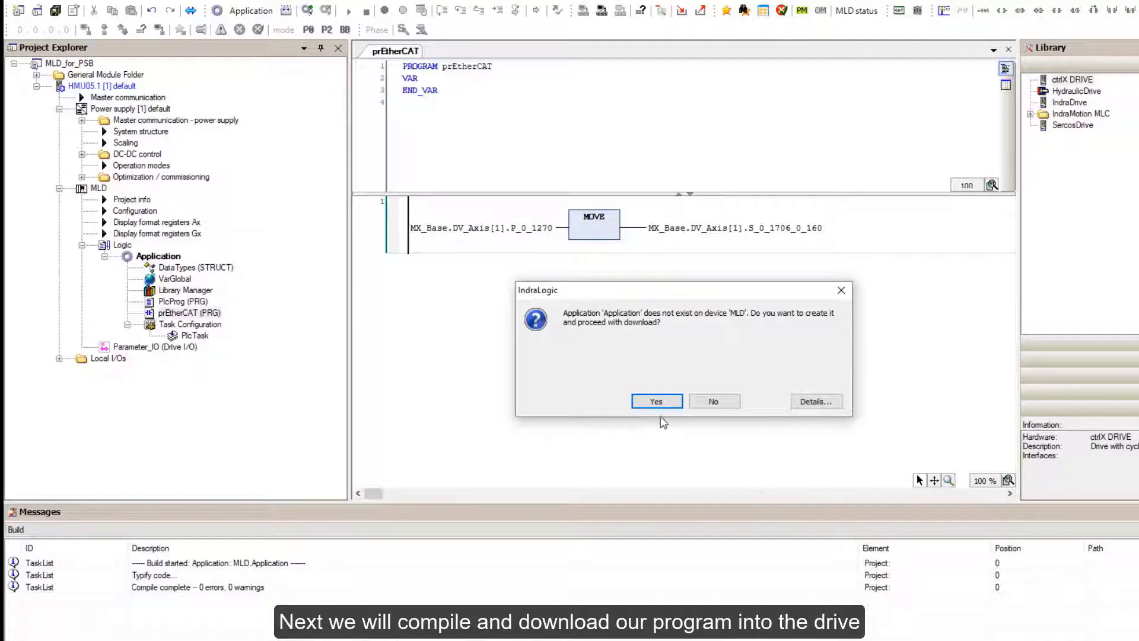
left_click(656, 401)
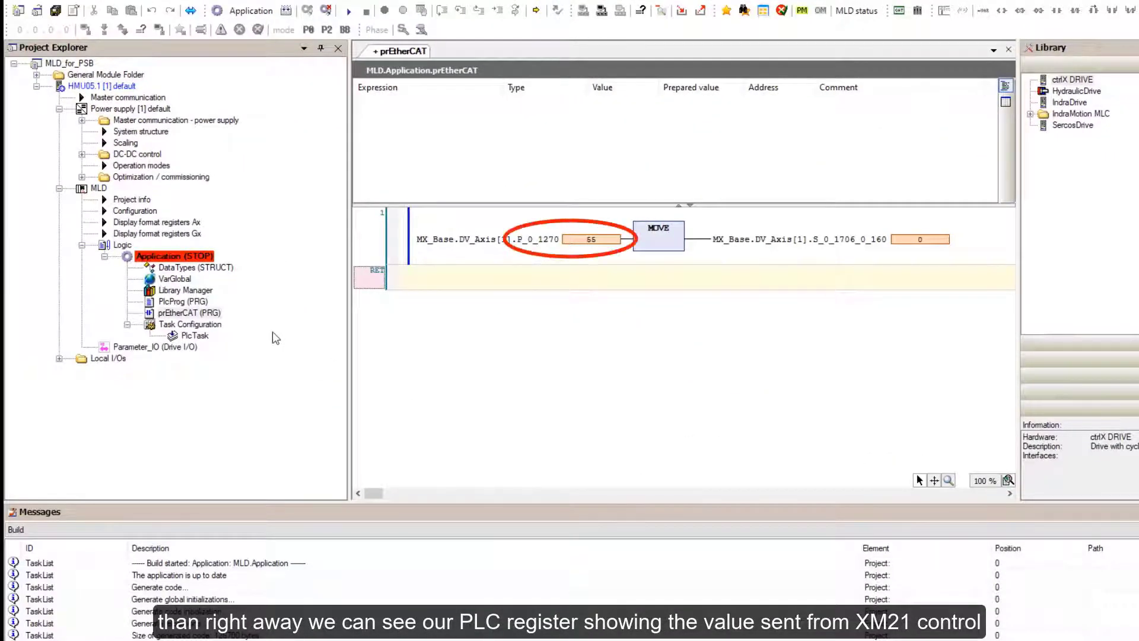
right_click(173, 257)
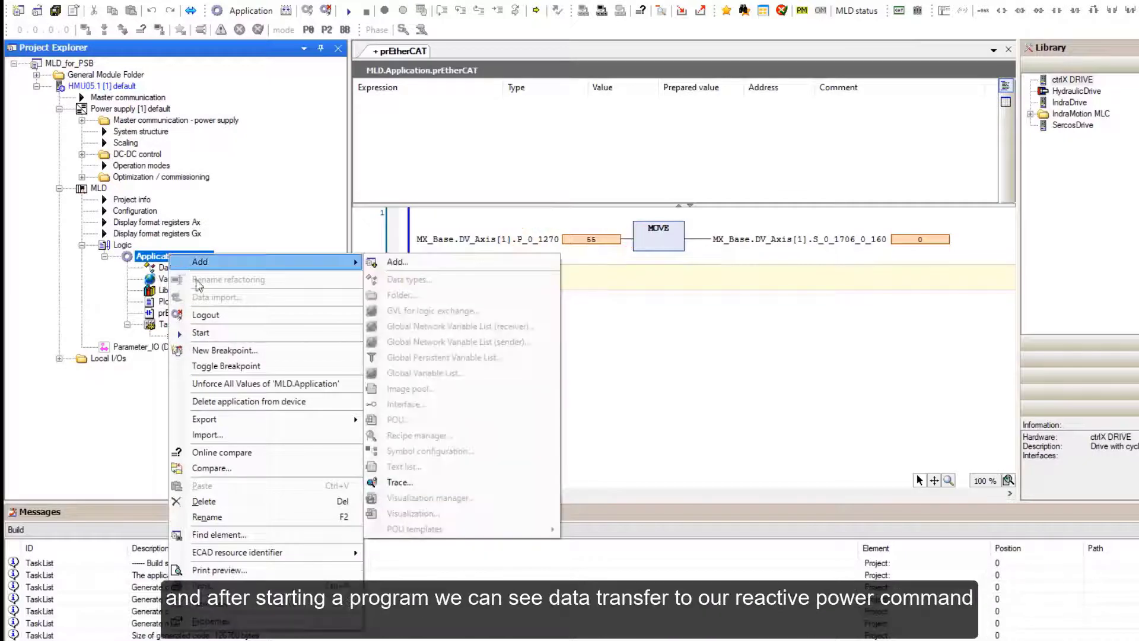
left_click(200, 332)
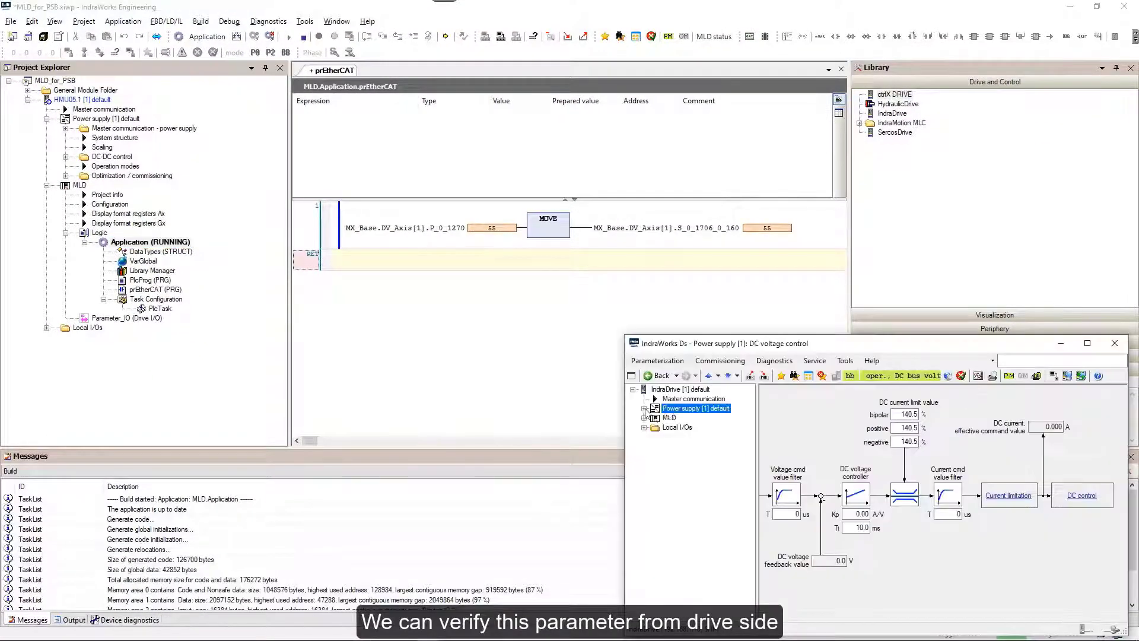
right_click(682, 409)
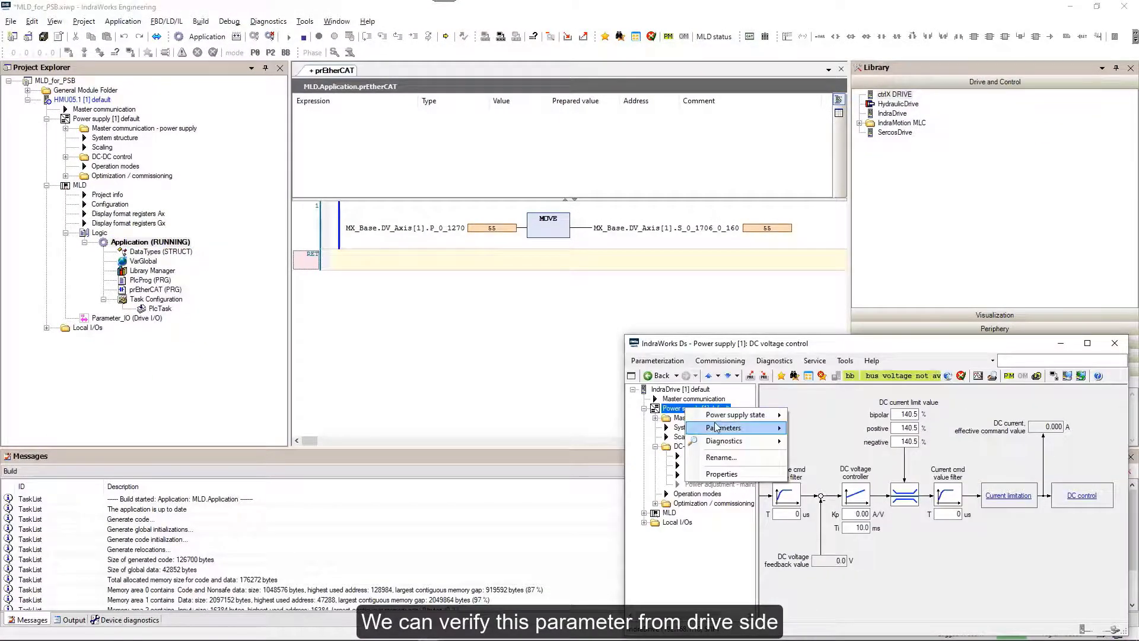
Open the power supply's parameter editor to view S-0-1706.0.160 at 55.
mouse_move(717, 427)
left_click(838, 427)
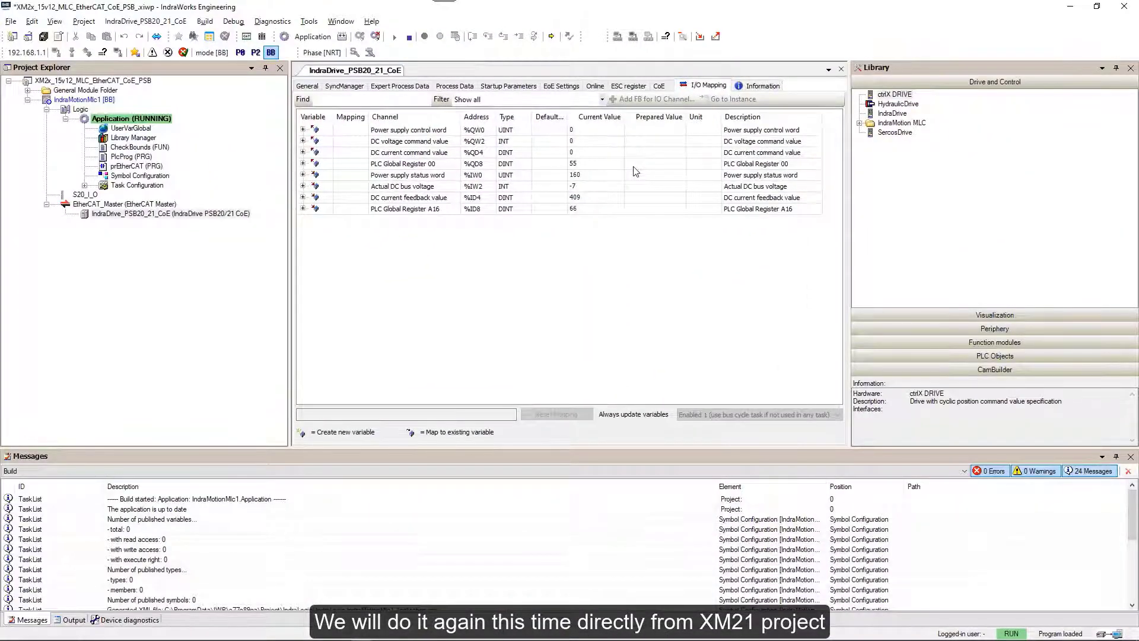
Enter 1345 as the prepared value of PLC Global Register 00.
left_click(634, 167)
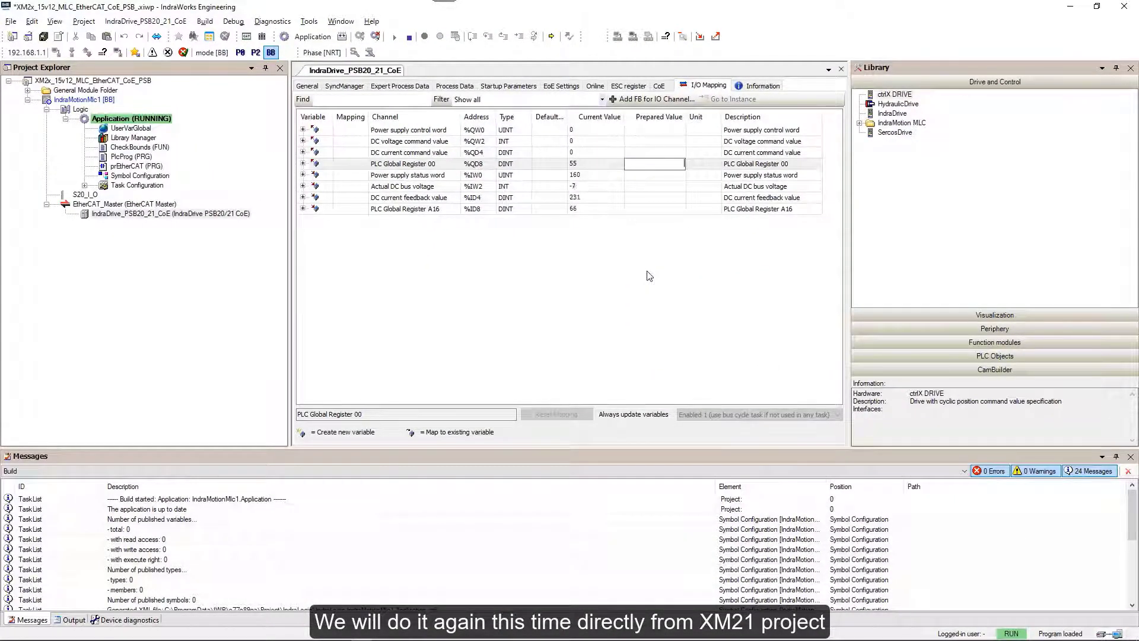
type("1345")
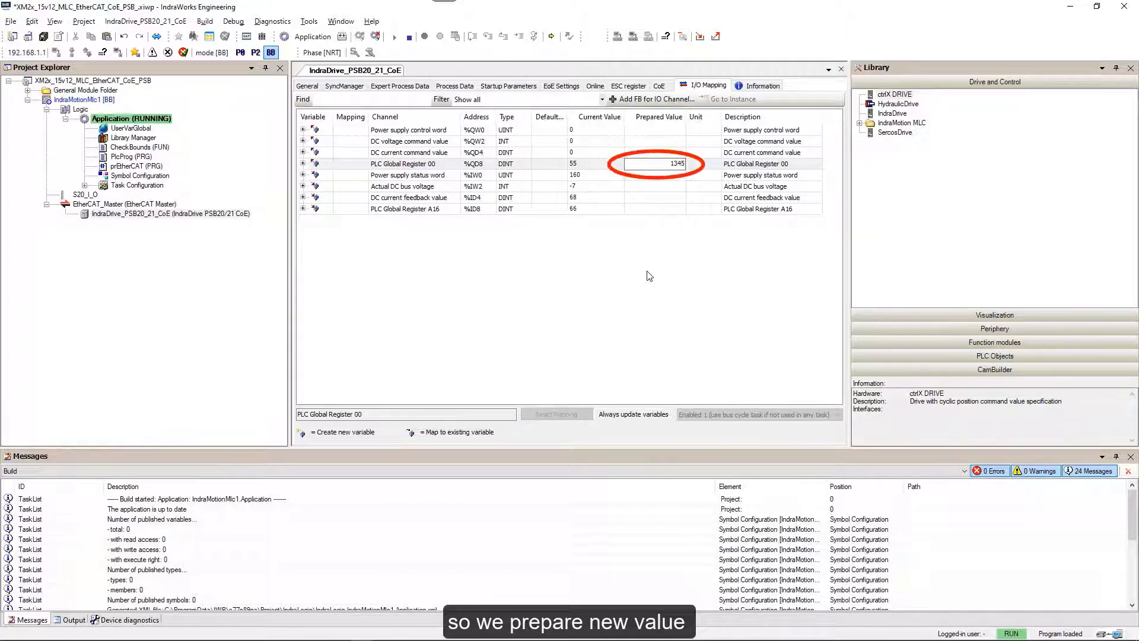
key("Return")
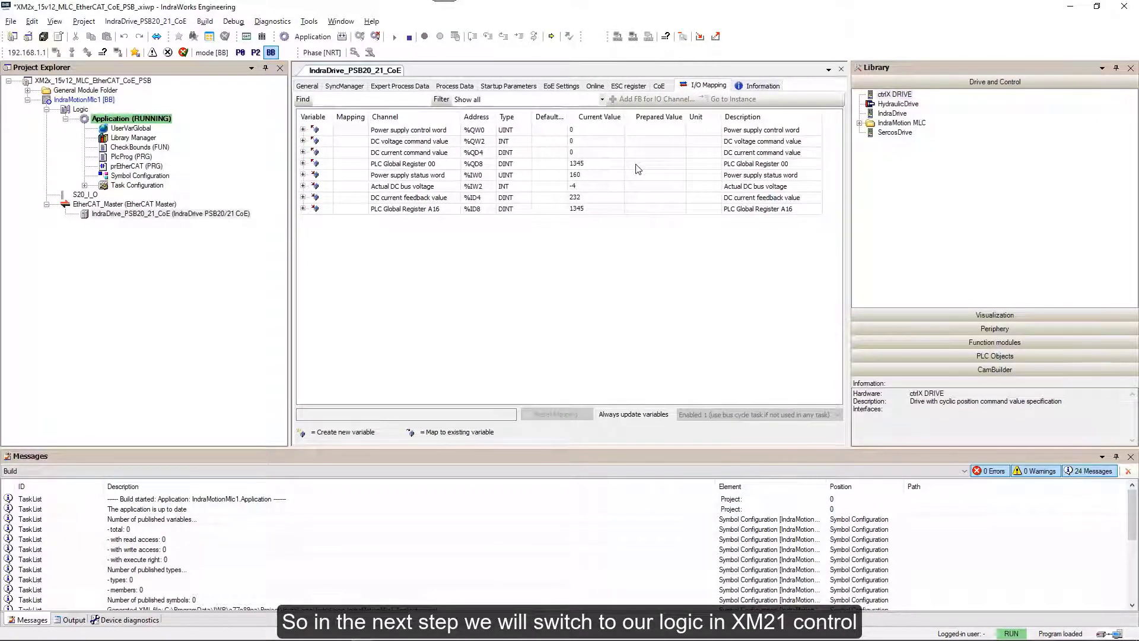
Change PLC Global Register 00's prepared value to 2245 and write it to the controller.
left_click(636, 166)
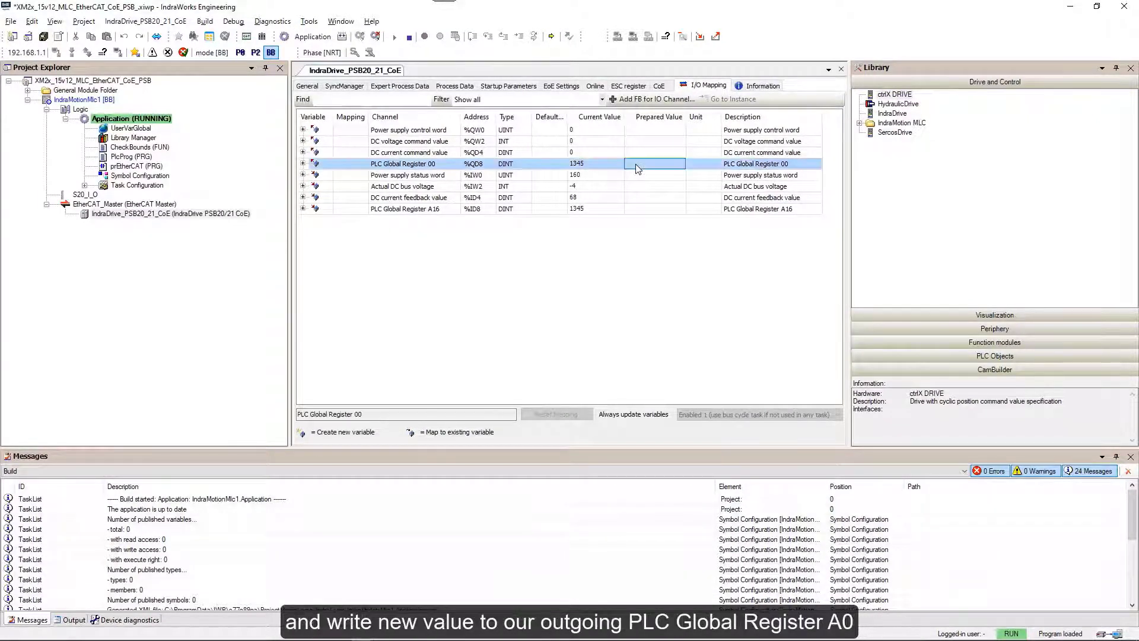
type("22")
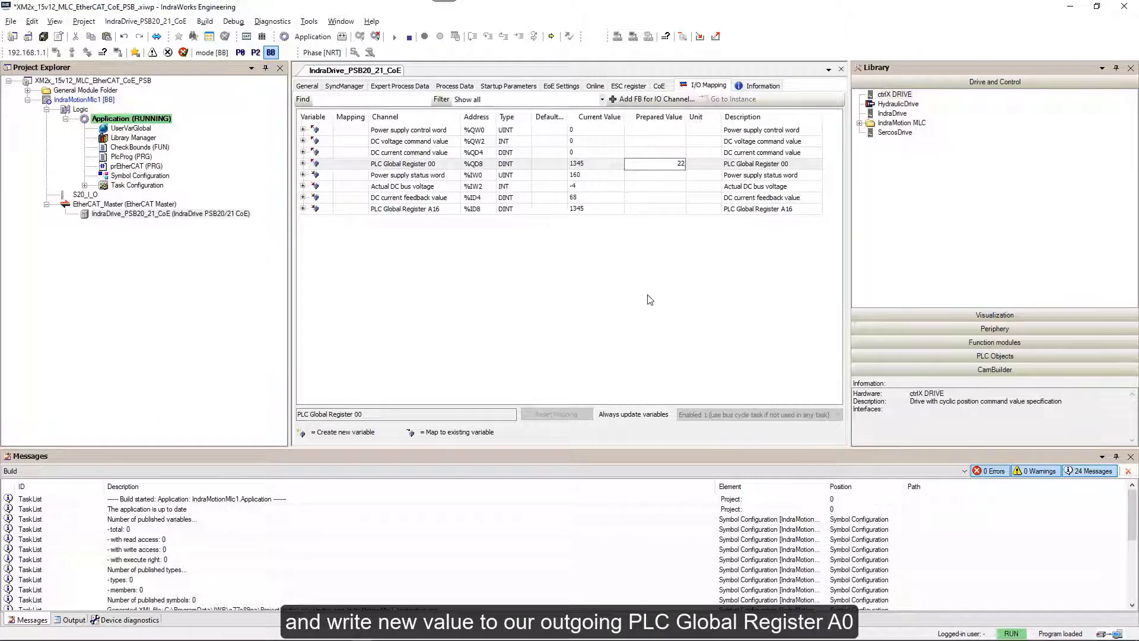
type("45")
key("Return")
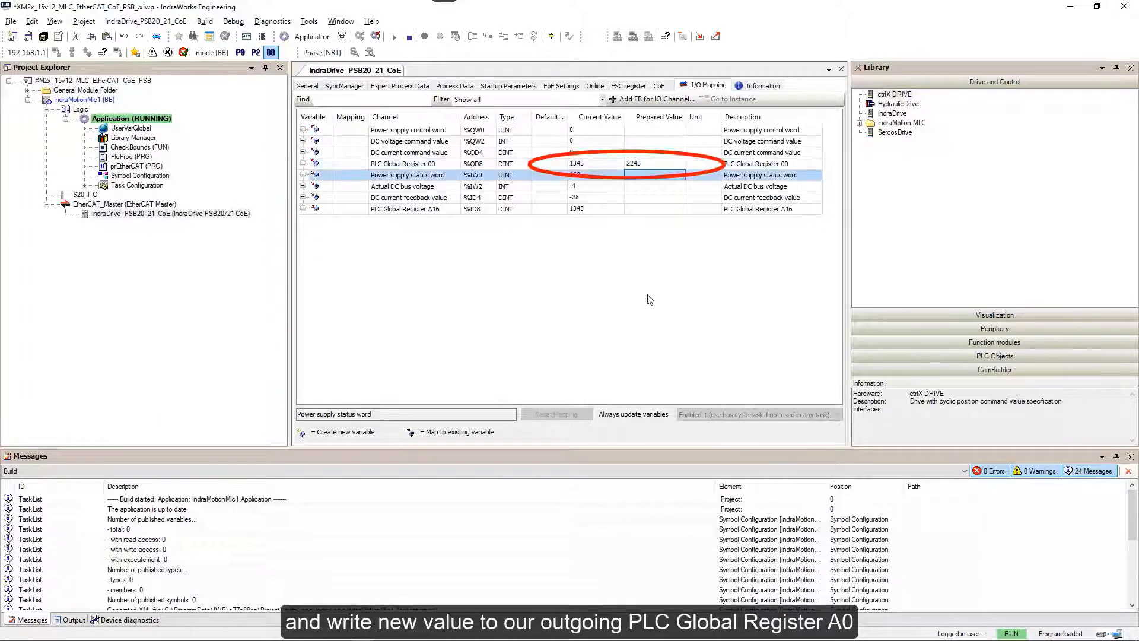
key("ctrl+F7")
left_click(614, 368)
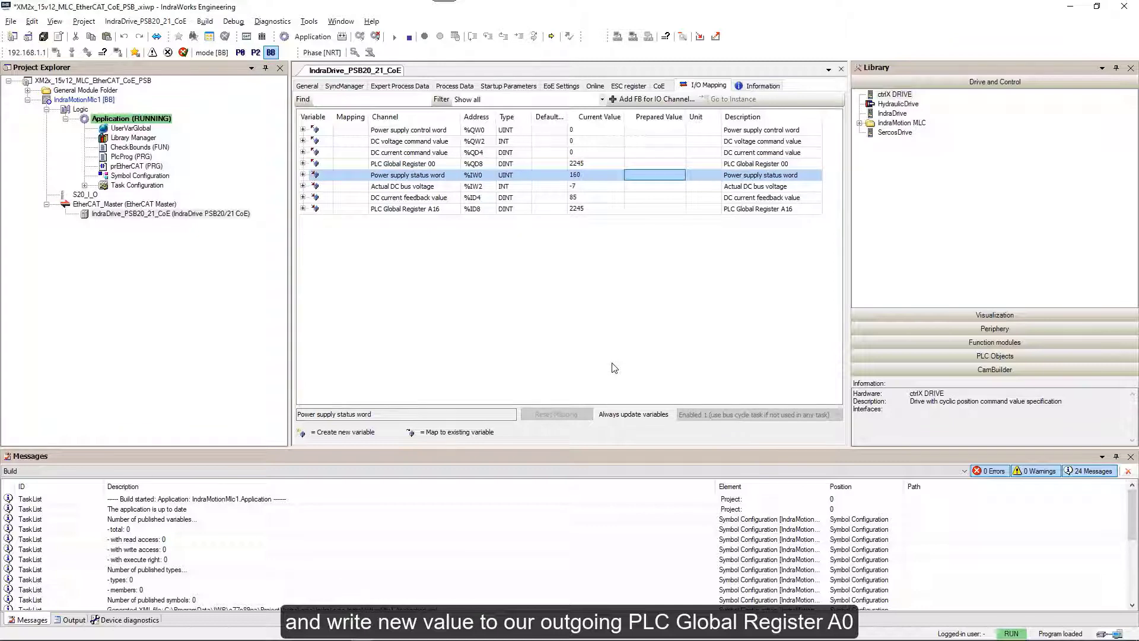